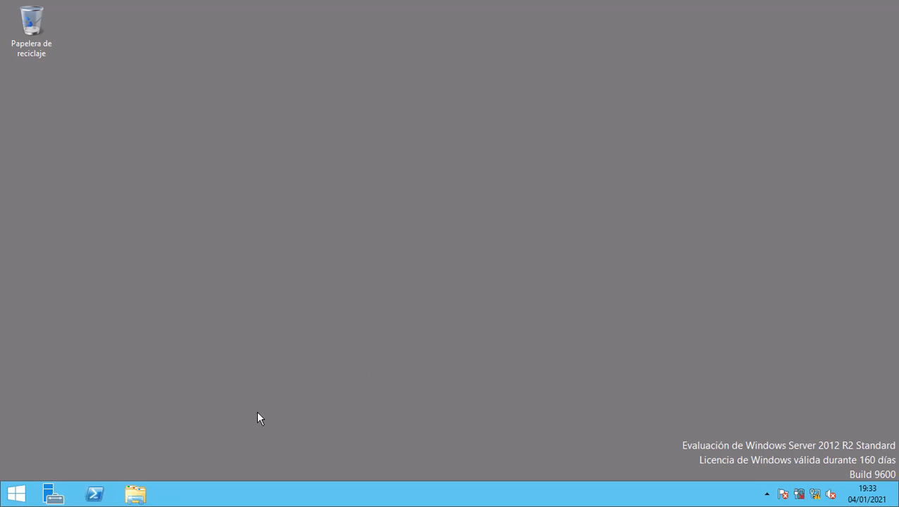
# Look through the Backup (H:) drive's contents in File Explorer, then close the window.
pyautogui.click(136, 495)
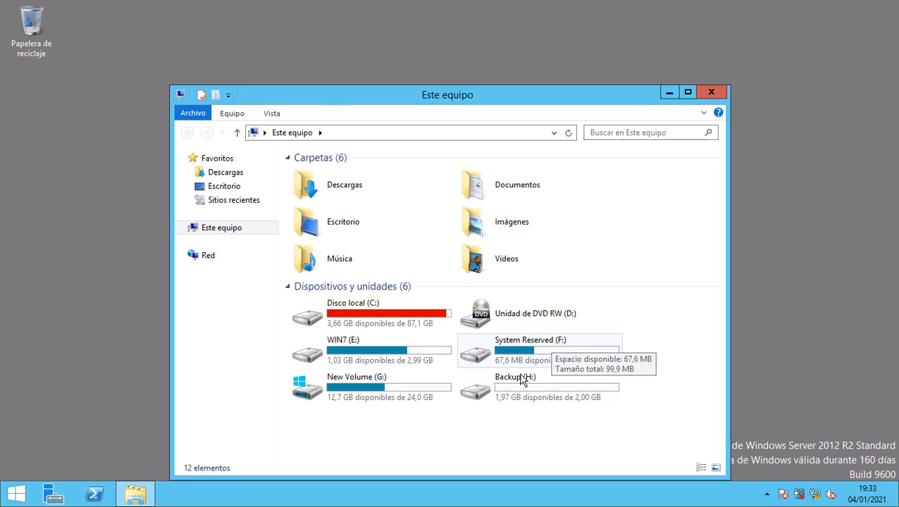
pyautogui.click(537, 388)
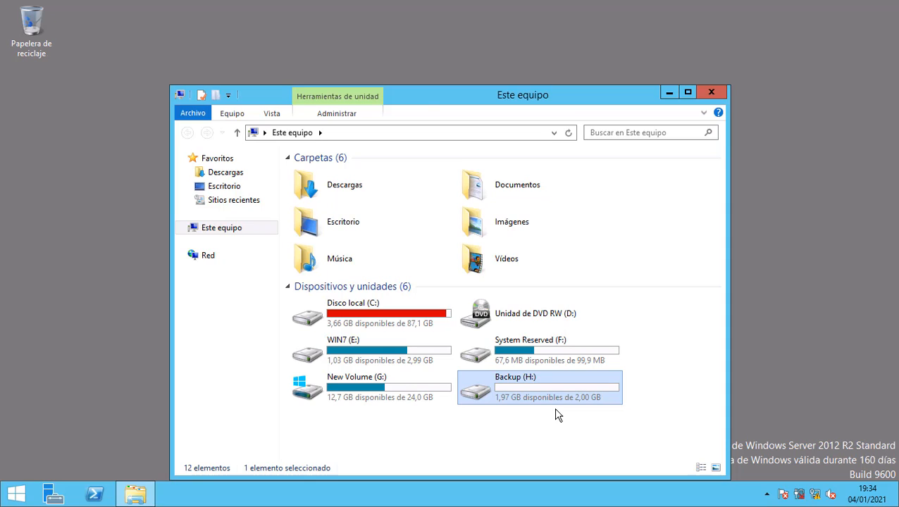
pyautogui.doubleClick(517, 388)
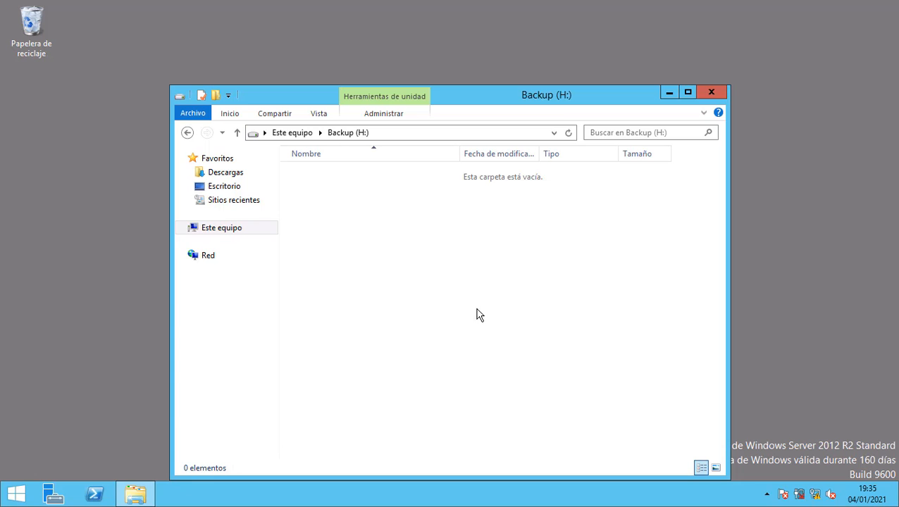
pyautogui.click(710, 94)
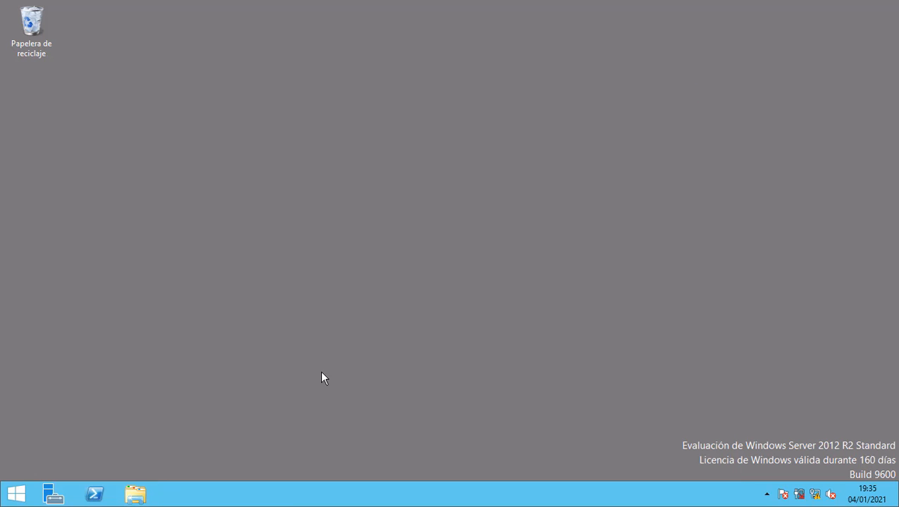
pyautogui.click(134, 495)
pyautogui.click(535, 395)
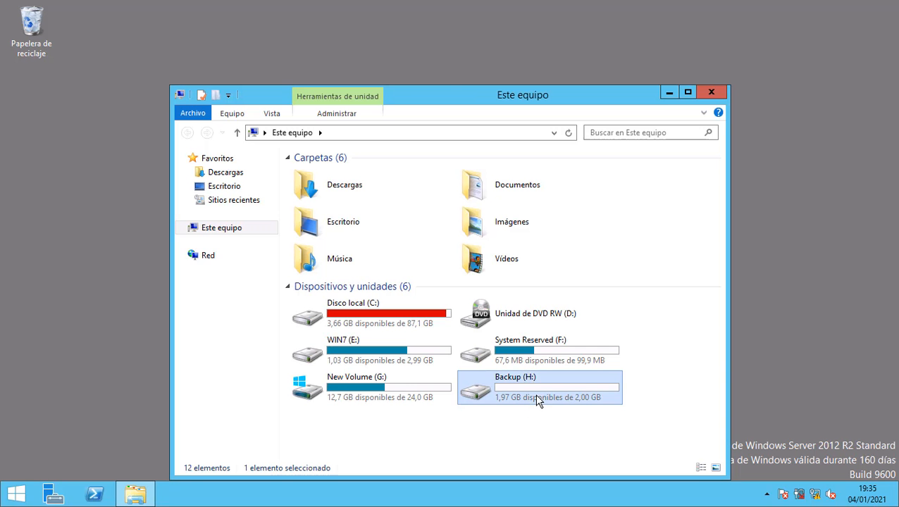
pyautogui.click(720, 92)
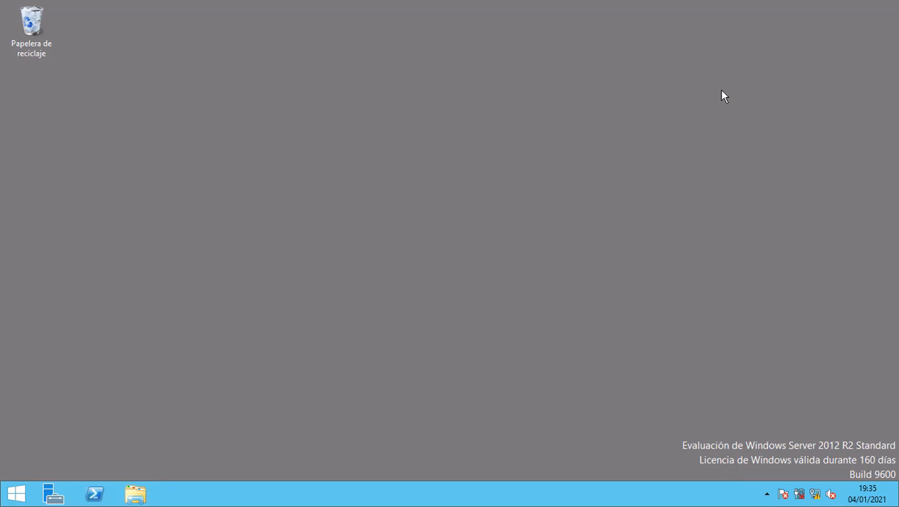
# Show the File and Storage Services shares list with NETLOGON and SYSVOL in Server Manager.
pyautogui.click(54, 494)
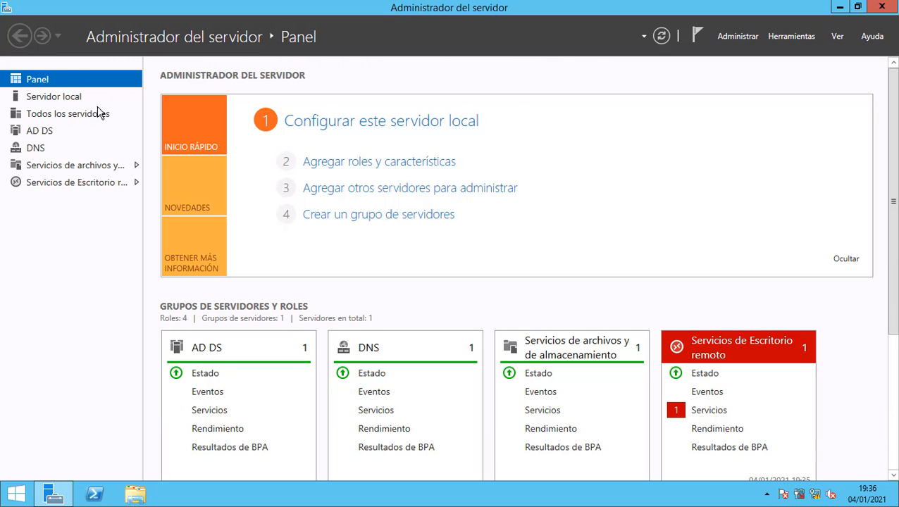
pyautogui.click(59, 169)
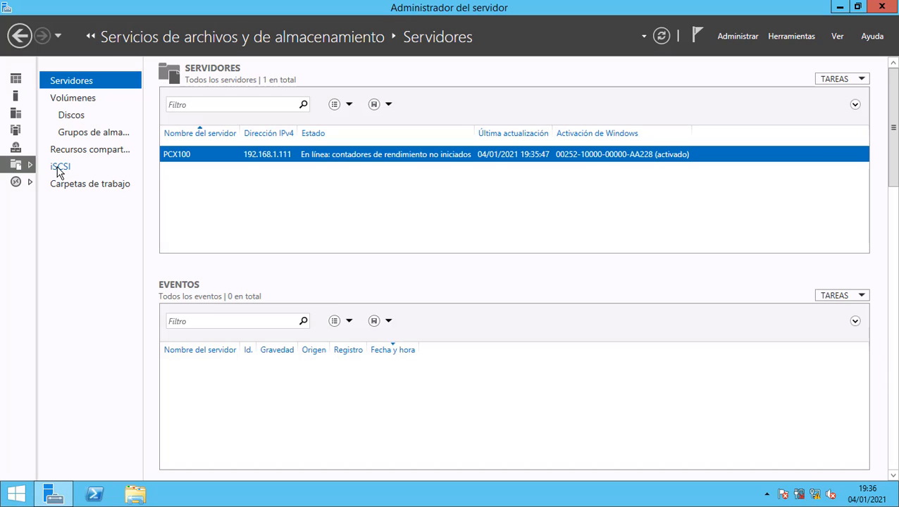
pyautogui.click(80, 158)
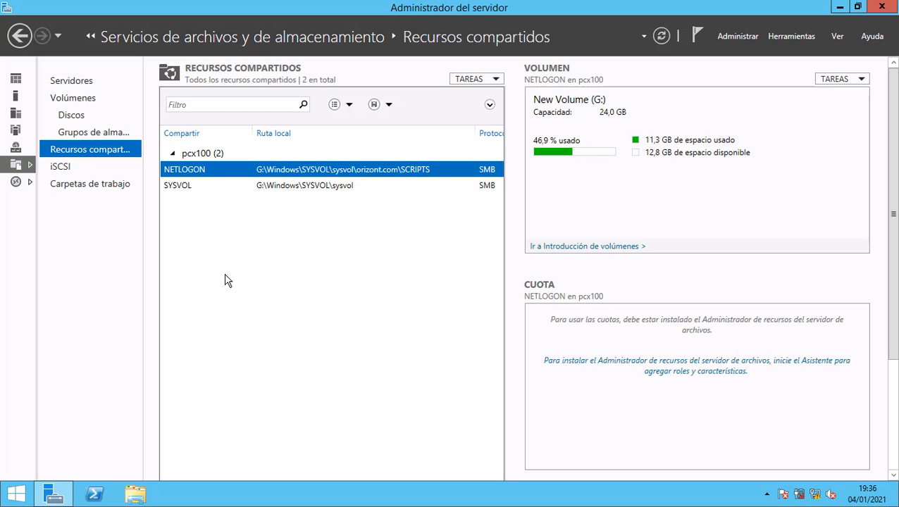
# Start a new quick SMB share placed on volume H:.
pyautogui.rightClick(265, 241)
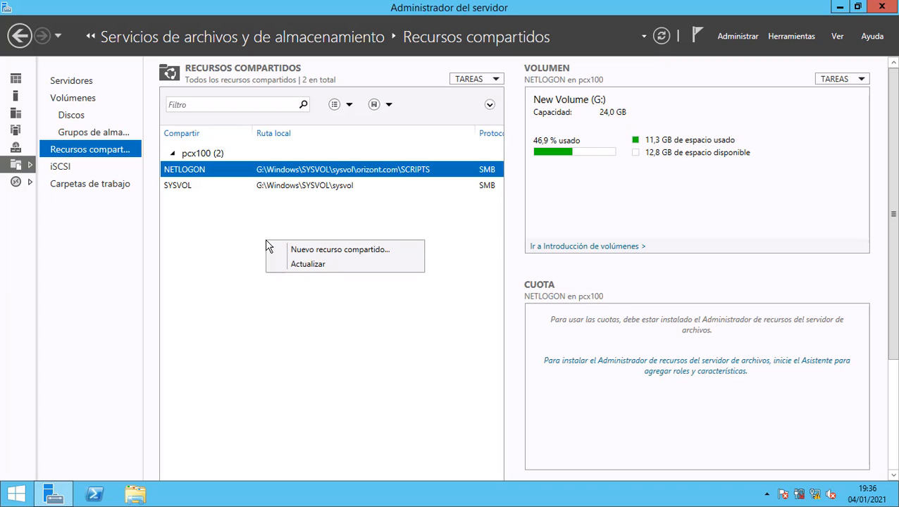
pyautogui.click(324, 251)
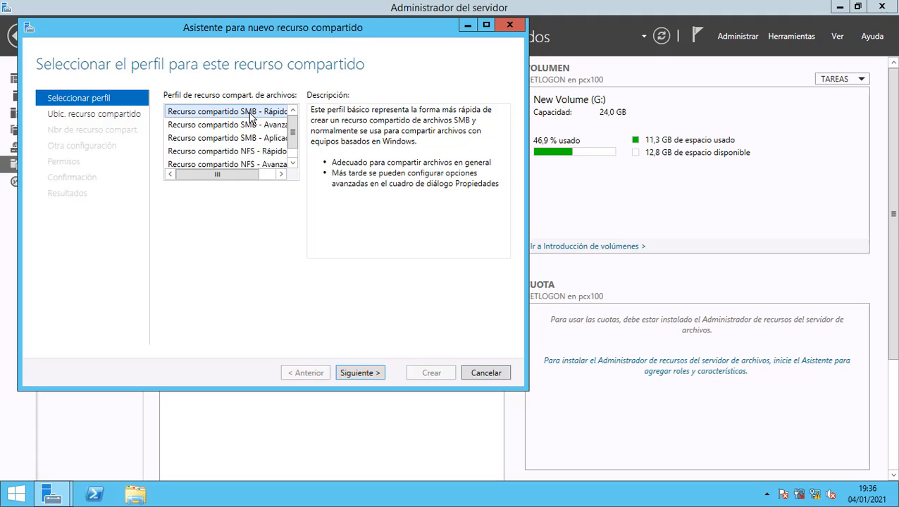
pyautogui.click(359, 373)
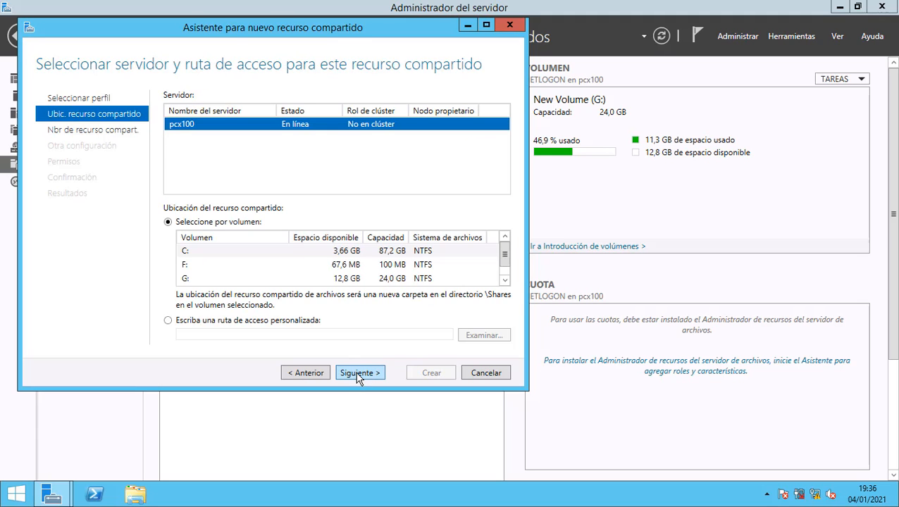
pyautogui.scroll(-1, 504, 259)
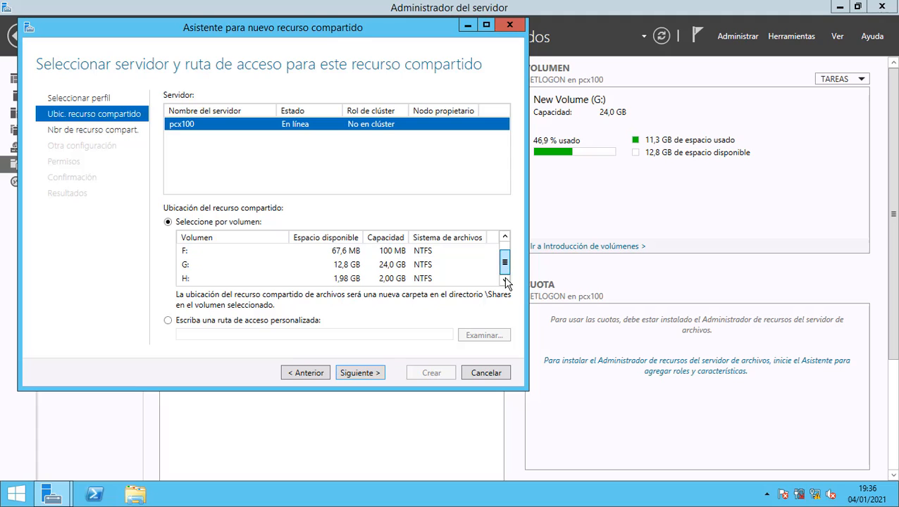
pyautogui.click(343, 280)
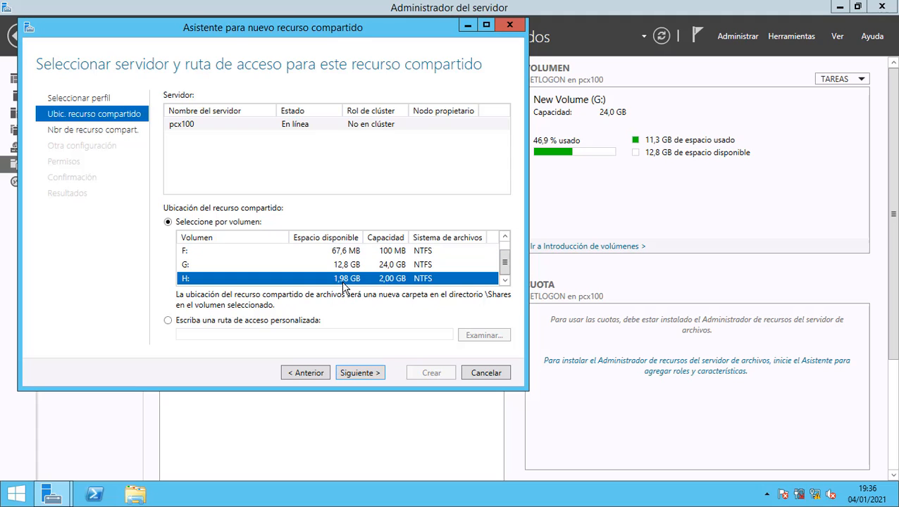
pyautogui.click(359, 374)
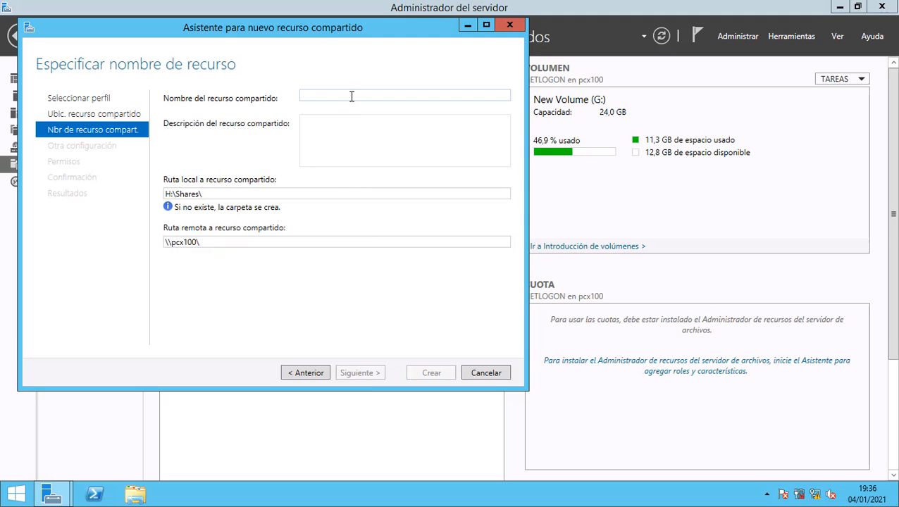
# Name the share Publico, check its local path H:\Shares\Publico, and continue.
pyautogui.write('Pu')
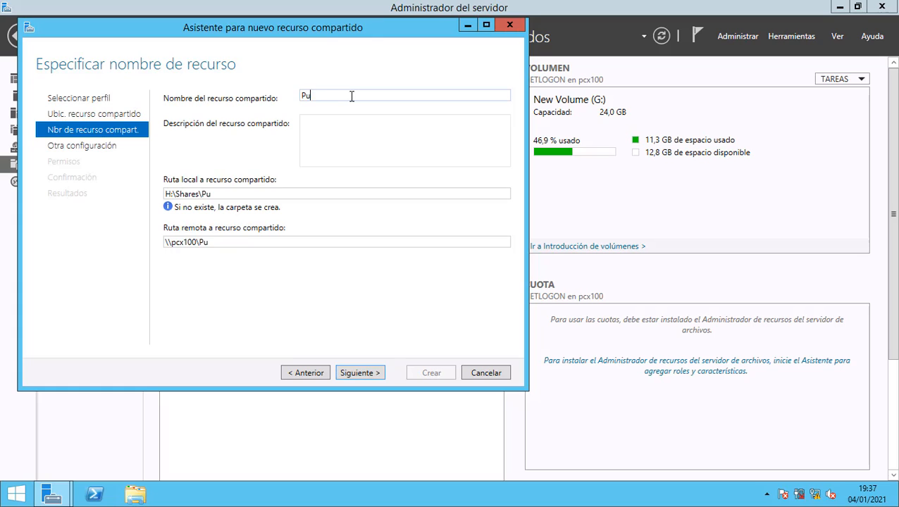
pyautogui.write('blico')
pyautogui.click(359, 129)
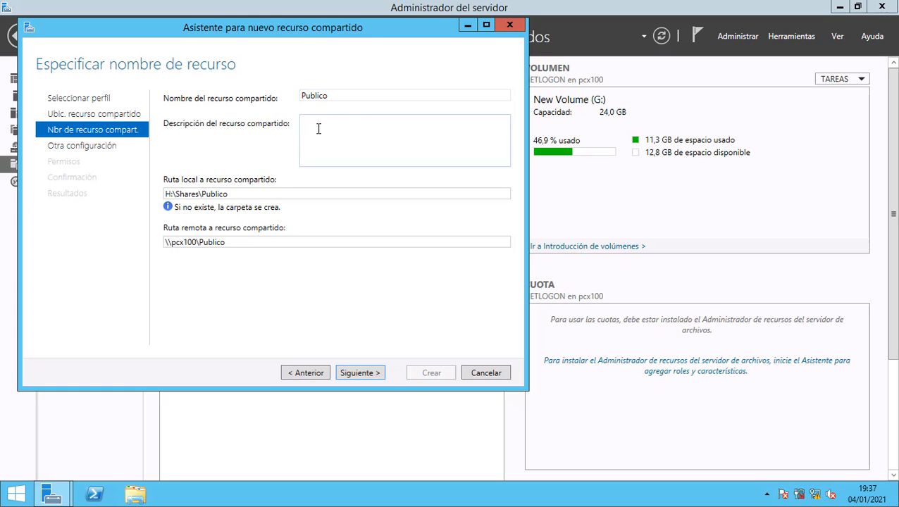
pyautogui.doubleClick(238, 193)
pyautogui.click(237, 193)
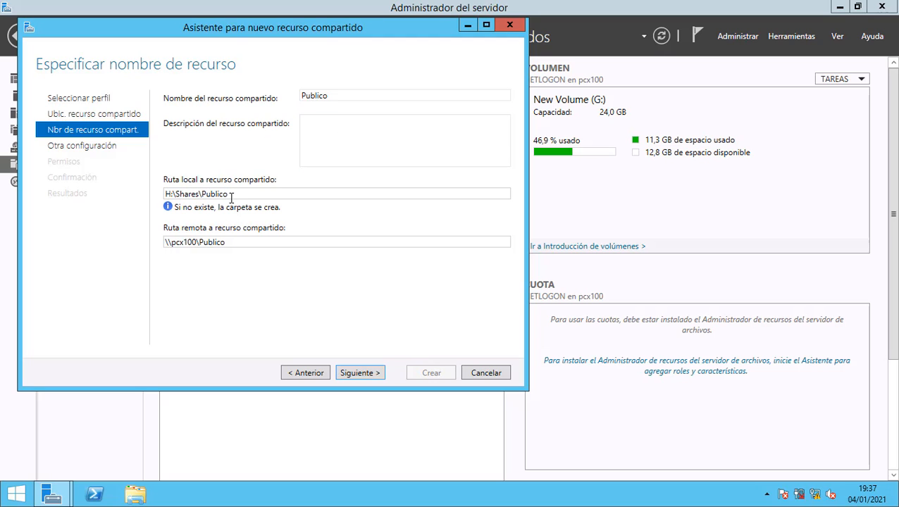
pyautogui.doubleClick(245, 241)
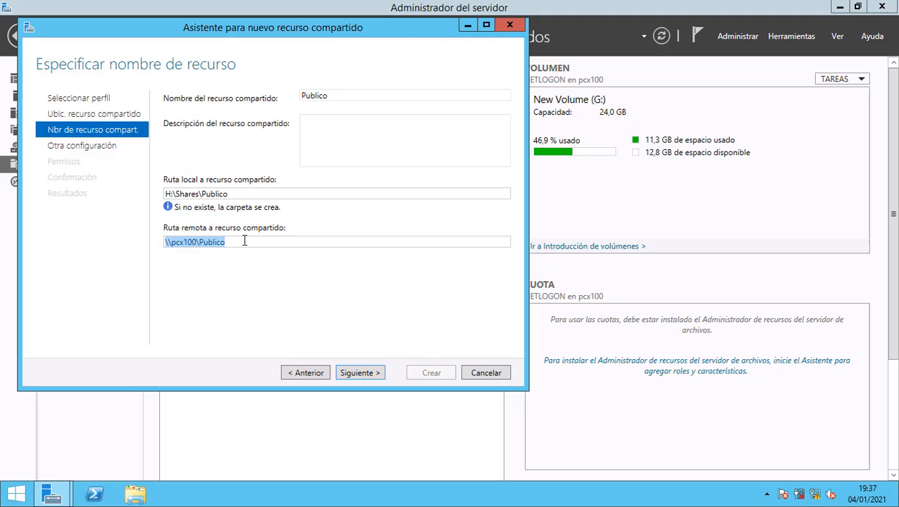
pyautogui.click(245, 241)
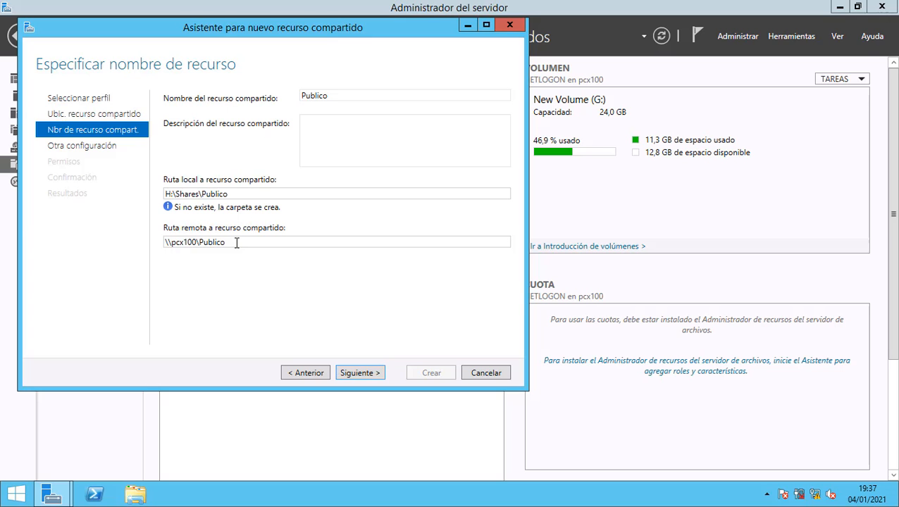
pyautogui.click(359, 373)
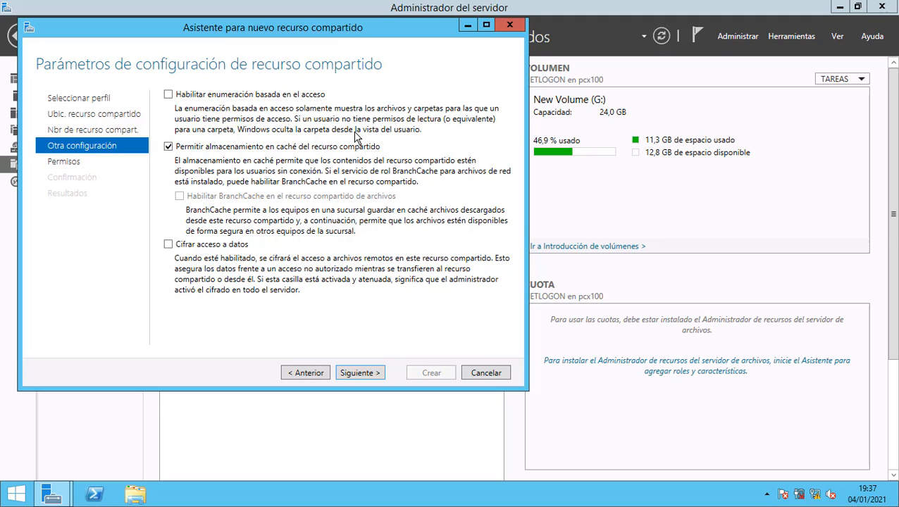
# Keep the default share settings and open Publico's advanced permission settings.
pyautogui.click(359, 370)
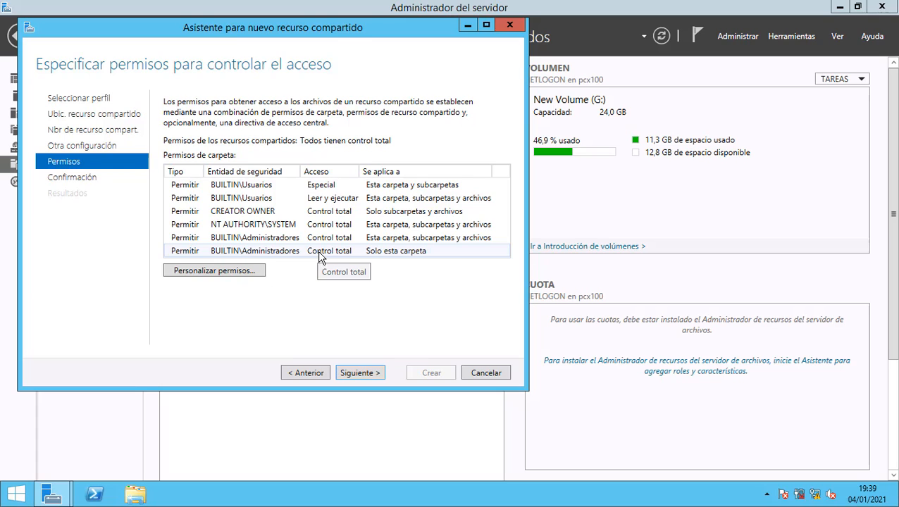
pyautogui.click(246, 273)
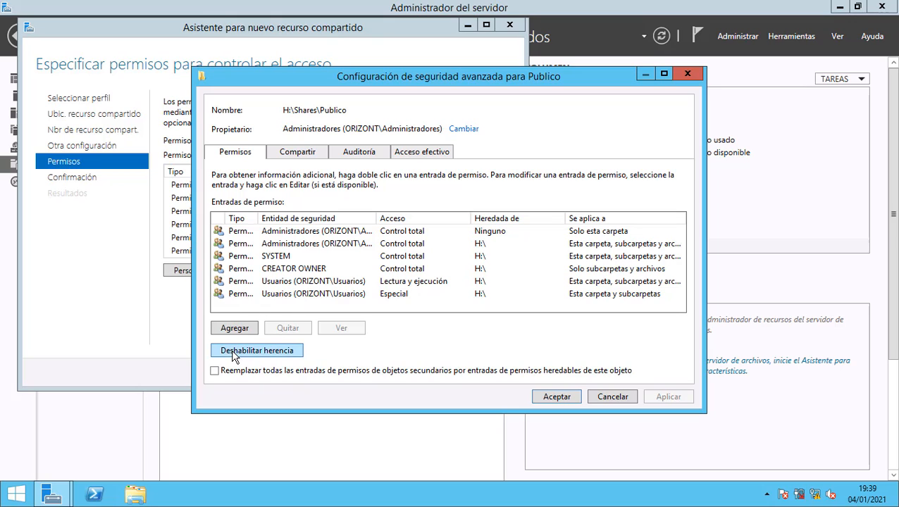
# Disable Publico's inheritance as explicit entries and remove the Usuarios Read & execute entry.
pyautogui.click(275, 358)
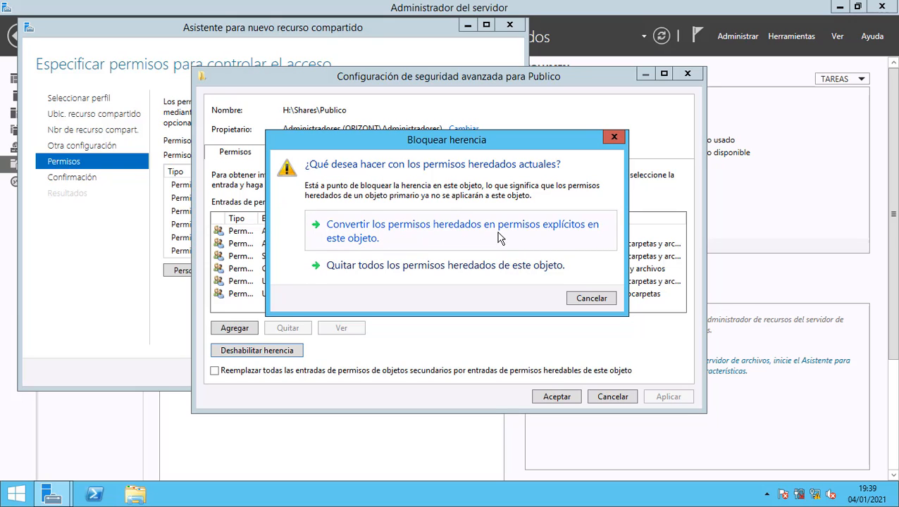
pyautogui.click(583, 240)
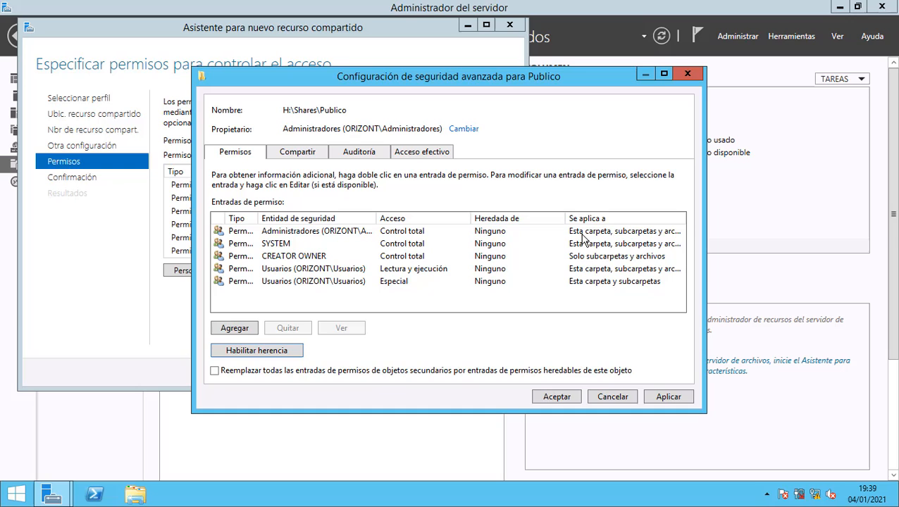
pyautogui.click(662, 398)
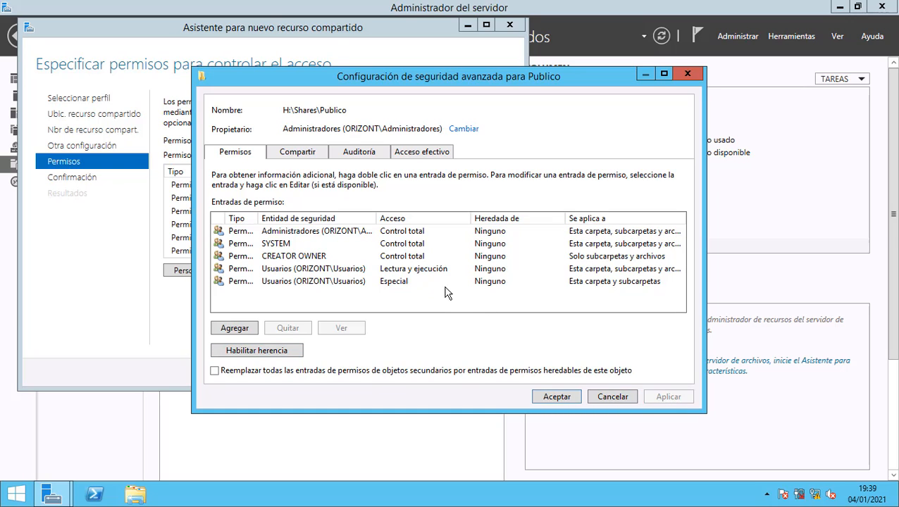
pyautogui.click(384, 271)
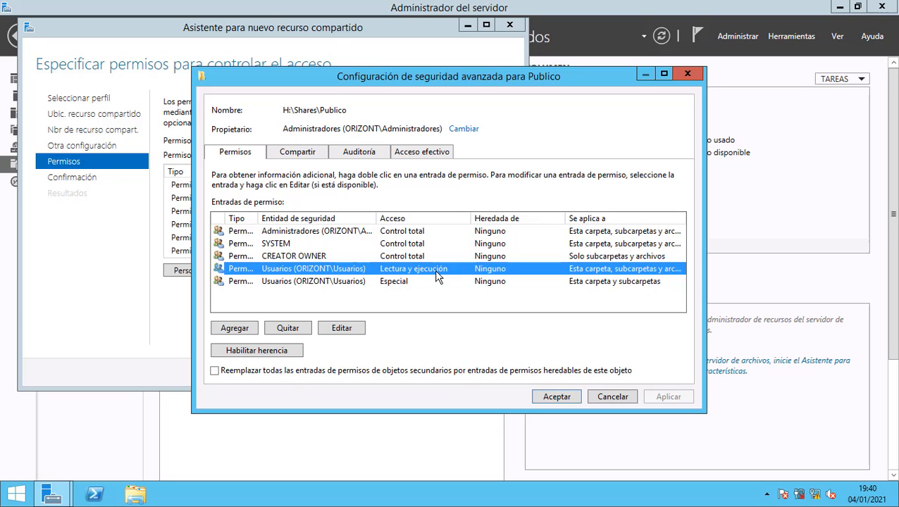
pyautogui.click(302, 328)
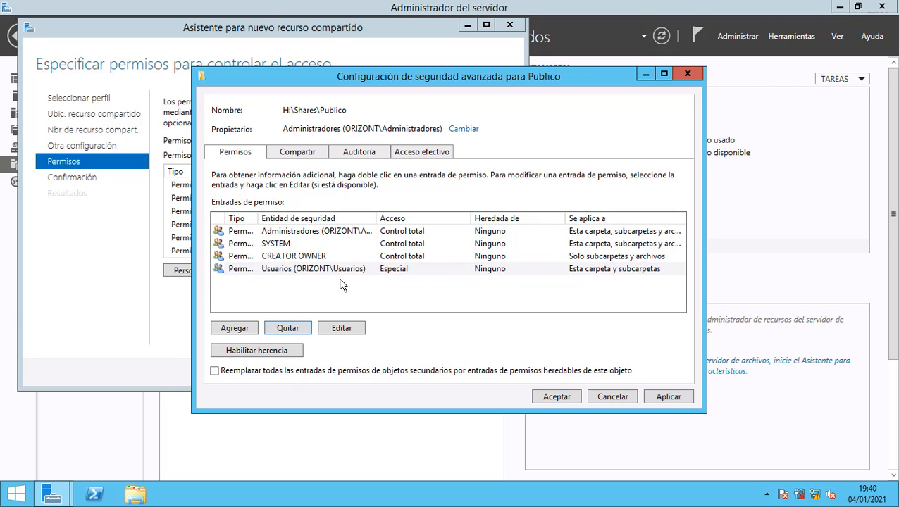
pyautogui.click(668, 397)
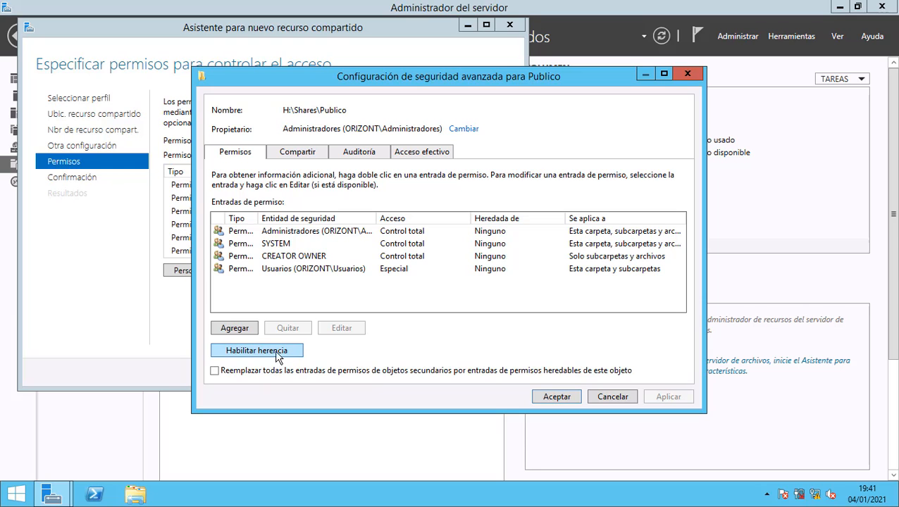
pyautogui.click(137, 495)
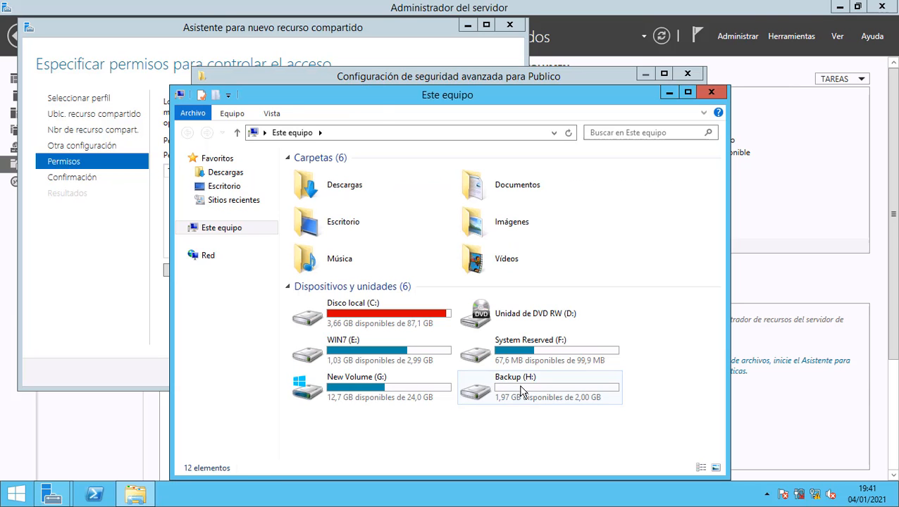
# Check the Backup (H:) drive's security permissions, then close its properties and Este equipo.
pyautogui.rightClick(518, 392)
pyautogui.click(554, 377)
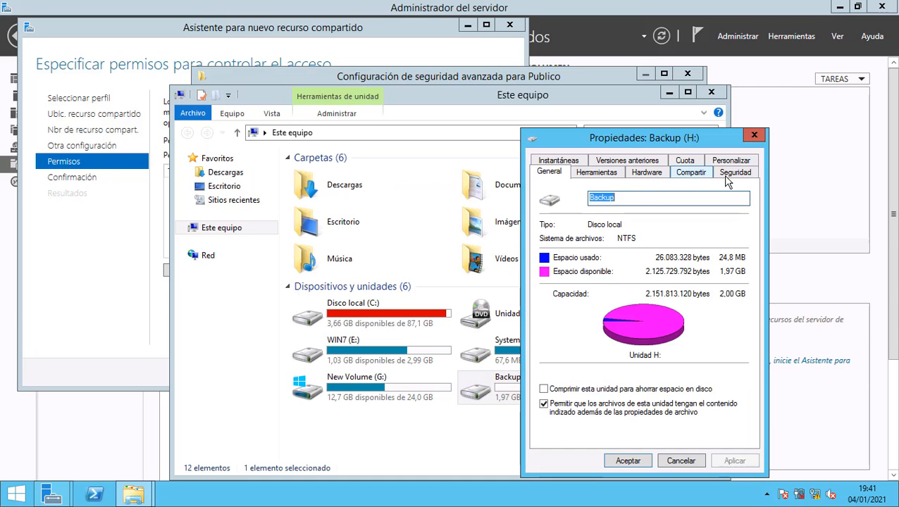
pyautogui.click(733, 174)
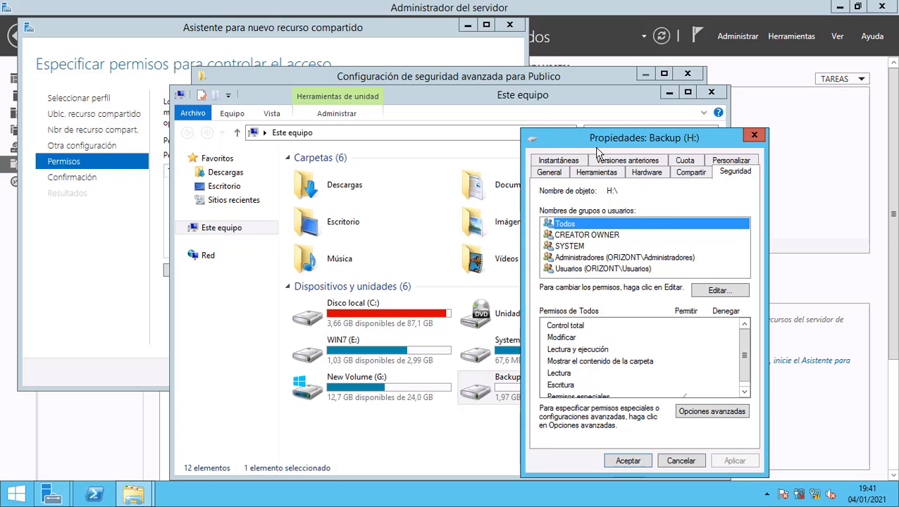
pyautogui.moveTo(594, 139); pyautogui.dragTo(660, 140)
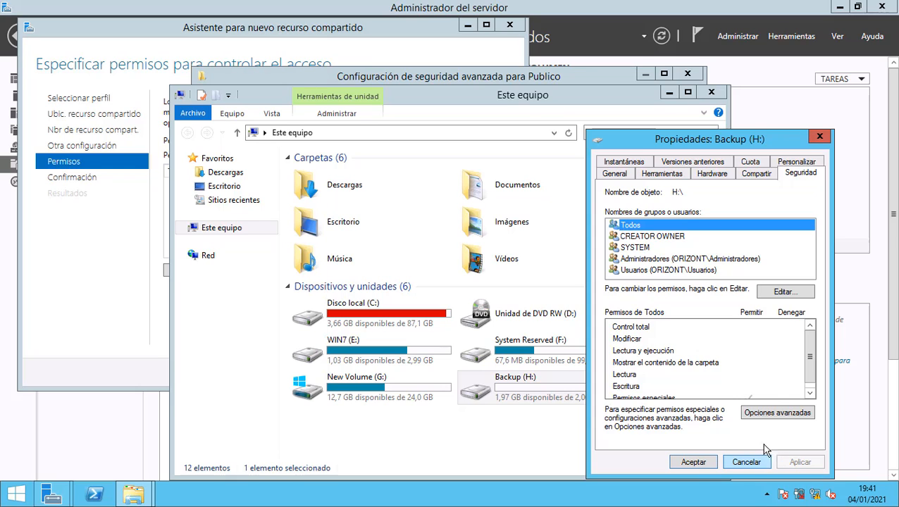
pyautogui.click(820, 136)
pyautogui.click(711, 93)
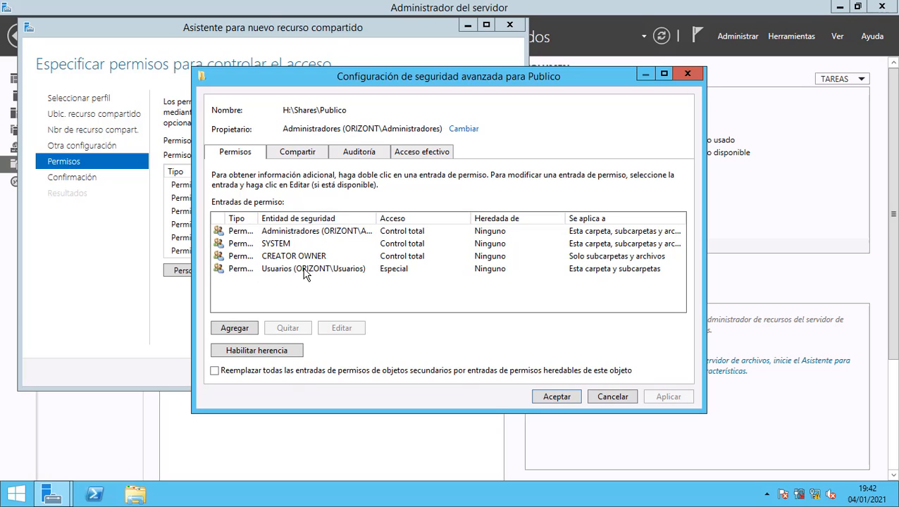
pyautogui.doubleClick(299, 232)
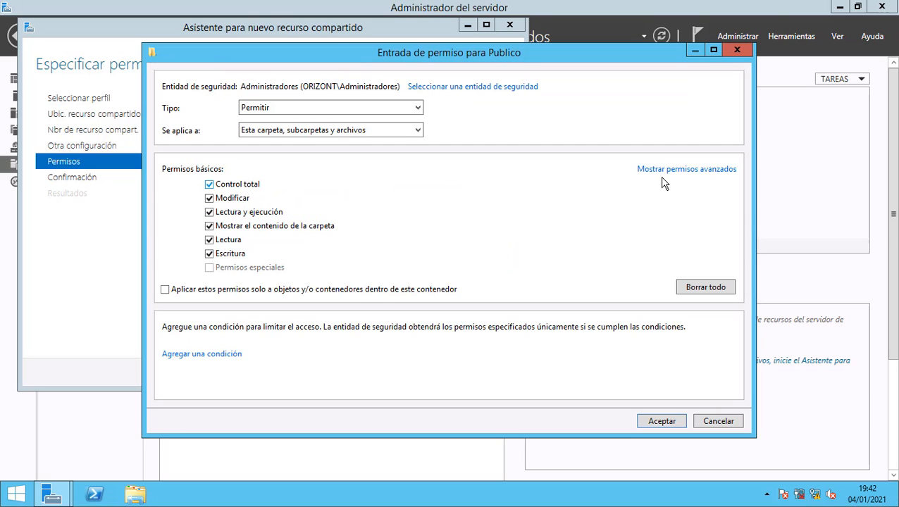
pyautogui.click(668, 174)
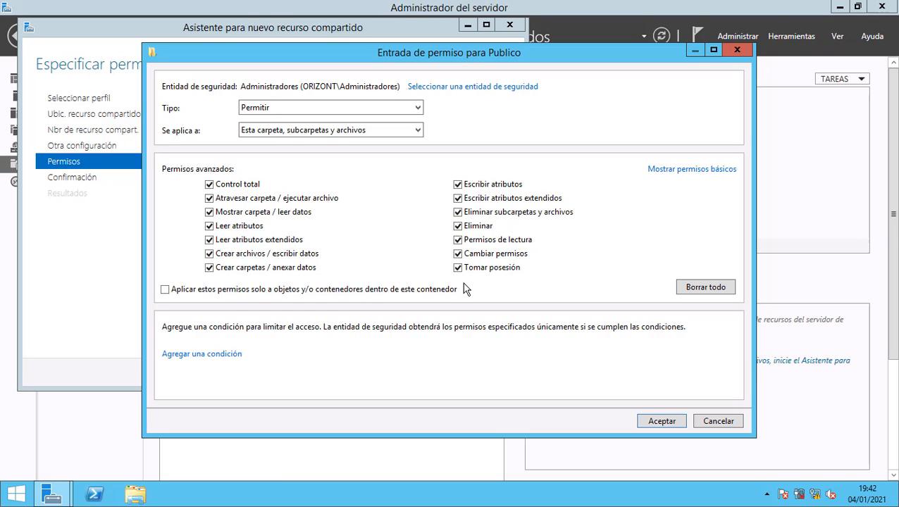
pyautogui.click(719, 421)
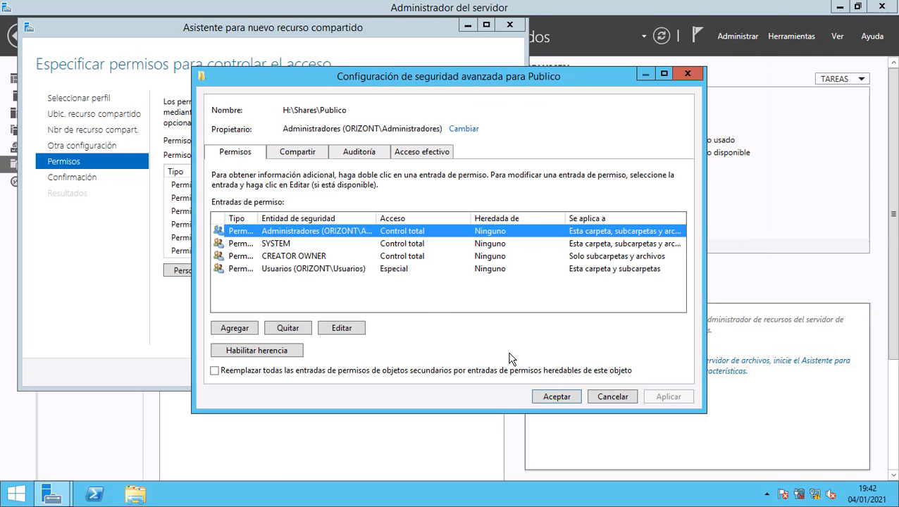
# Grant Usuarios traverse, read-data, read/write attribute and delete-subfolder rights on Publico, and apply.
pyautogui.doubleClick(283, 272)
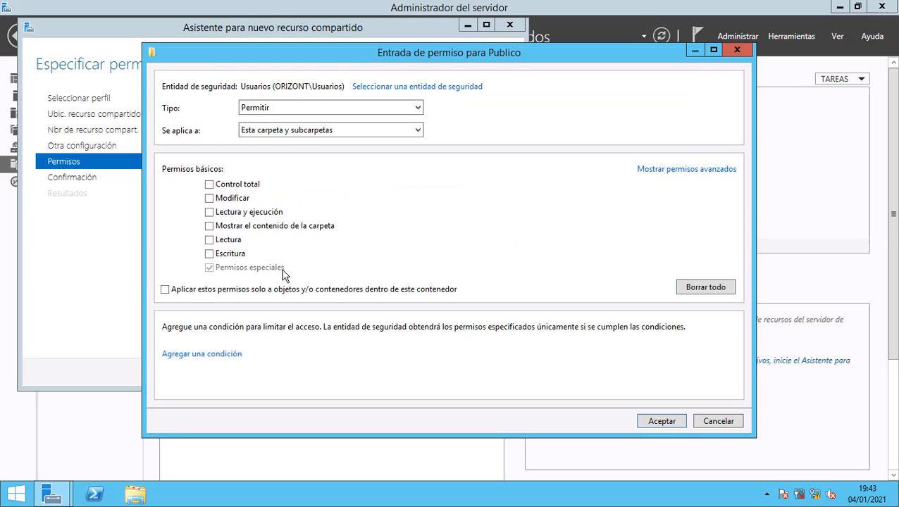
pyautogui.click(655, 172)
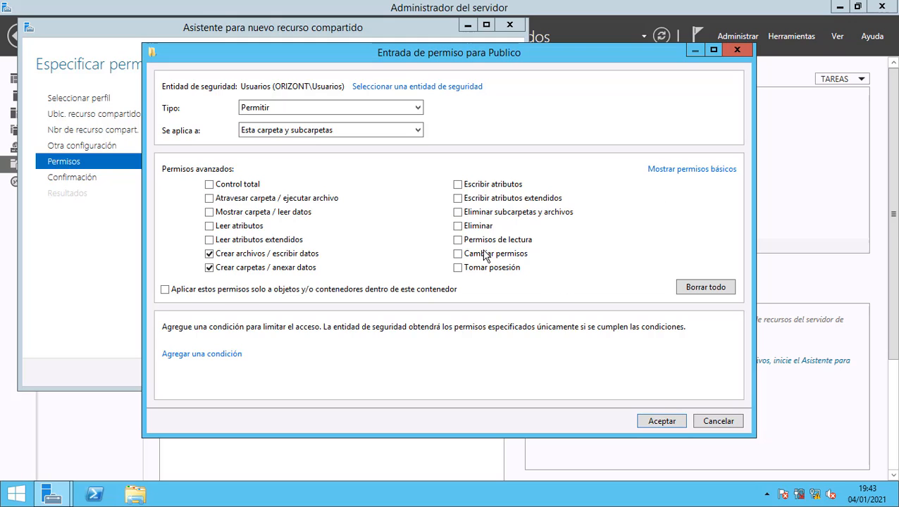
pyautogui.click(209, 198)
pyautogui.click(210, 212)
pyautogui.click(209, 226)
pyautogui.click(209, 240)
pyautogui.click(458, 184)
pyautogui.click(458, 198)
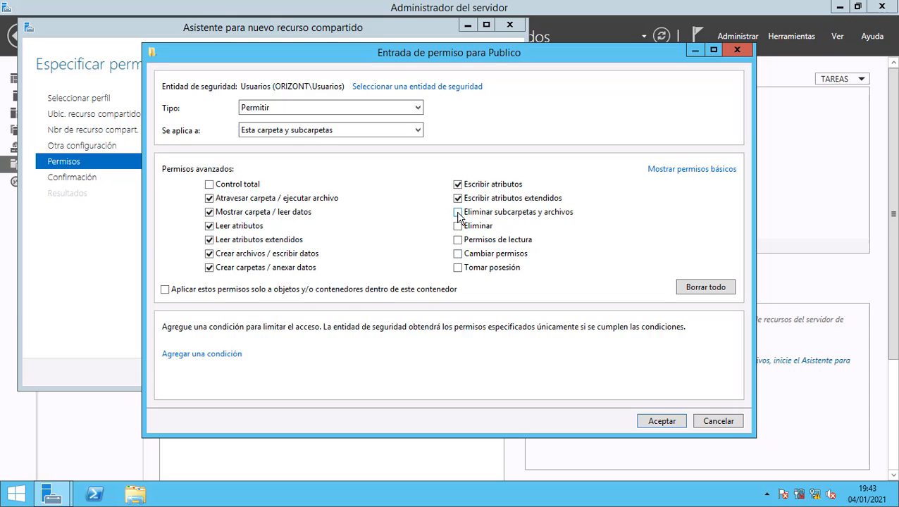
pyautogui.click(458, 212)
pyautogui.click(661, 421)
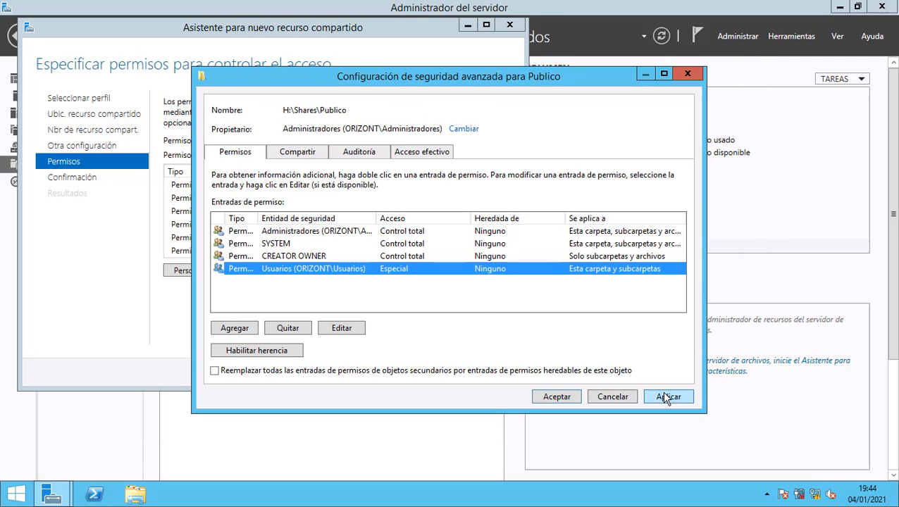
pyautogui.click(665, 397)
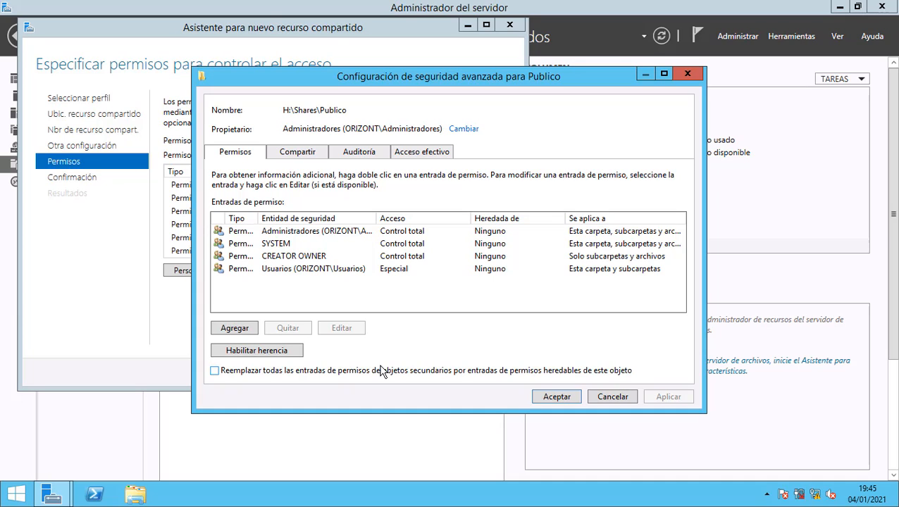
# Overwrite all child object permissions under Publico with its inheritable entries, confirming the prompt.
pyautogui.click(215, 371)
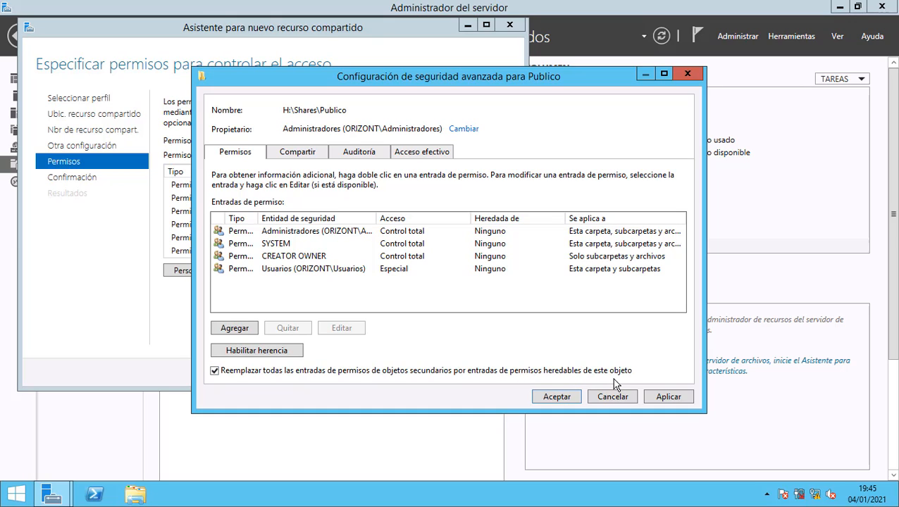
pyautogui.click(664, 397)
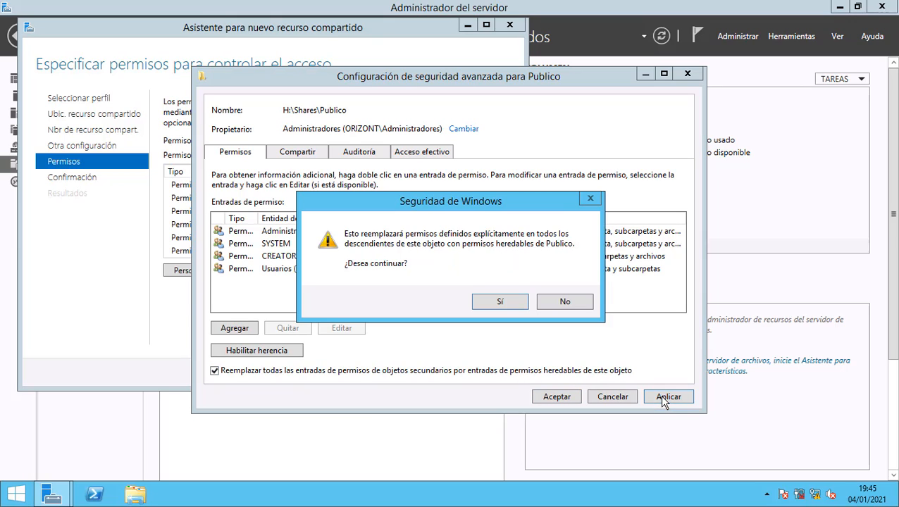
pyautogui.click(499, 302)
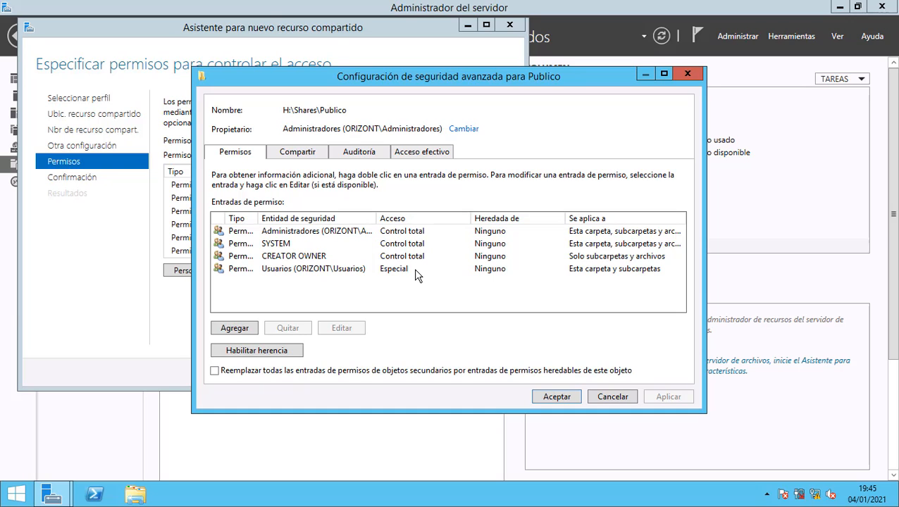
# Accept the security settings, create the Publico share, and select it in the shares list.
pyautogui.click(557, 397)
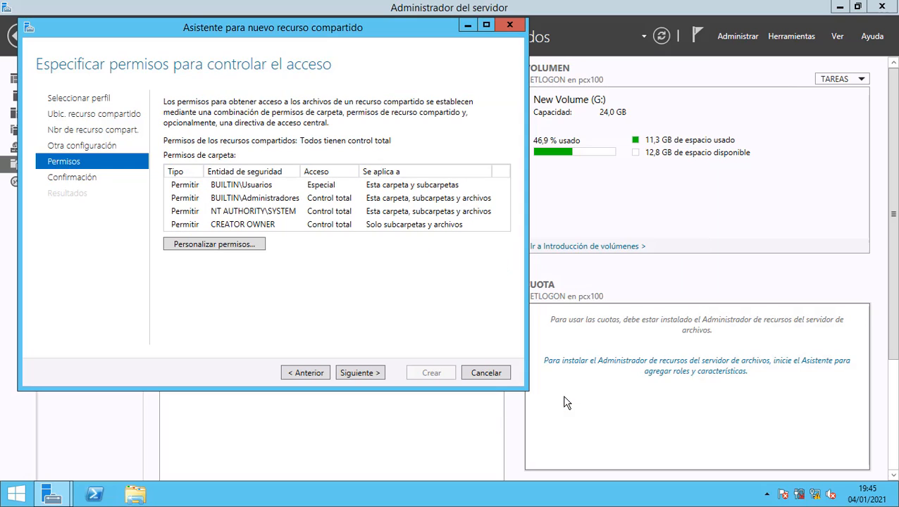
pyautogui.click(377, 374)
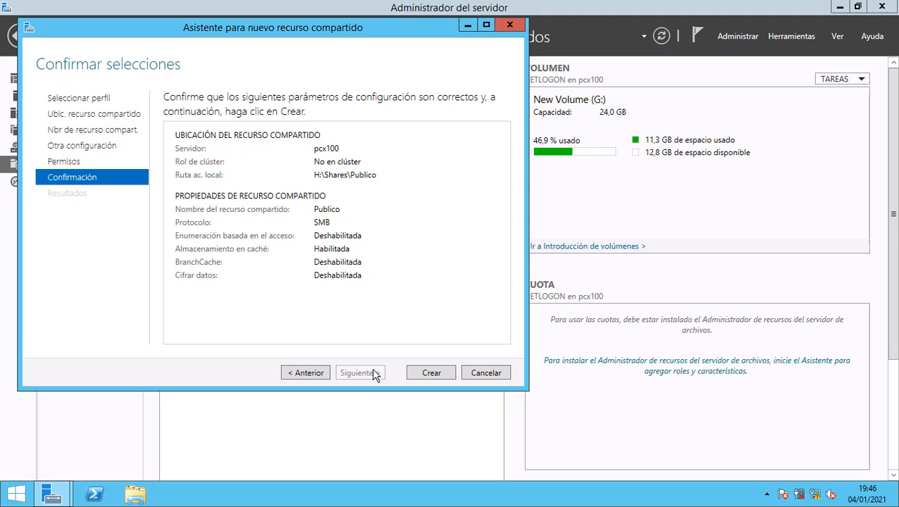
pyautogui.click(427, 375)
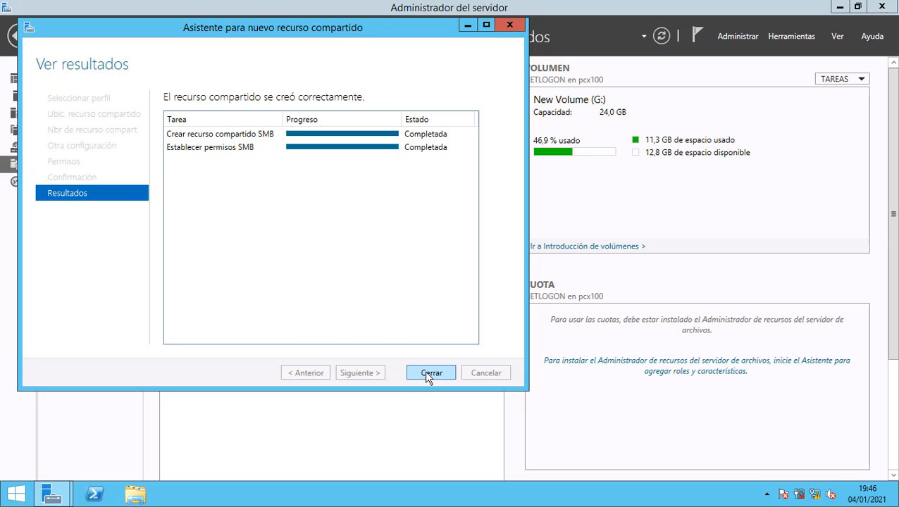
pyautogui.click(427, 374)
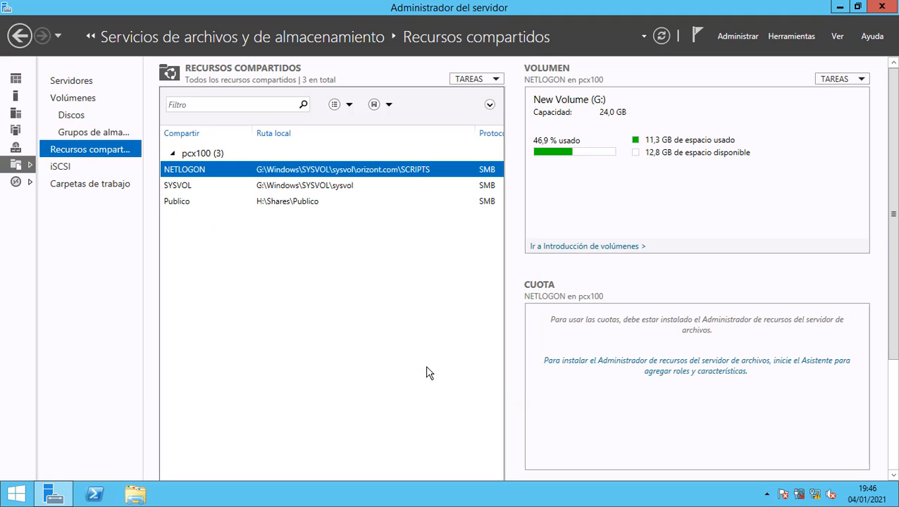
pyautogui.click(286, 204)
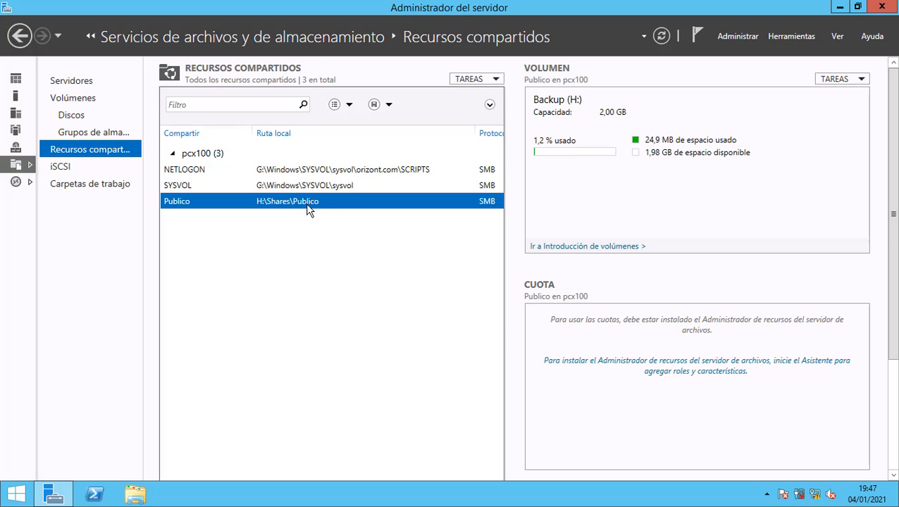
# Start a quick SMB share named Grupos on volume H: and advance to its permissions page.
pyautogui.rightClick(296, 255)
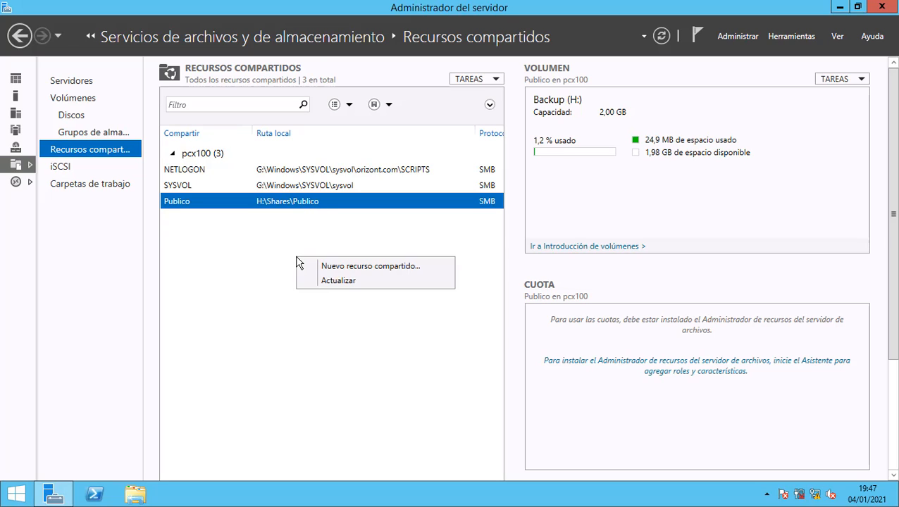
pyautogui.click(351, 272)
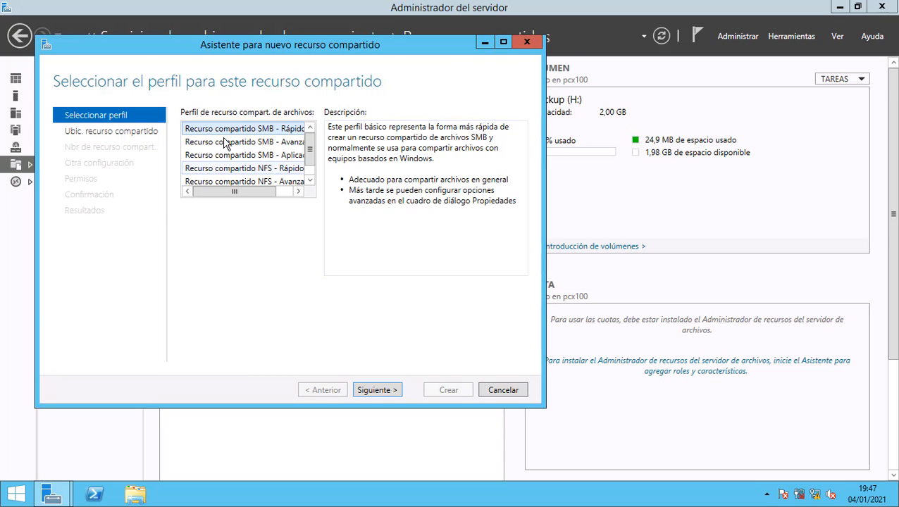
pyautogui.click(386, 392)
pyautogui.click(522, 297)
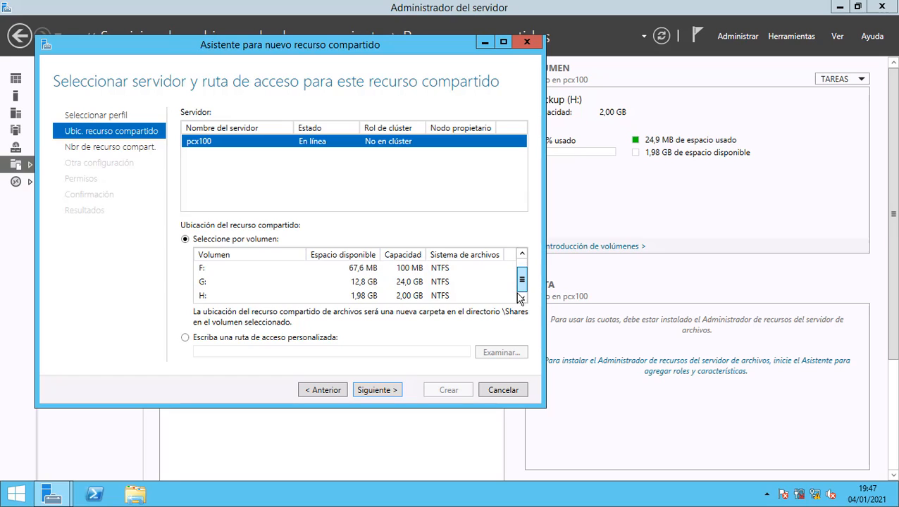
pyautogui.click(374, 298)
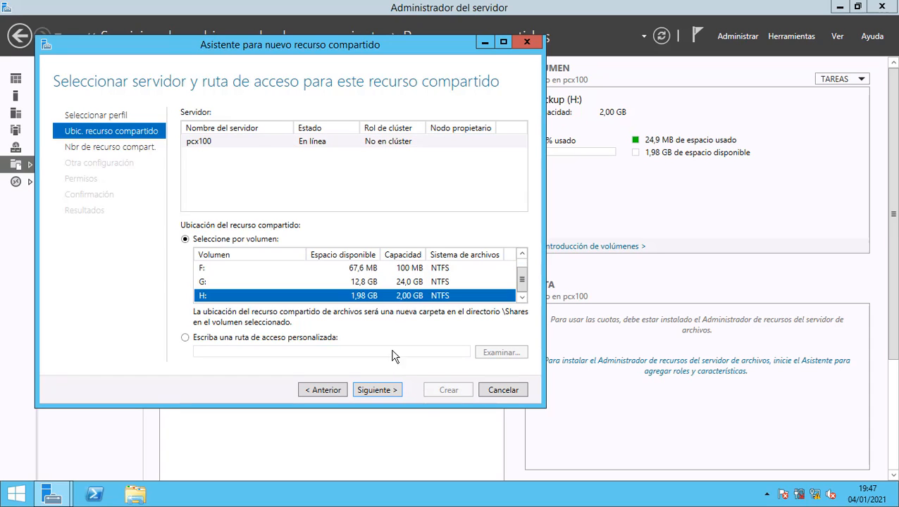
pyautogui.click(392, 392)
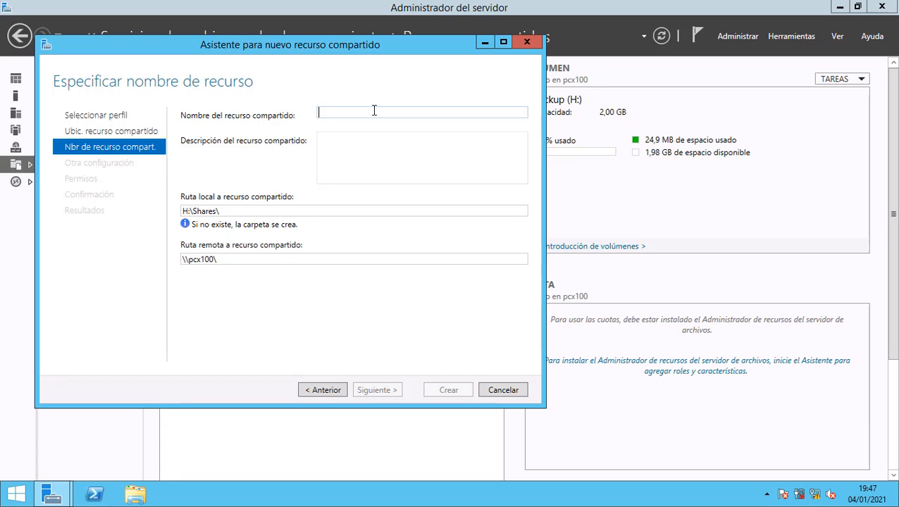
pyautogui.write('Grupos')
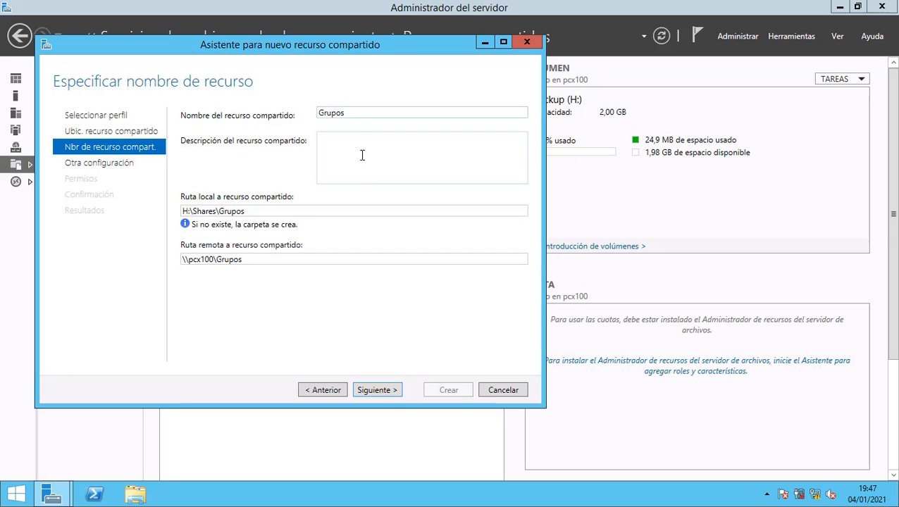
pyautogui.click(379, 390)
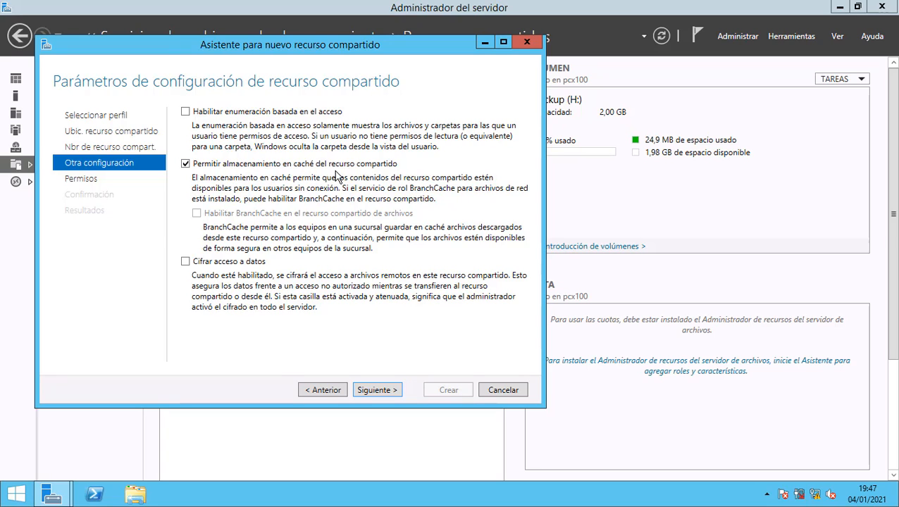
pyautogui.click(381, 391)
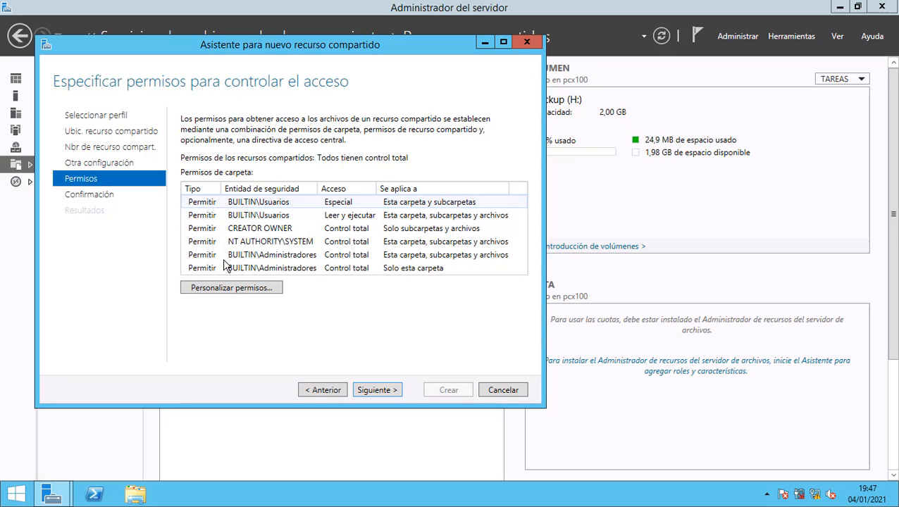
# Disable Grupos' inheritance as explicit entries and remove the Usuarios read-and-execute entry.
pyautogui.click(224, 287)
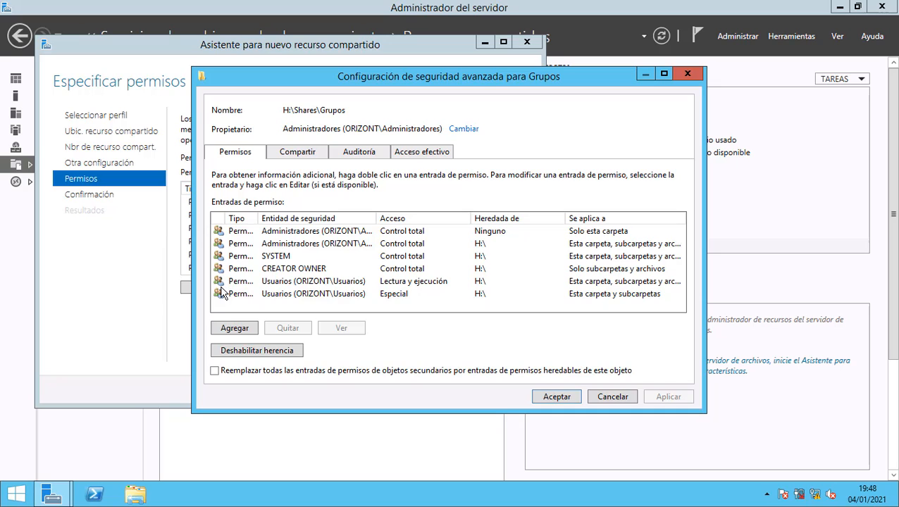
pyautogui.click(289, 351)
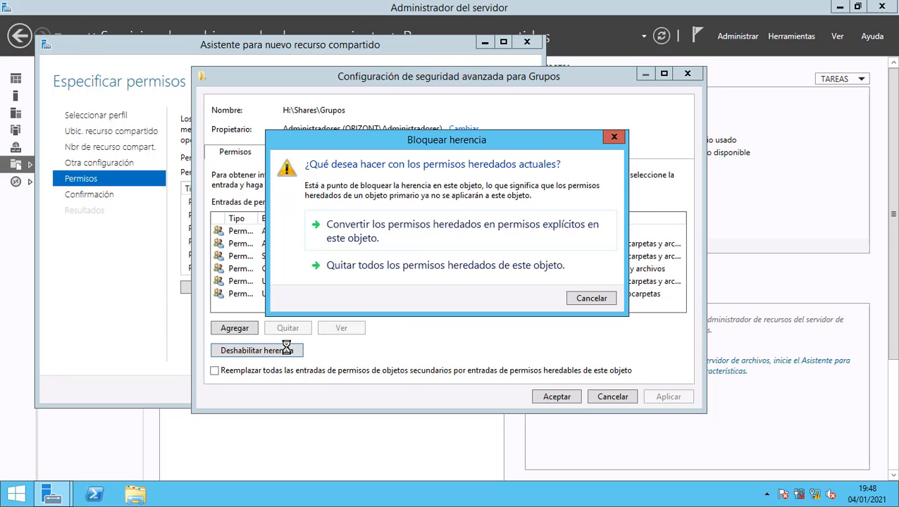
pyautogui.click(414, 232)
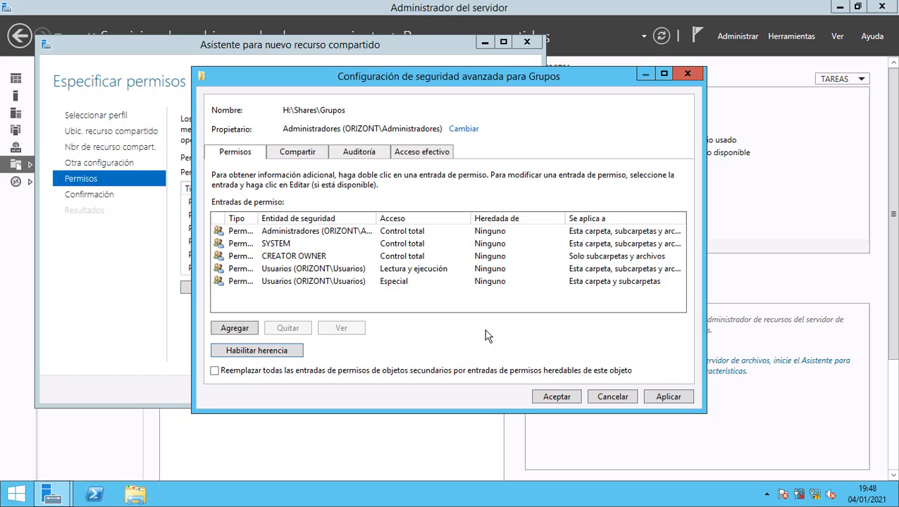
pyautogui.click(333, 269)
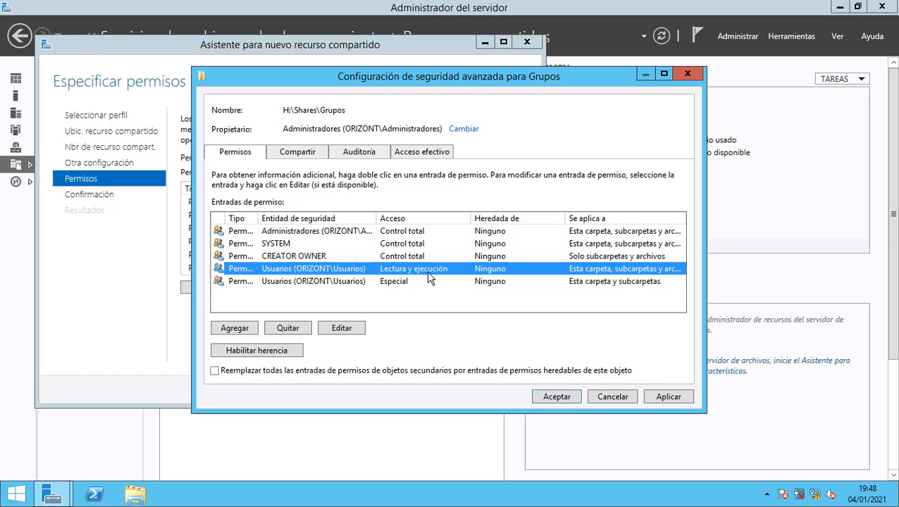
pyautogui.click(322, 282)
pyautogui.click(321, 270)
pyautogui.click(301, 328)
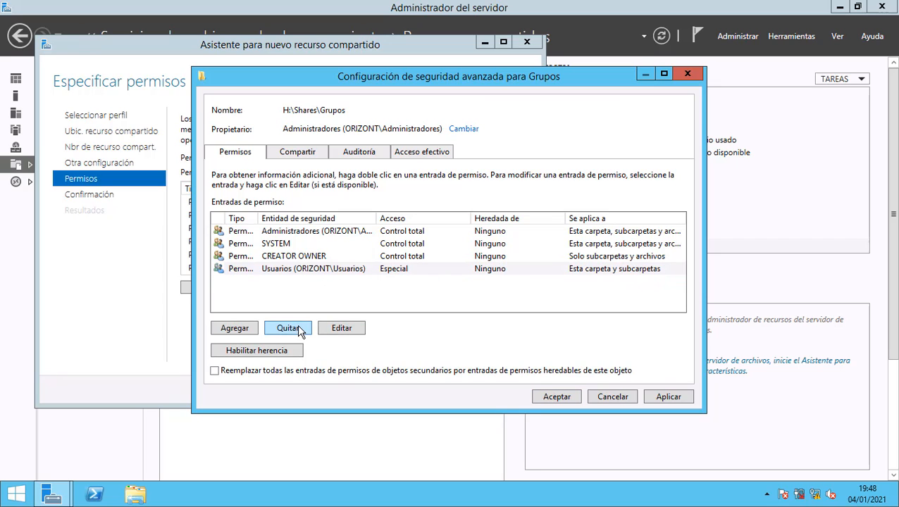
# Inspect the Administradores entry's advanced permissions without changes, then select the Usuarios entry.
pyautogui.doubleClick(285, 232)
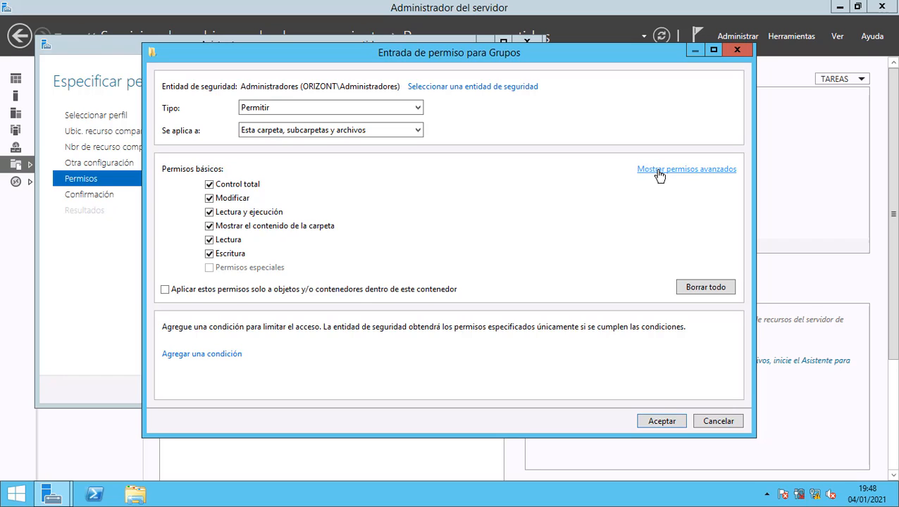
pyautogui.click(660, 173)
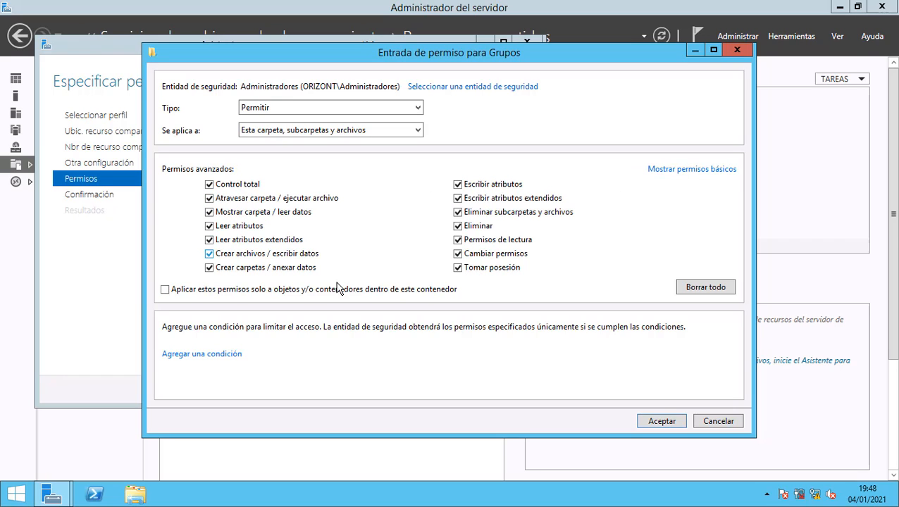
pyautogui.click(726, 425)
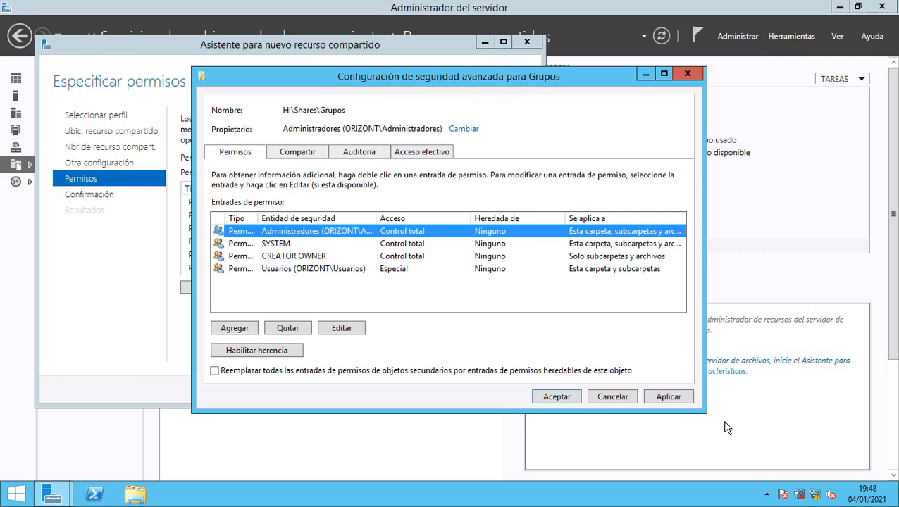
pyautogui.click(291, 270)
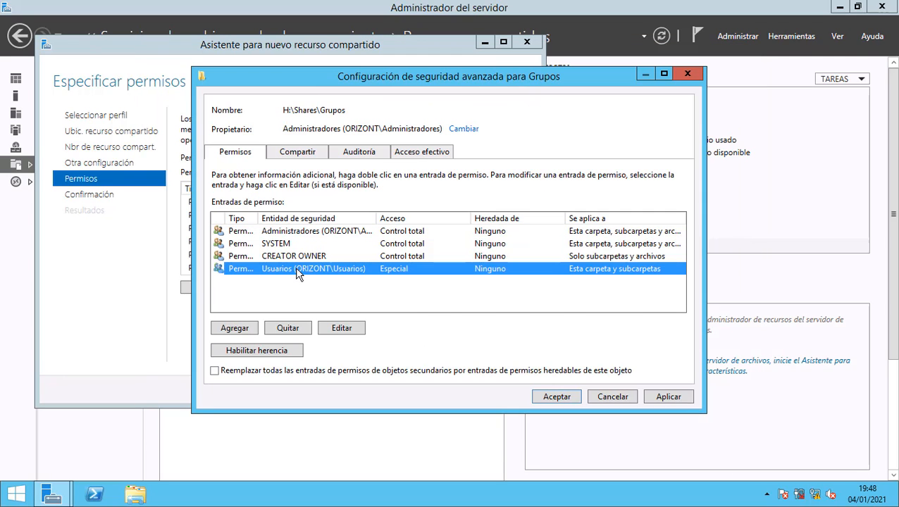
# Give the Usuarios entry traverse, read attributes and read permissions, removing create files and create folders rights.
pyautogui.doubleClick(295, 270)
pyautogui.click(668, 172)
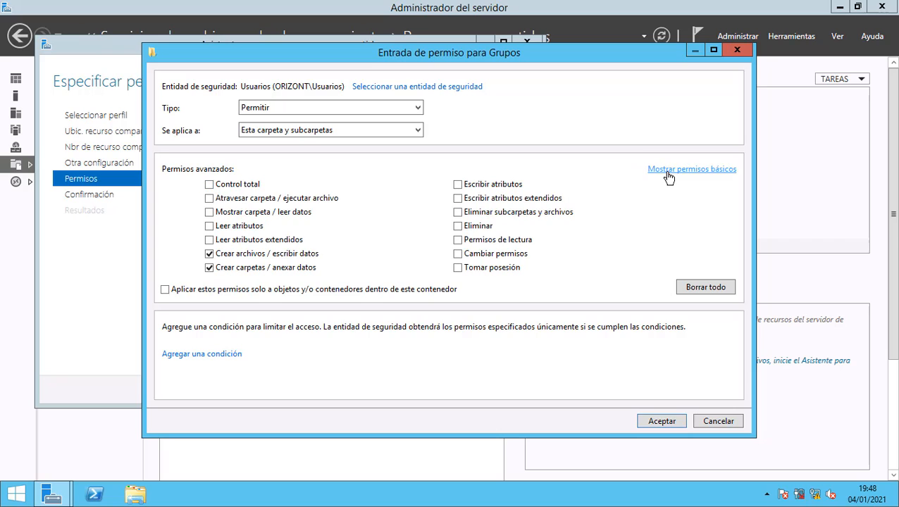
pyautogui.click(210, 200)
pyautogui.click(209, 226)
pyautogui.click(210, 254)
pyautogui.click(210, 268)
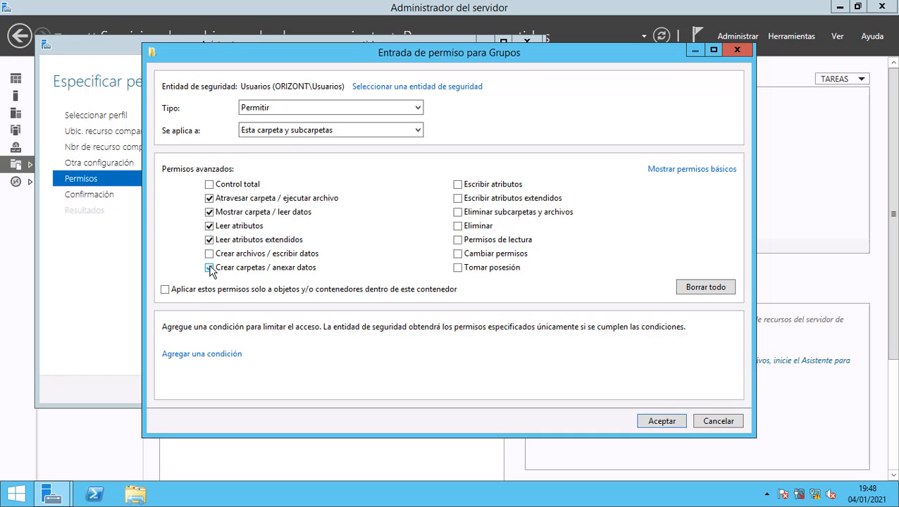
pyautogui.click(459, 241)
pyautogui.moveTo(349, 53); pyautogui.dragTo(386, 134)
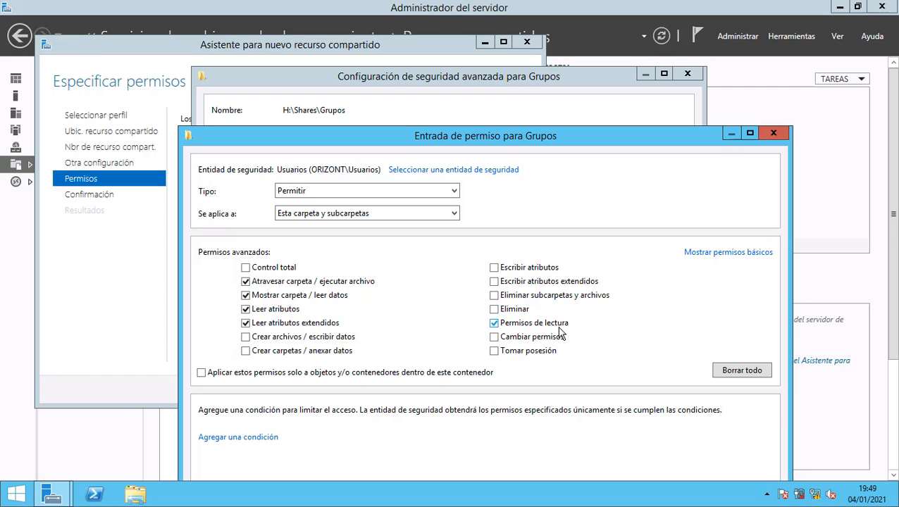
pyautogui.moveTo(524, 134); pyautogui.dragTo(527, 56)
# Save the Usuarios entry, apply it to Grupos, and tick replacing all child object permissions.
pyautogui.click(691, 424)
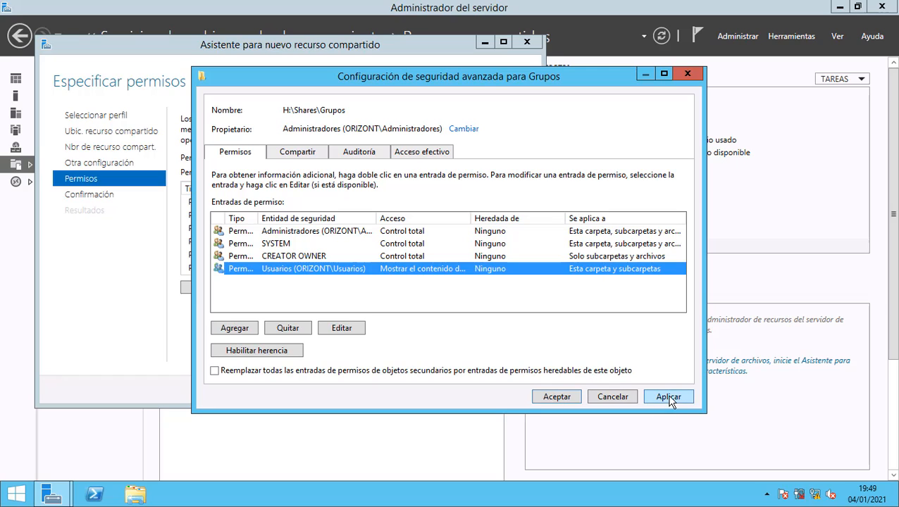
pyautogui.click(668, 397)
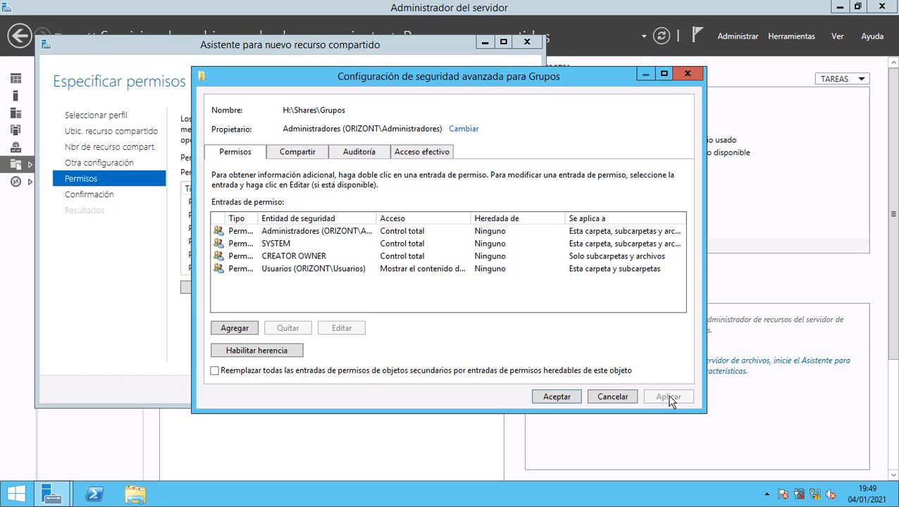
pyautogui.click(215, 371)
# Apply and confirm replacing the child permissions, then close the advanced security settings.
pyautogui.click(663, 399)
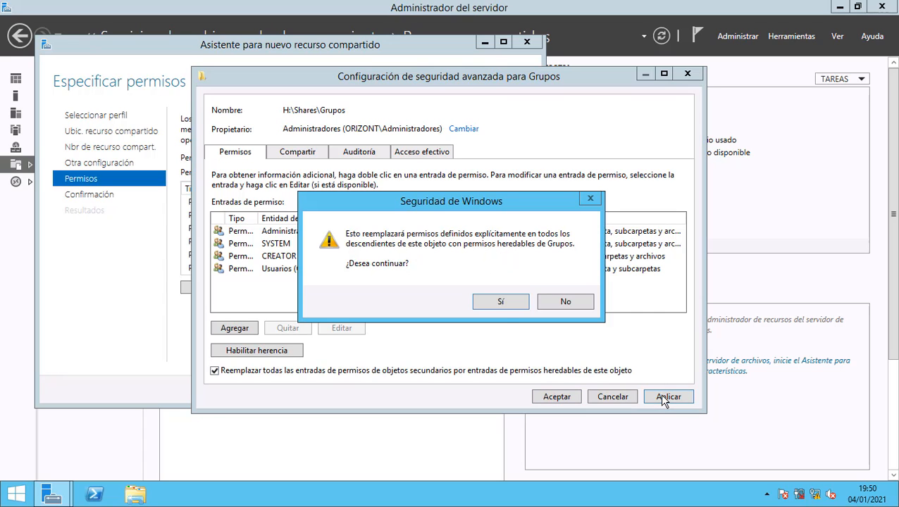
pyautogui.click(499, 304)
pyautogui.click(556, 398)
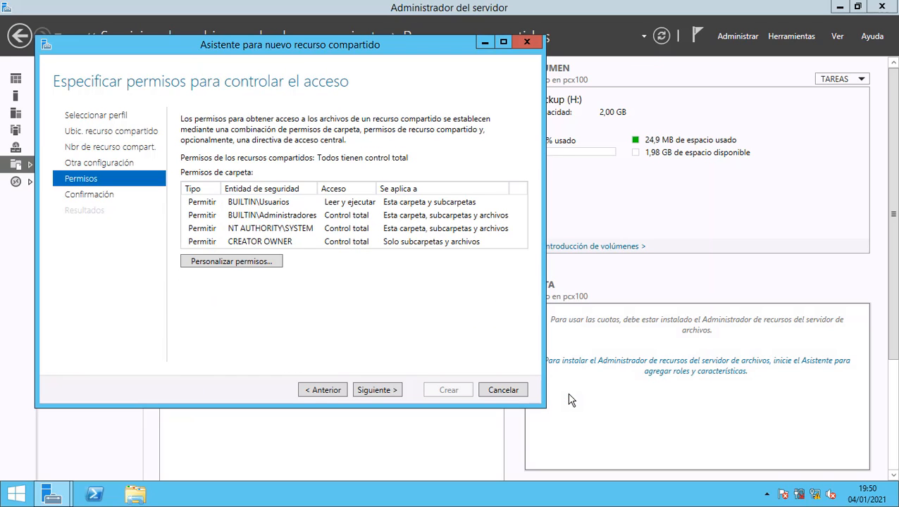
# Create the Grupos share in the wizard and select it in the shares list.
pyautogui.click(378, 391)
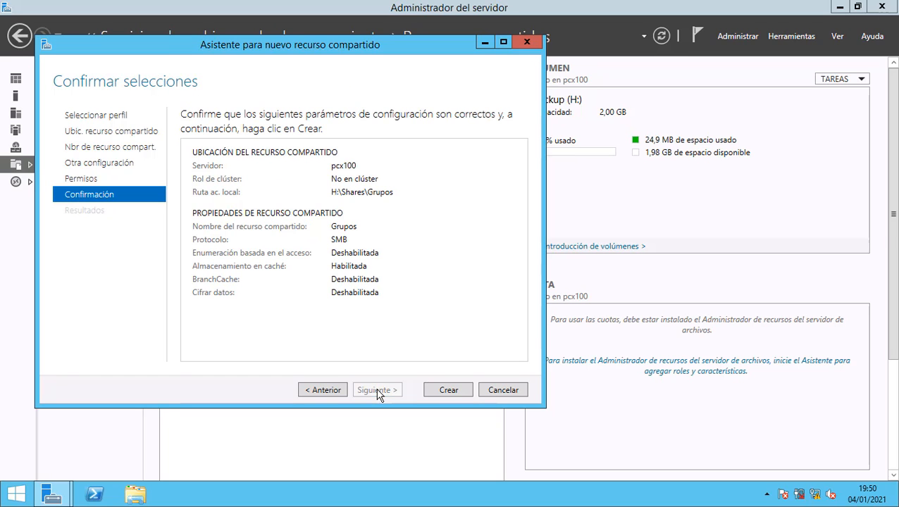
pyautogui.click(440, 389)
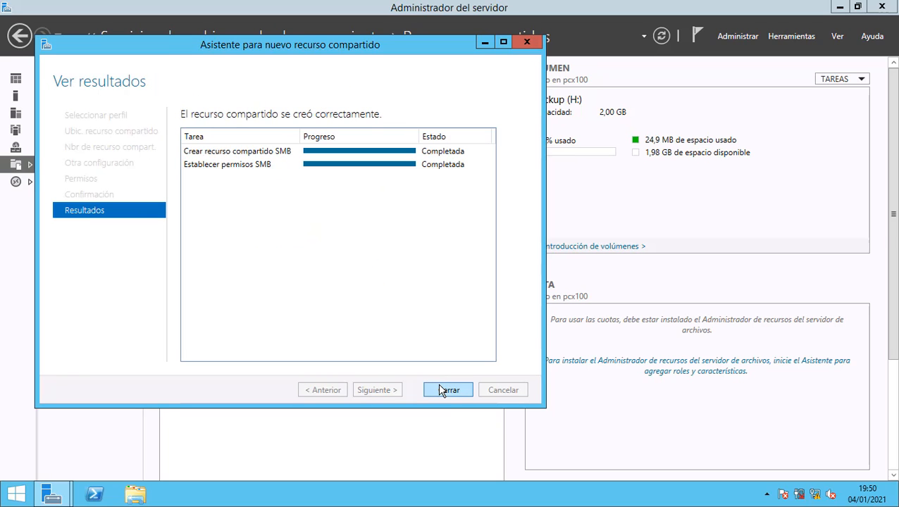
pyautogui.click(444, 392)
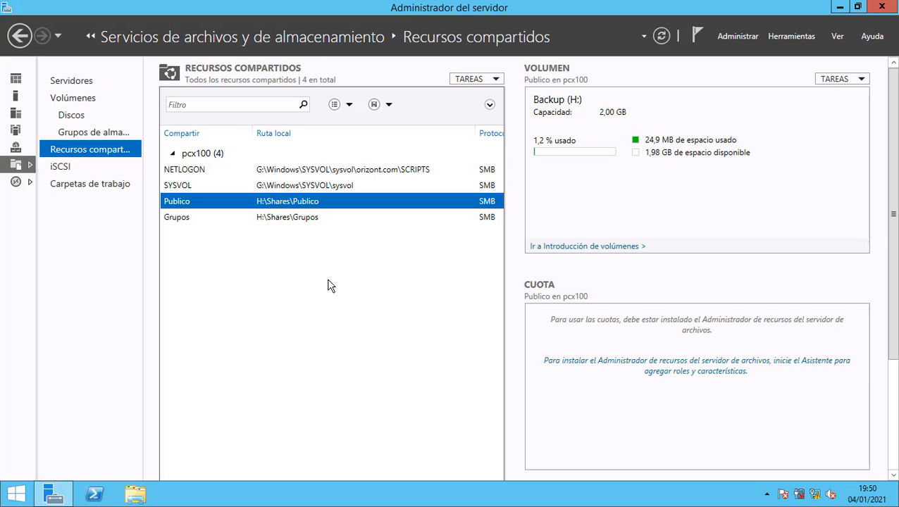
pyautogui.click(321, 223)
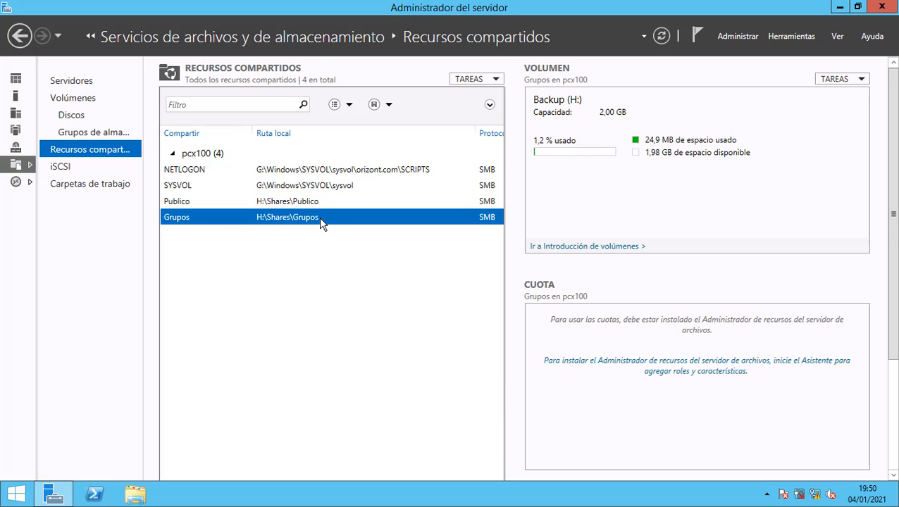
# Start a quick SMB share named Usuarios on volume H and advance to the permissions page.
pyautogui.rightClick(305, 281)
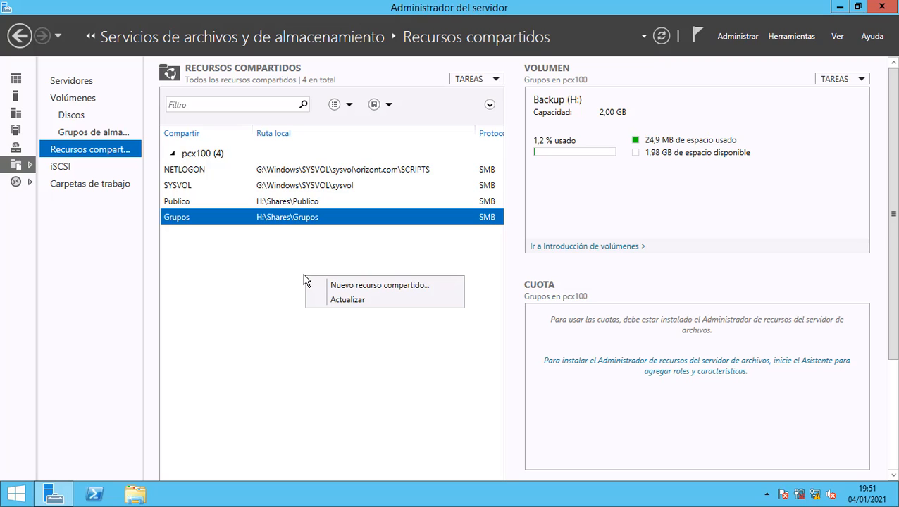
pyautogui.click(345, 290)
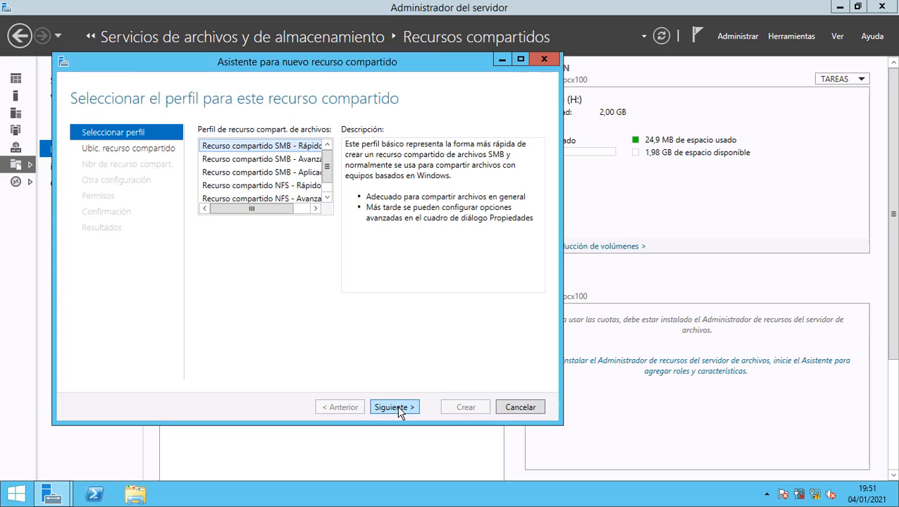
pyautogui.click(394, 407)
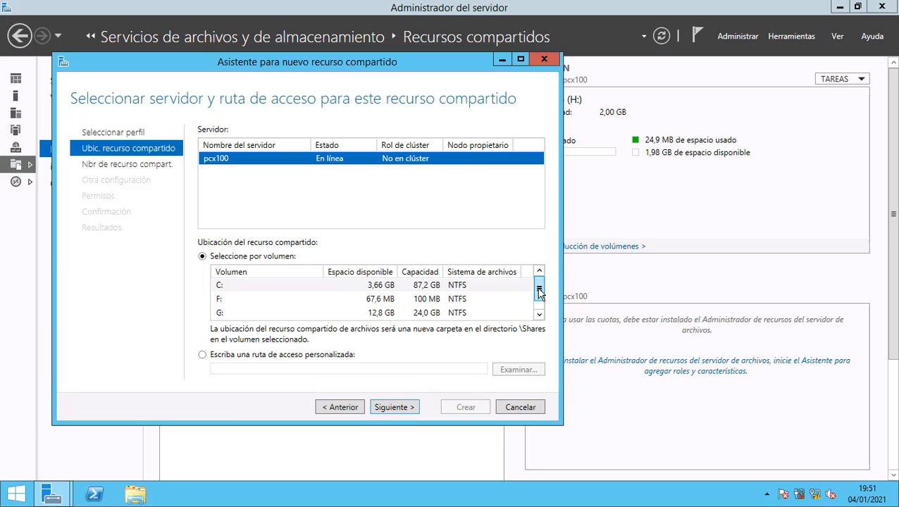
pyautogui.moveTo(539, 292); pyautogui.dragTo(538, 298)
pyautogui.click(456, 313)
pyautogui.click(407, 408)
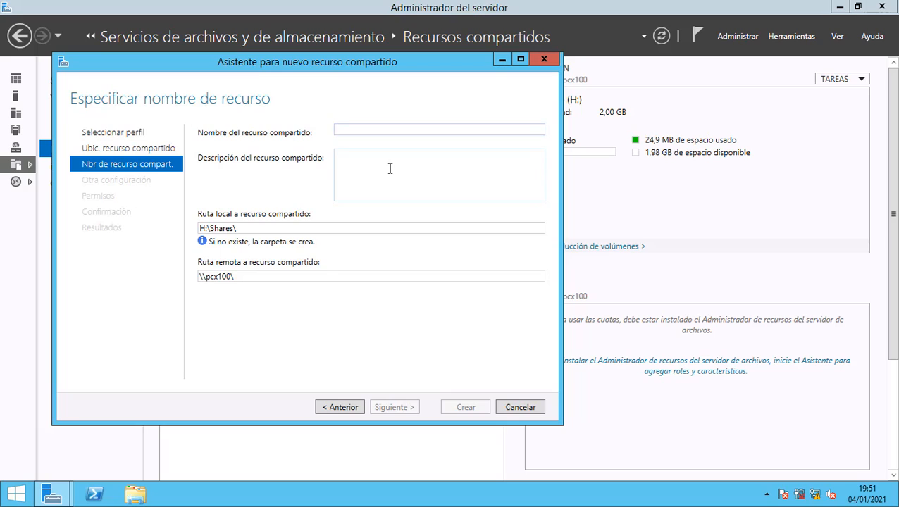
pyautogui.write('Usuarios')
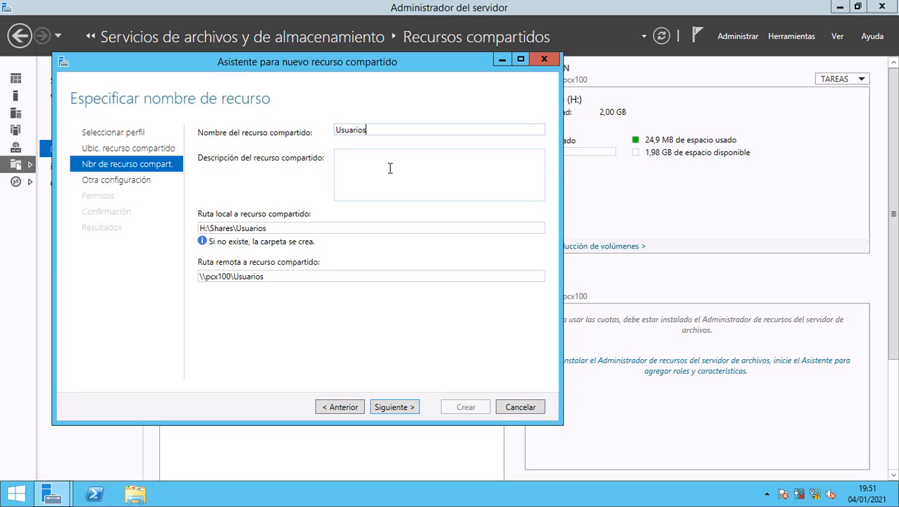
pyautogui.press('Return')
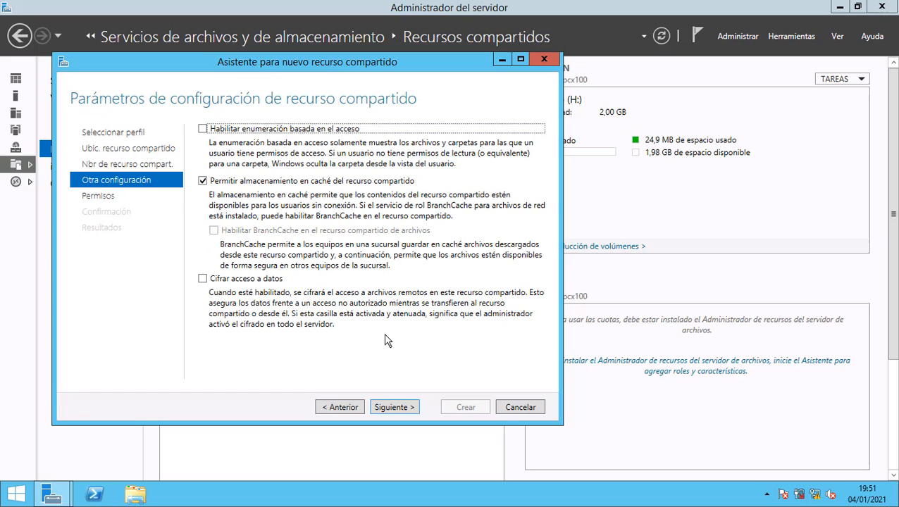
pyautogui.press('Return')
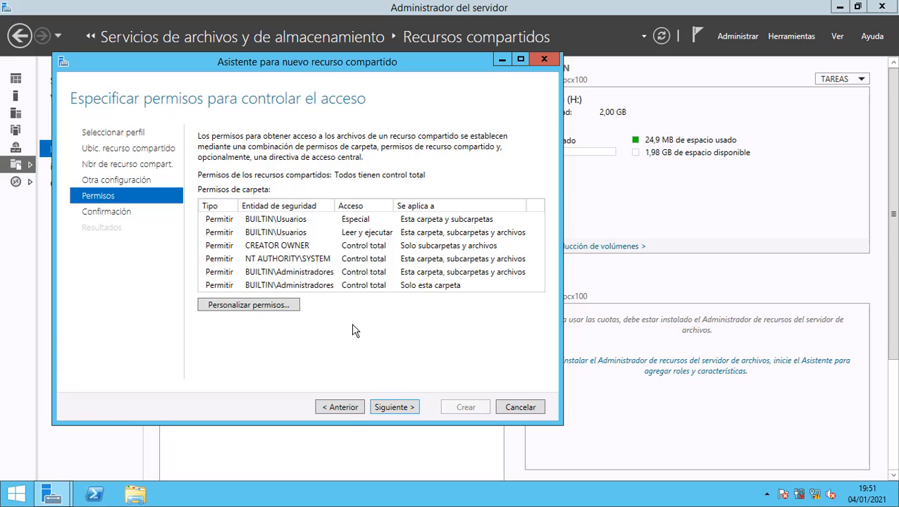
# Disable inheritance on the Usuarios folder, converting inherited permissions to explicit entries, and apply.
pyautogui.click(242, 307)
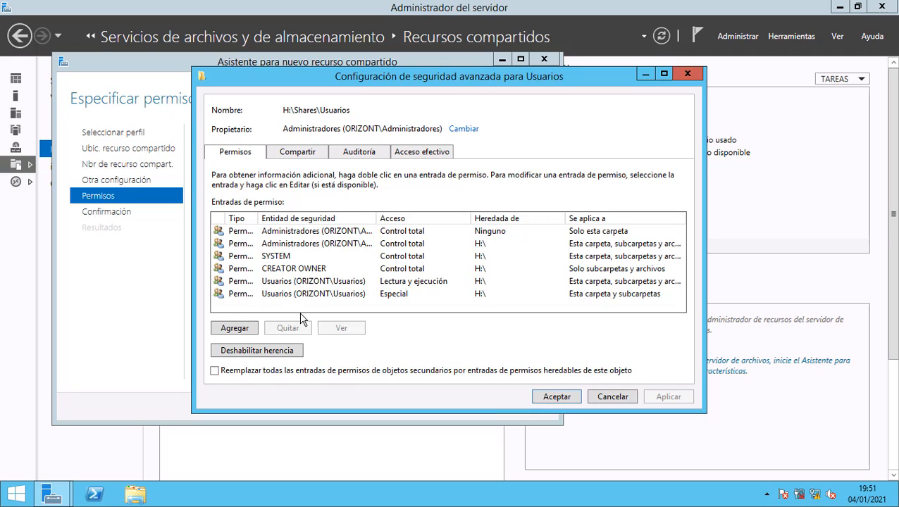
pyautogui.click(282, 352)
pyautogui.click(493, 280)
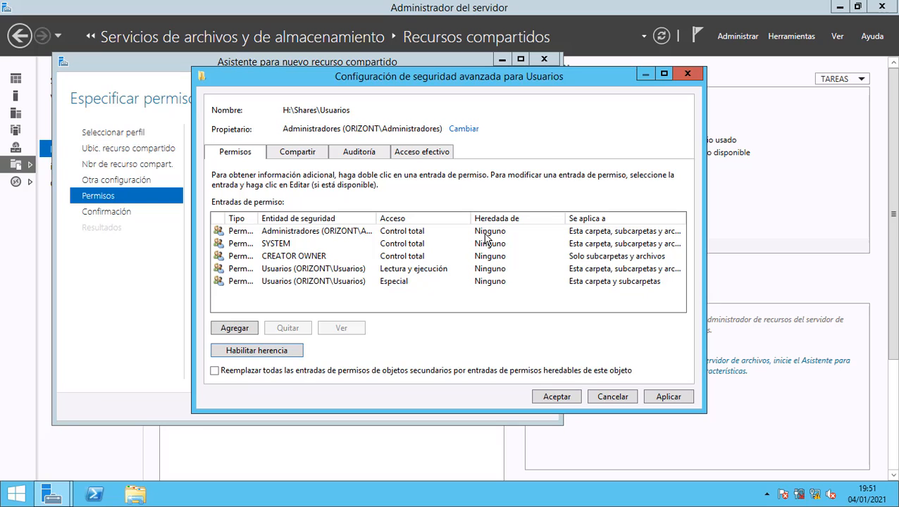
pyautogui.click(661, 399)
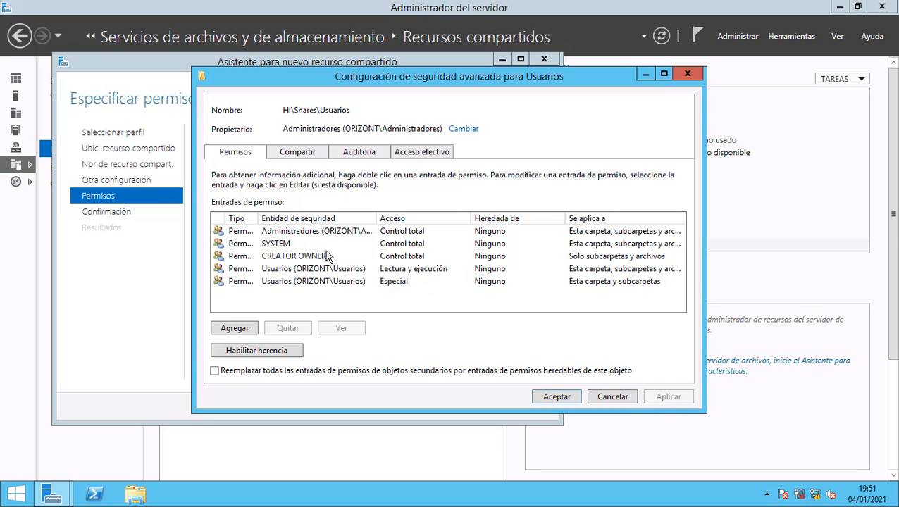
# Review the Administradores entry, then remove the Usuarios Lectura y ejecución entry and apply.
pyautogui.doubleClick(296, 236)
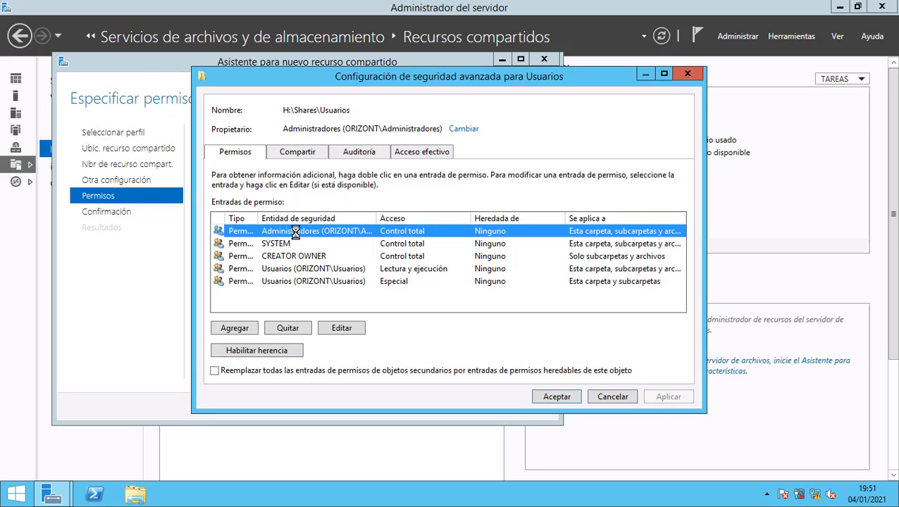
pyautogui.click(666, 170)
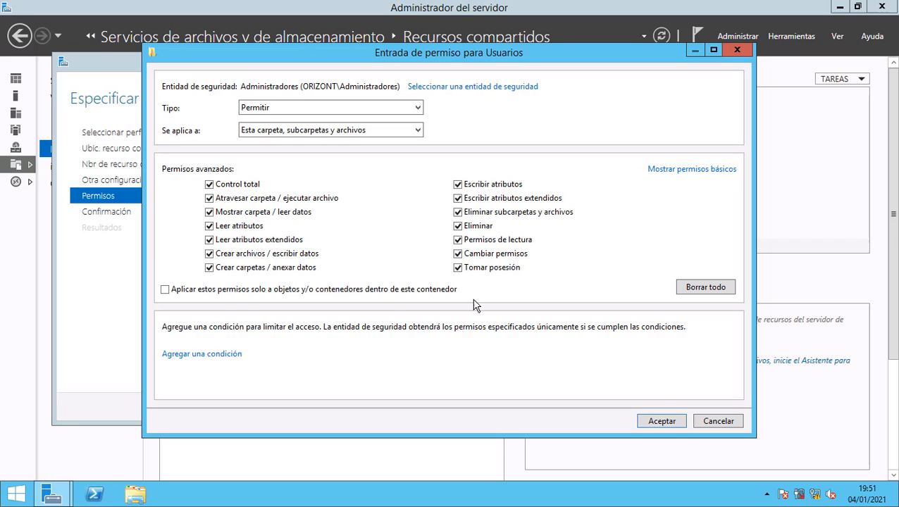
pyautogui.click(648, 421)
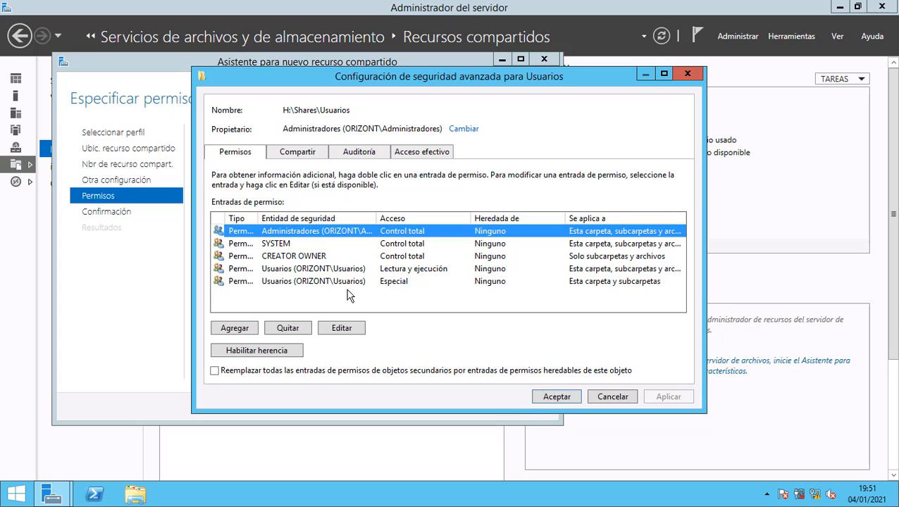
pyautogui.click(322, 268)
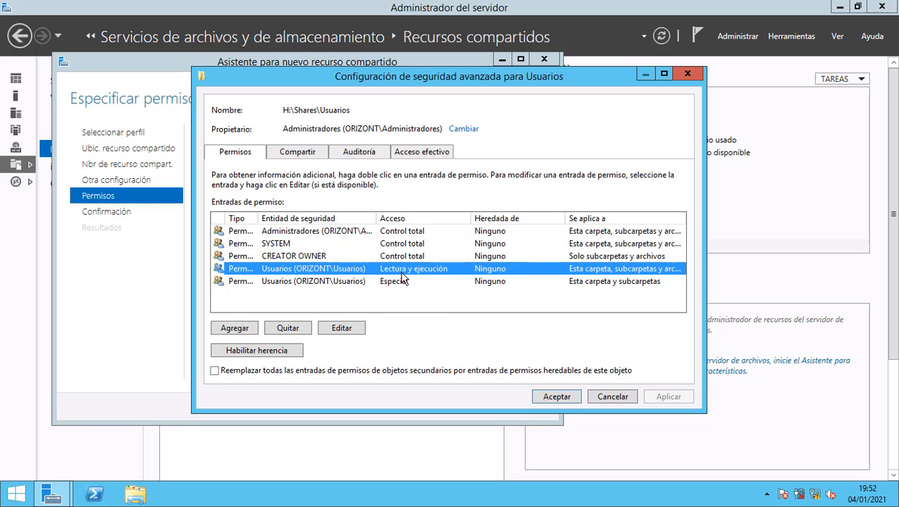
pyautogui.click(289, 327)
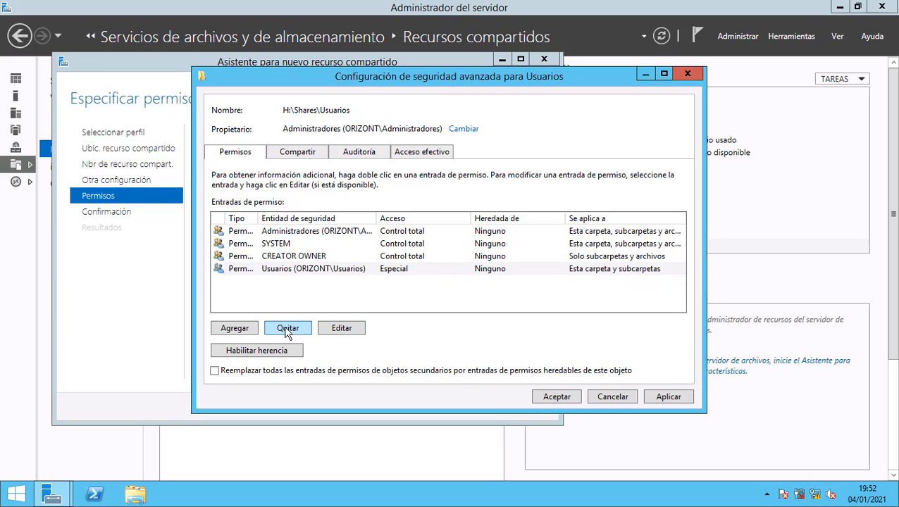
pyautogui.click(662, 398)
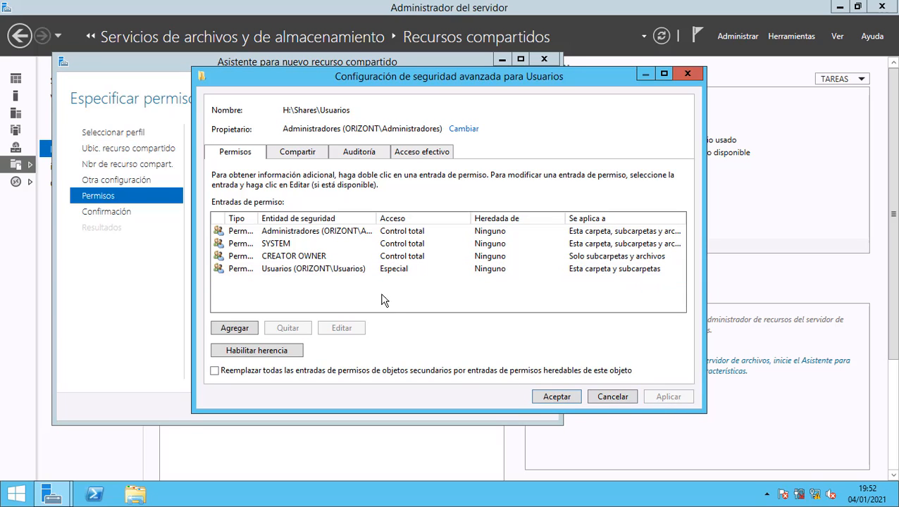
# Set the remaining Usuarios entry to traverse, read attributes and read permissions, without create rights, and apply.
pyautogui.doubleClick(275, 270)
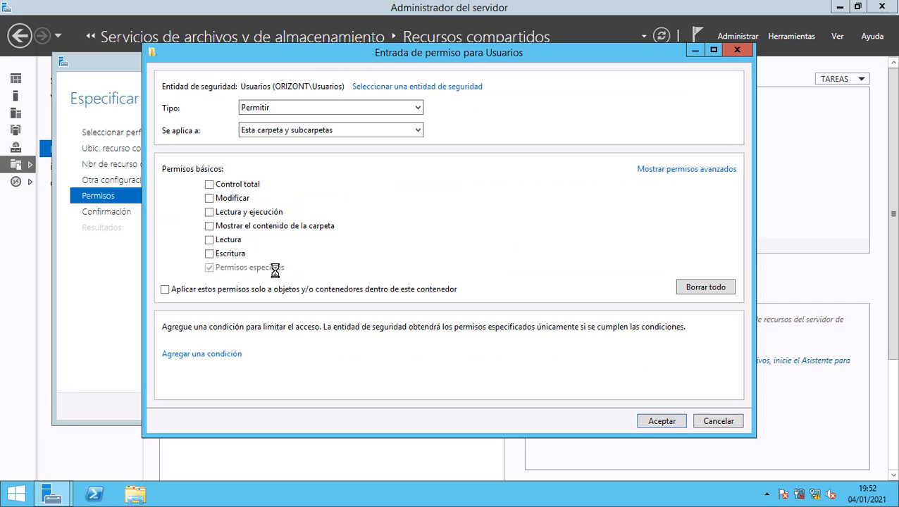
pyautogui.click(705, 172)
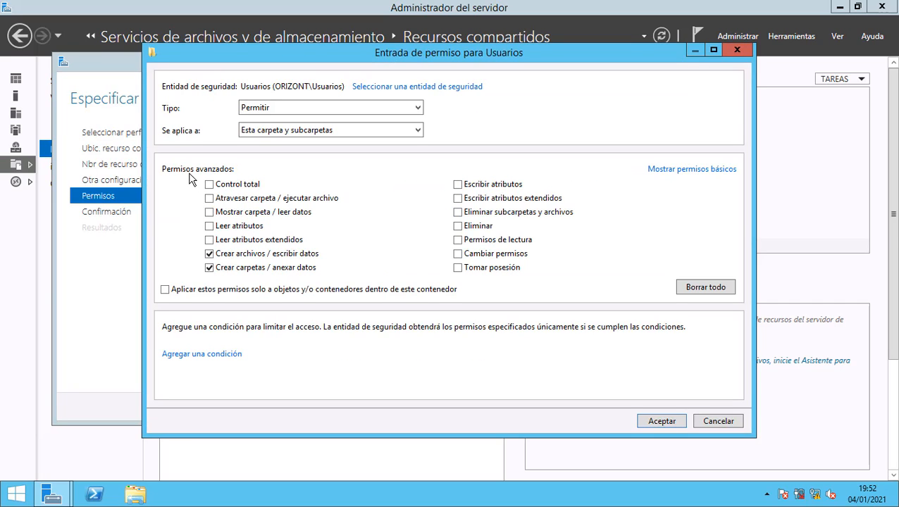
pyautogui.click(210, 199)
pyautogui.click(210, 226)
pyautogui.click(210, 255)
pyautogui.click(210, 268)
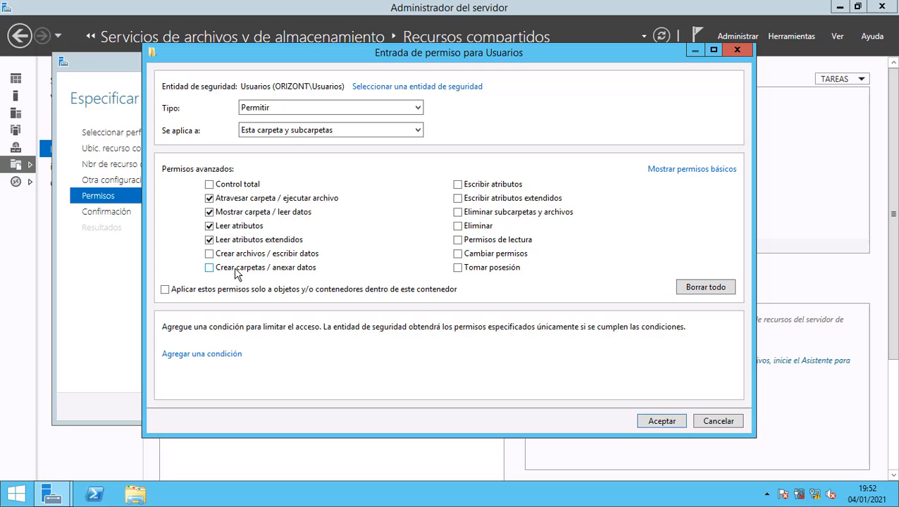
pyautogui.click(458, 241)
pyautogui.click(661, 422)
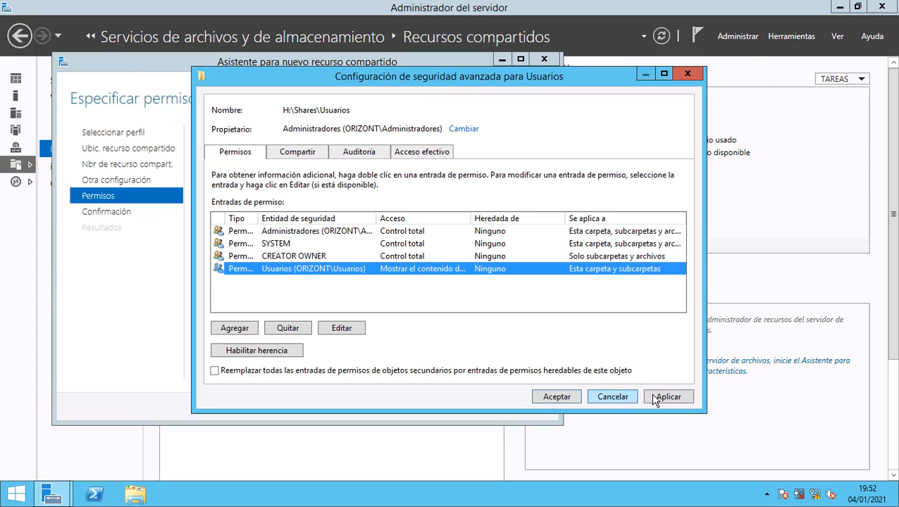
pyautogui.click(656, 399)
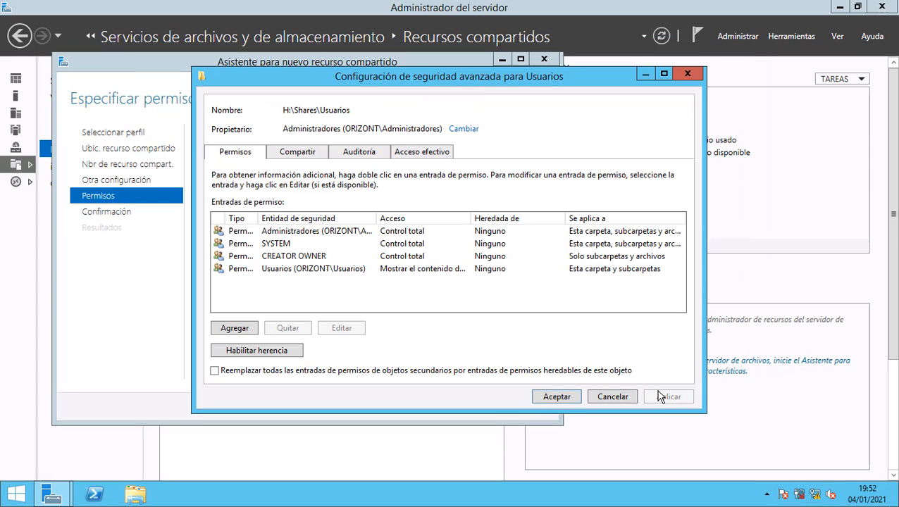
# Replace all child object permissions with the inheritable ones, confirm, and close the security settings.
pyautogui.click(216, 373)
pyautogui.click(659, 399)
pyautogui.click(504, 302)
pyautogui.click(562, 396)
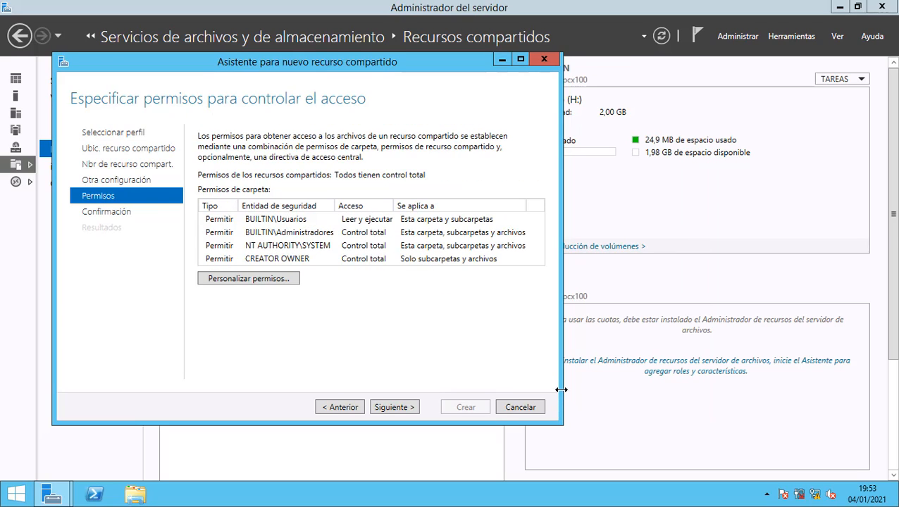
# Create the Usuarios share and close the wizard.
pyautogui.click(395, 407)
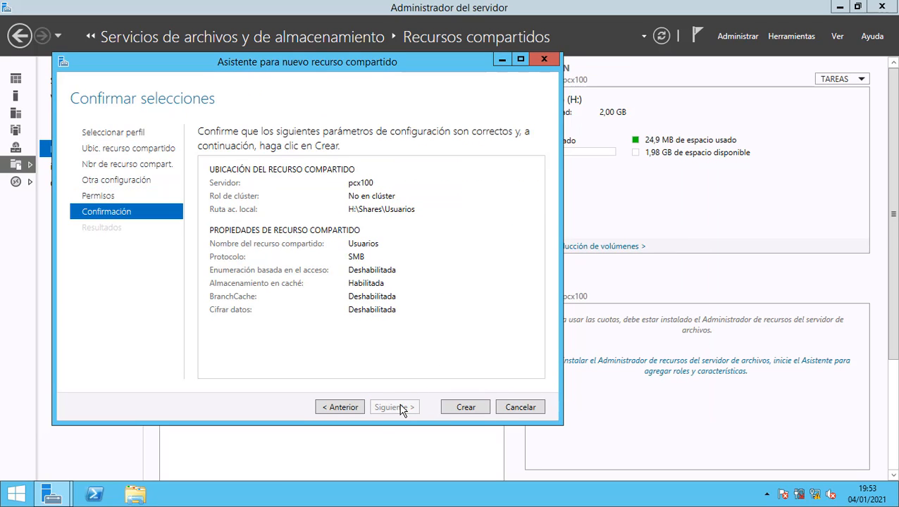
pyautogui.click(459, 408)
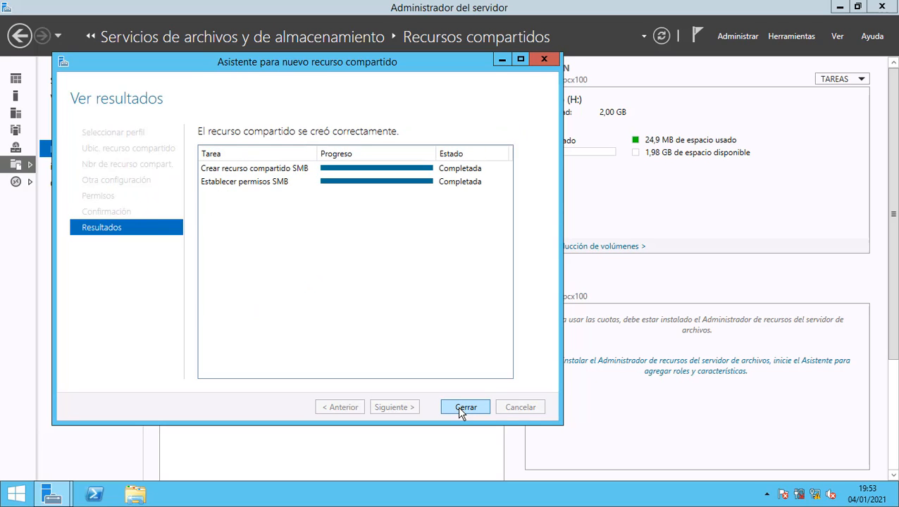
pyautogui.click(465, 407)
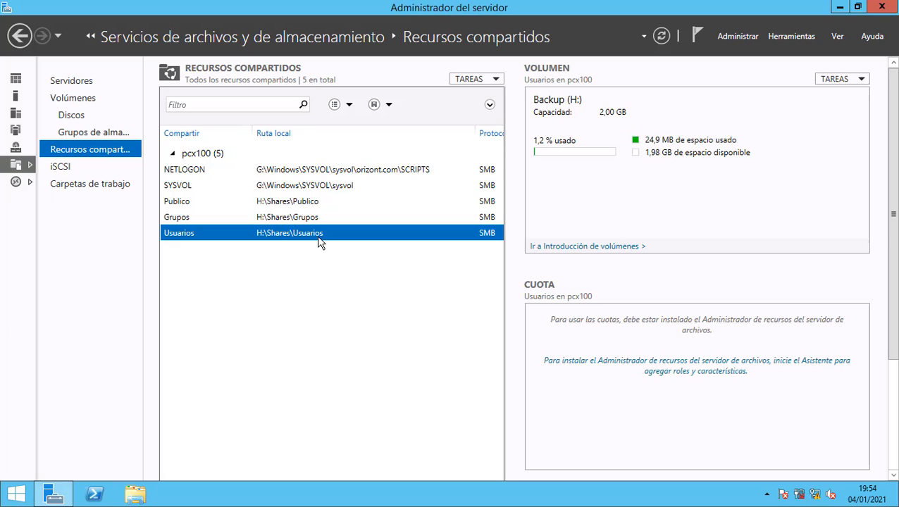
# Select the Publico, Grupos and Usuarios shares in the shares list to review them.
pyautogui.click(313, 203)
pyautogui.click(314, 219)
pyautogui.click(308, 233)
# Browse File Explorer to Backup (H:)\Shares and select the Grupos folder.
pyautogui.click(136, 497)
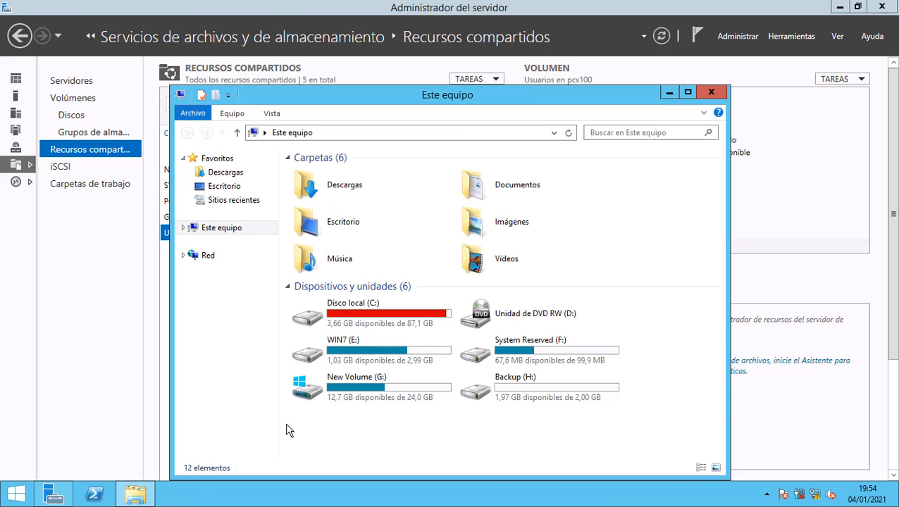
pyautogui.doubleClick(578, 388)
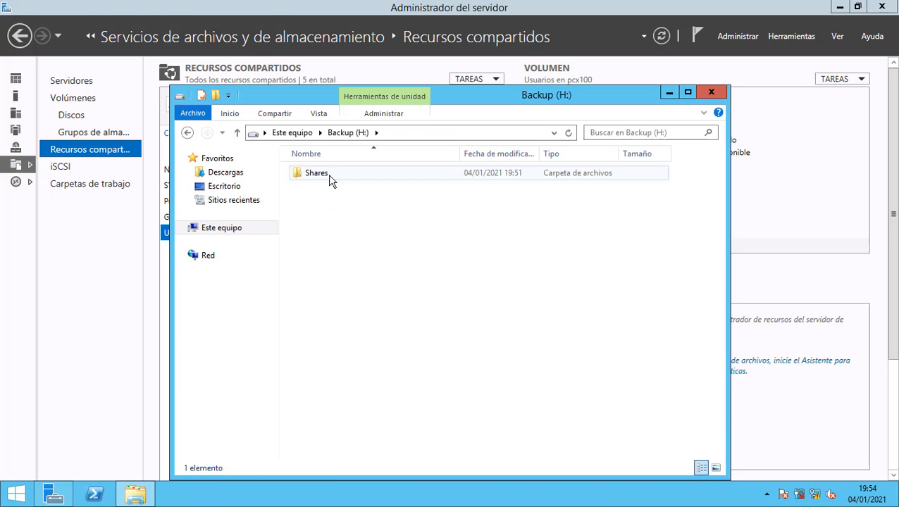
pyautogui.doubleClick(330, 177)
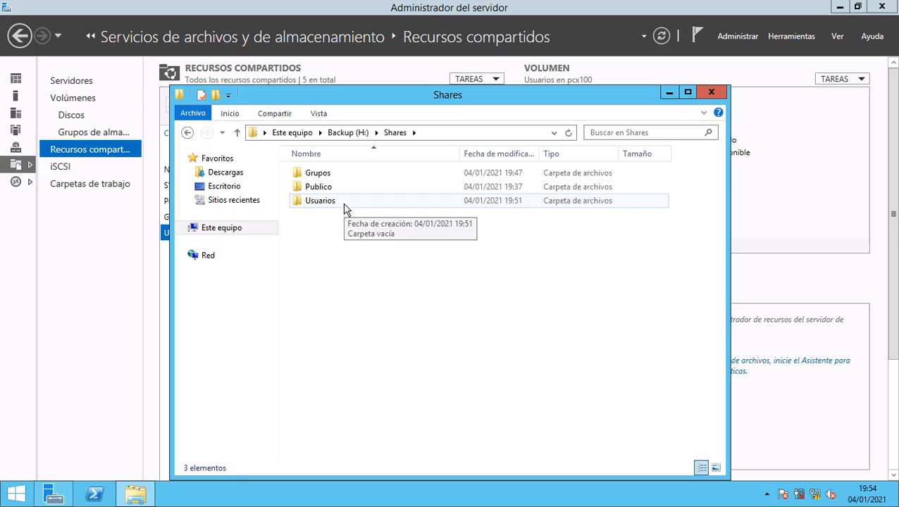
pyautogui.click(322, 177)
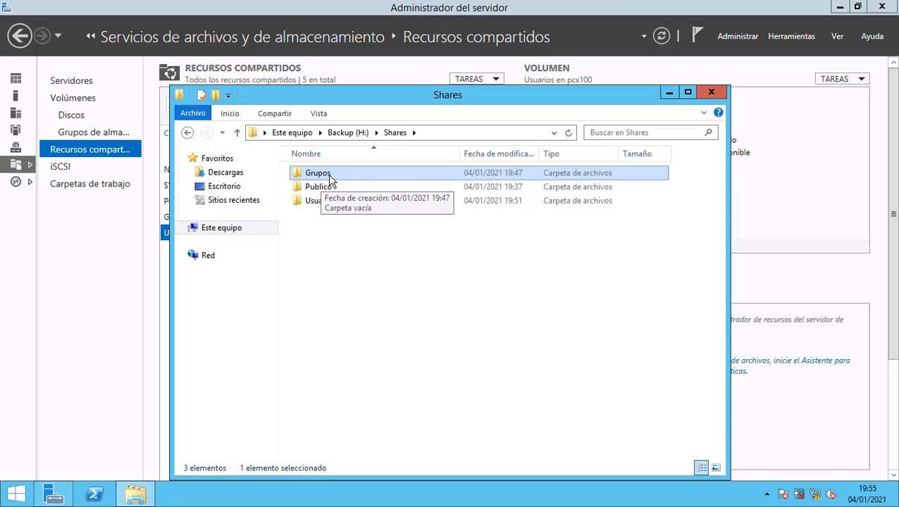
# Inside Grupos, create the Administracion and Contabilidad folders.
pyautogui.doubleClick(332, 176)
pyautogui.rightClick(328, 224)
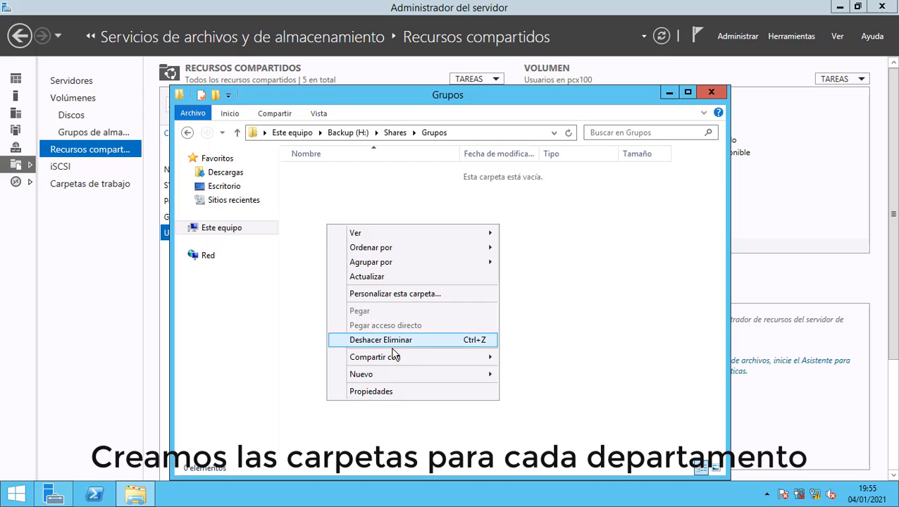
pyautogui.moveTo(400, 374)
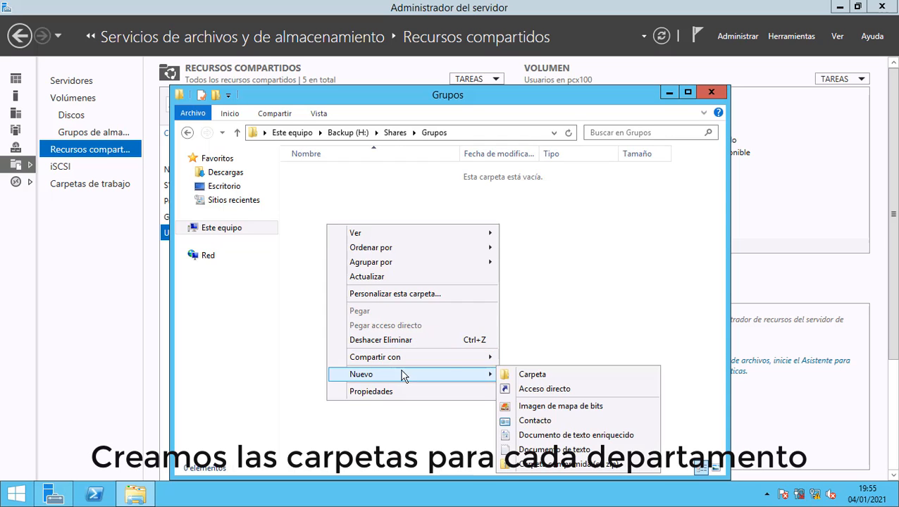
pyautogui.click(528, 375)
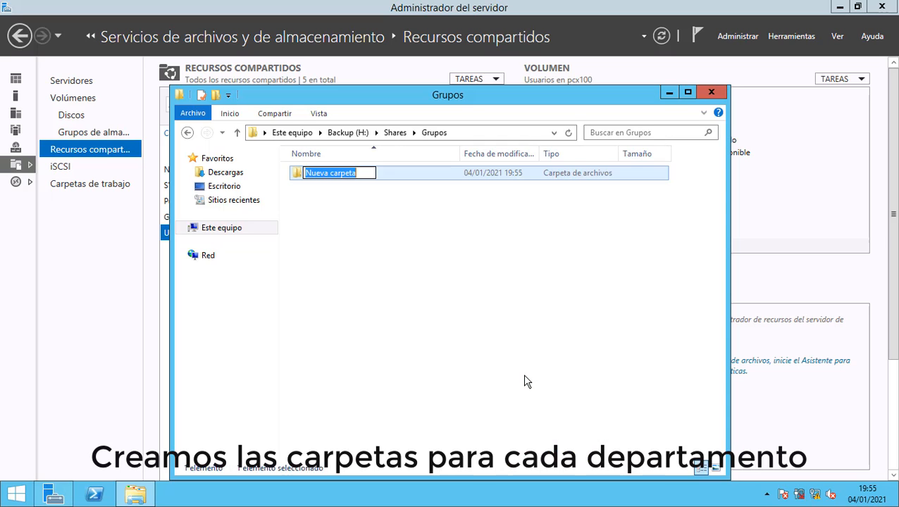
pyautogui.write('Ad')
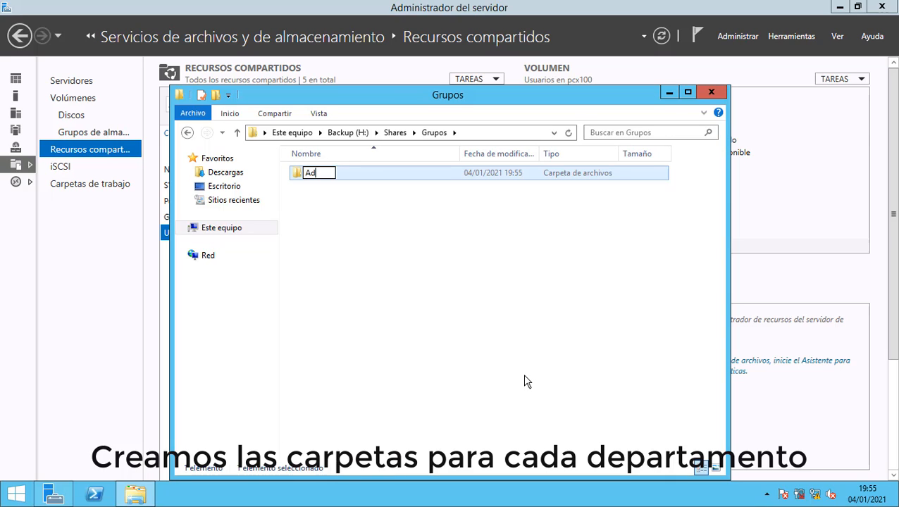
pyautogui.write('ministracion')
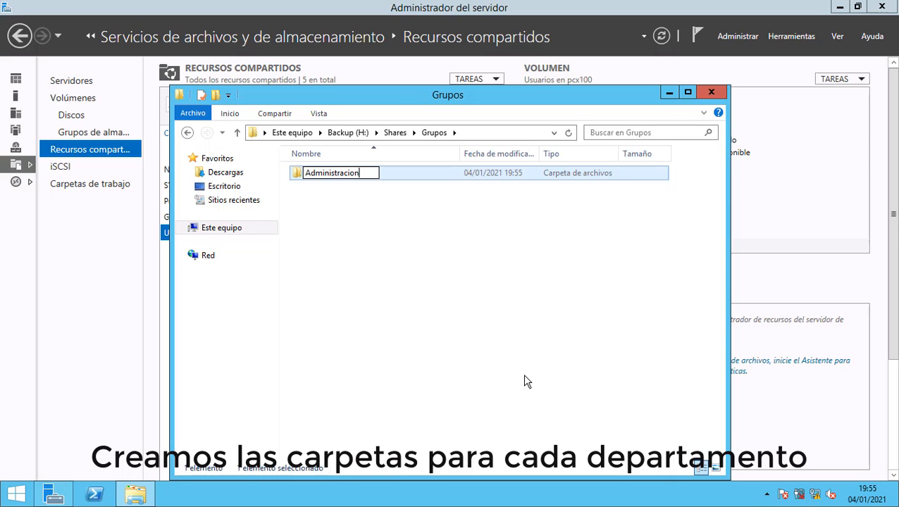
pyautogui.press('Return')
pyautogui.rightClick(522, 375)
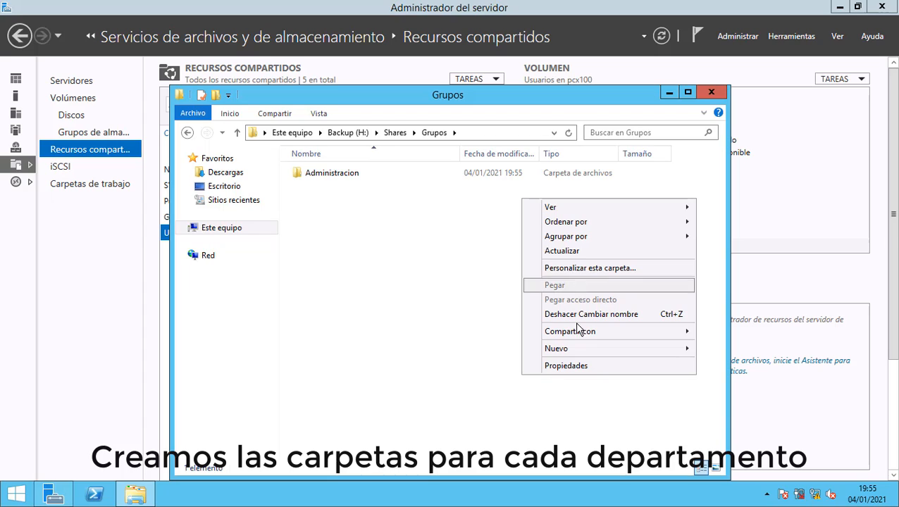
pyautogui.click(708, 350)
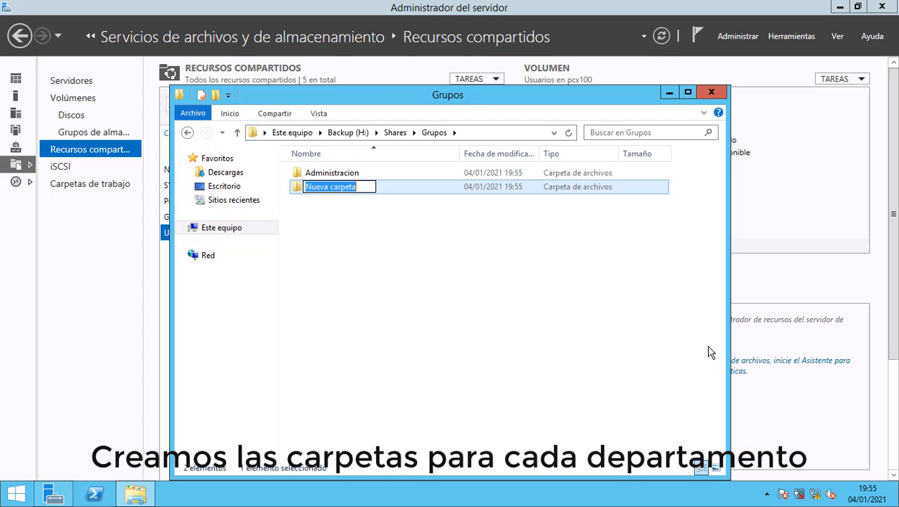
pyautogui.write('C')
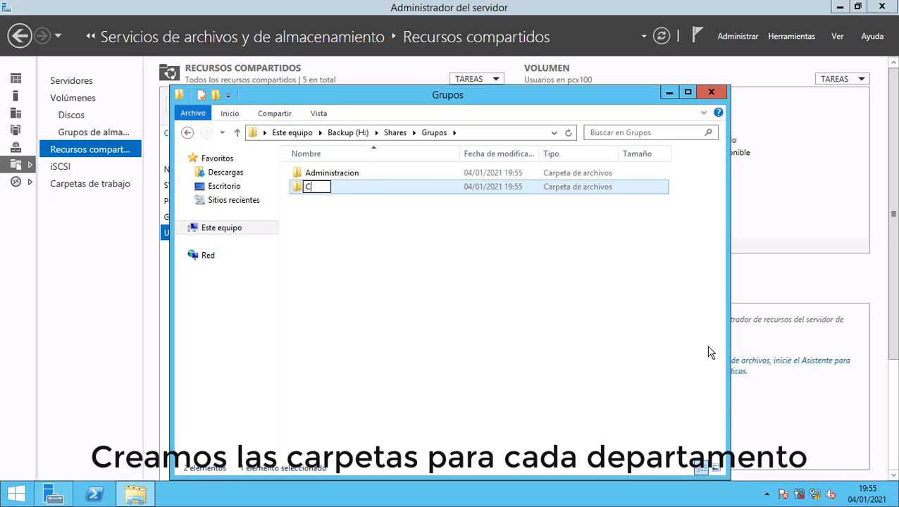
pyautogui.write('ontabilidad')
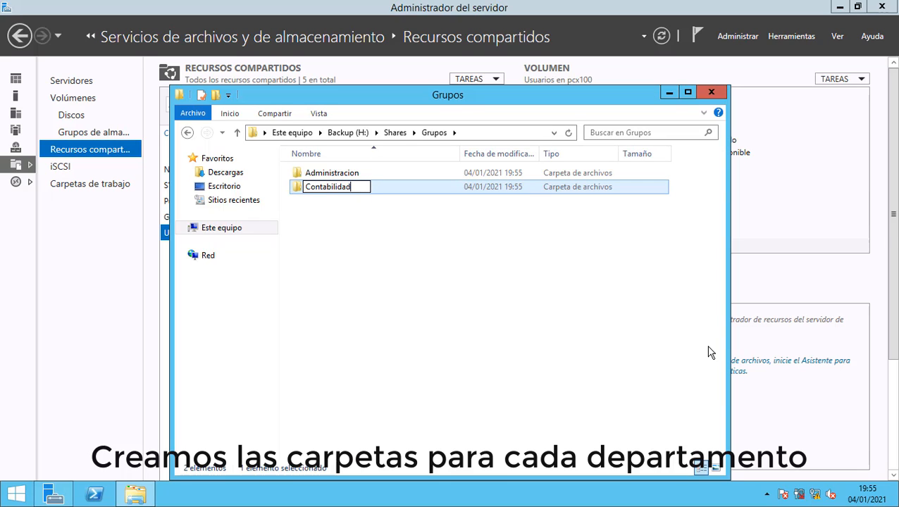
pyautogui.press('Return')
# Create the Direccion, Ingenieria and IT folders in Grupos.
pyautogui.rightClick(494, 308)
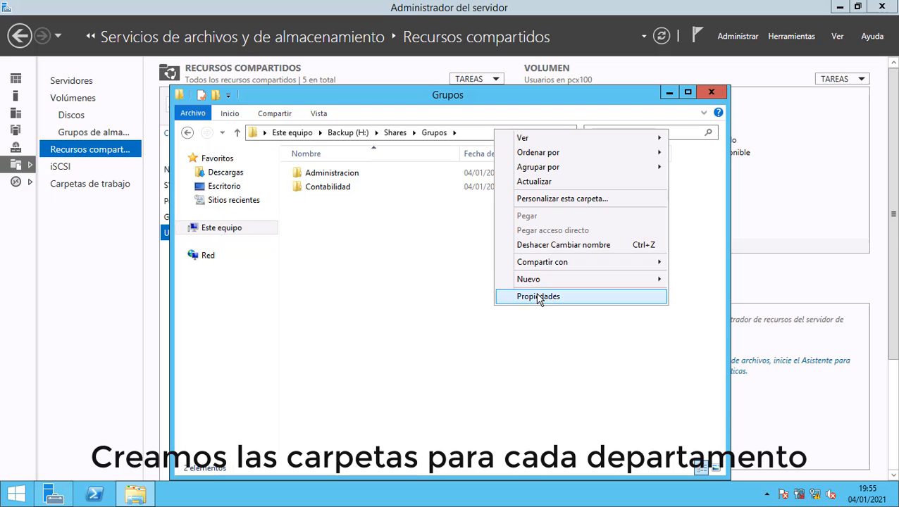
pyautogui.moveTo(649, 282)
pyautogui.click(691, 281)
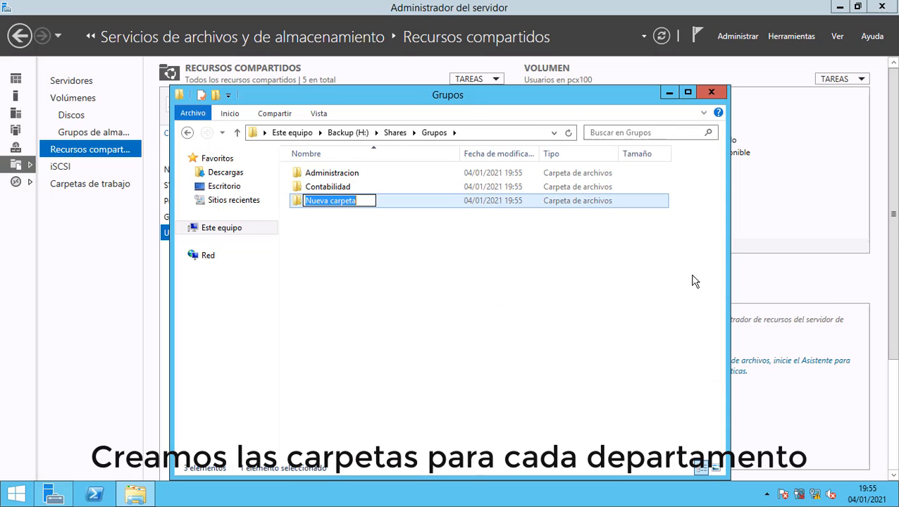
pyautogui.write('Direccion')
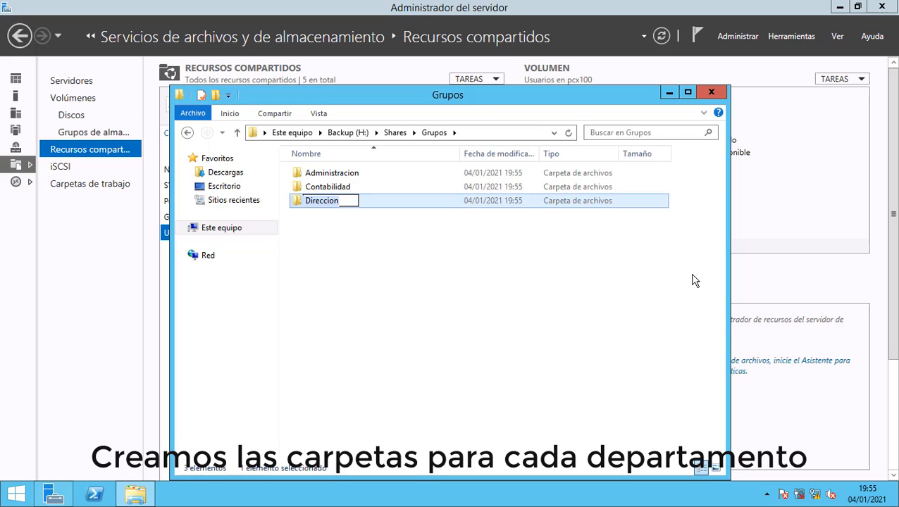
pyautogui.press('Return')
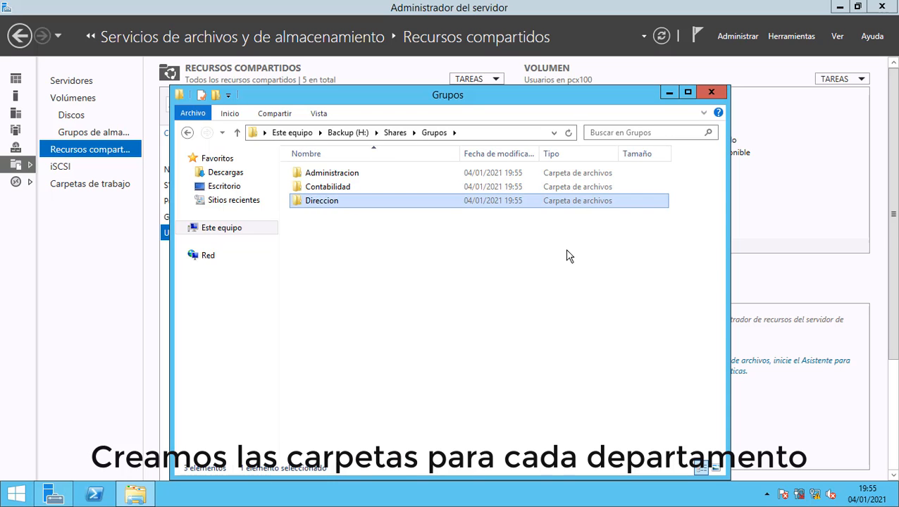
pyautogui.rightClick(442, 243)
pyautogui.moveTo(525, 394)
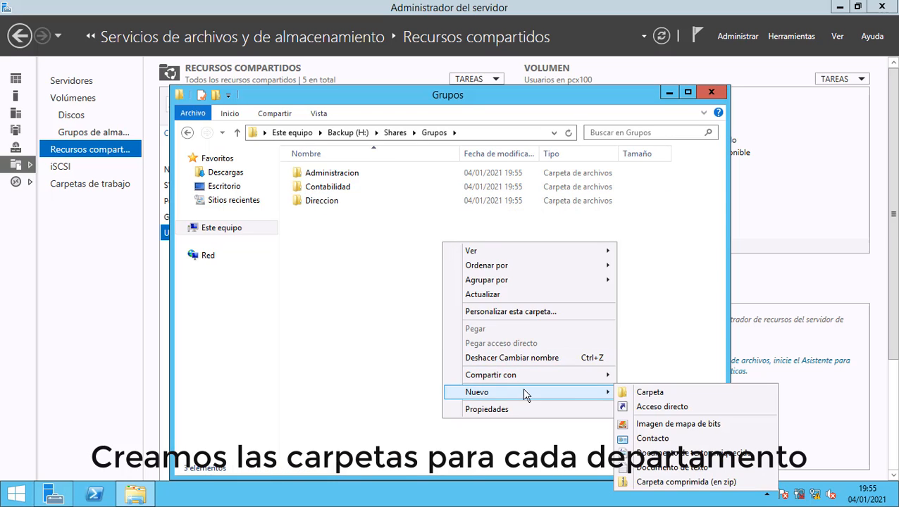
pyautogui.click(649, 392)
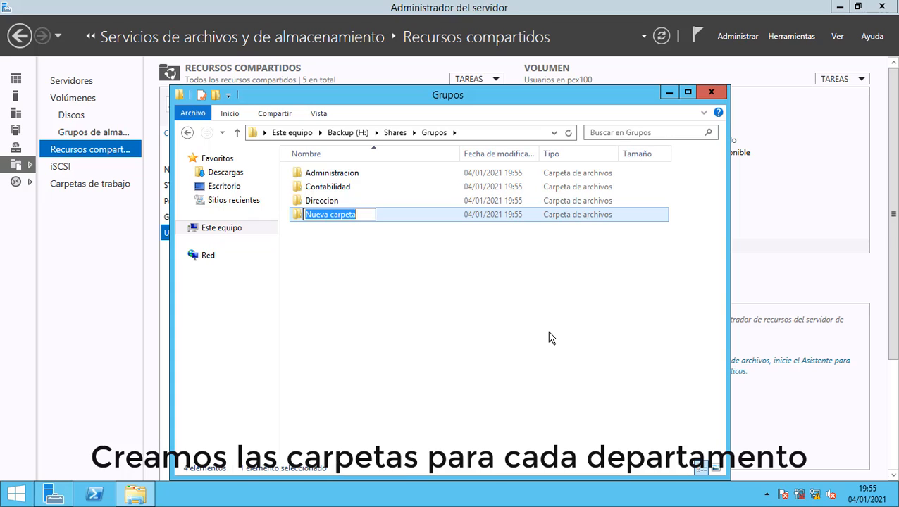
pyautogui.write('I')
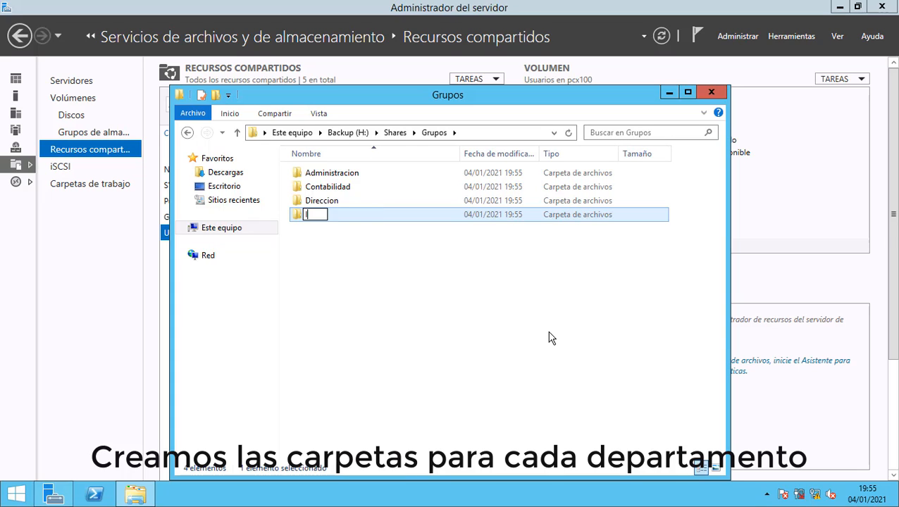
pyautogui.write('ngenieria')
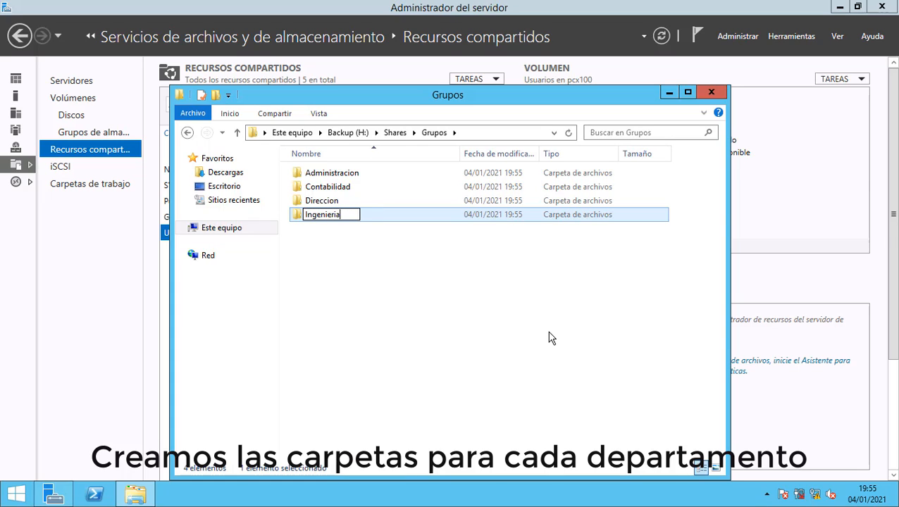
pyautogui.press('Return')
pyautogui.rightClick(470, 331)
pyautogui.moveTo(610, 314)
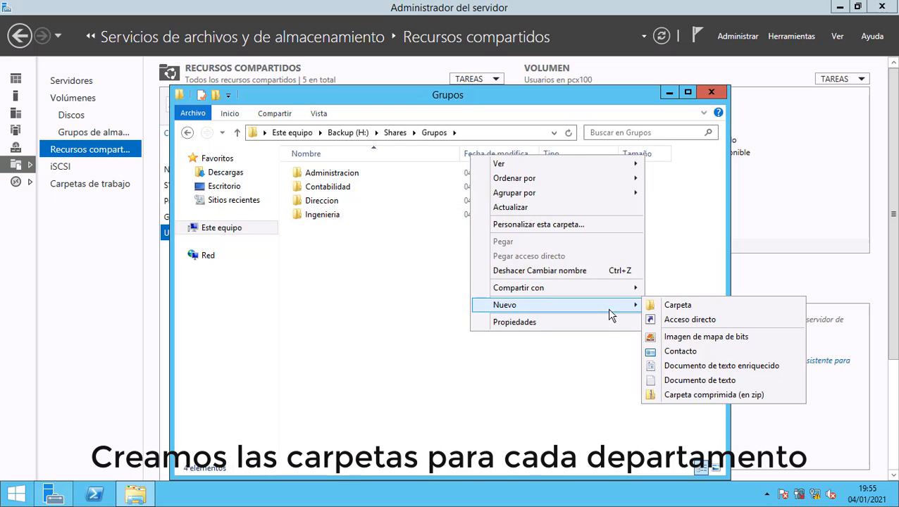
pyautogui.click(676, 306)
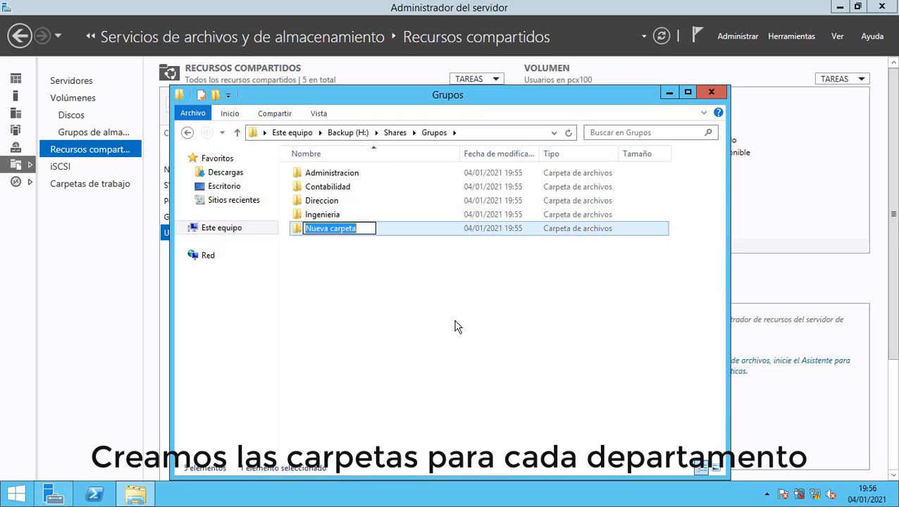
pyautogui.write('IT')
pyautogui.press('Return')
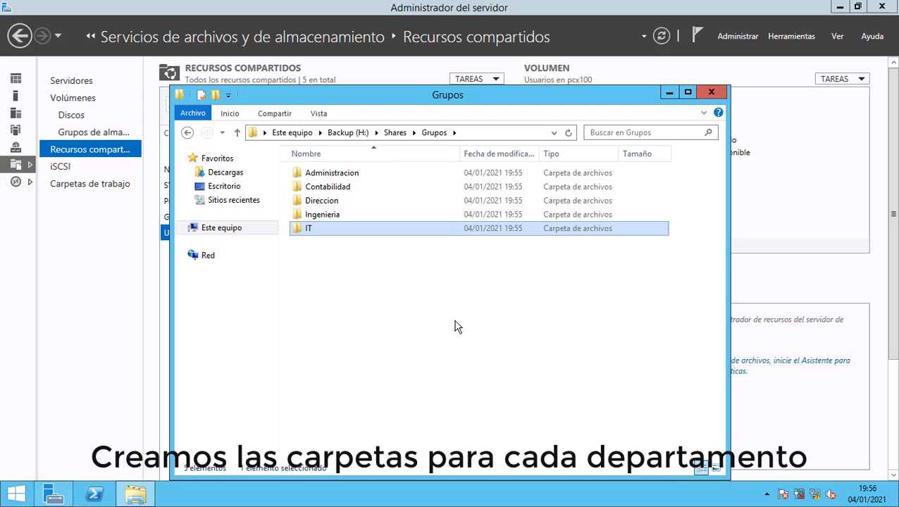
# Create the Publicidad and Ventas folders in Grupos.
pyautogui.rightClick(456, 326)
pyautogui.moveTo(613, 295)
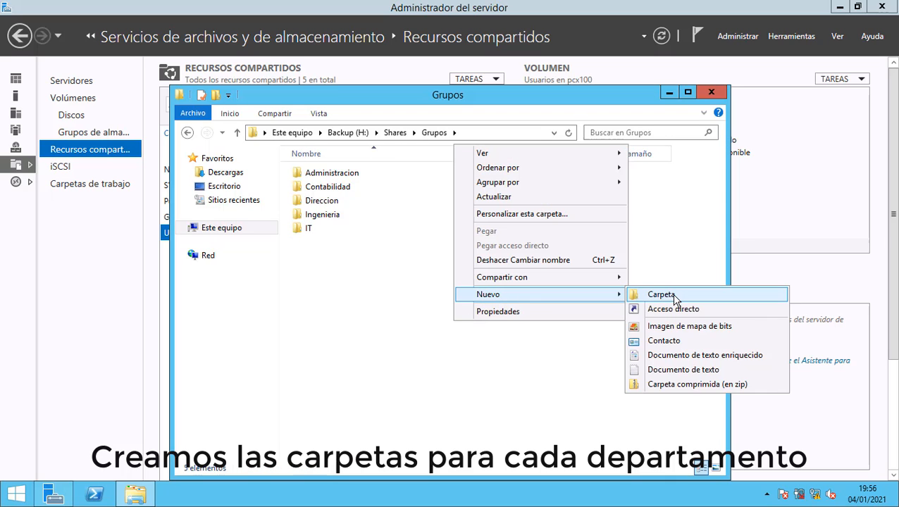
pyautogui.click(669, 295)
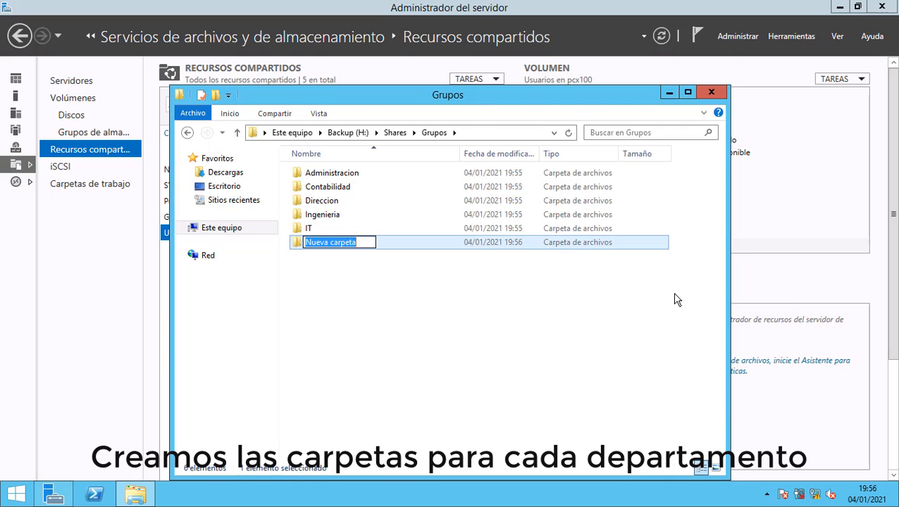
pyautogui.write('P')
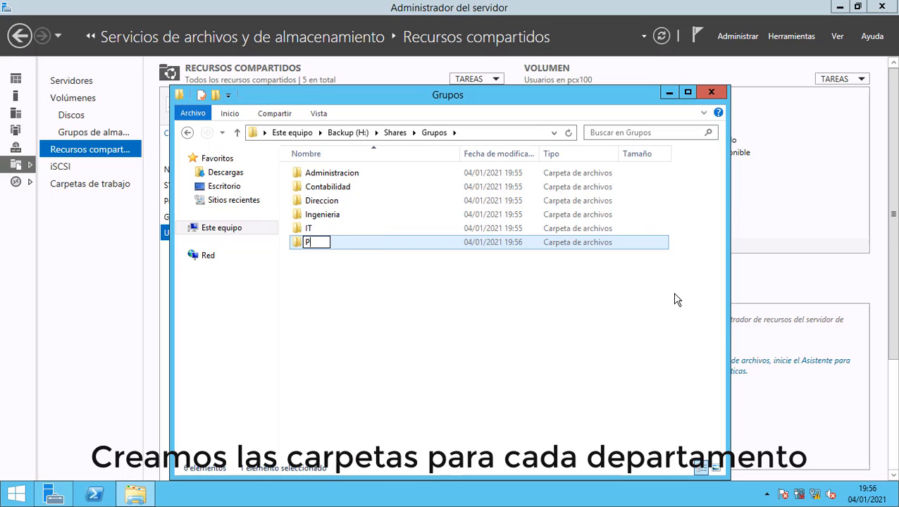
pyautogui.write('ublicidad')
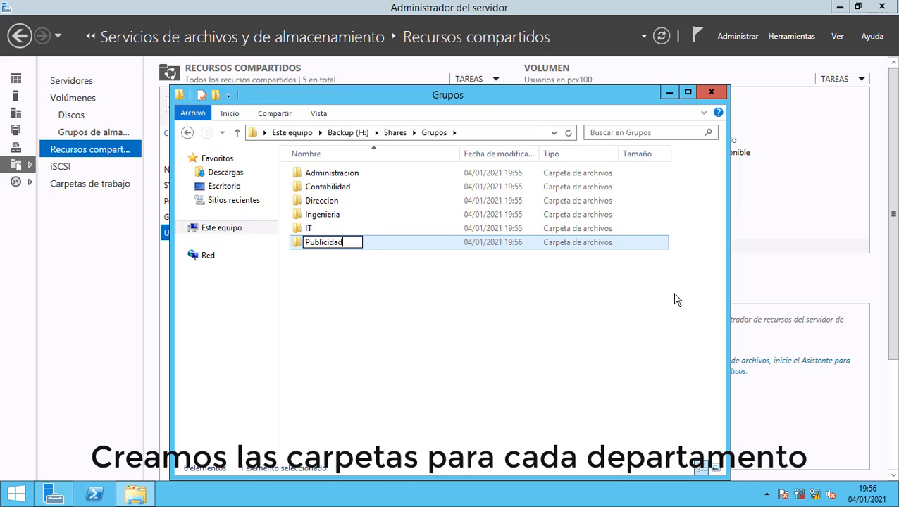
pyautogui.press('Return')
pyautogui.rightClick(305, 314)
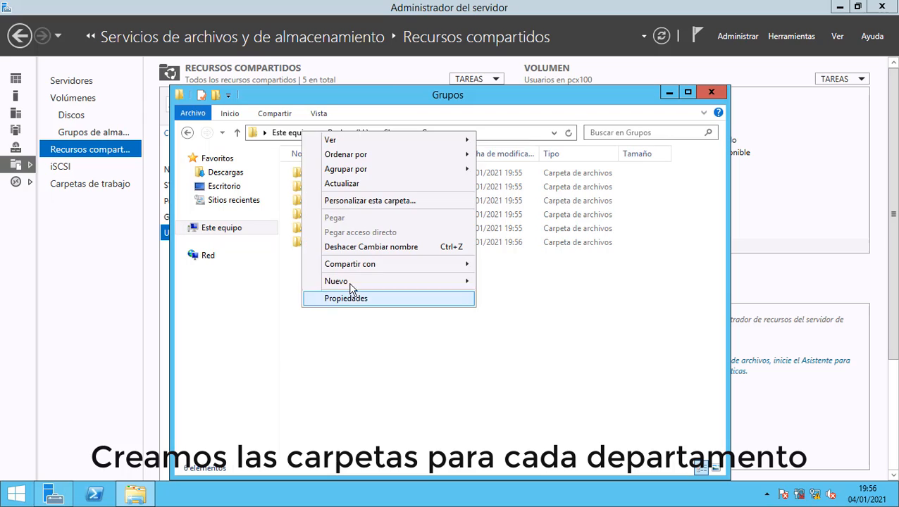
pyautogui.moveTo(351, 288)
pyautogui.click(497, 279)
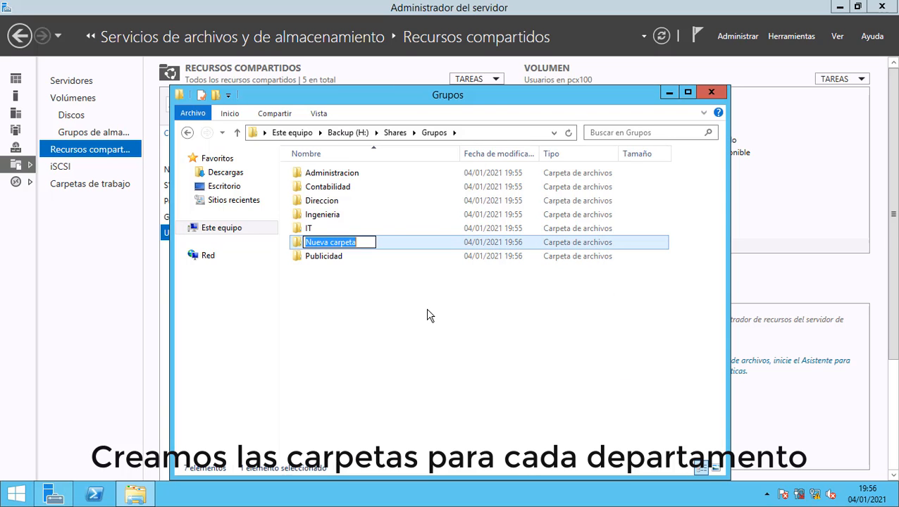
pyautogui.write('Venta')
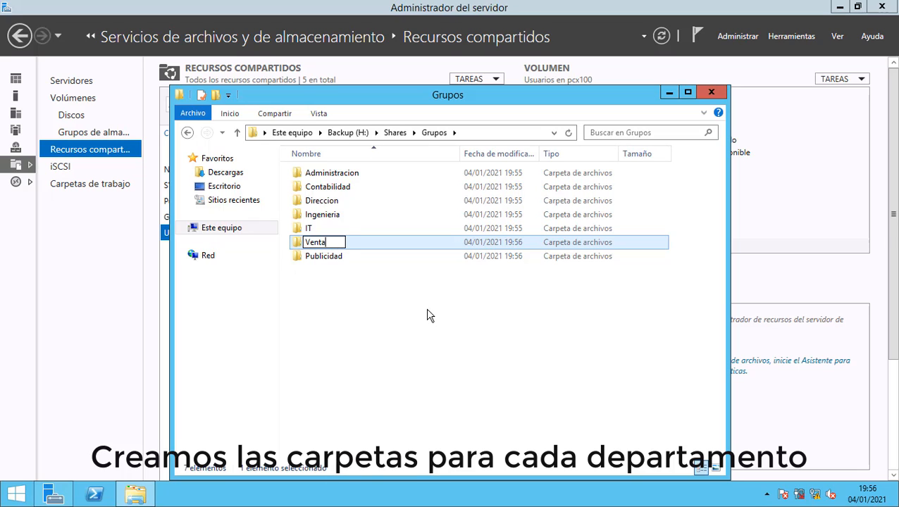
pyautogui.write('s')
pyautogui.press('Return')
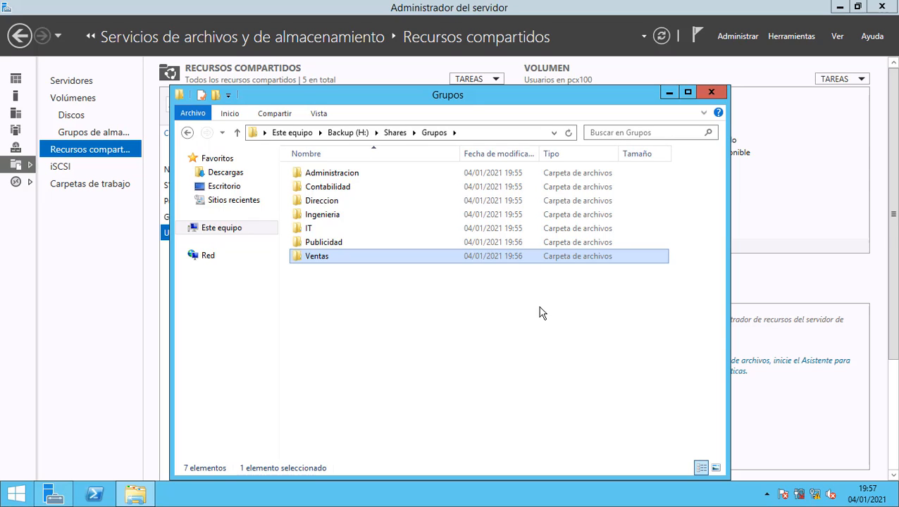
# Close Explorer, relaunch Server Manager, and open Active Directory Users and Computers maximized with orizont.com expanded.
pyautogui.click(711, 94)
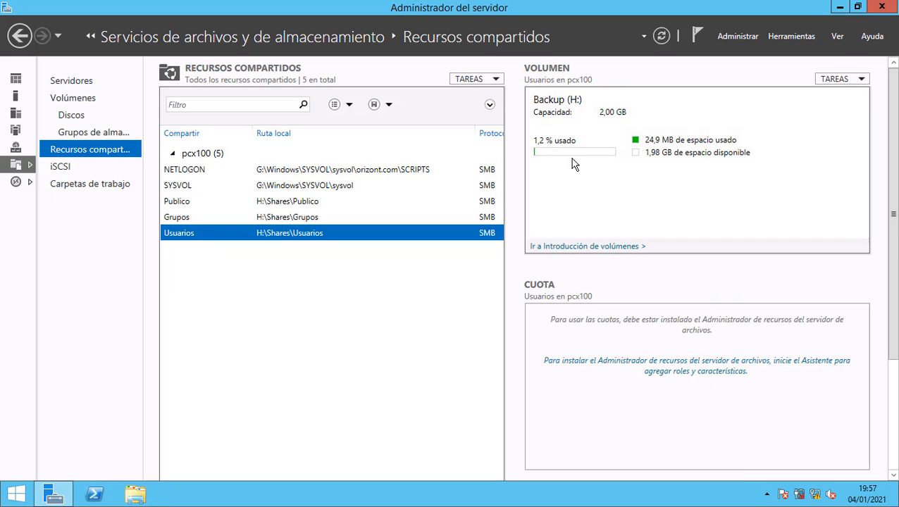
pyautogui.click(882, 9)
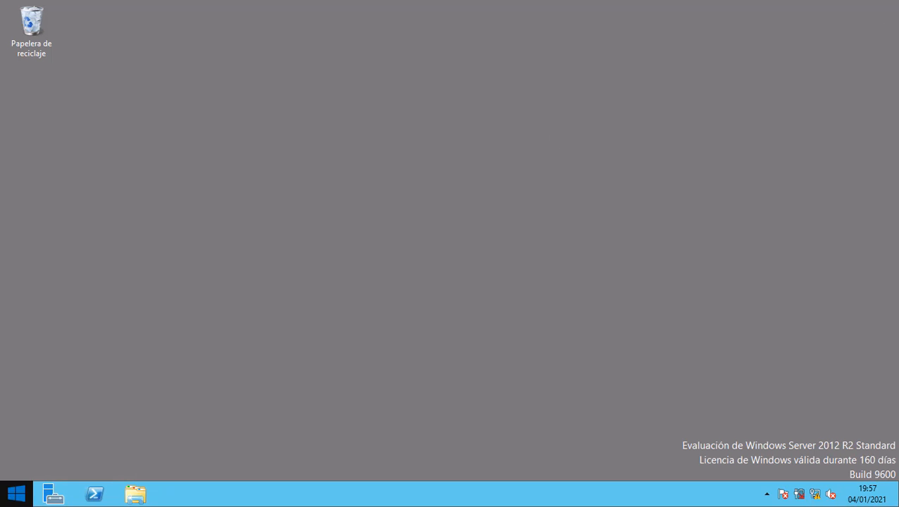
pyautogui.click(64, 494)
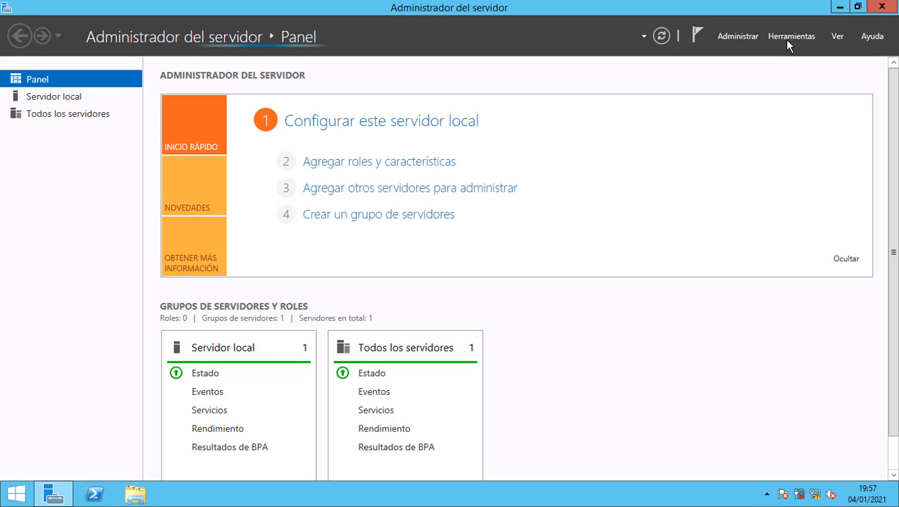
pyautogui.click(789, 36)
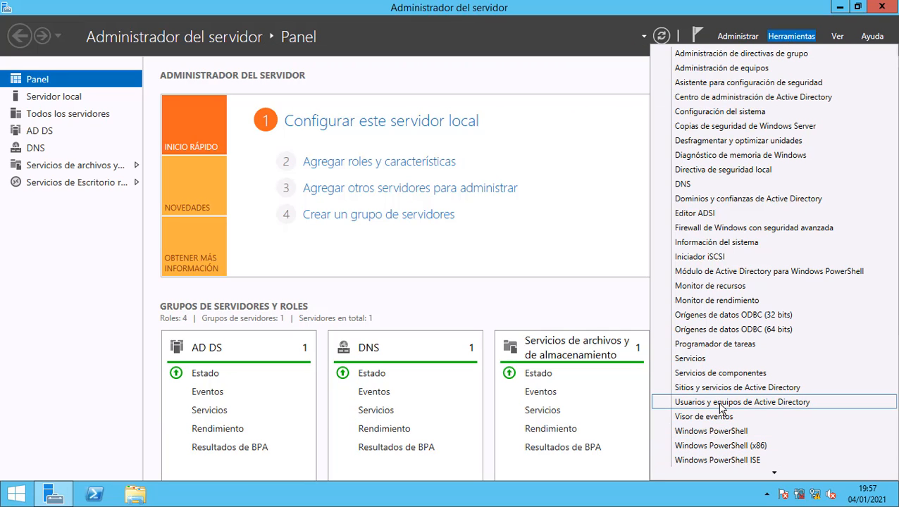
pyautogui.click(720, 406)
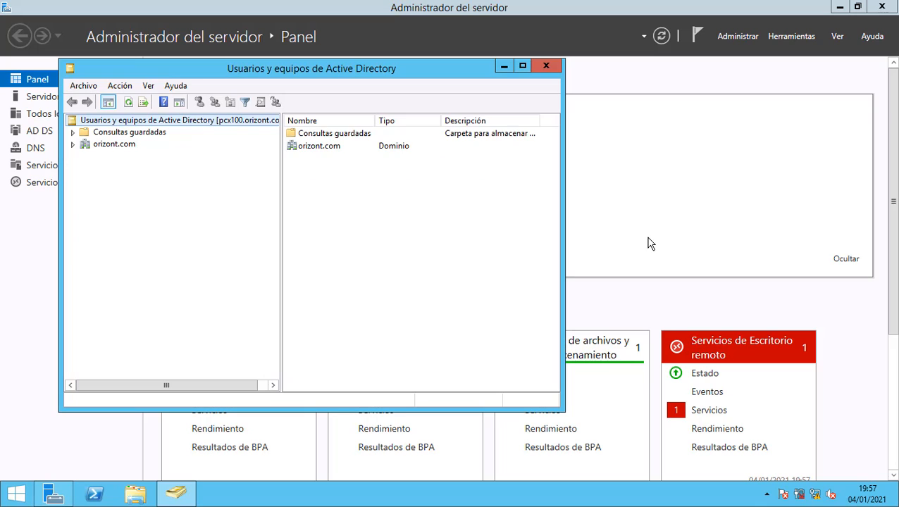
pyautogui.click(522, 68)
pyautogui.doubleClick(20, 80)
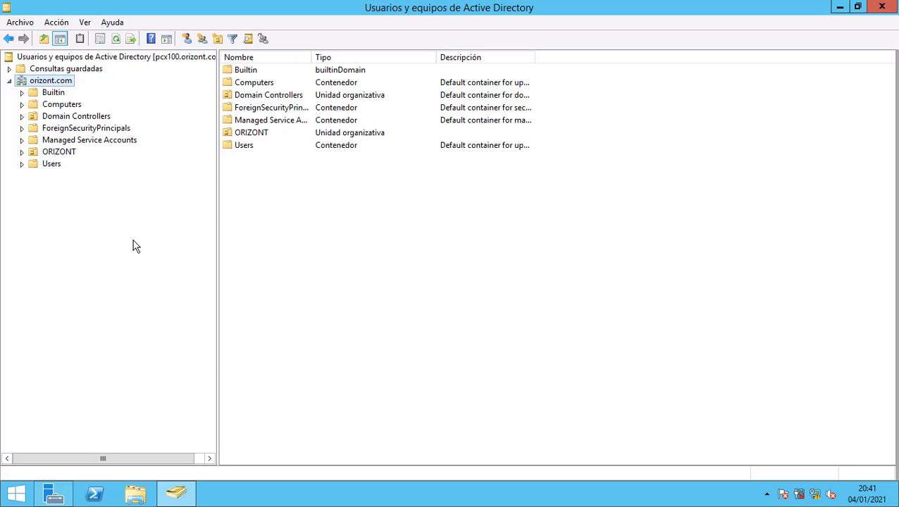
# Expand ORIZONT > Barcelona and select the GruposDLBAR OU.
pyautogui.click(22, 153)
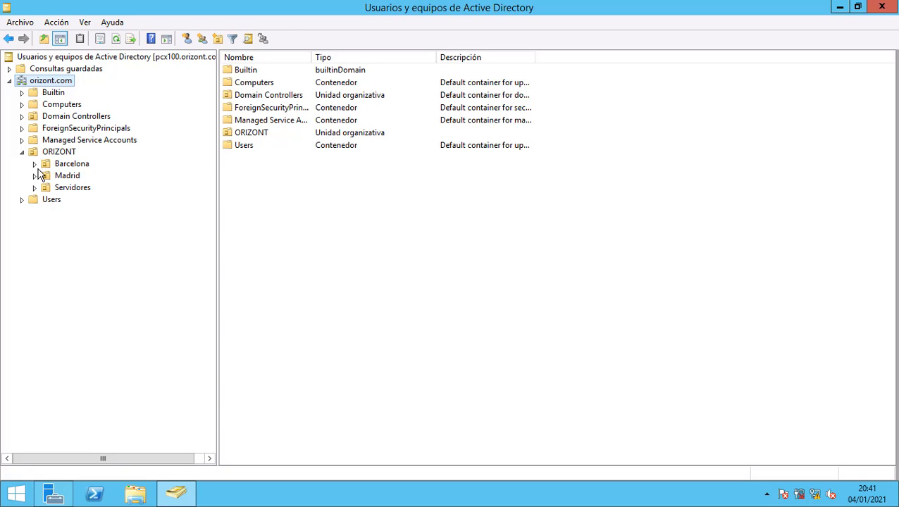
pyautogui.doubleClick(76, 163)
pyautogui.click(82, 203)
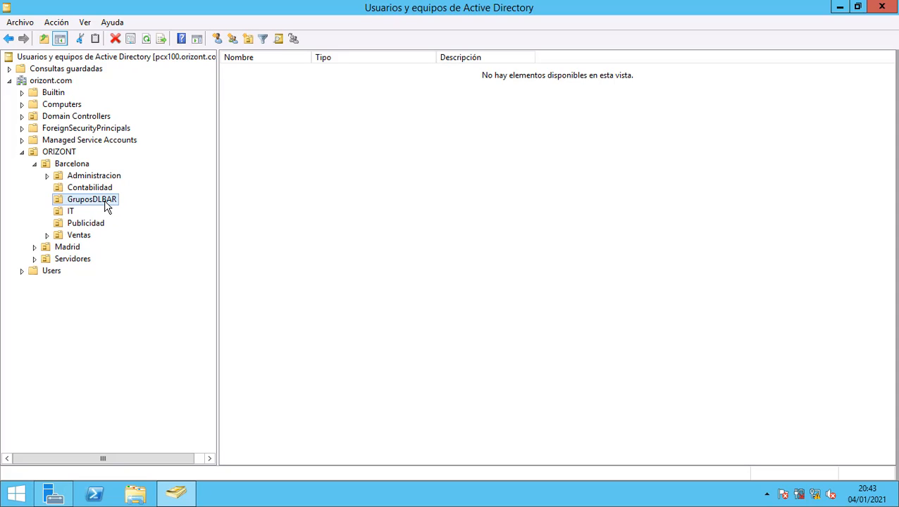
pyautogui.click(135, 493)
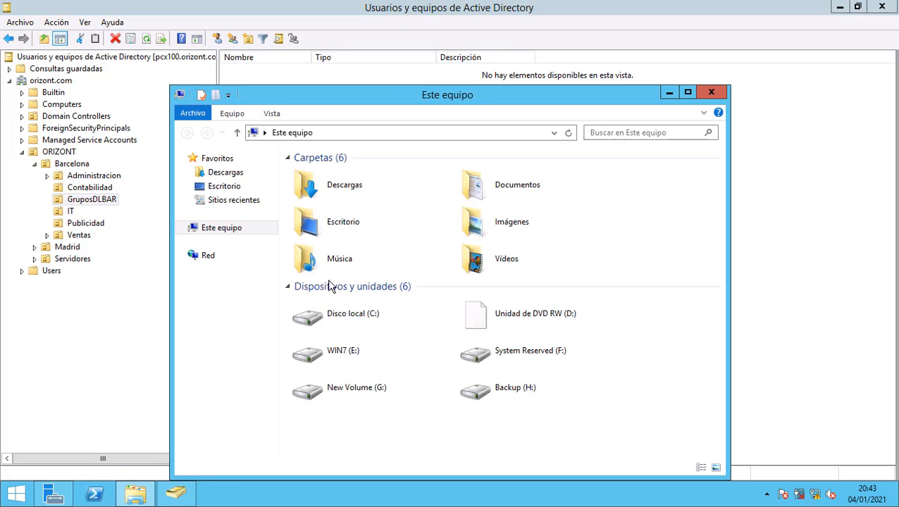
pyautogui.doubleClick(534, 385)
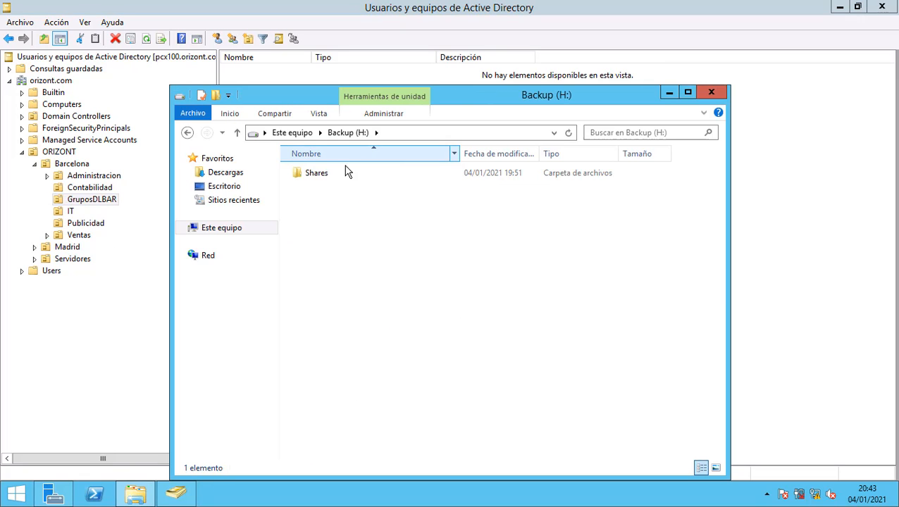
pyautogui.doubleClick(313, 174)
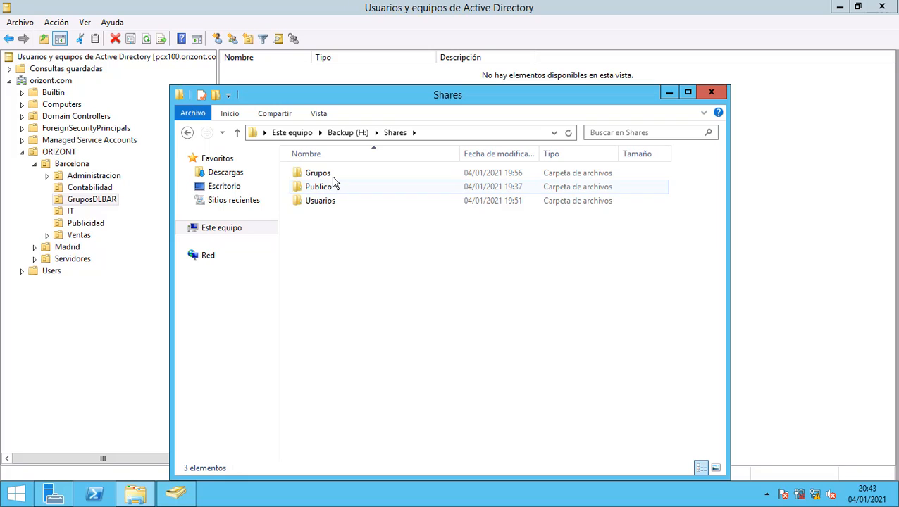
pyautogui.doubleClick(332, 176)
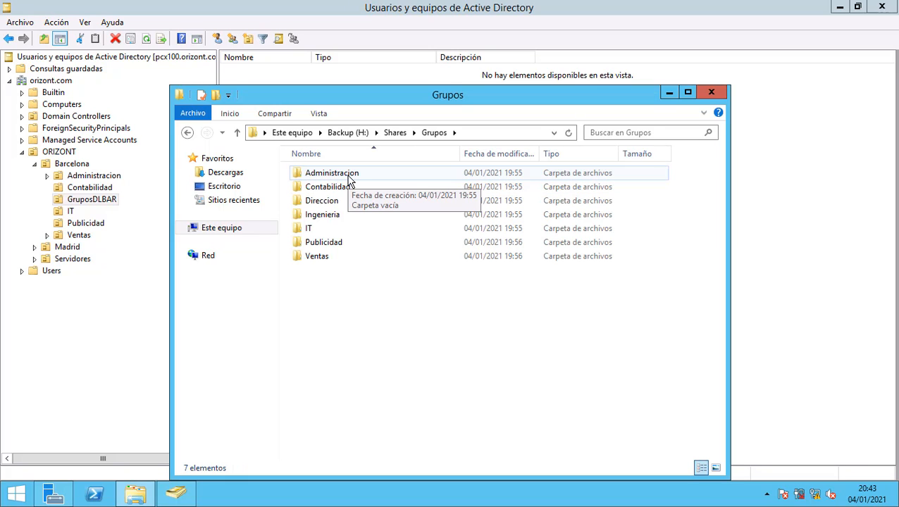
pyautogui.click(349, 180)
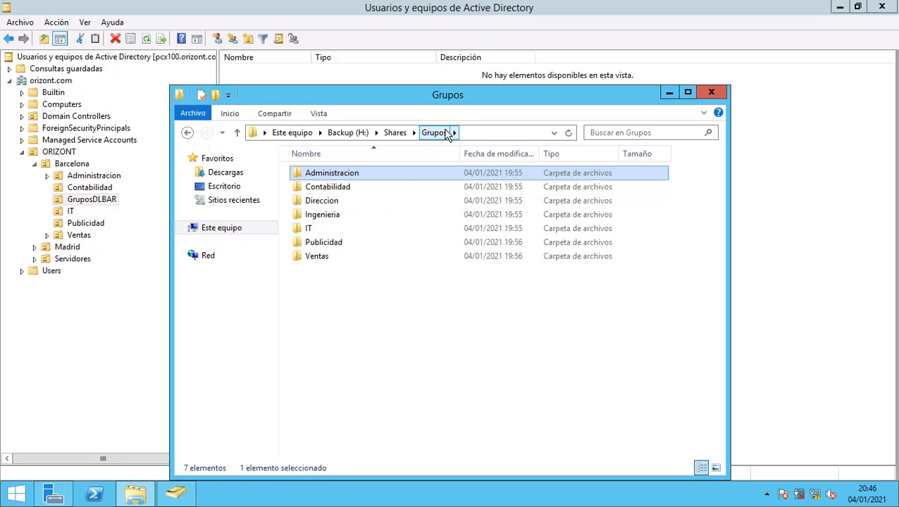
pyautogui.click(716, 94)
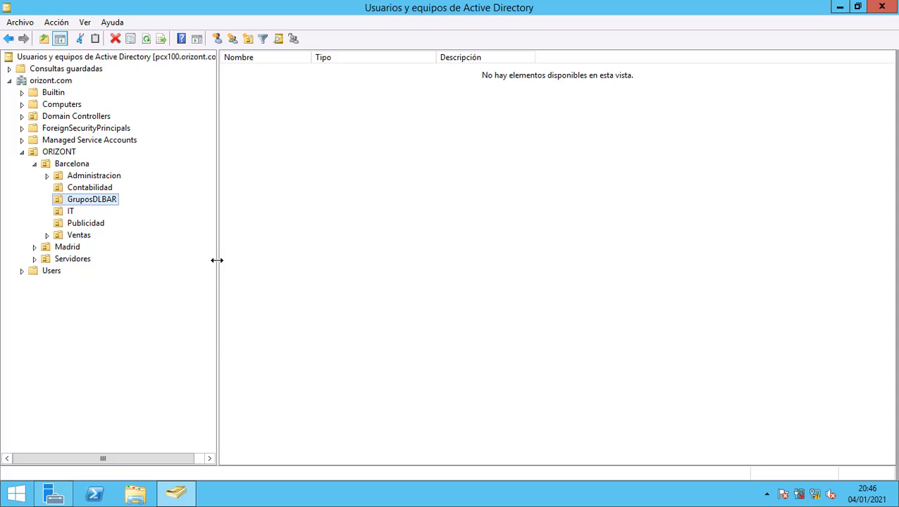
# Create the domain local group DL_AdministracionBcn_FC in GruposDLBAR, pasting its name.
pyautogui.rightClick(109, 206)
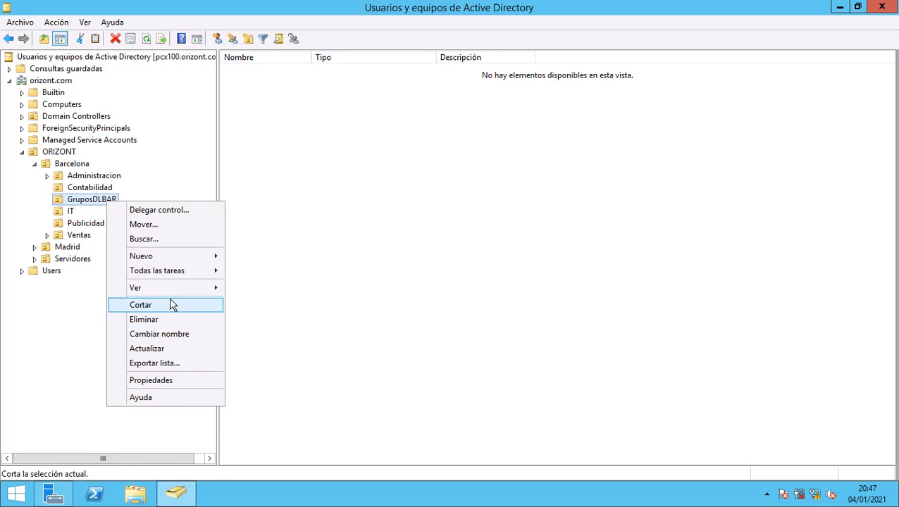
pyautogui.moveTo(166, 255)
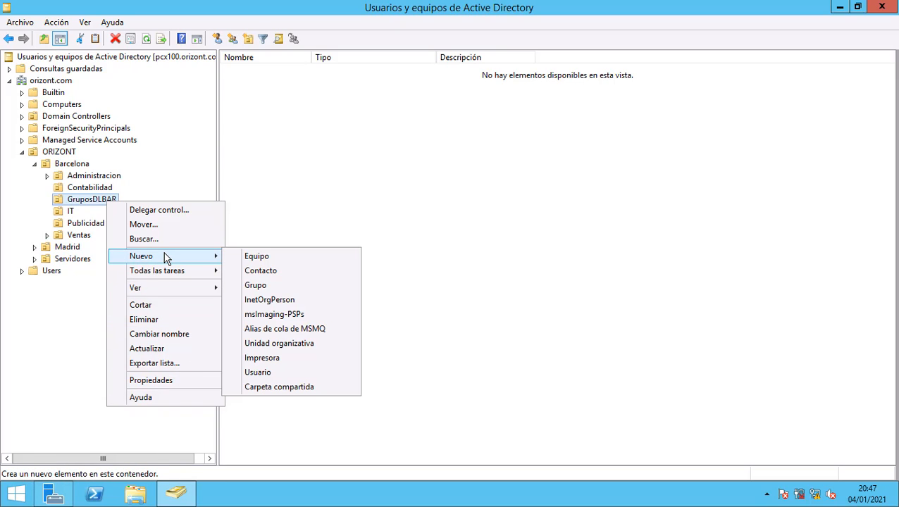
pyautogui.click(297, 285)
pyautogui.moveTo(186, 25); pyautogui.dragTo(539, 171)
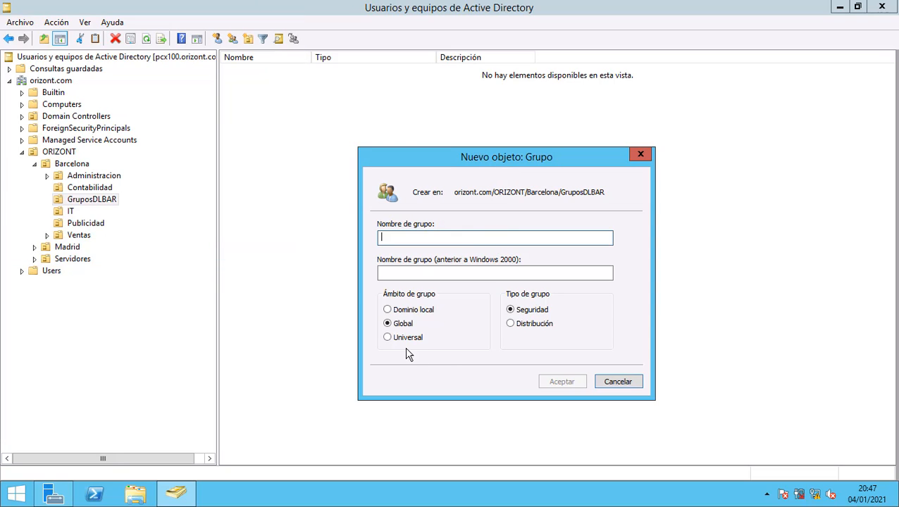
pyautogui.click(388, 311)
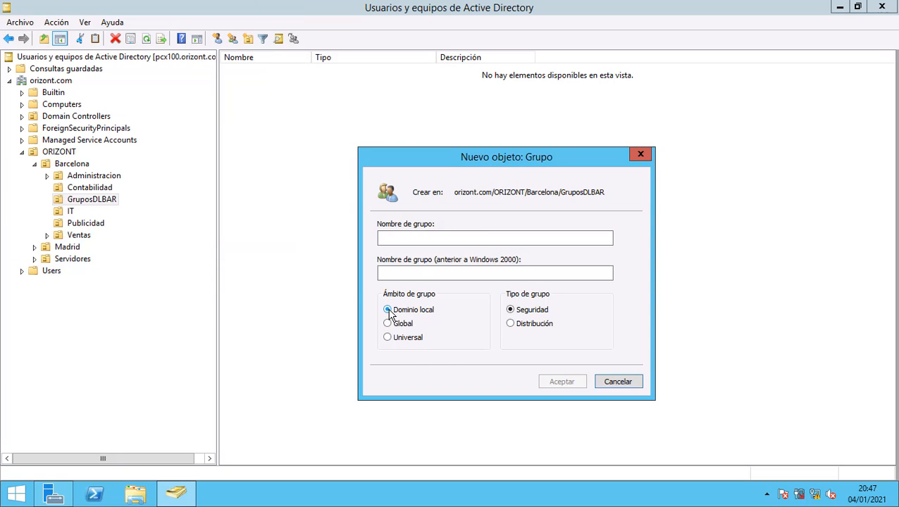
pyautogui.click(442, 242)
pyautogui.write('DL_AdministracionBcn_FC')
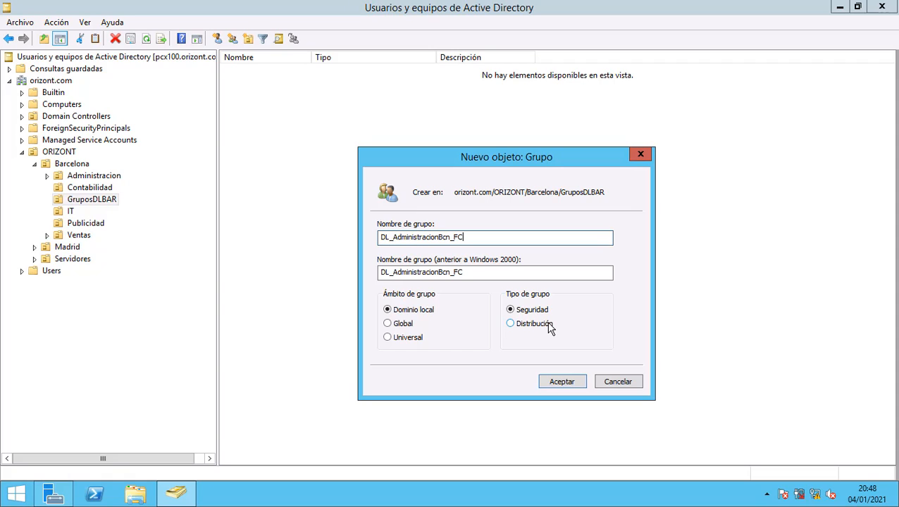
pyautogui.click(569, 381)
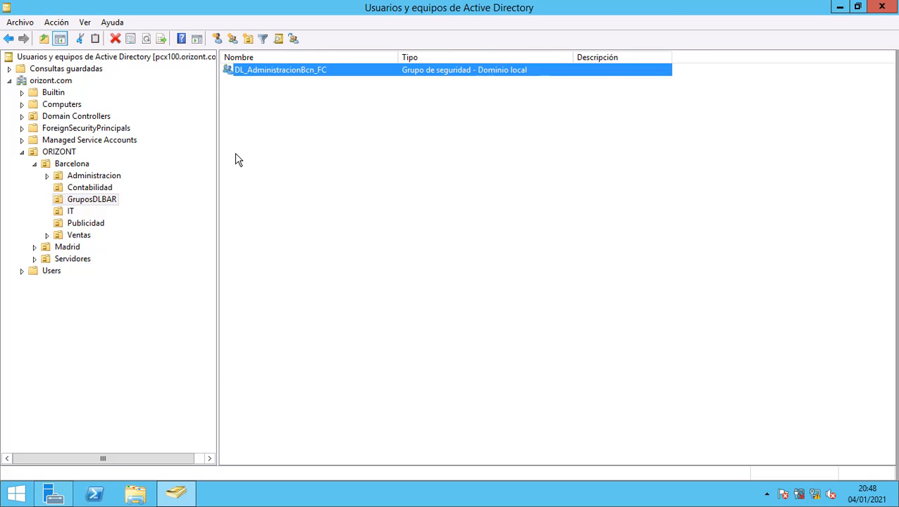
# Create the domain local group DL_AdministracionBcn_Read in GruposDLBAR.
pyautogui.rightClick(96, 199)
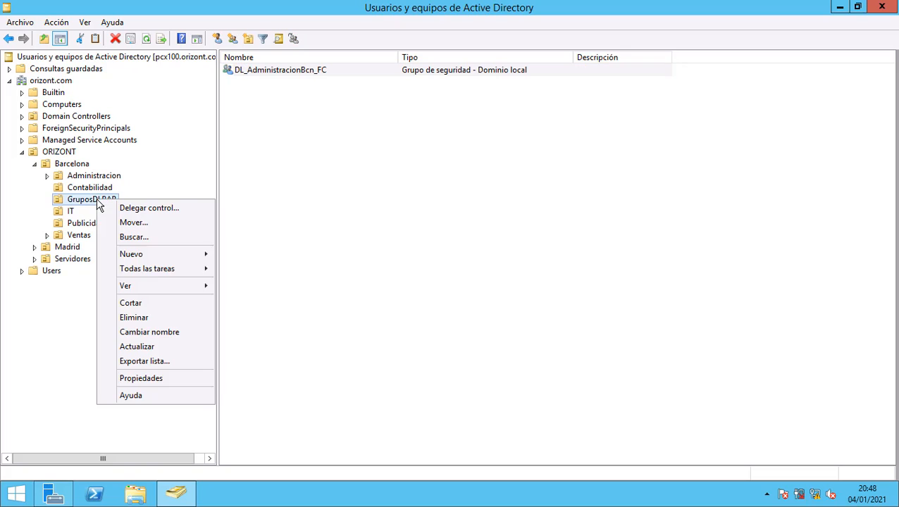
pyautogui.moveTo(150, 258)
pyautogui.click(275, 285)
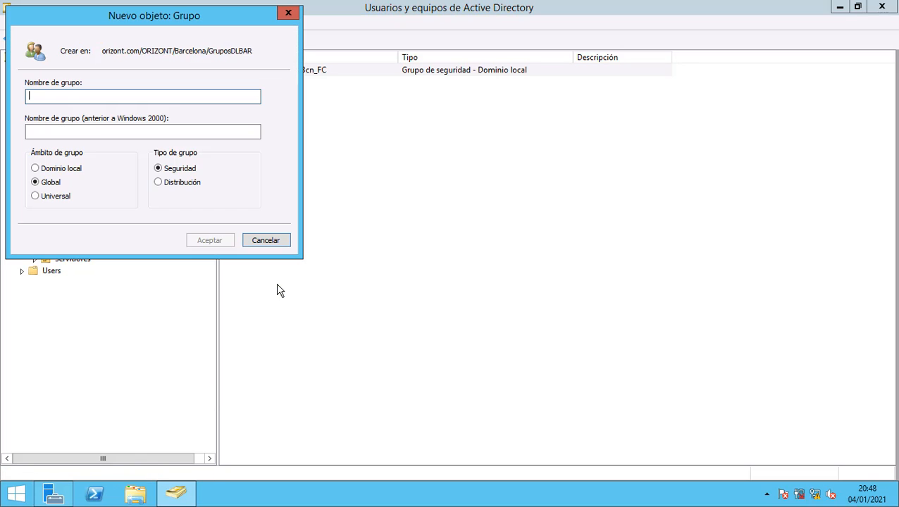
pyautogui.moveTo(175, 14); pyautogui.dragTo(434, 122)
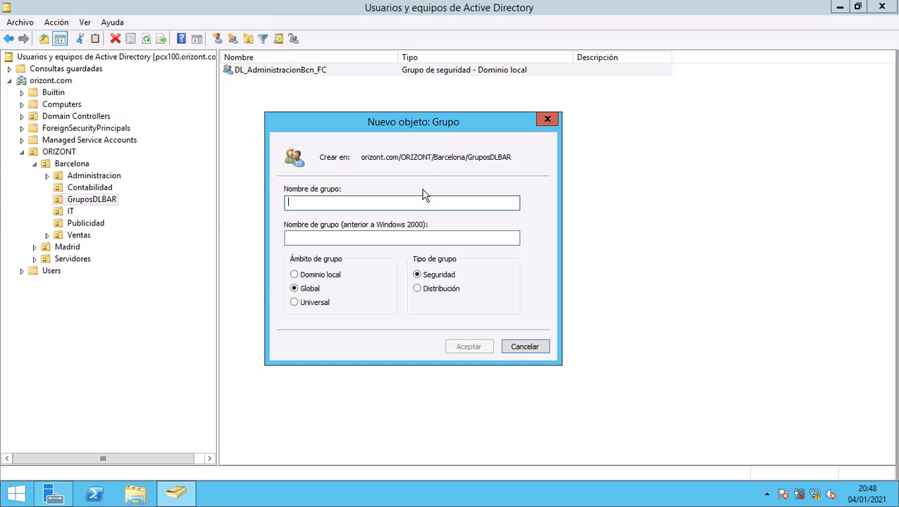
pyautogui.write('DL')
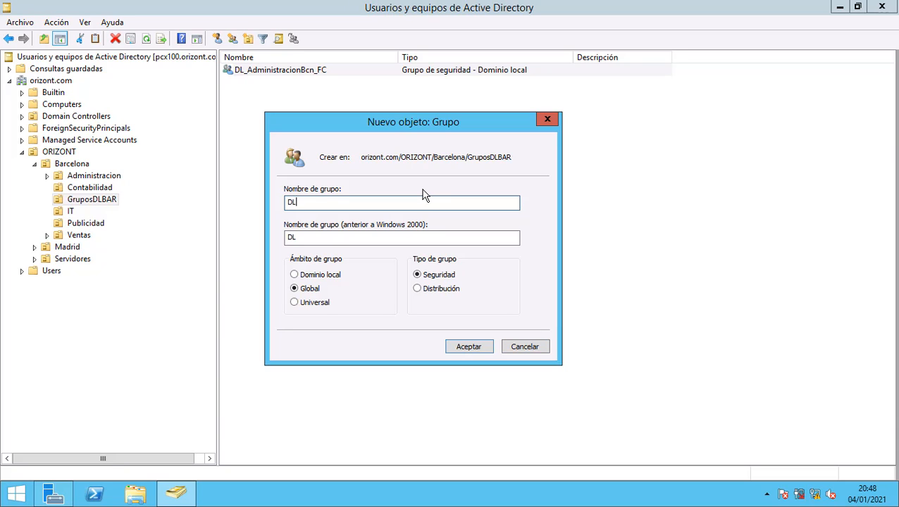
pyautogui.write('_Administracion')
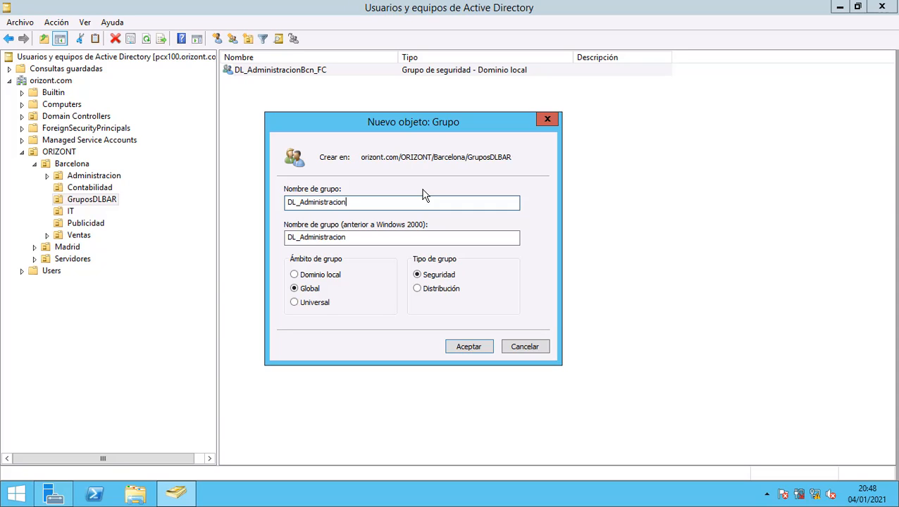
pyautogui.write('Bcn_')
pyautogui.write('Read')
pyautogui.click(334, 275)
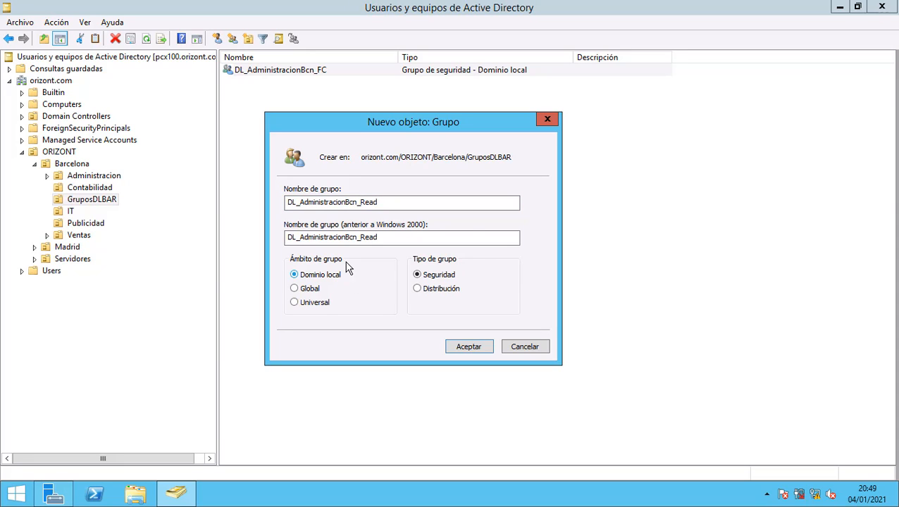
pyautogui.click(484, 350)
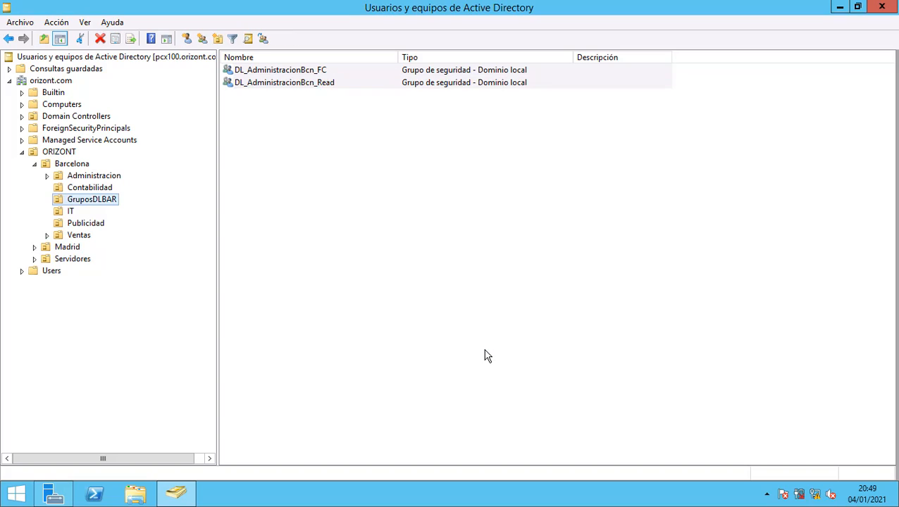
# Create the domain local group DL_Administarcion_Write in GruposDLBAR.
pyautogui.rightClick(104, 207)
pyautogui.rightClick(113, 198)
pyautogui.moveTo(159, 256)
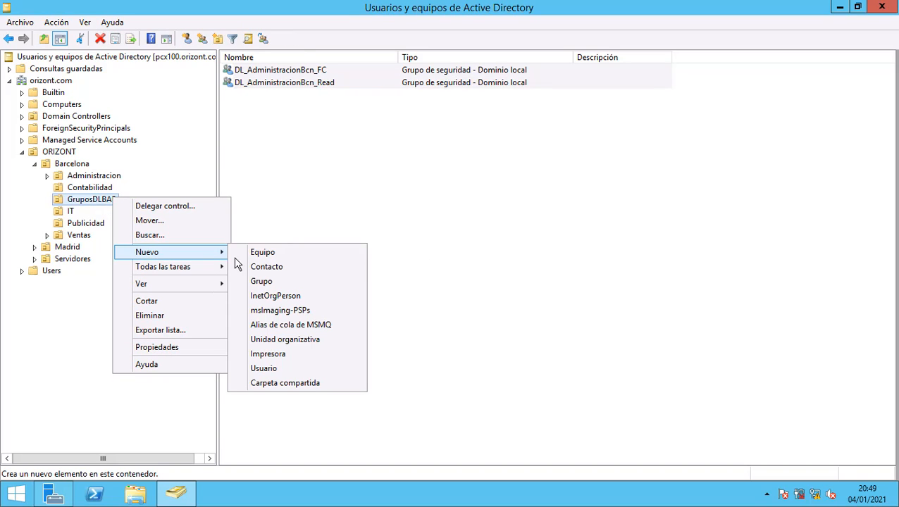
pyautogui.click(261, 282)
pyautogui.moveTo(169, 28); pyautogui.dragTo(407, 203)
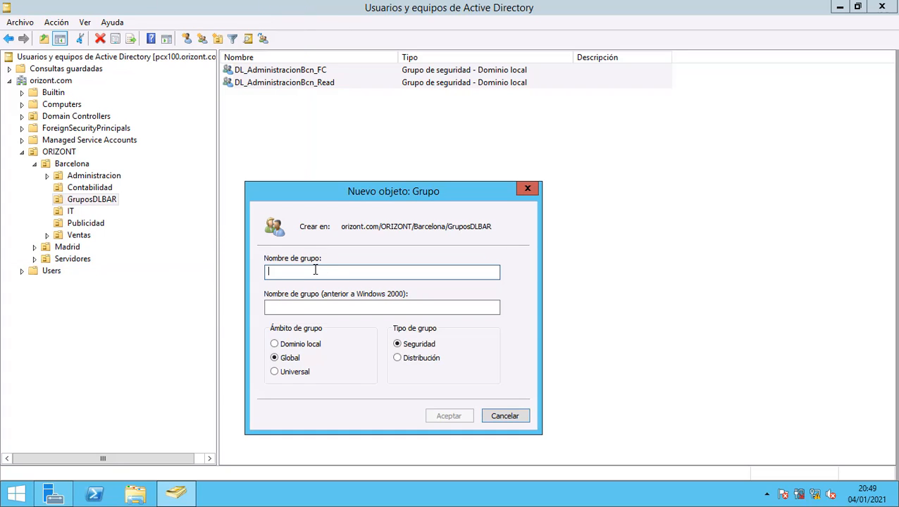
pyautogui.write('DL_')
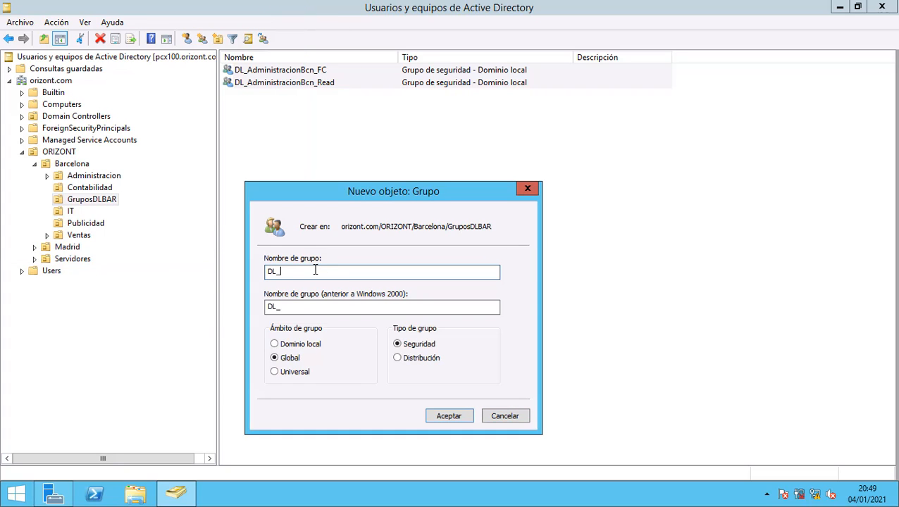
pyautogui.write('Administarcion_Write')
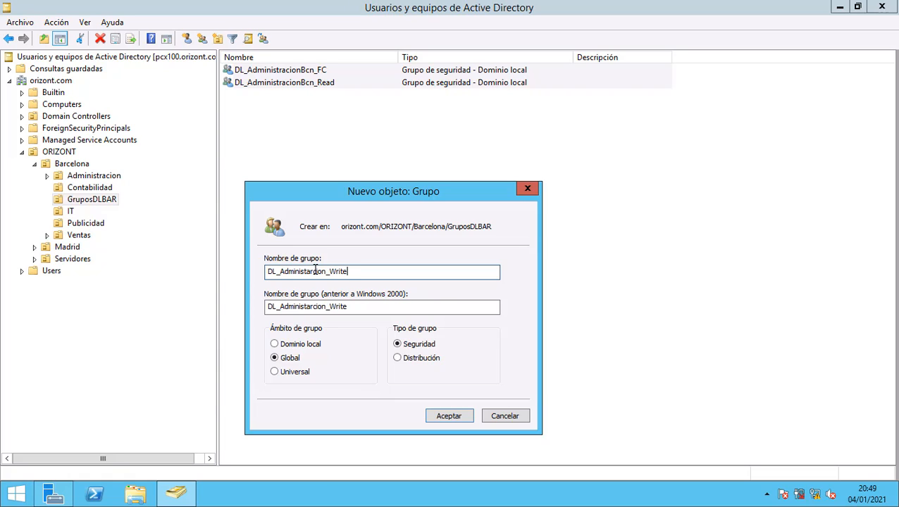
pyautogui.click(275, 344)
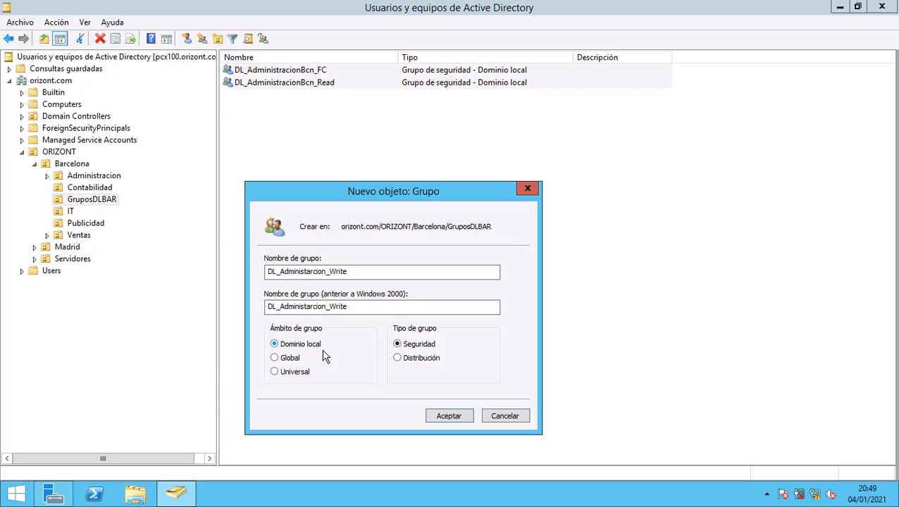
pyautogui.click(446, 418)
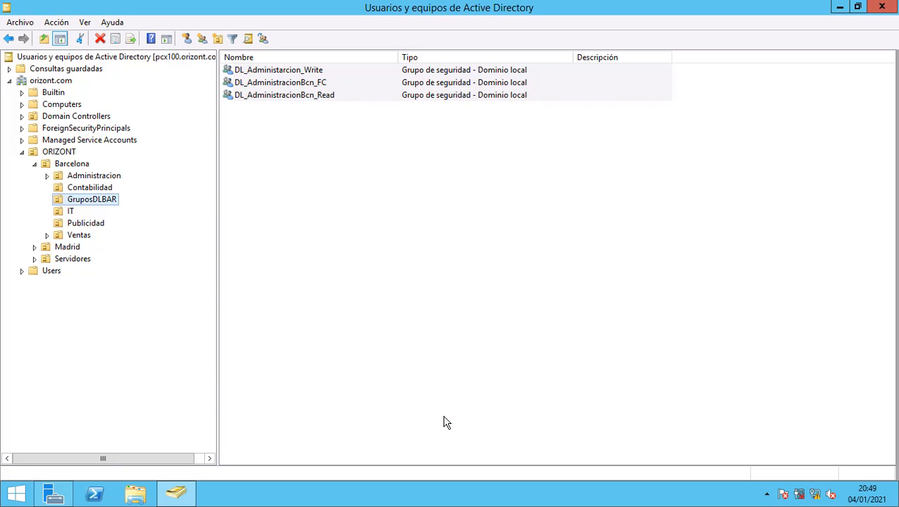
pyautogui.doubleClick(280, 72)
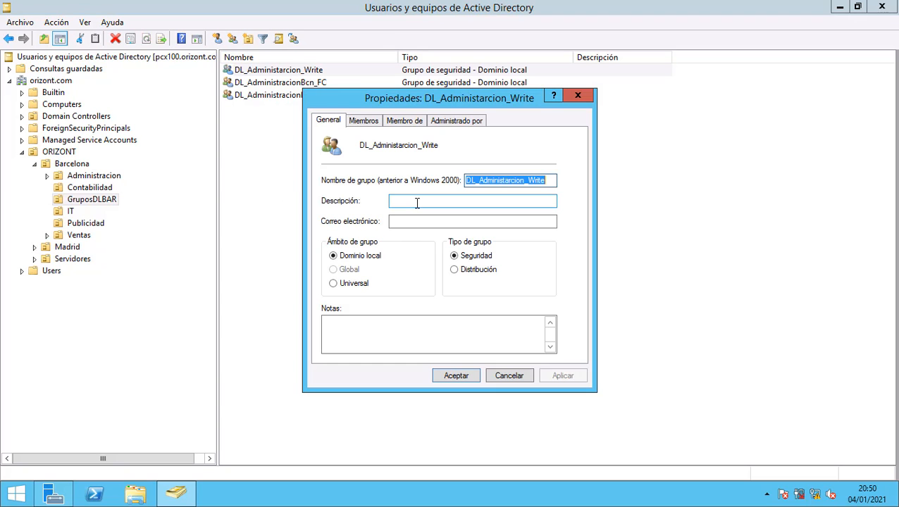
# Enter the description 'Grupo para asignar permisos de escritura a la carpeta Administracion en Barcelona'.
pyautogui.click(417, 202)
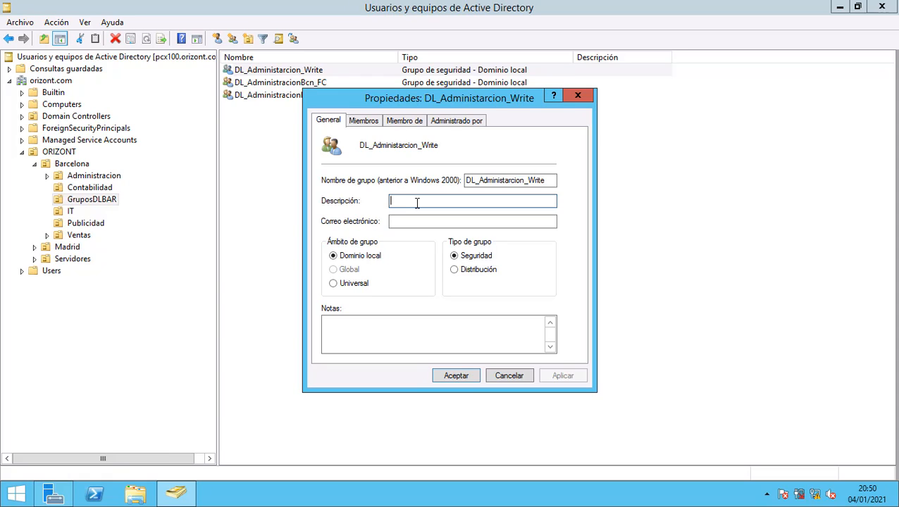
pyautogui.write('Grupo')
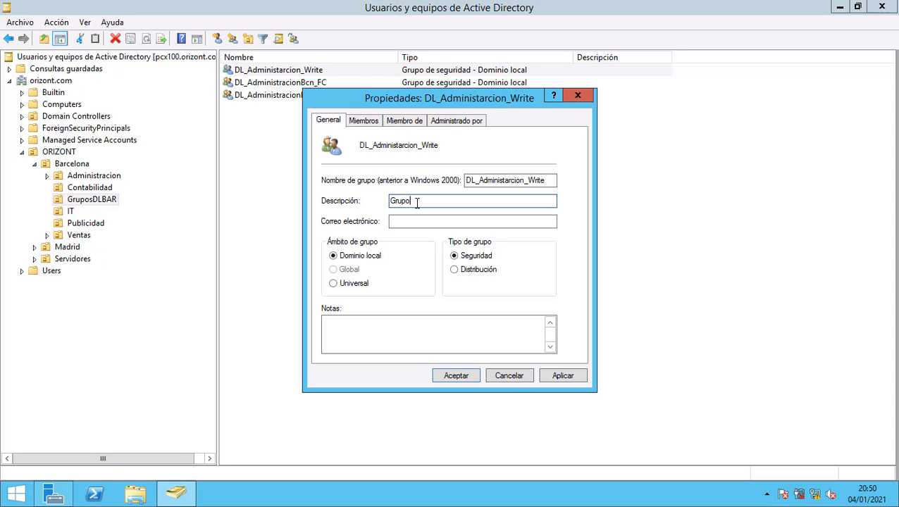
pyautogui.write(' para asif')
pyautogui.press('BackSpace')
pyautogui.write('gnar permisos de ')
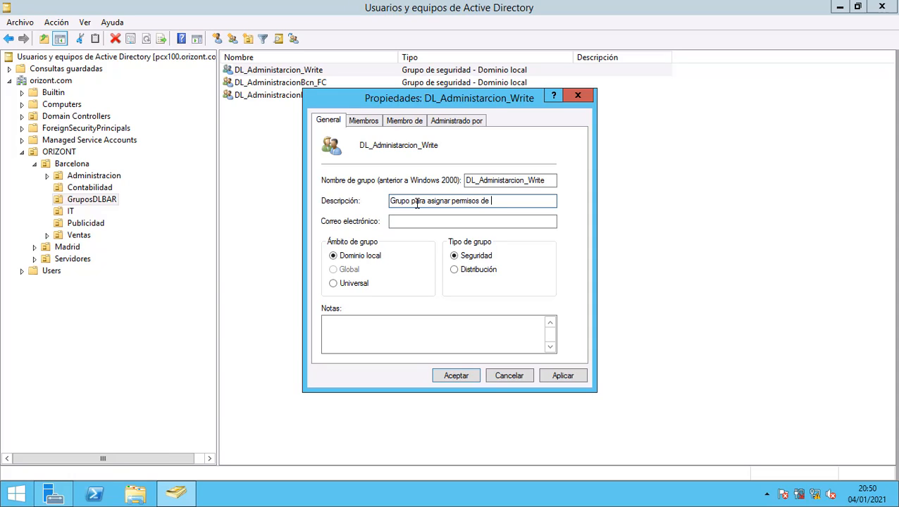
pyautogui.write('escritura a')
pyautogui.press('BackSpace')
pyautogui.press('BackSpace')
pyautogui.write('a la carpeta')
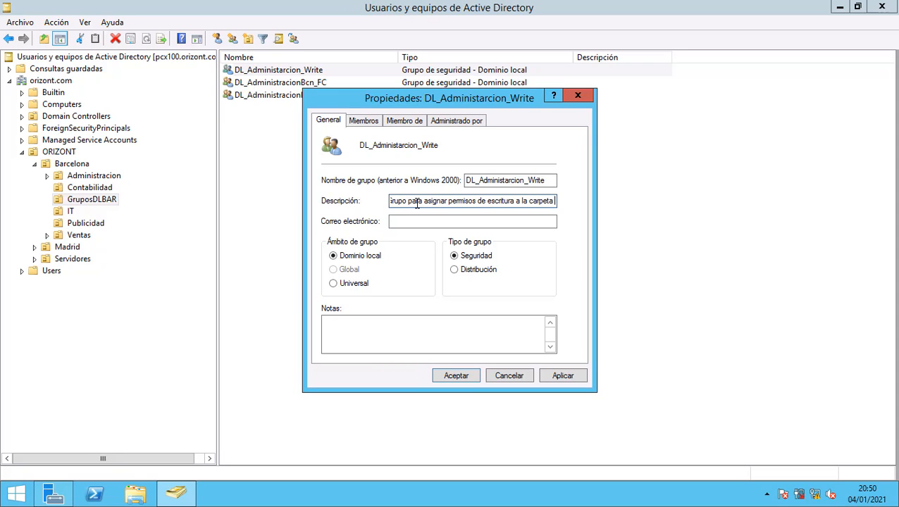
pyautogui.write(' Ad')
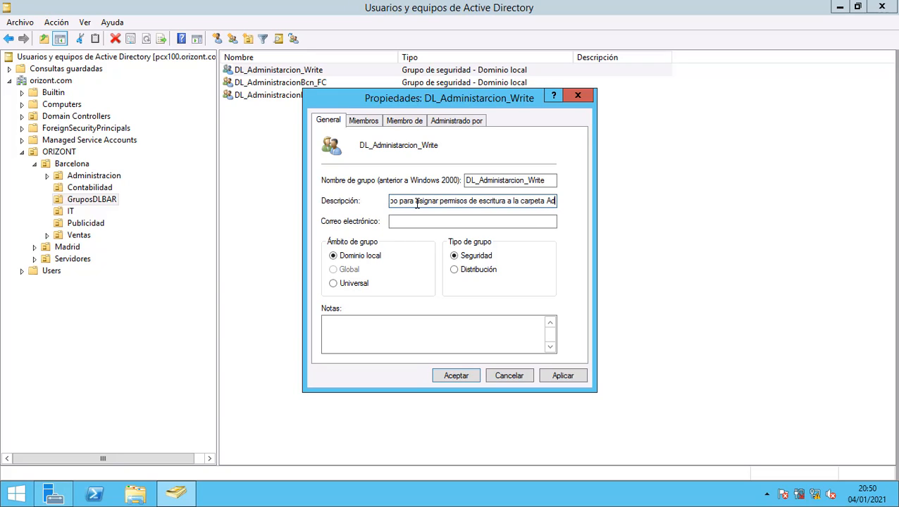
pyautogui.write('ministracion')
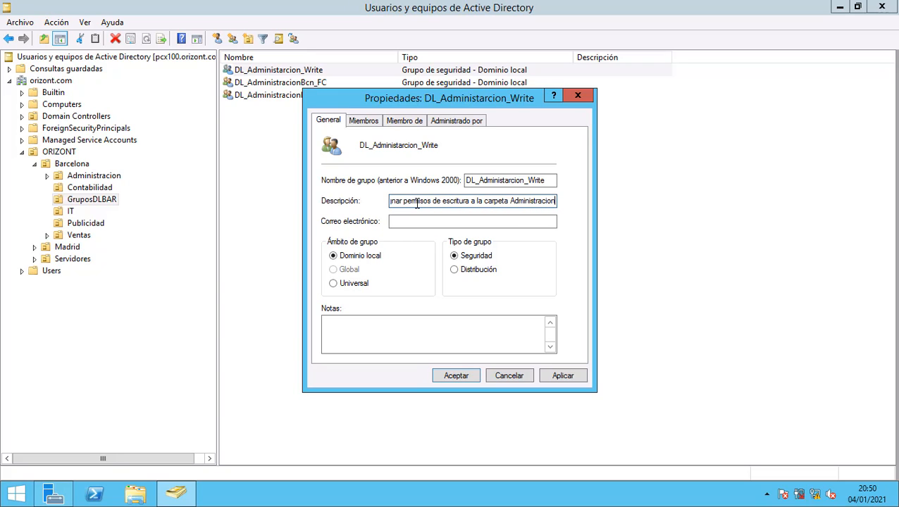
pyautogui.write(' en Barcelona')
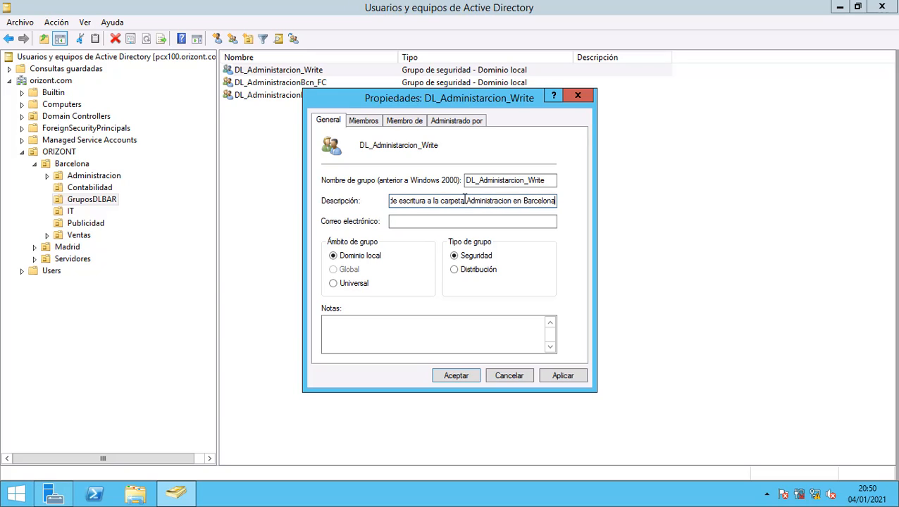
# Copy the whole description text, then apply and close the group's properties.
pyautogui.doubleClick(549, 202)
pyautogui.moveTo(548, 201); pyautogui.dragTo(330, 188)
pyautogui.press('super+c')
pyautogui.rightClick(407, 201)
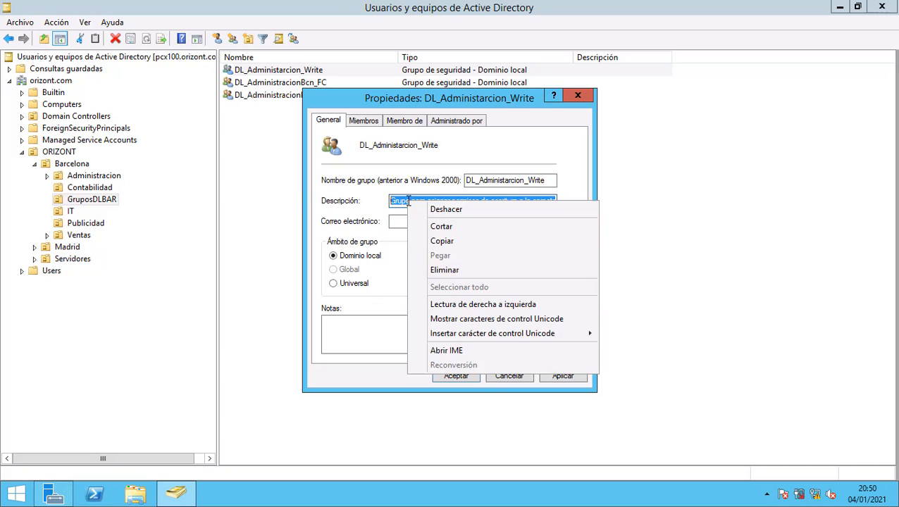
pyautogui.click(432, 241)
pyautogui.click(563, 377)
pyautogui.click(458, 377)
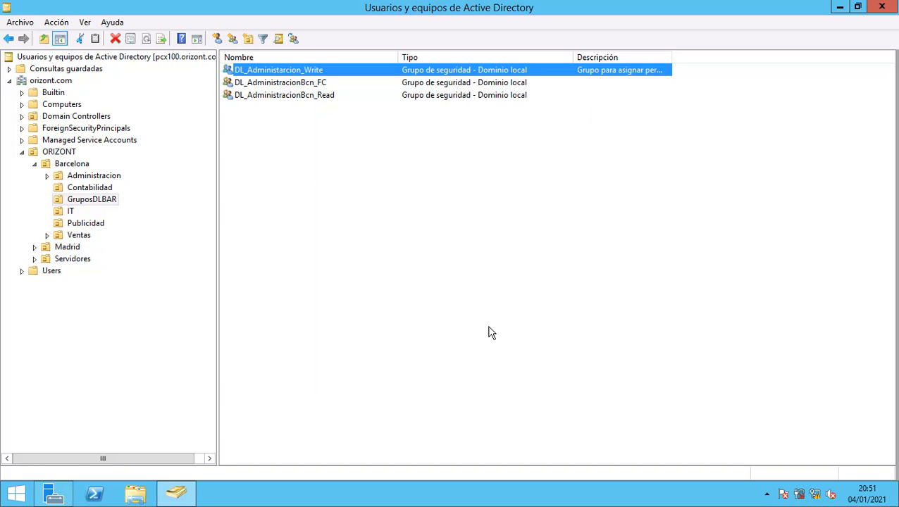
# Paste the description into DL_AdministracionBcn_FC, replacing 'escritura' with 'control total', and save it.
pyautogui.doubleClick(315, 84)
pyautogui.rightClick(410, 201)
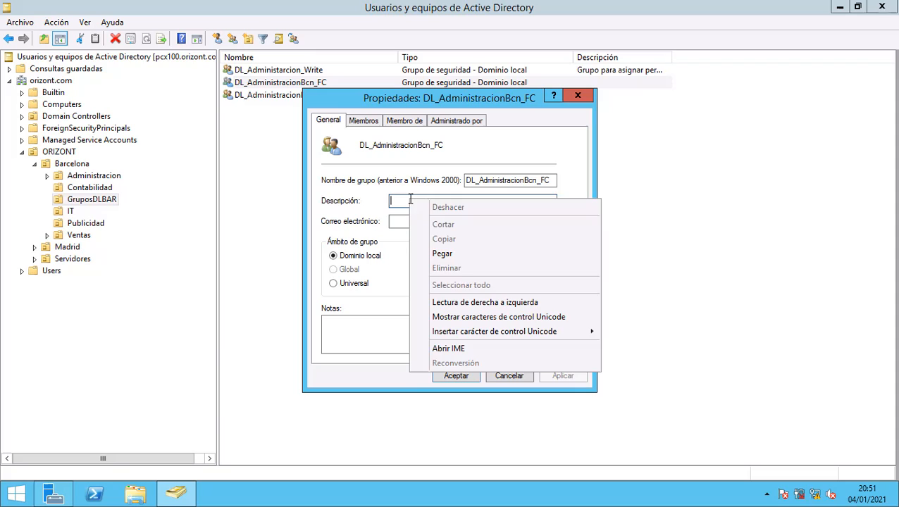
pyautogui.click(444, 254)
pyautogui.press('Left')
pyautogui.press('Left')
pyautogui.press('Left')
pyautogui.press('Left')
pyautogui.press('Left')
pyautogui.press('Left')
pyautogui.press('Left')
pyautogui.press('Left')
pyautogui.press('Left')
pyautogui.press('Left')
pyautogui.press('Left')
pyautogui.press('Left')
pyautogui.press('Left')
pyautogui.press('Left')
pyautogui.press('Left')
pyautogui.press('Left')
pyautogui.press('Left')
pyautogui.press('Left')
pyautogui.press('Left')
pyautogui.press('Left')
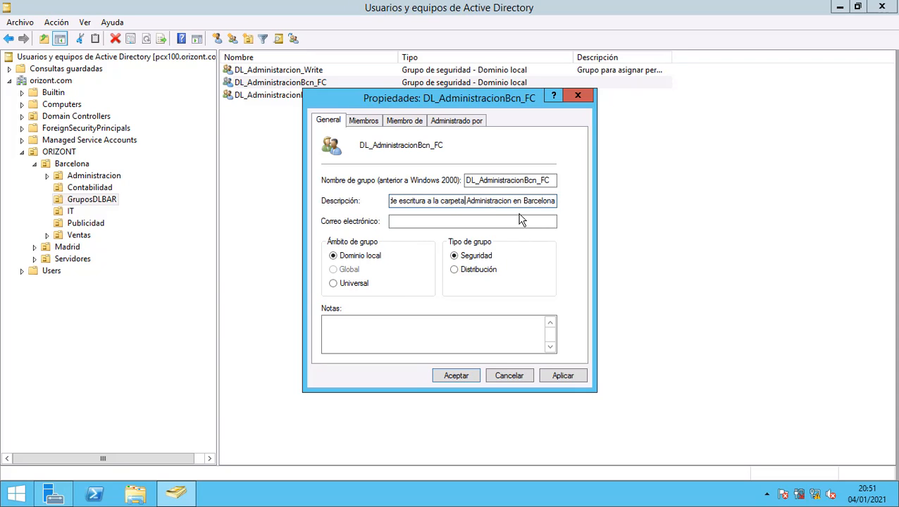
pyautogui.press('BackSpace')
pyautogui.press('BackSpace')
pyautogui.press('BackSpace')
pyautogui.press('BackSpace')
pyautogui.press('BackSpace')
pyautogui.press('BackSpace')
pyautogui.press('BackSpace')
pyautogui.press('BackSpace')
pyautogui.press('BackSpace')
pyautogui.write('control total')
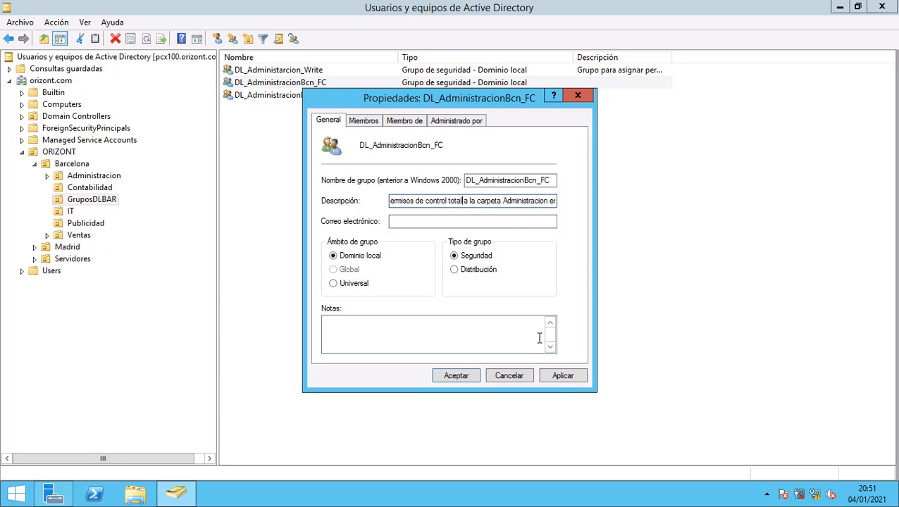
pyautogui.click(561, 375)
pyautogui.press('Return')
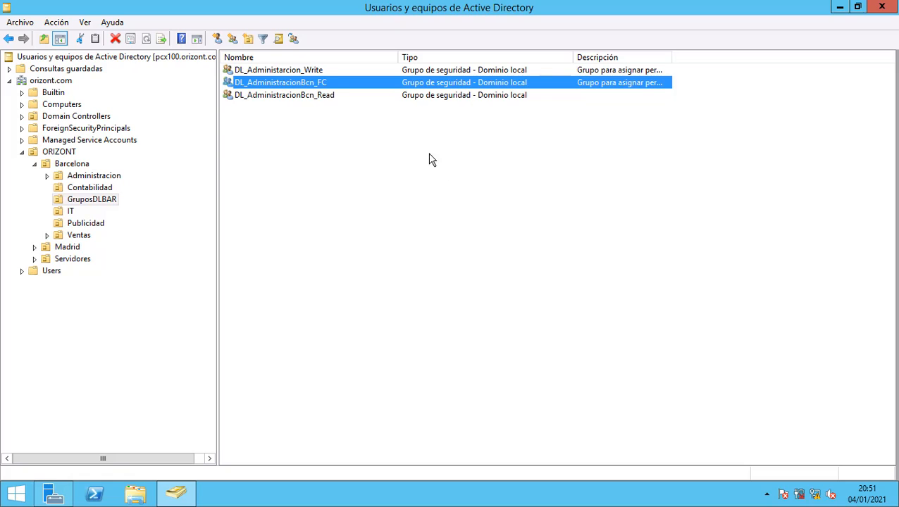
# Paste the description into DL_AdministracionBcn_Read, replacing 'escritura' with 'lectura', and save it.
pyautogui.click(333, 96)
pyautogui.doubleClick(384, 99)
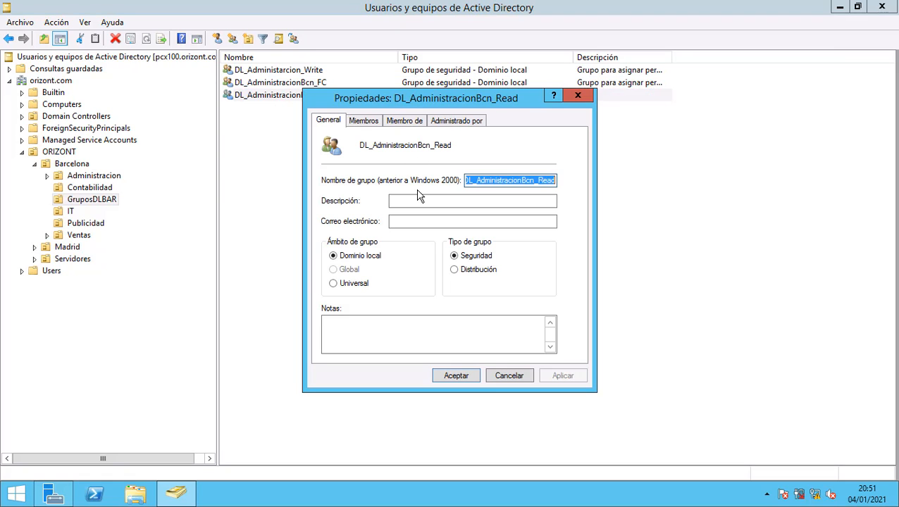
pyautogui.rightClick(419, 201)
pyautogui.click(431, 250)
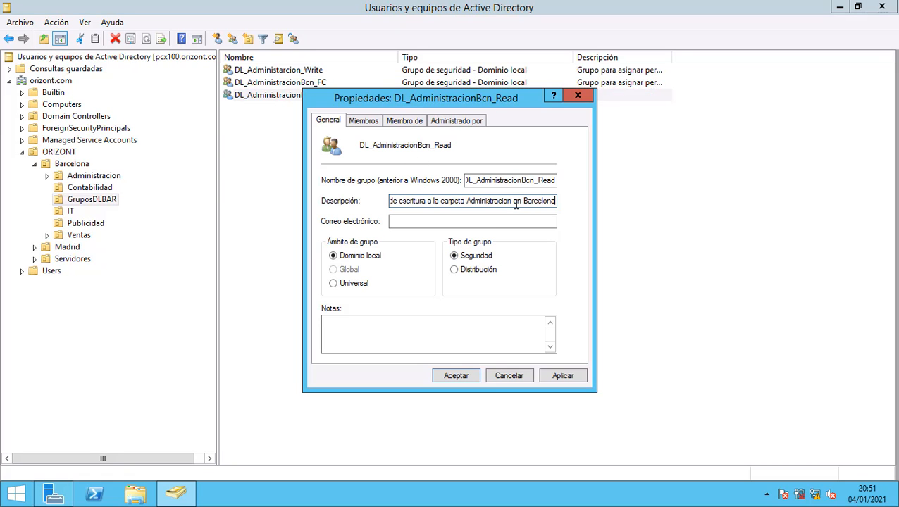
pyautogui.press('Left')
pyautogui.press('Left')
pyautogui.press('Left')
pyautogui.press('Left')
pyautogui.press('Left')
pyautogui.press('Left')
pyautogui.press('Left')
pyautogui.press('Left')
pyautogui.press('Left')
pyautogui.press('Left')
pyautogui.press('Left')
pyautogui.press('Left')
pyautogui.press('Left')
pyautogui.press('Left')
pyautogui.press('Left')
pyautogui.press('Left')
pyautogui.press('Left')
pyautogui.press('Left')
pyautogui.press('Left')
pyautogui.press('Left')
pyautogui.press('BackSpace')
pyautogui.press('BackSpace')
pyautogui.press('BackSpace')
pyautogui.press('BackSpace')
pyautogui.press('BackSpace')
pyautogui.press('BackSpace')
pyautogui.press('BackSpace')
pyautogui.press('BackSpace')
pyautogui.press('BackSpace')
pyautogui.press('BackSpace')
pyautogui.write('le')
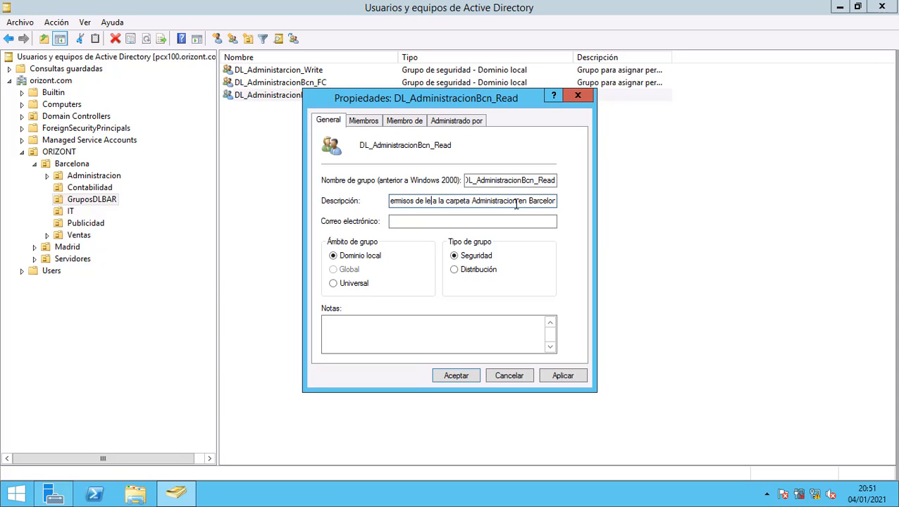
pyautogui.write('ctura')
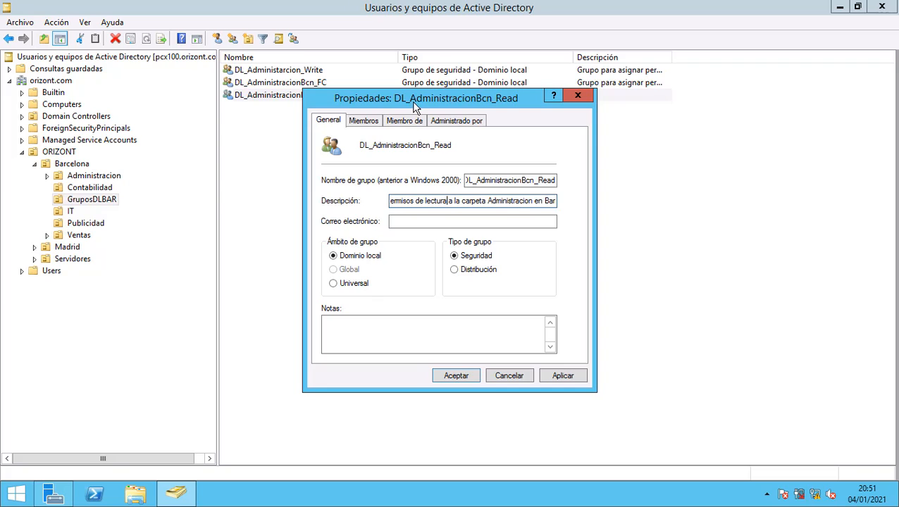
pyautogui.moveTo(416, 105); pyautogui.dragTo(491, 125)
pyautogui.click(637, 399)
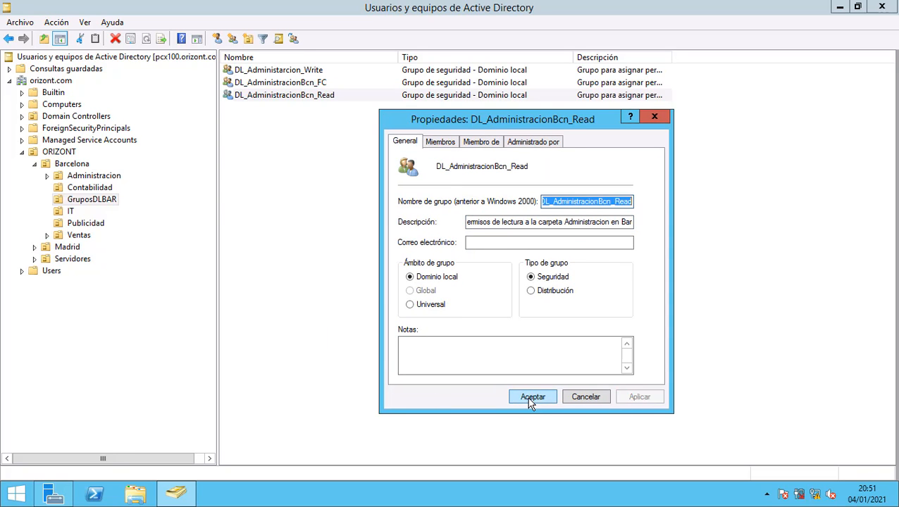
pyautogui.click(532, 398)
pyautogui.click(500, 275)
# Widen the Descripción column so the three group descriptions show in full.
pyautogui.moveTo(672, 60); pyautogui.dragTo(894, 59)
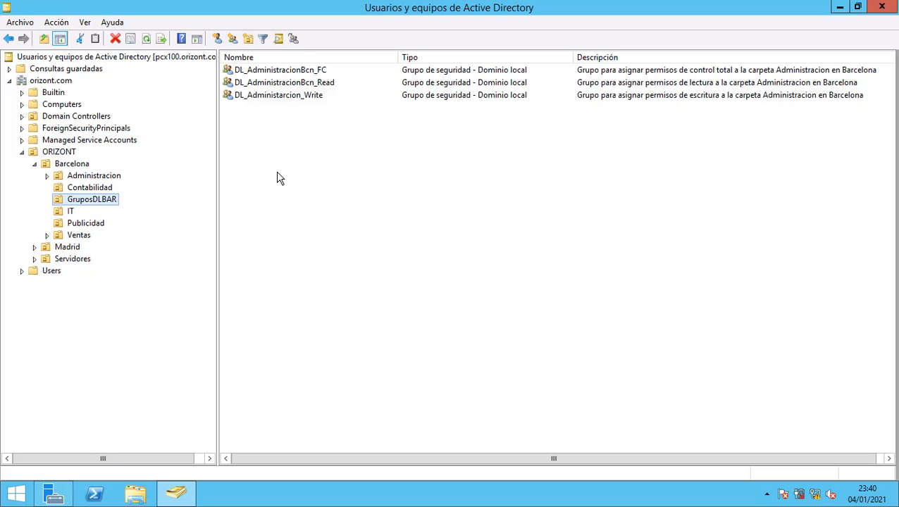
# Start a new user in the IT unit, entering the user's first name, surname and logon name.
pyautogui.click(71, 212)
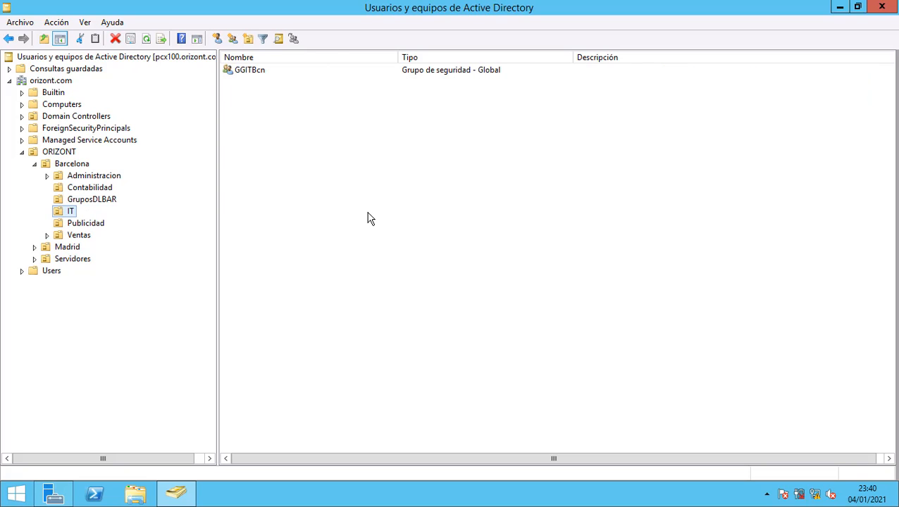
pyautogui.rightClick(296, 150)
pyautogui.moveTo(351, 206)
pyautogui.click(469, 327)
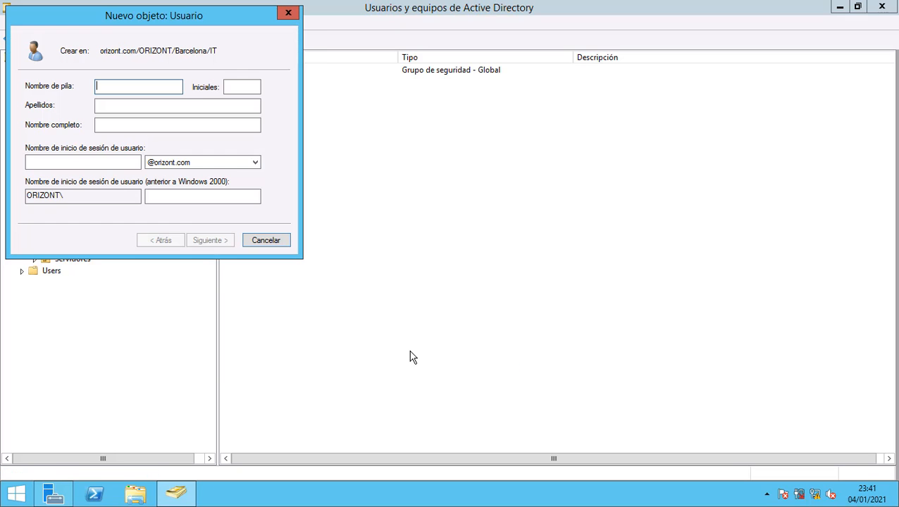
pyautogui.moveTo(103, 14); pyautogui.dragTo(316, 147)
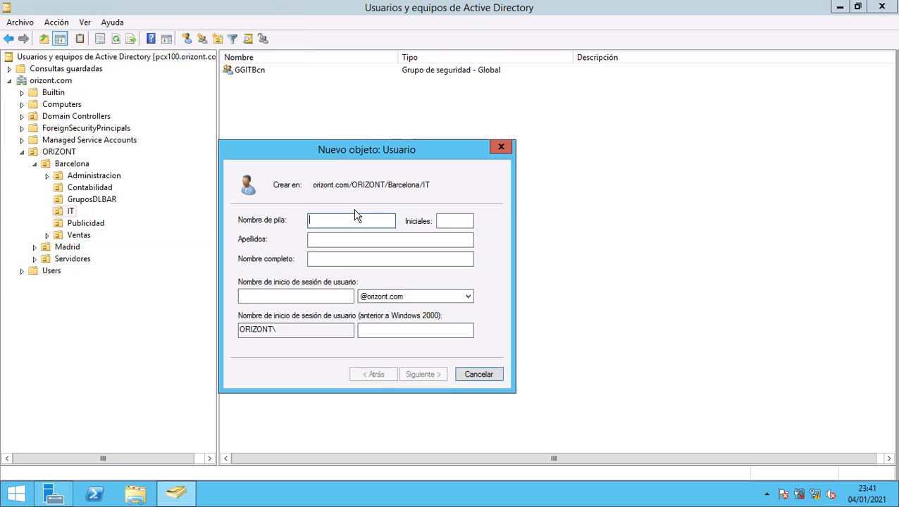
pyautogui.press('BackSpace')
pyautogui.press('BackSpace')
pyautogui.click(360, 239)
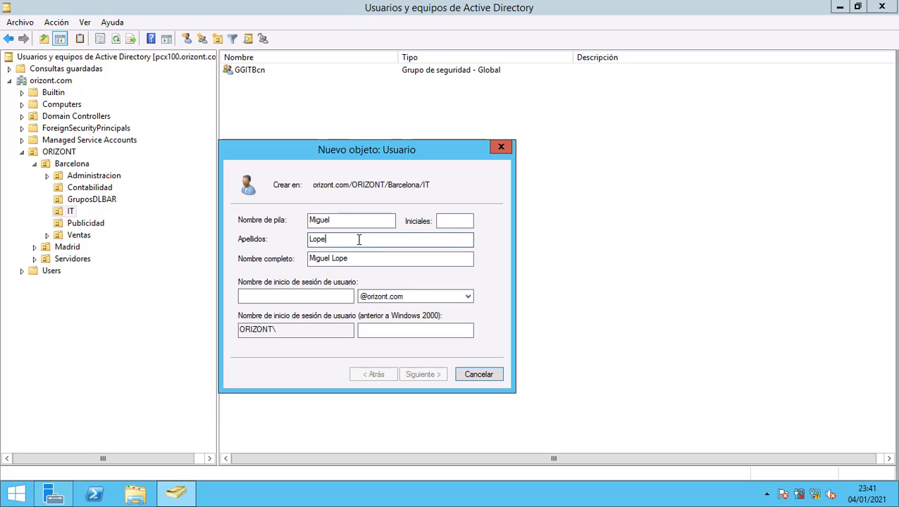
pyautogui.click(345, 292)
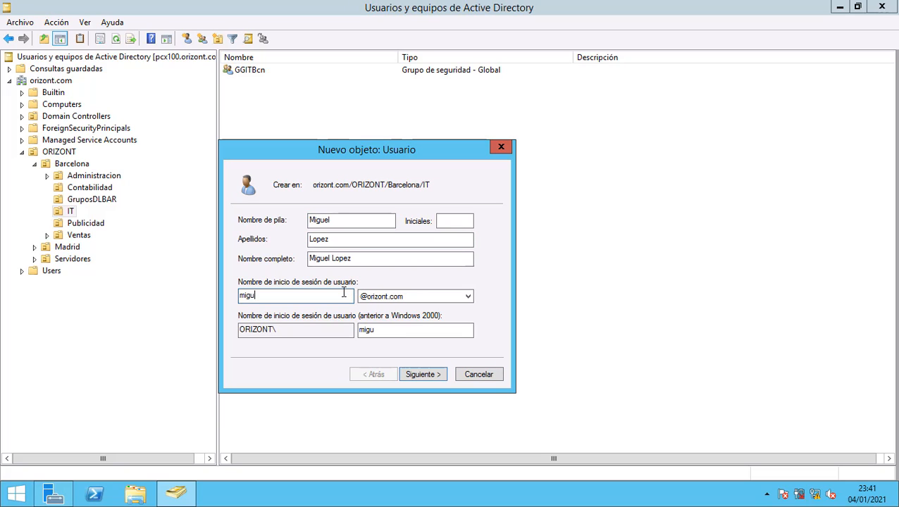
# Set and confirm the user's password, no forced change, never expiring, and finish creation.
pyautogui.click(439, 381)
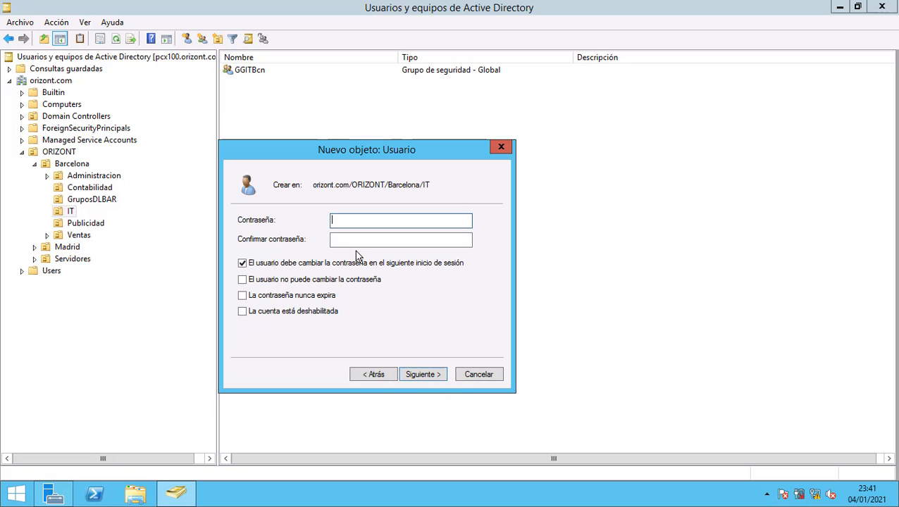
pyautogui.write('Passw0rd12345')
pyautogui.press('Tab')
pyautogui.write('Pas')
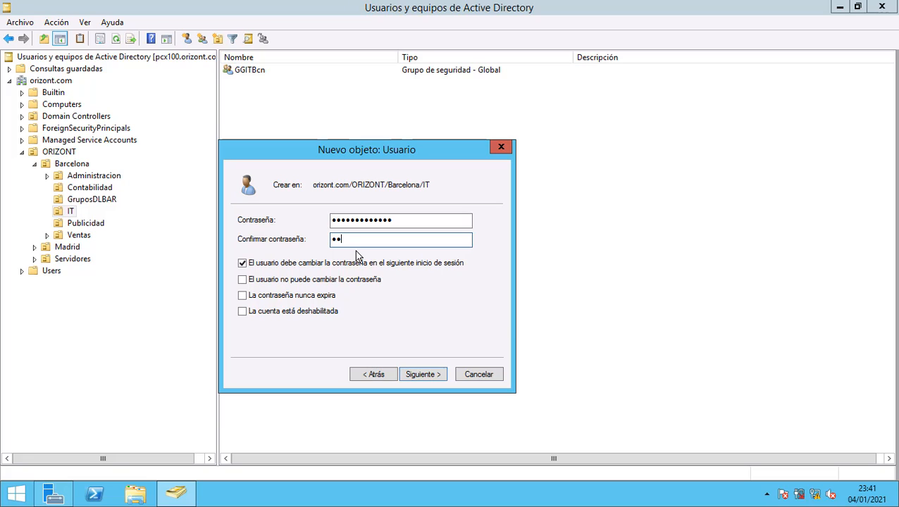
pyautogui.press('capslock')
pyautogui.press('capslock')
pyautogui.write('sword12345')
pyautogui.click(241, 263)
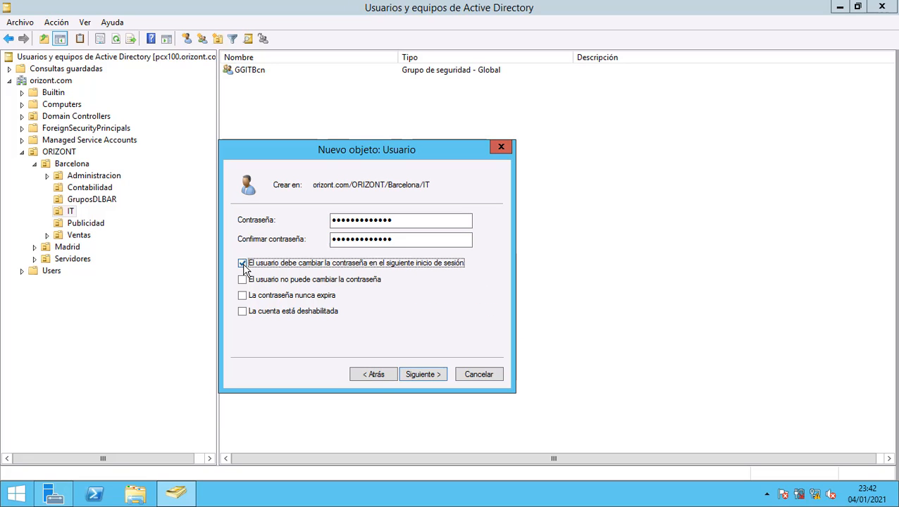
pyautogui.click(243, 297)
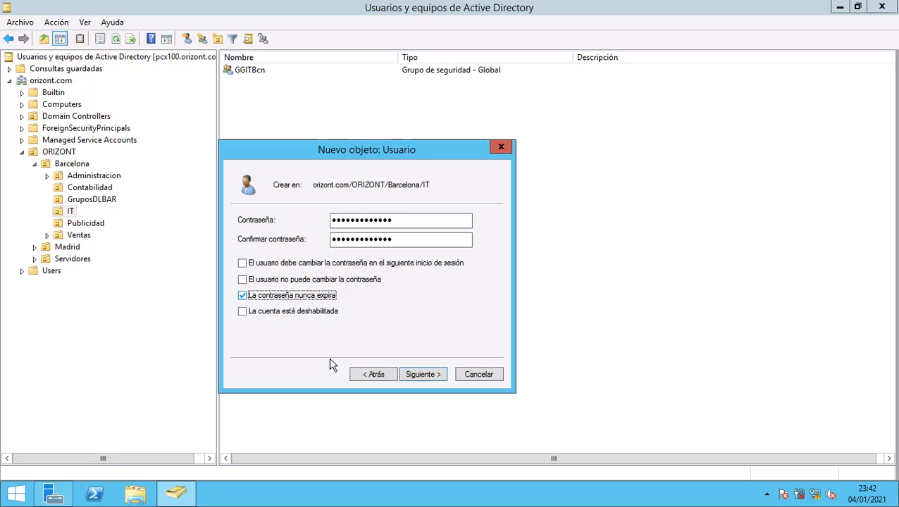
pyautogui.click(415, 375)
pyautogui.click(421, 374)
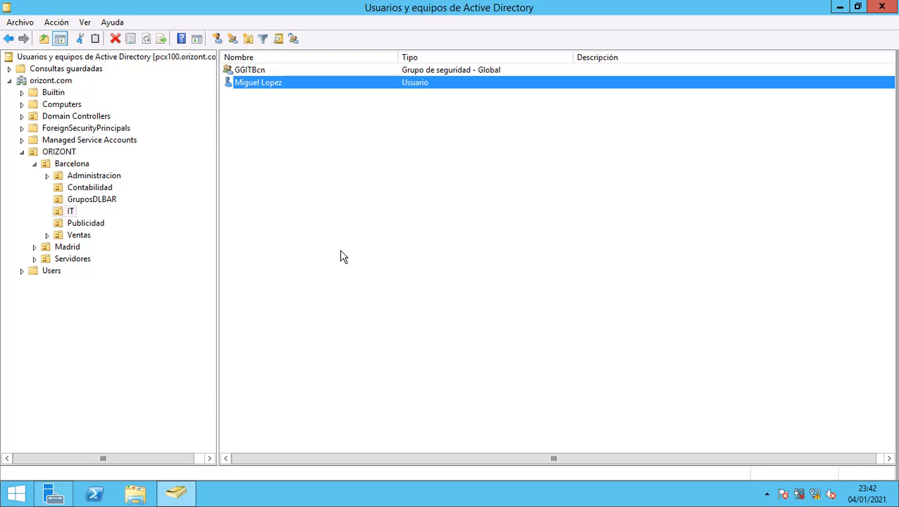
pyautogui.click(251, 72)
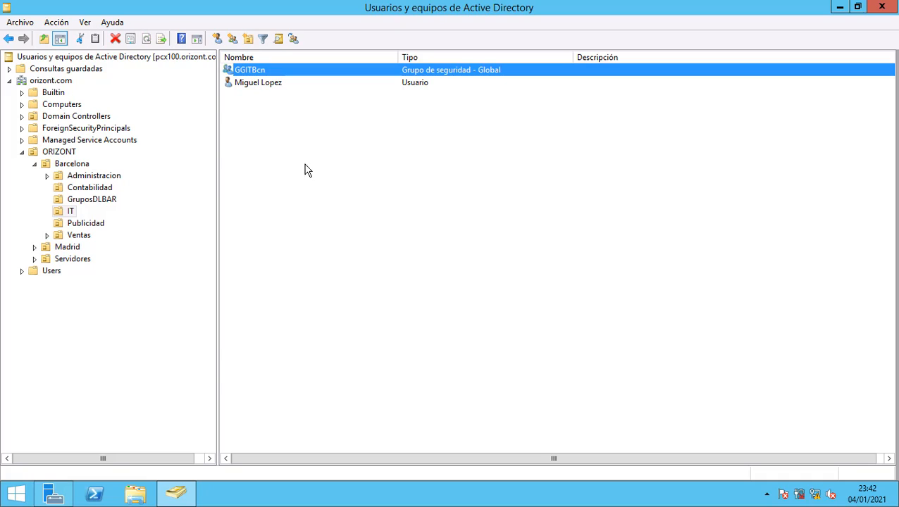
# Add the new IT user to GGITBcn's Miembros list and save the group.
pyautogui.doubleClick(261, 72)
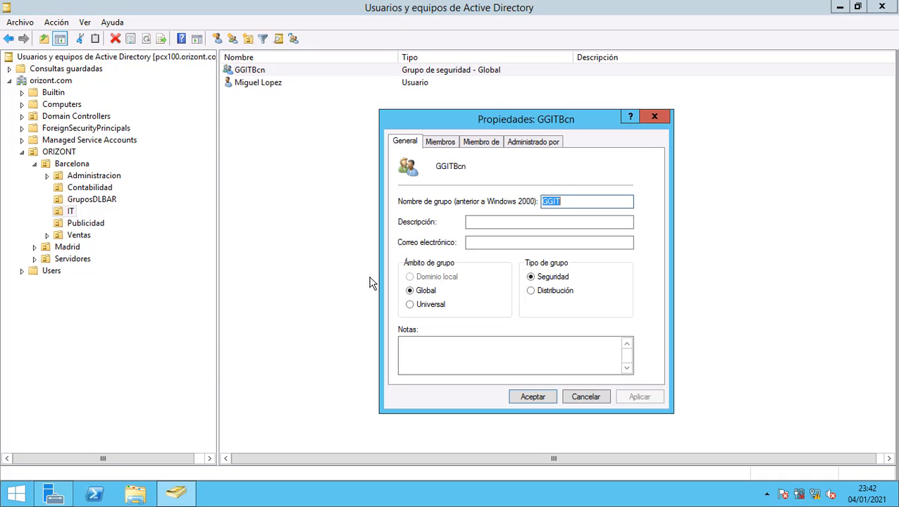
pyautogui.click(430, 142)
pyautogui.click(437, 358)
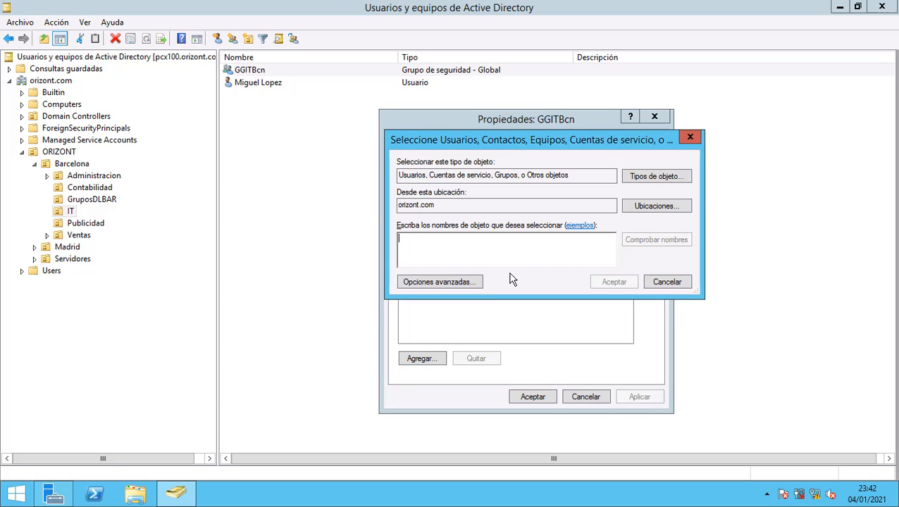
pyautogui.write('migu')
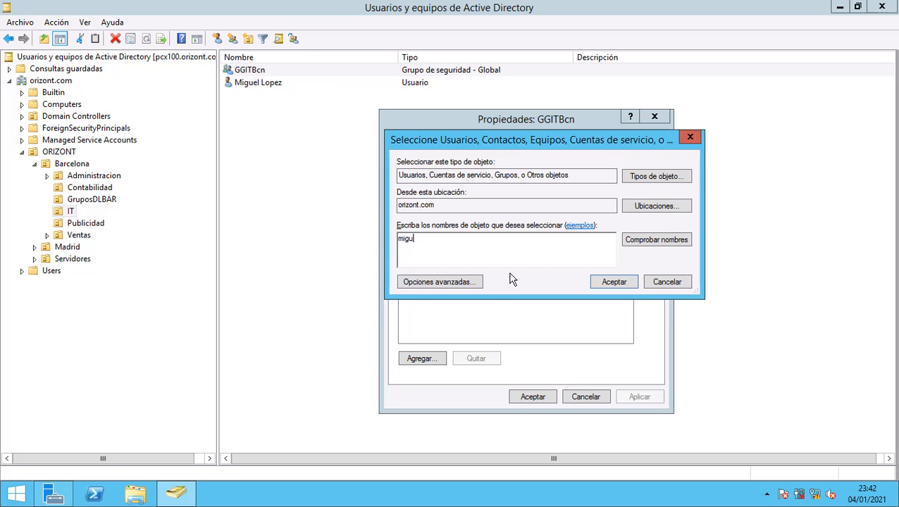
pyautogui.write('el')
pyautogui.press('Return')
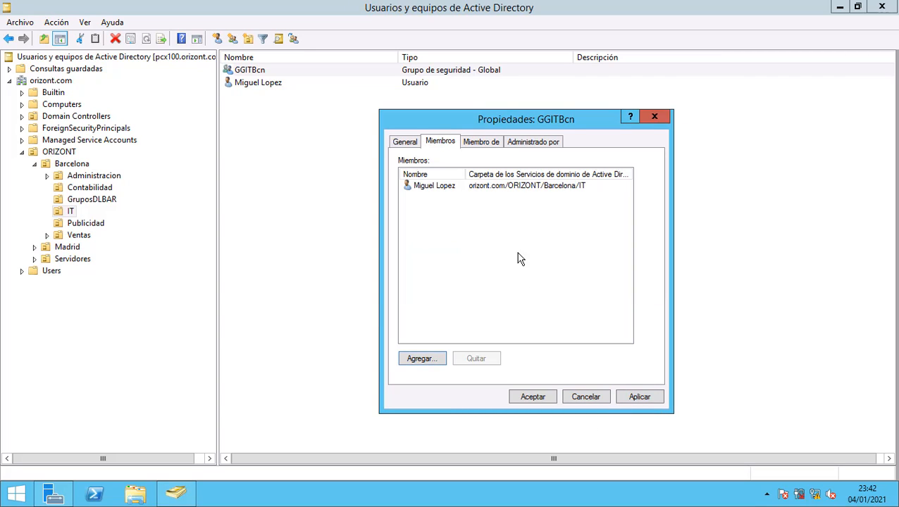
pyautogui.click(487, 188)
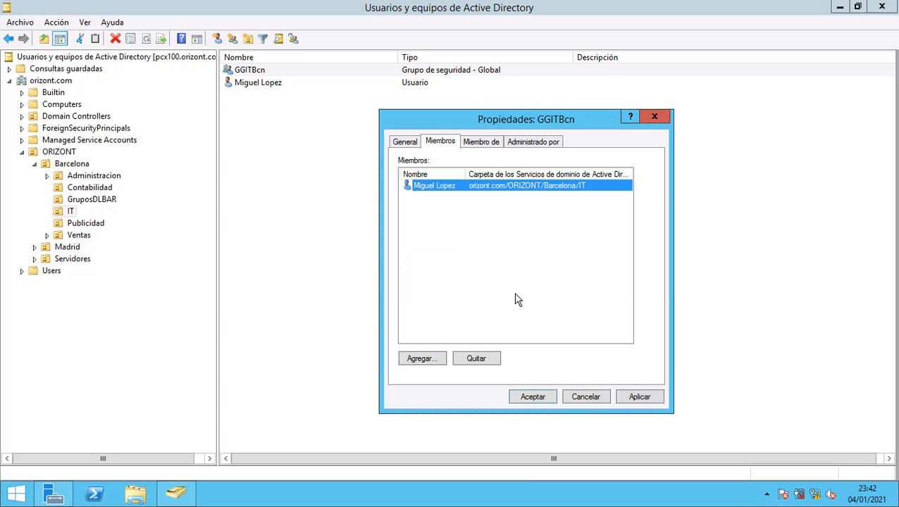
pyautogui.click(639, 396)
pyautogui.click(547, 398)
pyautogui.click(293, 158)
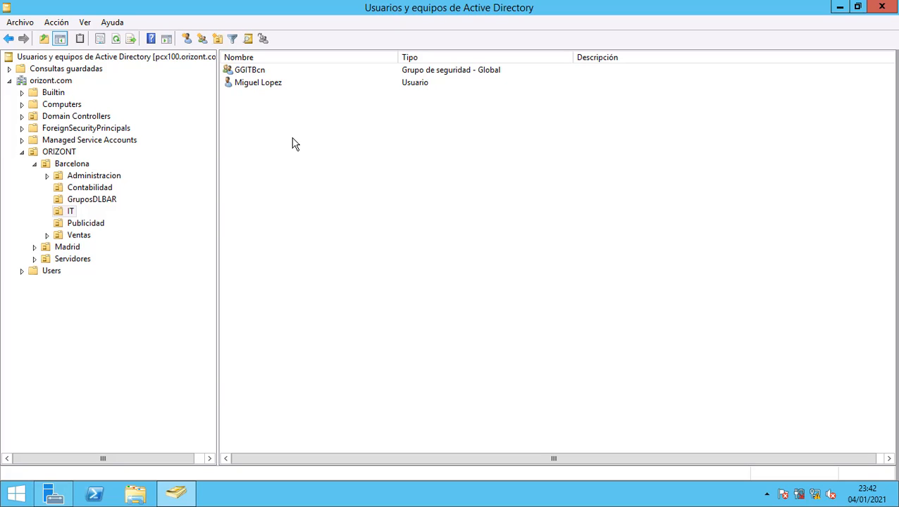
# Create the global security group GGPublicidadBcn in the Publicidad unit.
pyautogui.click(97, 224)
pyautogui.rightClick(313, 205)
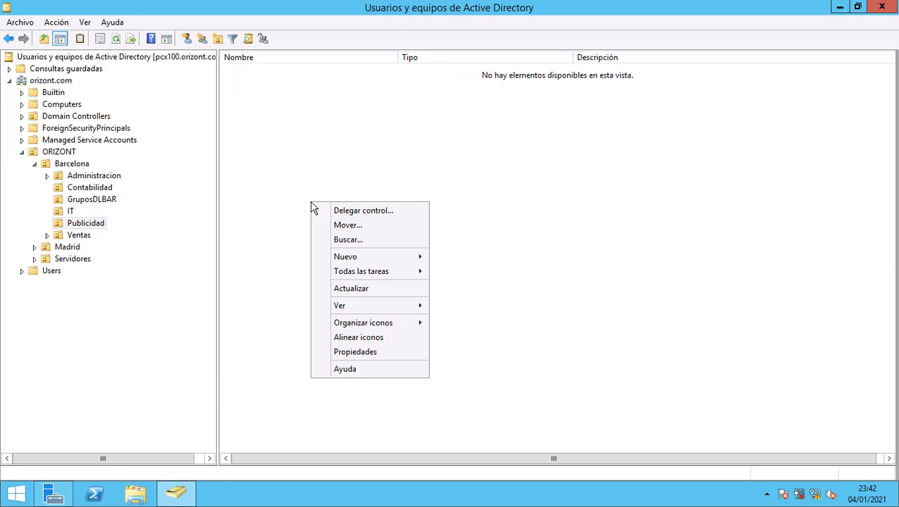
pyautogui.moveTo(360, 257)
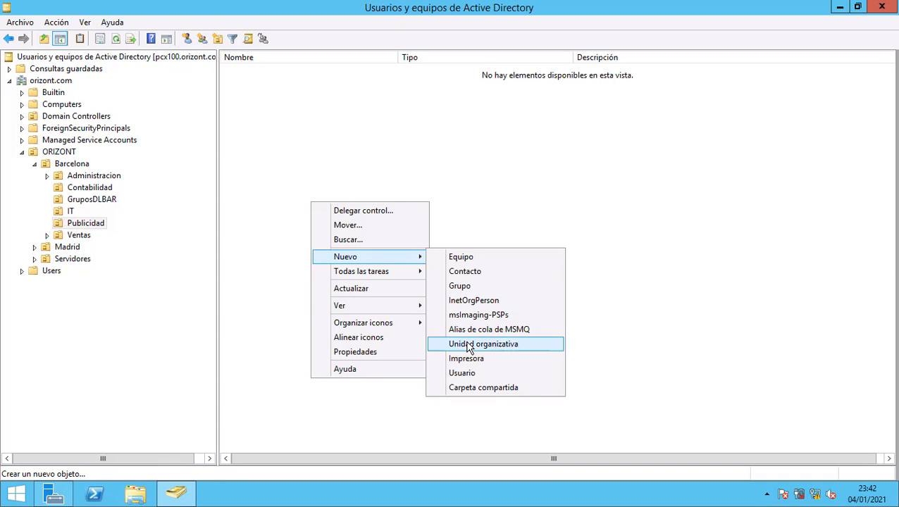
pyautogui.click(465, 289)
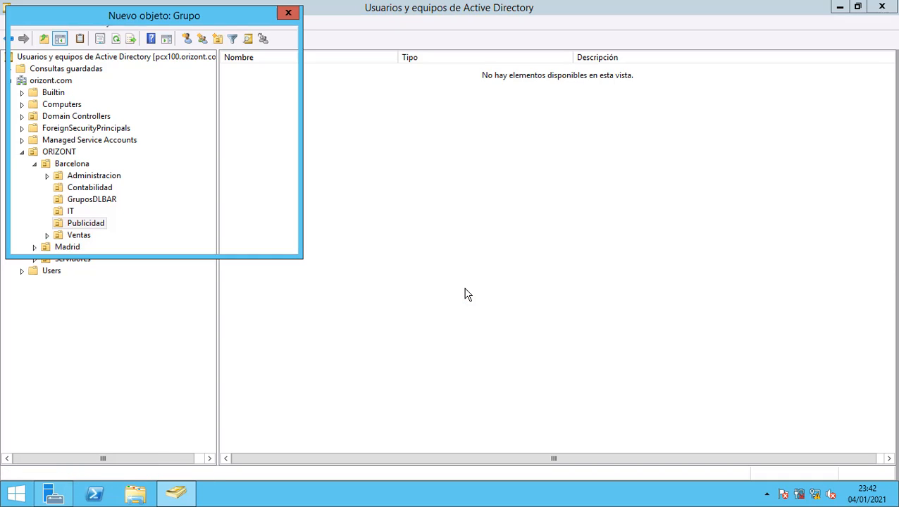
pyautogui.moveTo(173, 26); pyautogui.dragTo(430, 113)
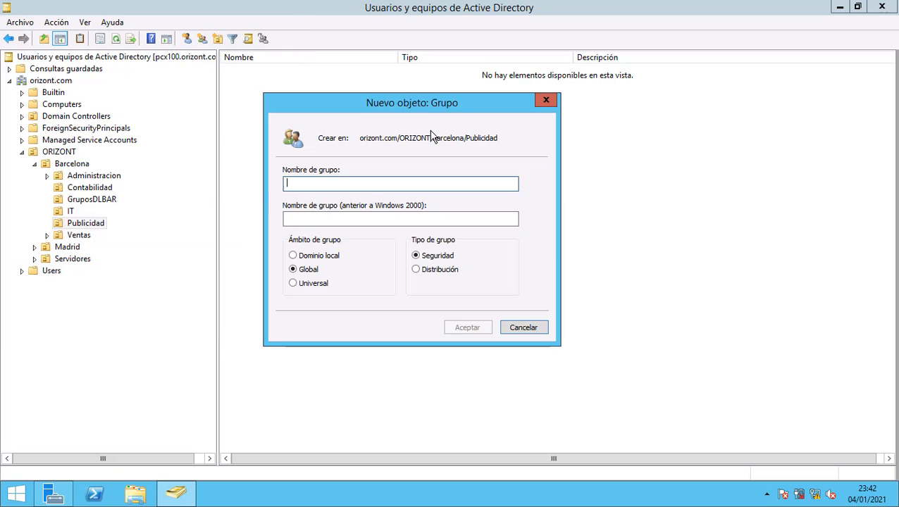
pyautogui.write('GG')
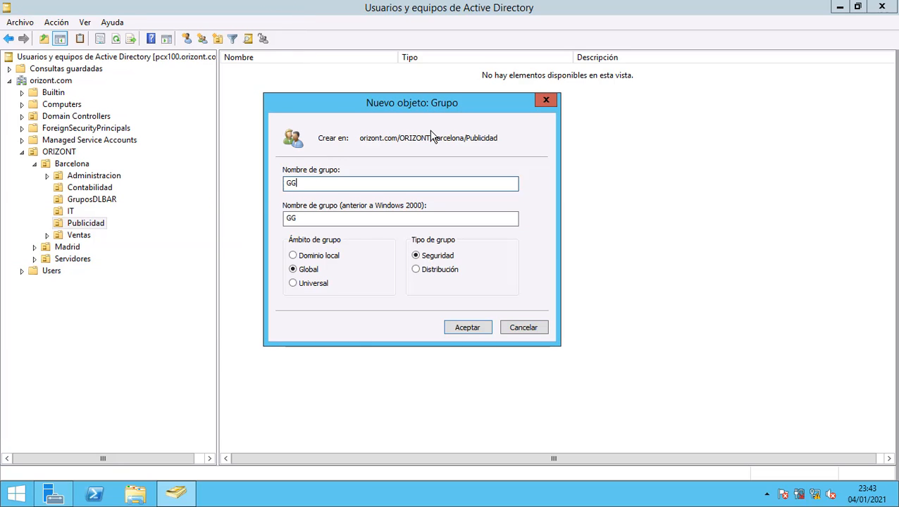
pyautogui.write('PublicidadB')
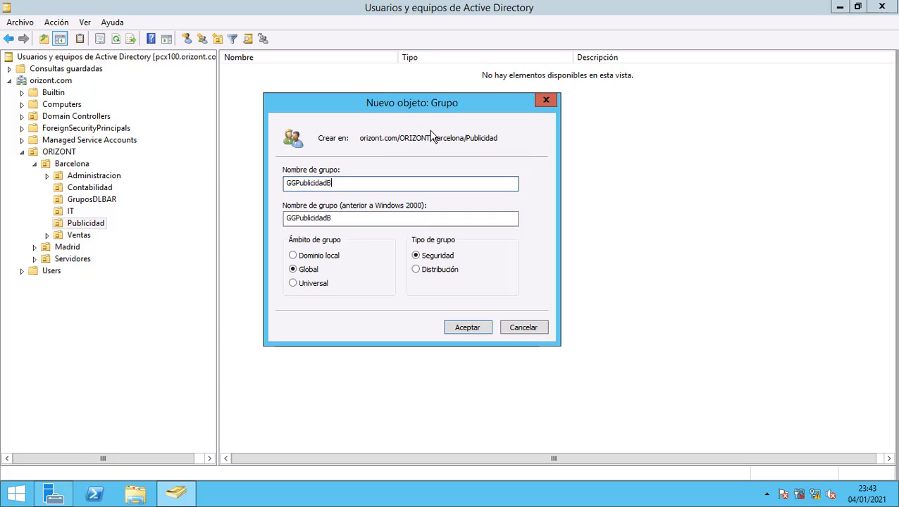
pyautogui.write('cn')
pyautogui.click(479, 330)
# Start a new user in Publicidad, entering the user's first name, surname and logon name.
pyautogui.click(352, 224)
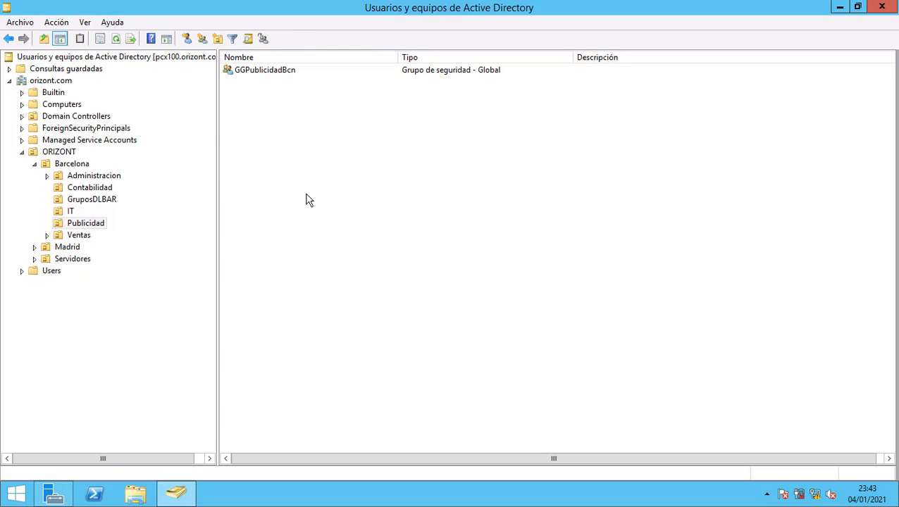
pyautogui.rightClick(286, 162)
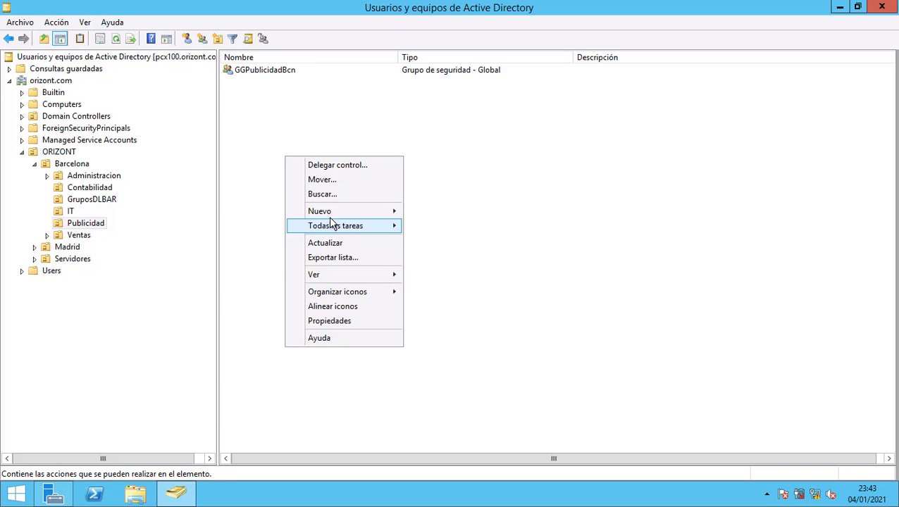
pyautogui.moveTo(377, 214)
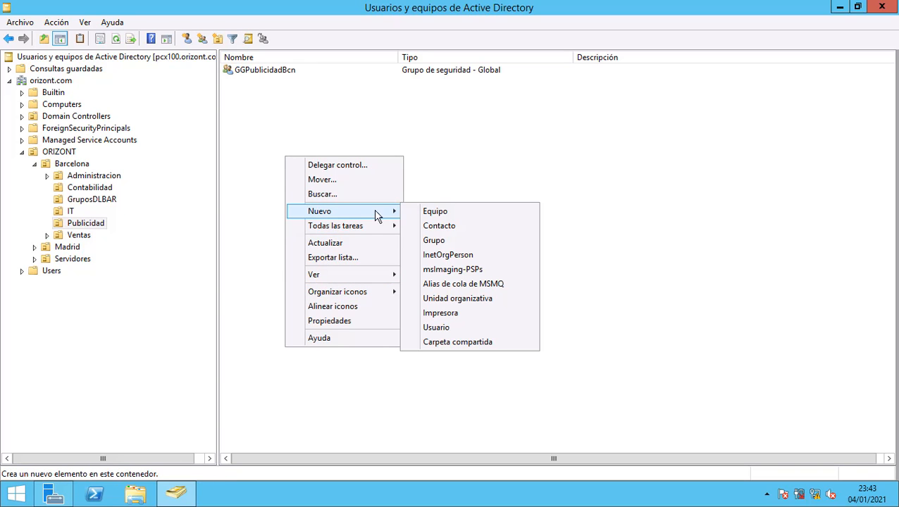
pyautogui.click(448, 330)
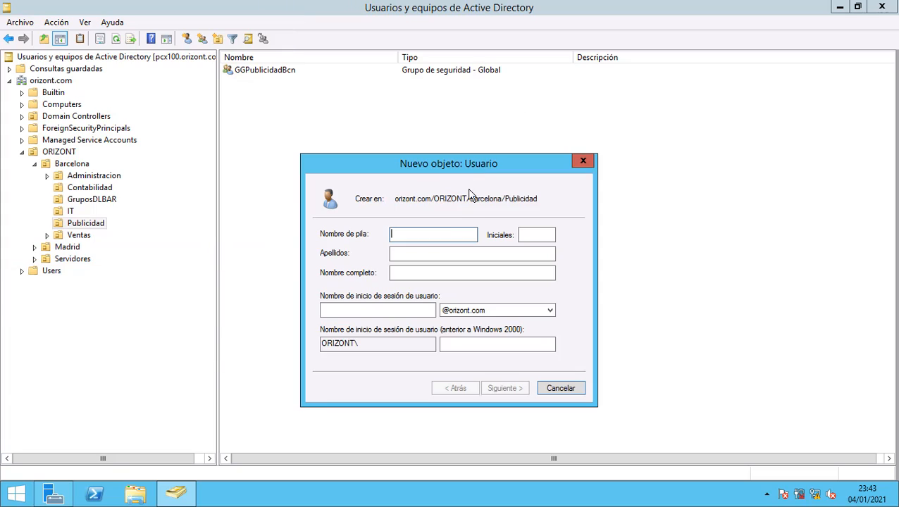
pyautogui.press('Tab')
pyautogui.press('Tab')
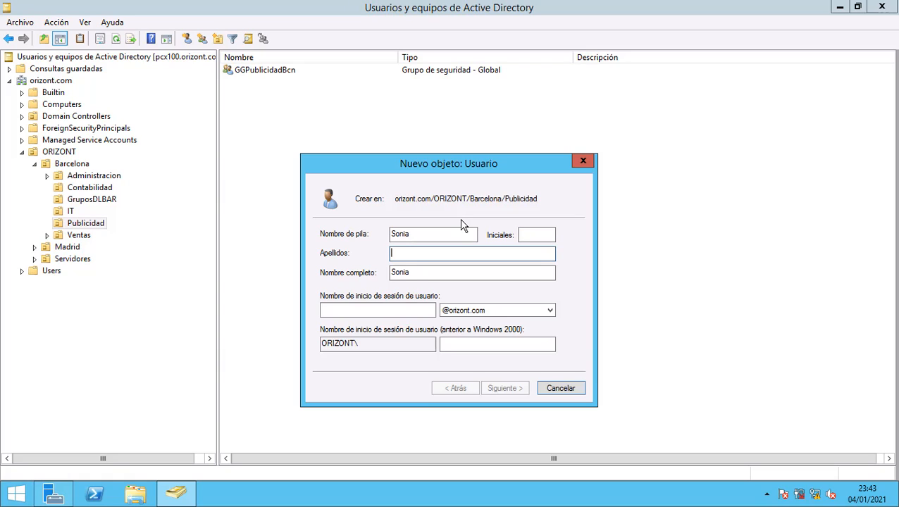
pyautogui.click(404, 309)
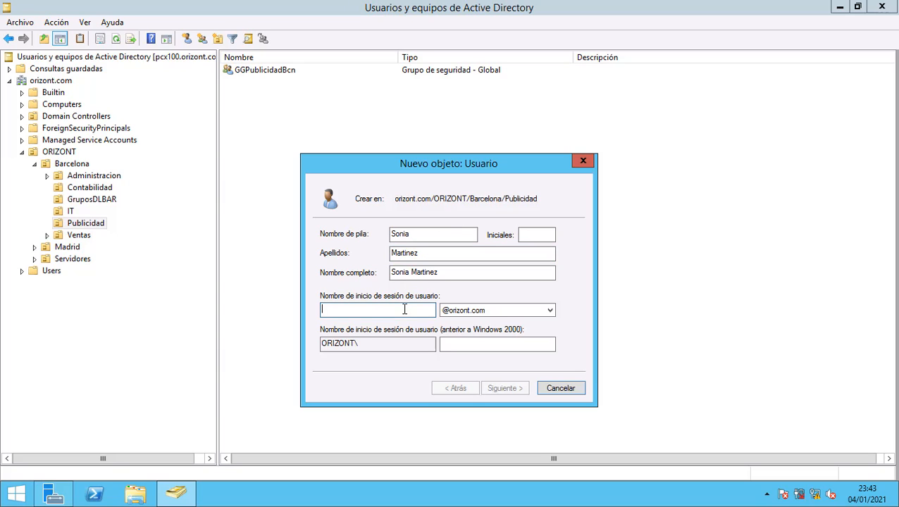
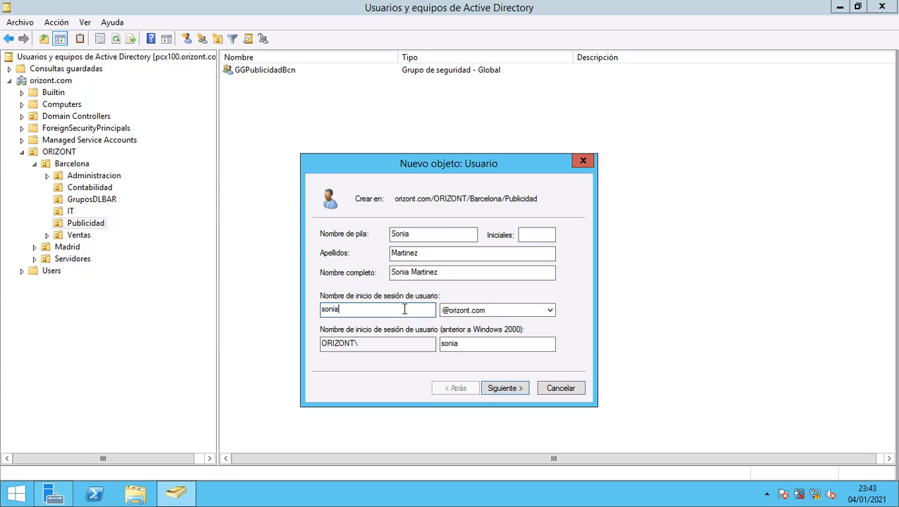
# Set and confirm the user's password, make it never expire, and finish creation.
pyautogui.click(497, 388)
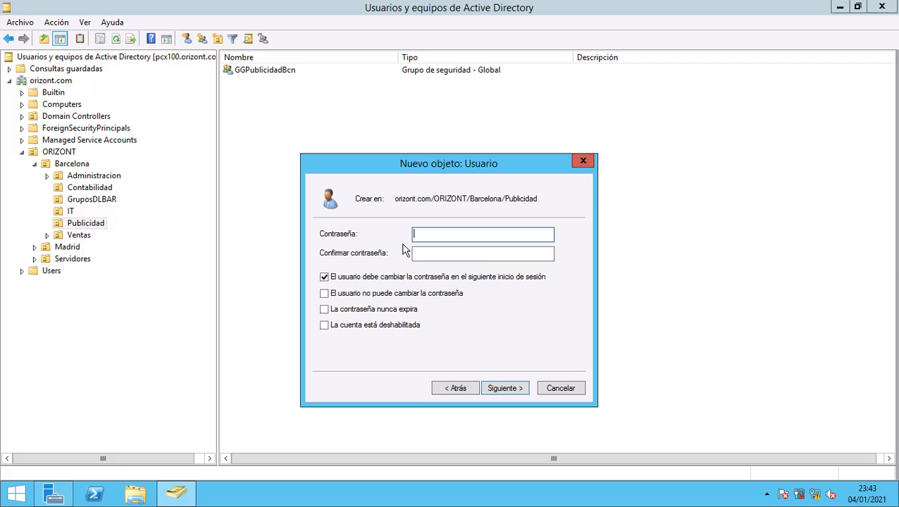
pyautogui.write('••')
pyautogui.press('capslock')
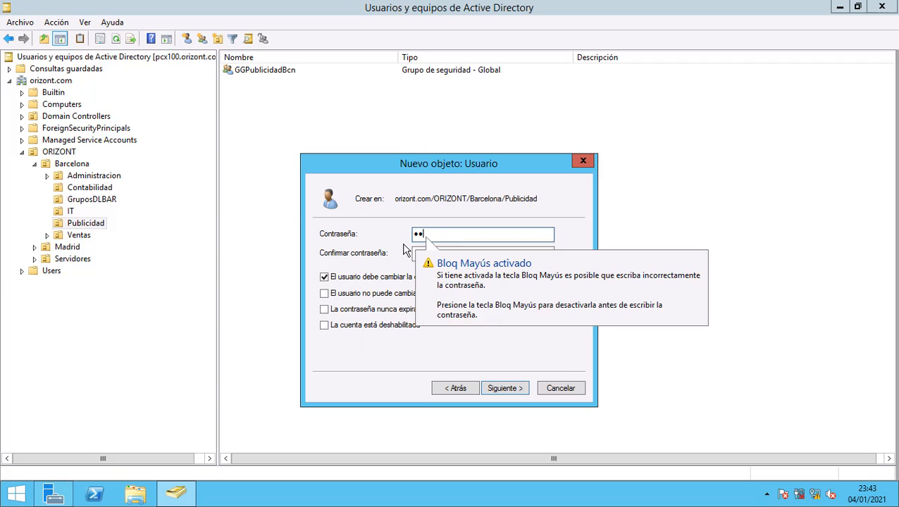
pyautogui.write('•••••••••')
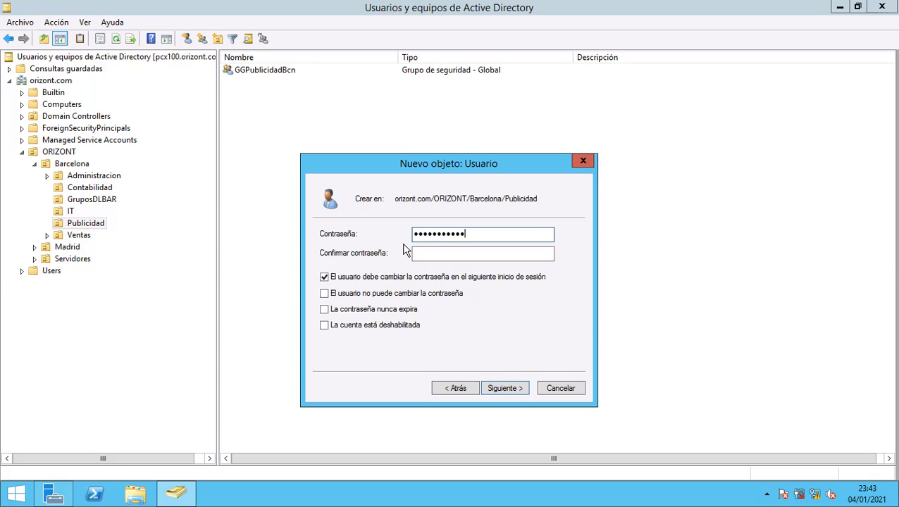
pyautogui.press('Tab')
pyautogui.write('••••••••')
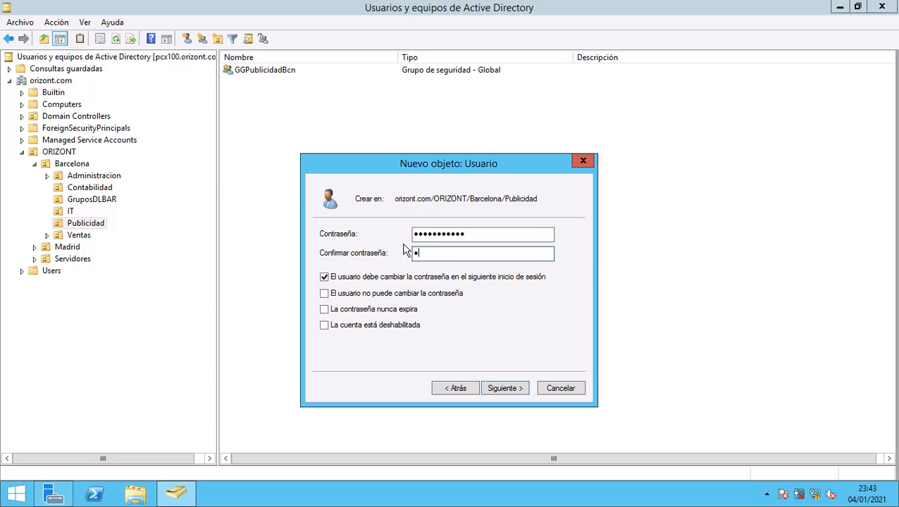
pyautogui.write('•••')
pyautogui.click(327, 309)
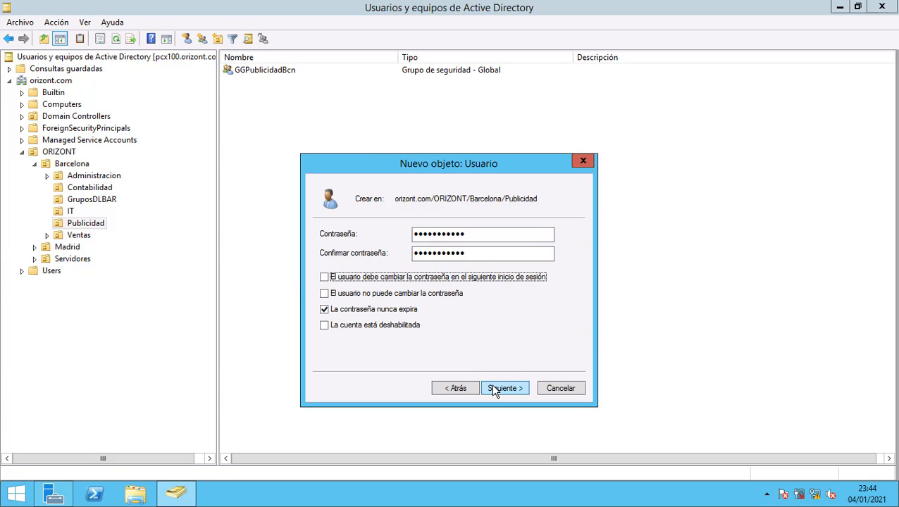
pyautogui.click(495, 391)
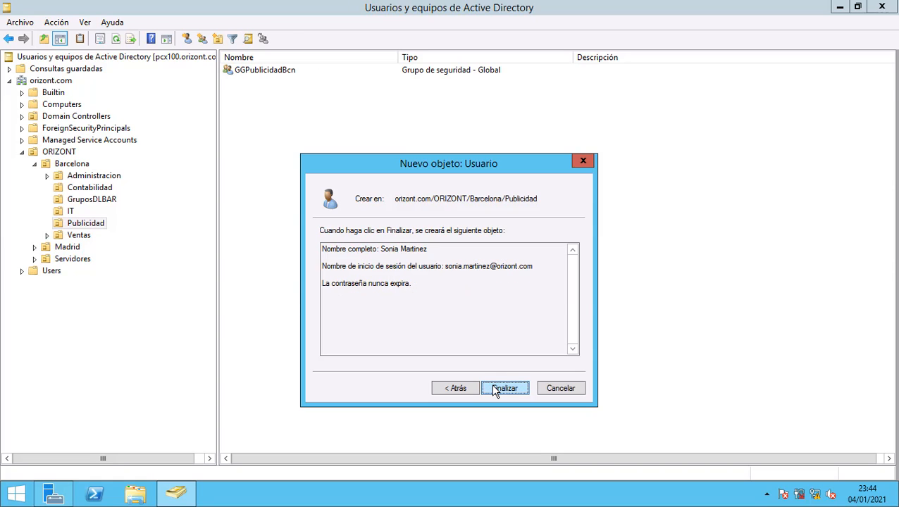
pyautogui.click(496, 391)
# Add the new Publicidad user to GGPublicidadBcn's Miembros list and save the group.
pyautogui.click(270, 72)
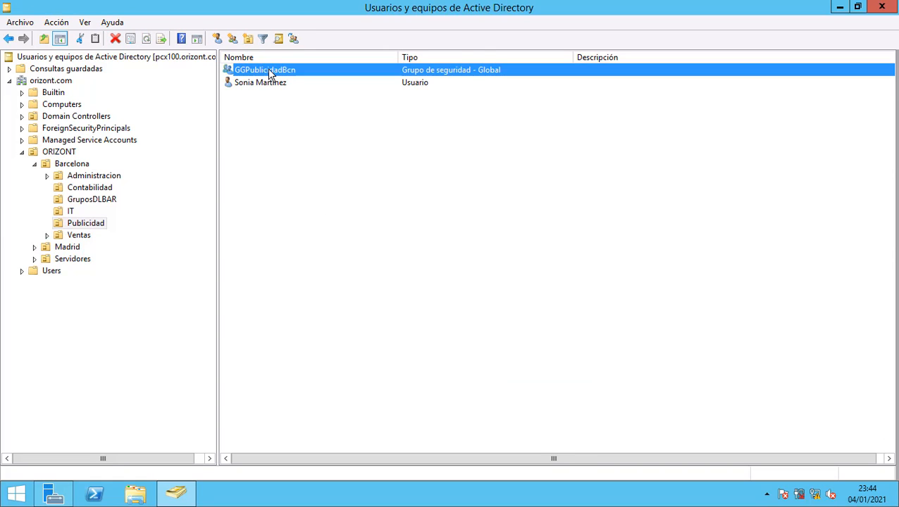
pyautogui.doubleClick(270, 73)
pyautogui.click(455, 144)
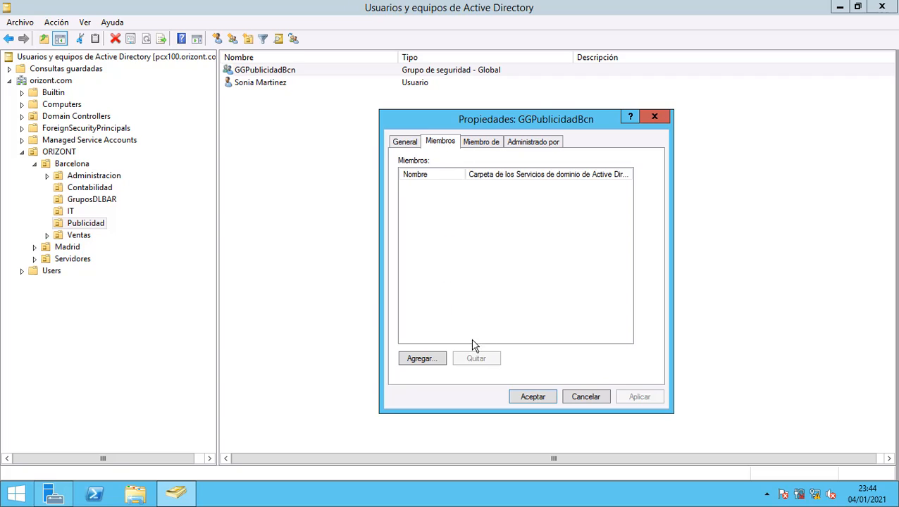
pyautogui.click(421, 360)
pyautogui.write('sonia')
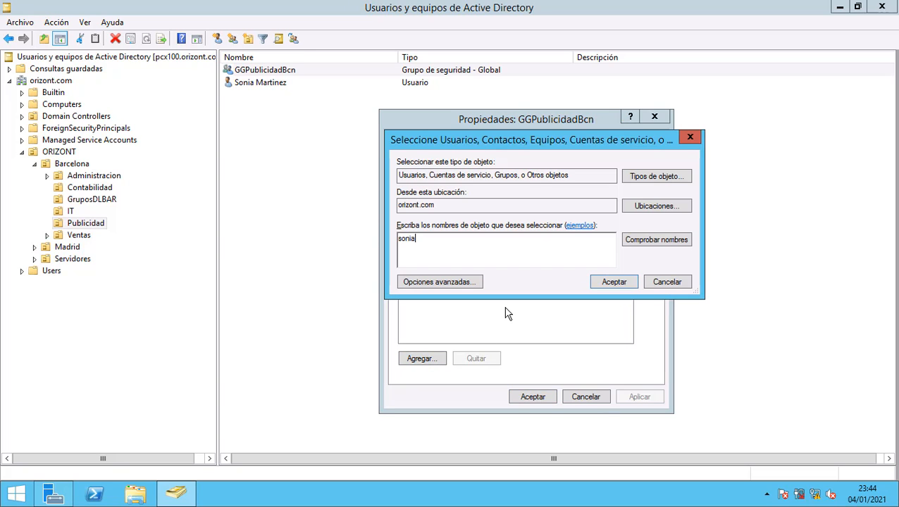
pyautogui.press('Return')
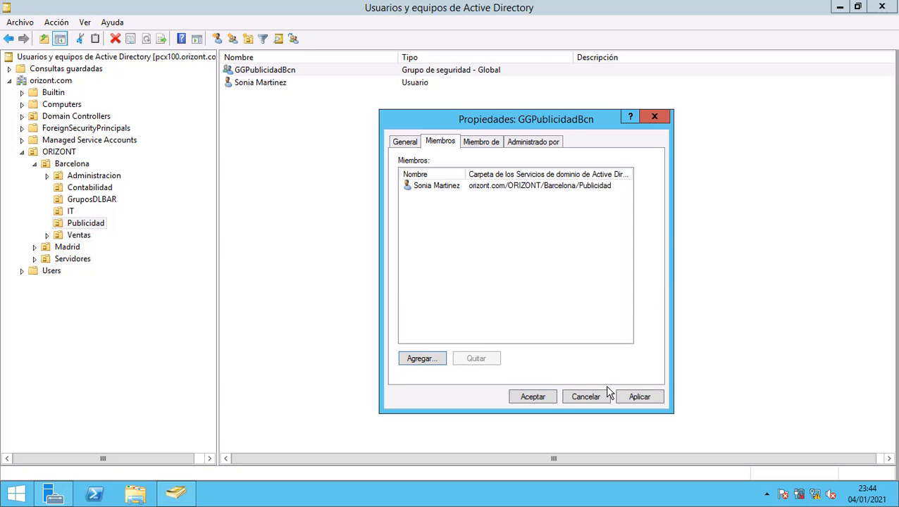
pyautogui.click(621, 396)
pyautogui.click(538, 400)
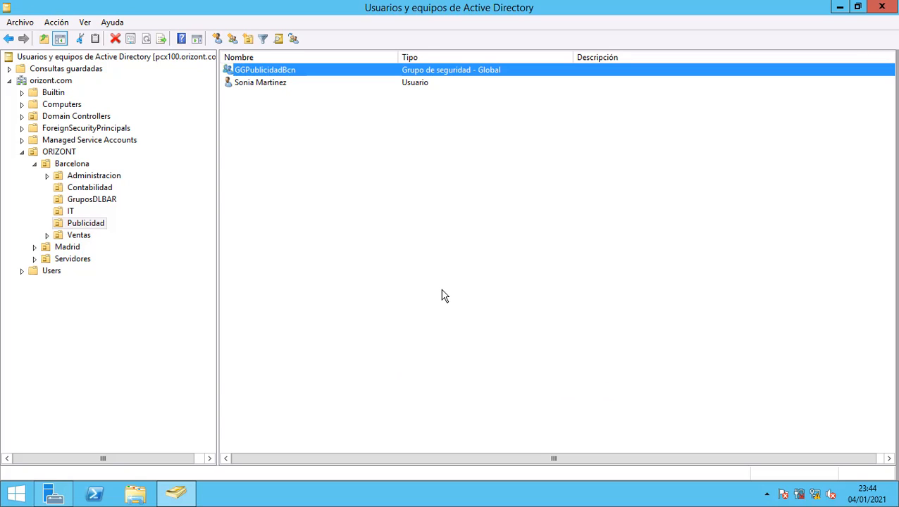
pyautogui.click(320, 184)
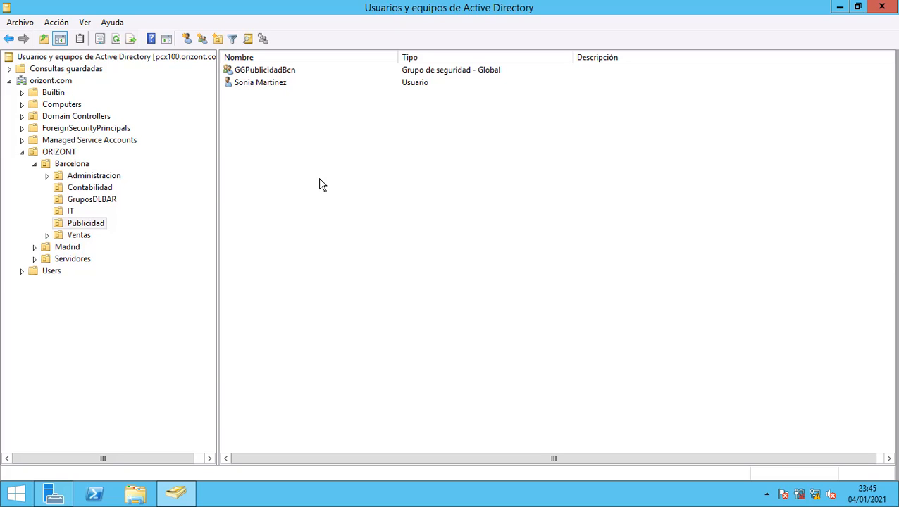
# In GruposDLBAR, open DL_AdministracionBcn_FC's members and search for groups matching 'gg'.
pyautogui.click(108, 200)
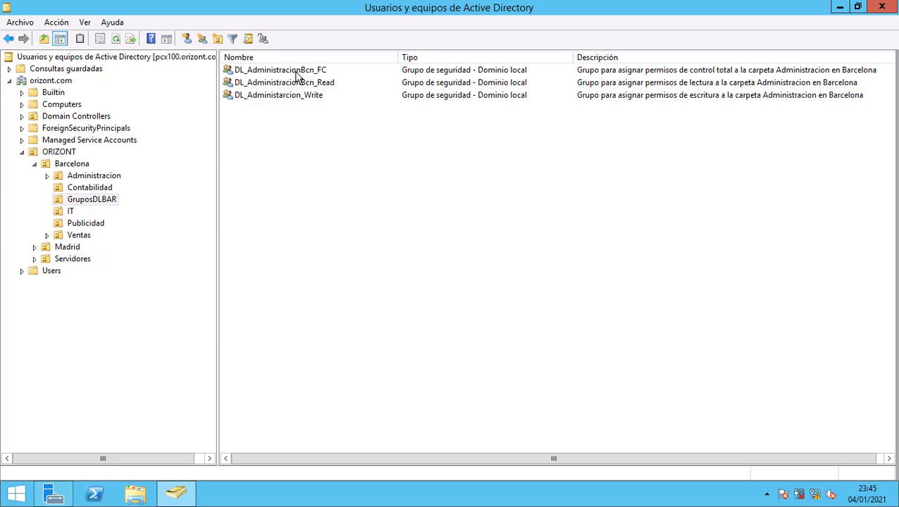
pyautogui.doubleClick(299, 76)
pyautogui.click(429, 141)
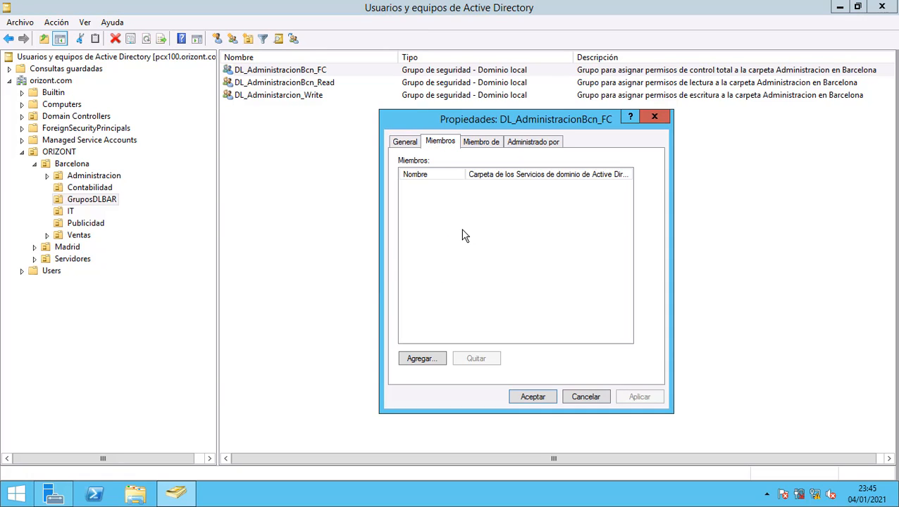
pyautogui.click(436, 360)
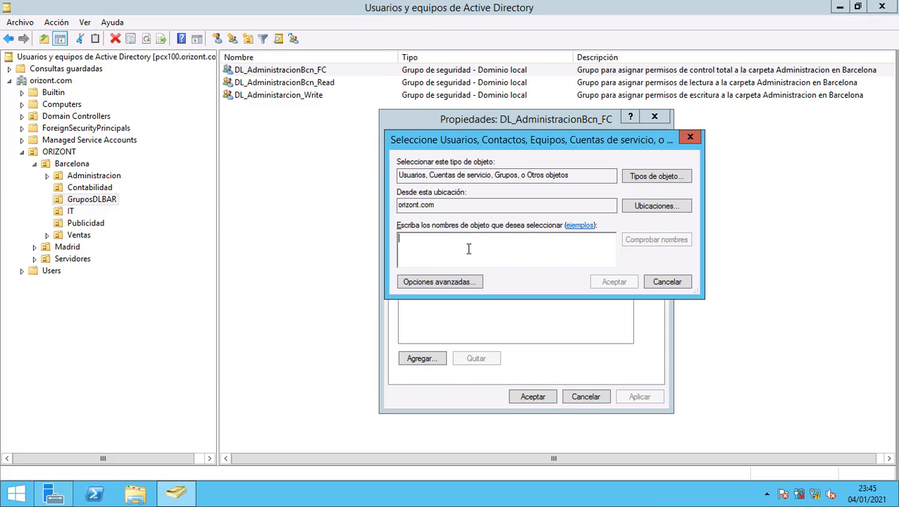
pyautogui.write('gg')
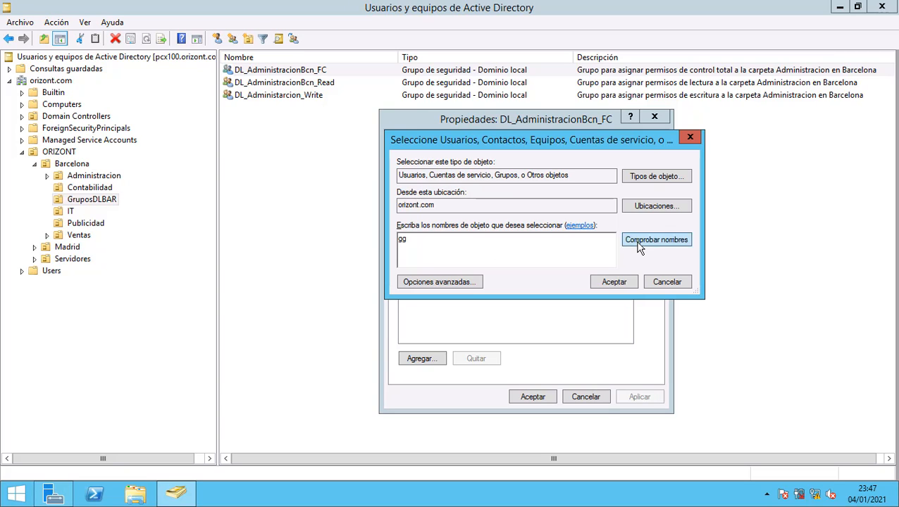
pyautogui.click(637, 243)
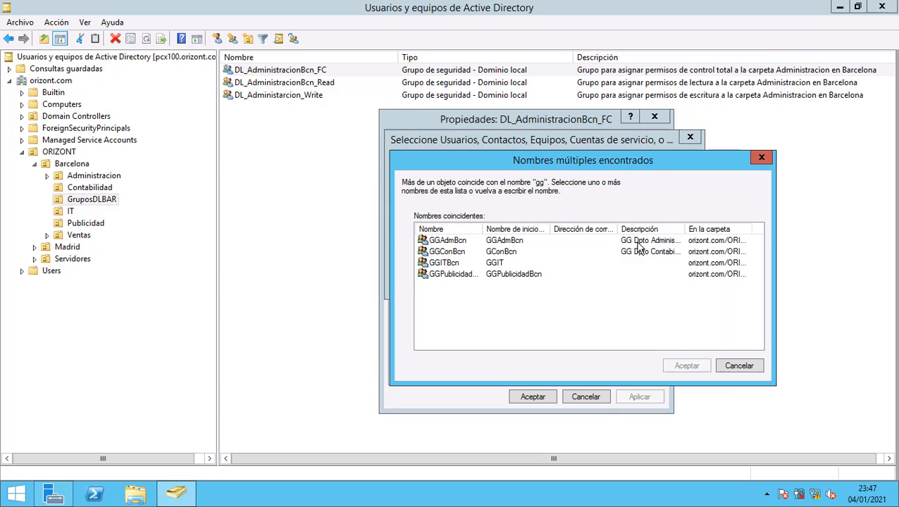
# Add GGAdmBcn and GGConBcn as members, then apply and close the properties.
pyautogui.click(455, 241)
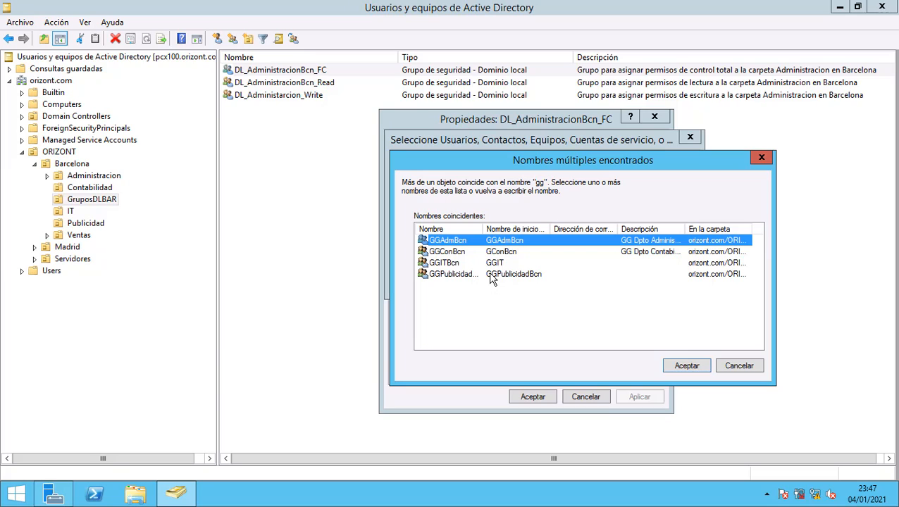
pyautogui.keyDown('ctrl'); pyautogui.click(458, 253); pyautogui.keyUp('ctrl')
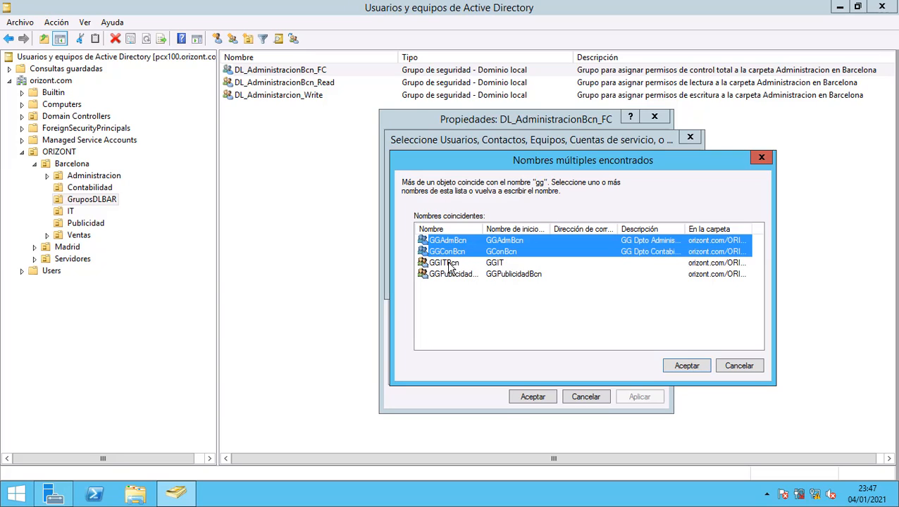
pyautogui.click(691, 364)
pyautogui.click(620, 282)
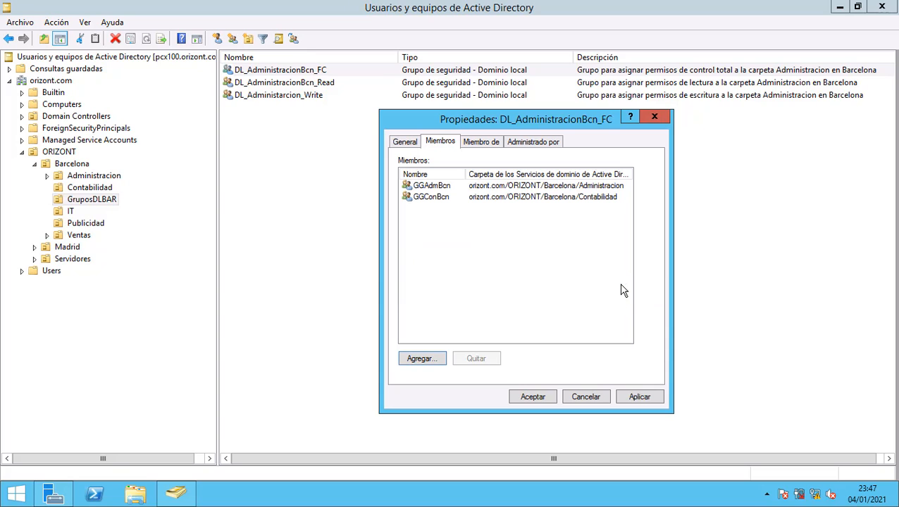
pyautogui.click(651, 398)
pyautogui.click(533, 396)
pyautogui.click(339, 161)
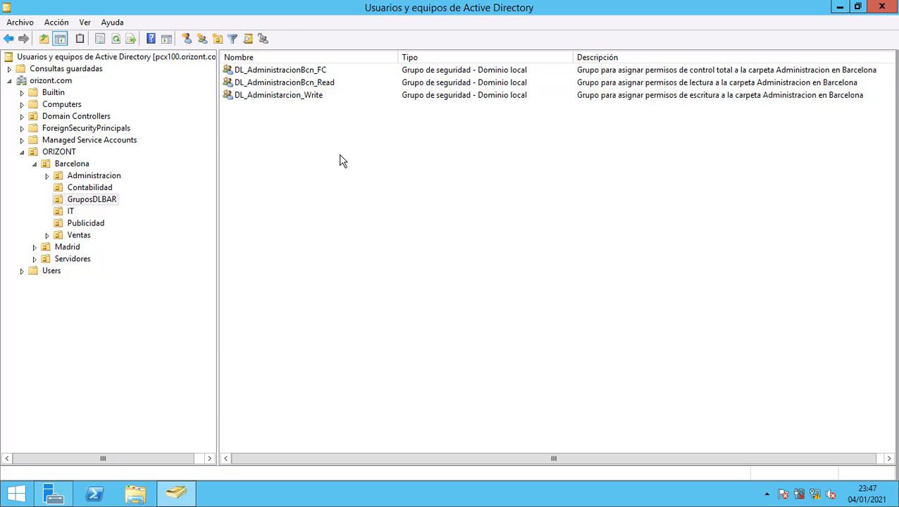
# Add GGPublicidadBcn, found by searching 'gg', to DL_AdministracionBcn_Read's members and apply.
pyautogui.doubleClick(288, 83)
pyautogui.click(444, 143)
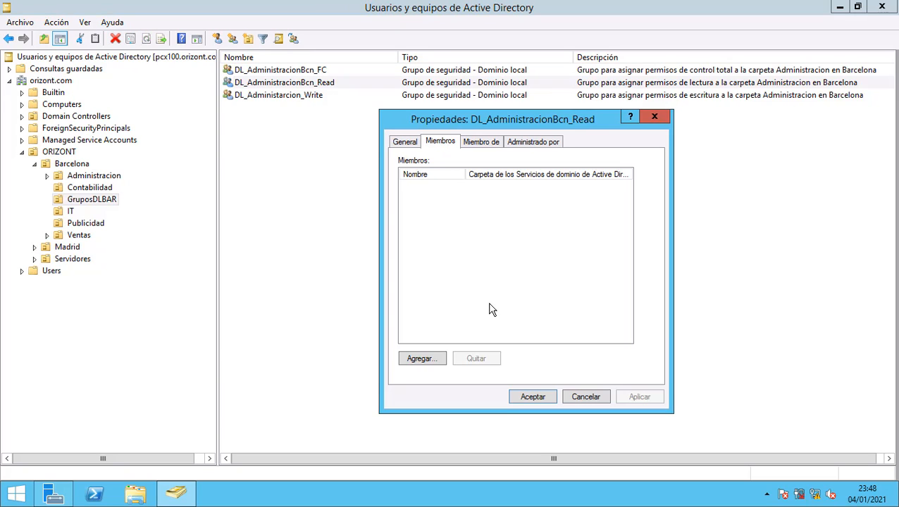
pyautogui.click(437, 360)
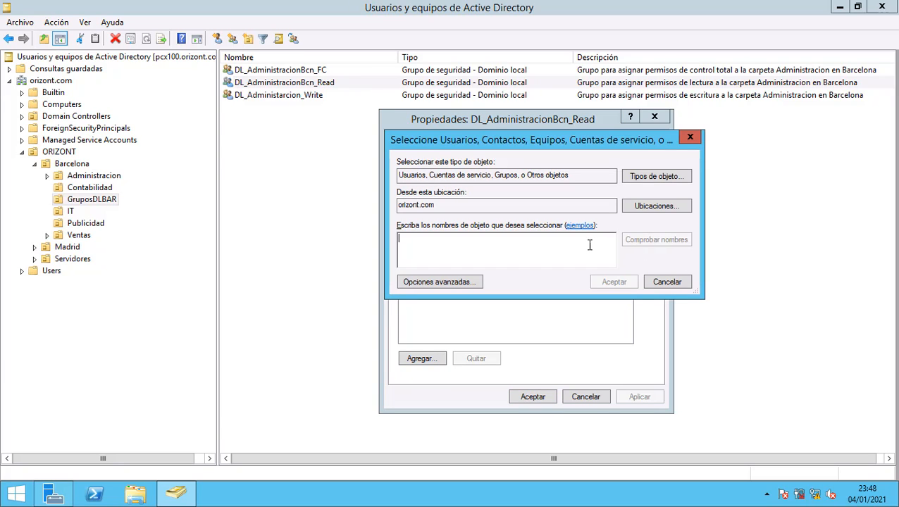
pyautogui.write('gg')
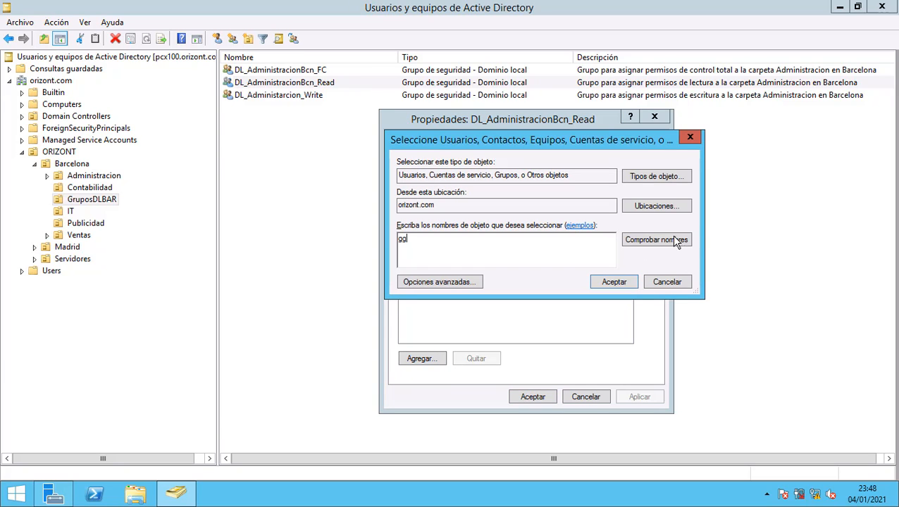
pyautogui.click(688, 242)
pyautogui.click(525, 275)
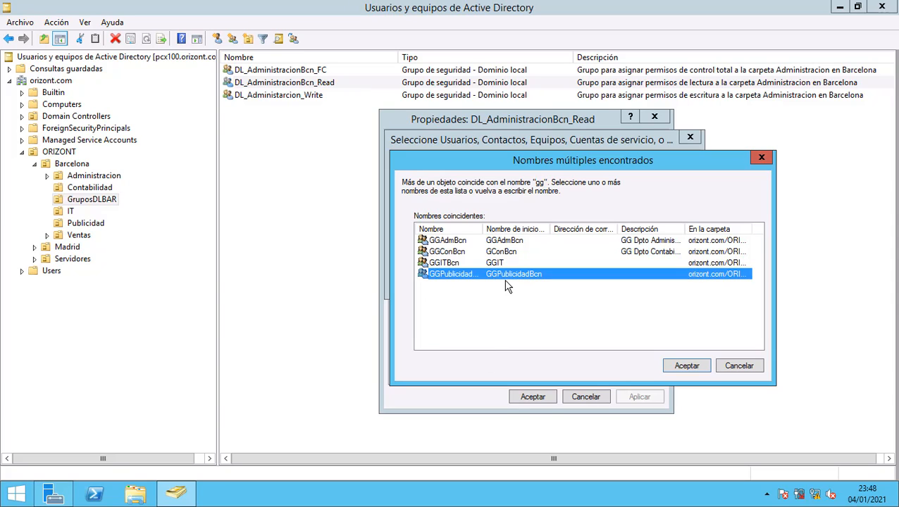
pyautogui.click(699, 367)
pyautogui.click(614, 282)
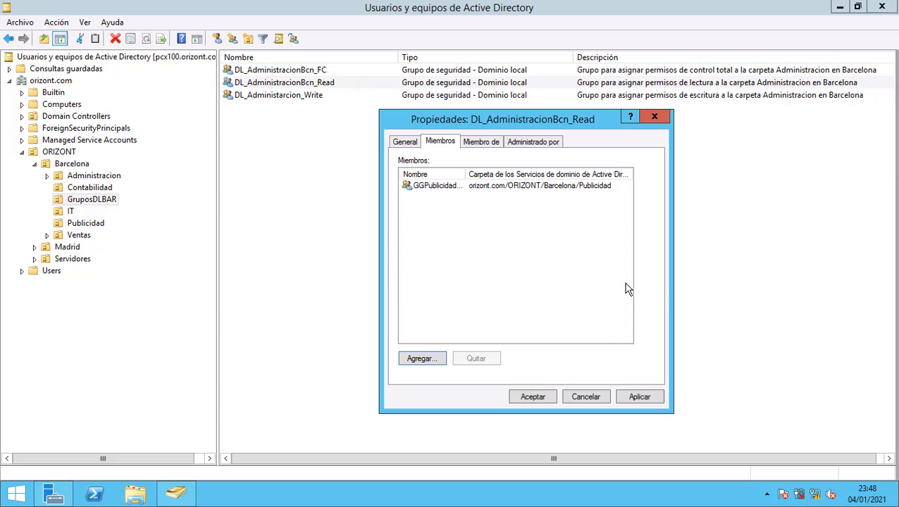
pyautogui.click(645, 398)
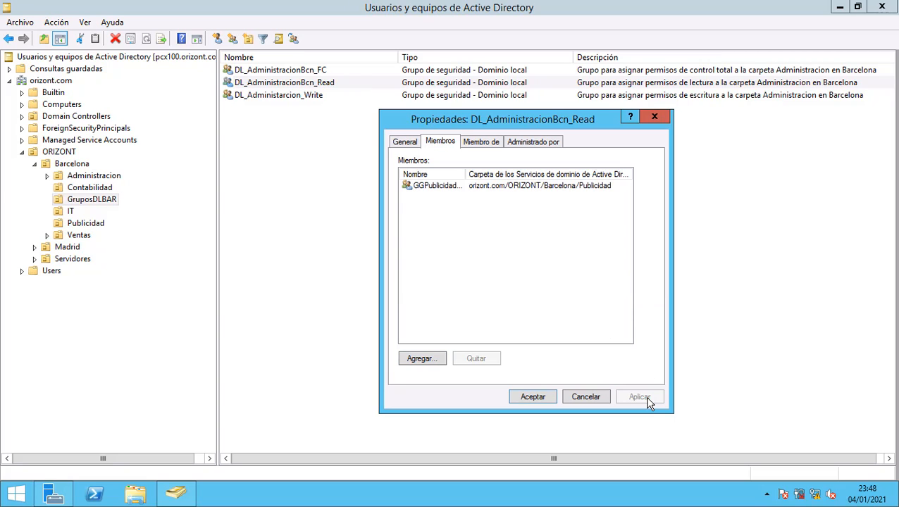
pyautogui.click(534, 397)
pyautogui.click(267, 144)
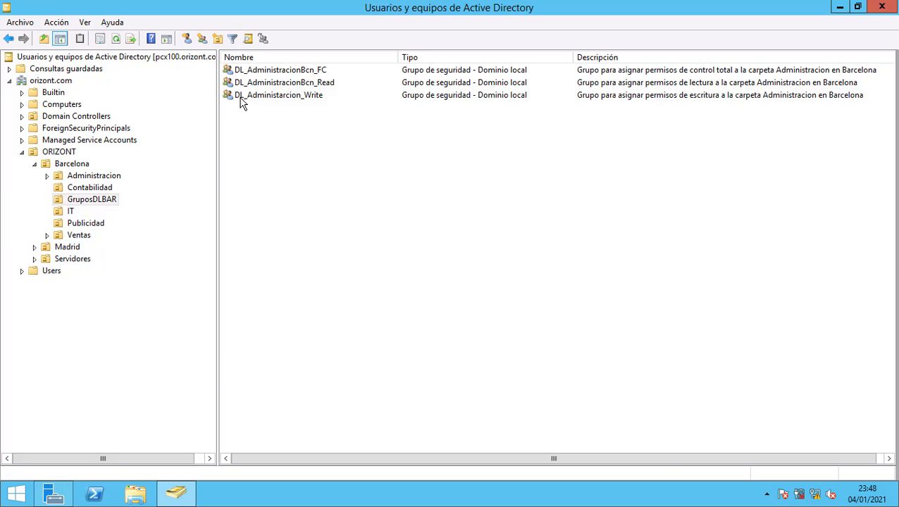
# Add GGITBcn, found by searching 'gg', to DL_Administracion_Write's members and apply.
pyautogui.doubleClick(298, 99)
pyautogui.click(444, 143)
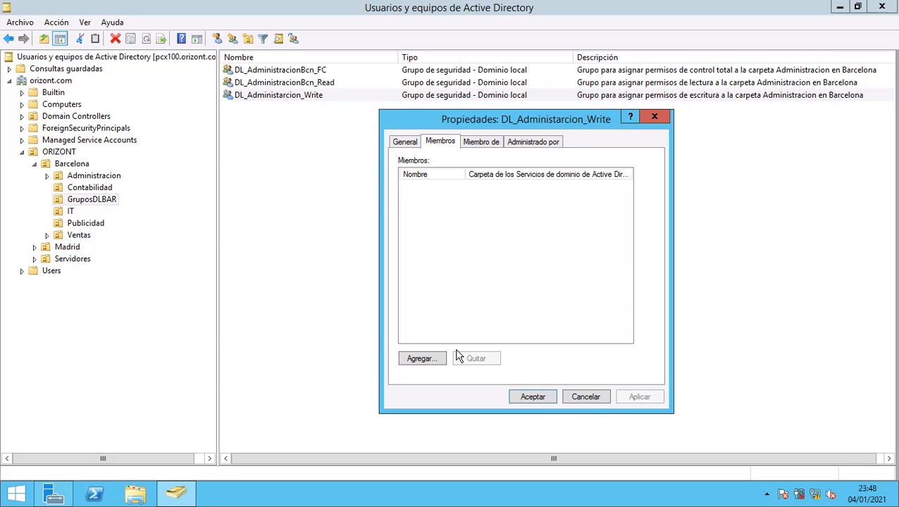
pyautogui.click(423, 360)
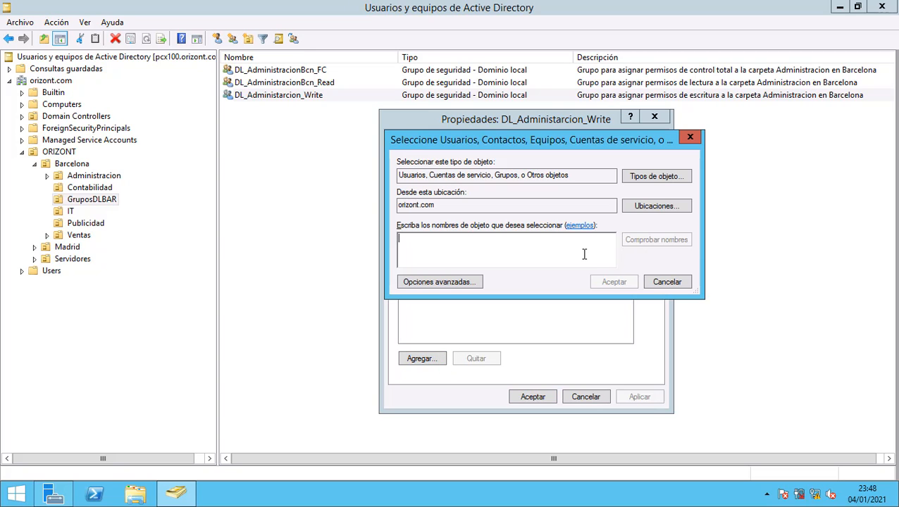
pyautogui.write('gg')
pyautogui.click(683, 243)
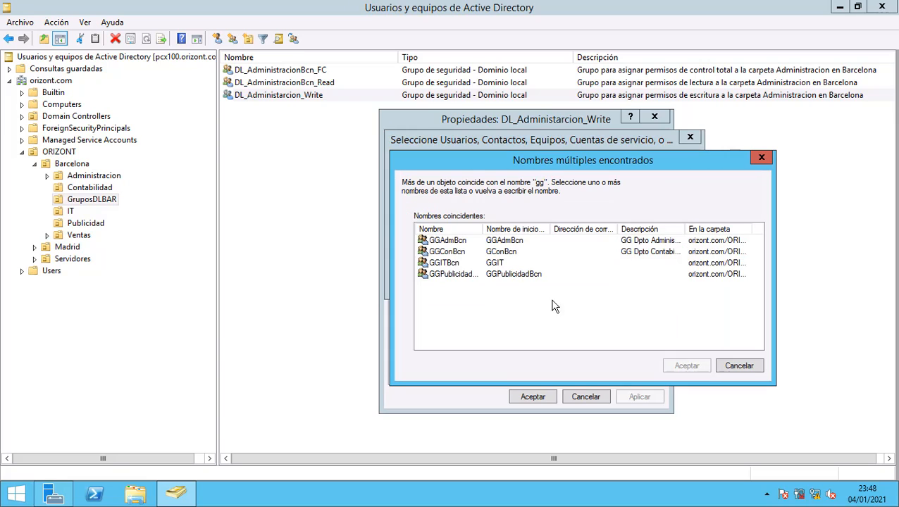
pyautogui.click(492, 266)
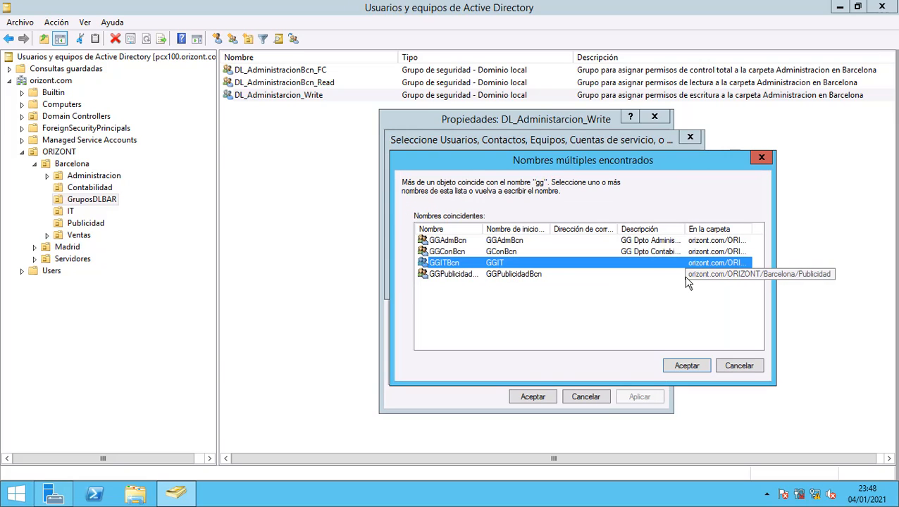
pyautogui.click(679, 371)
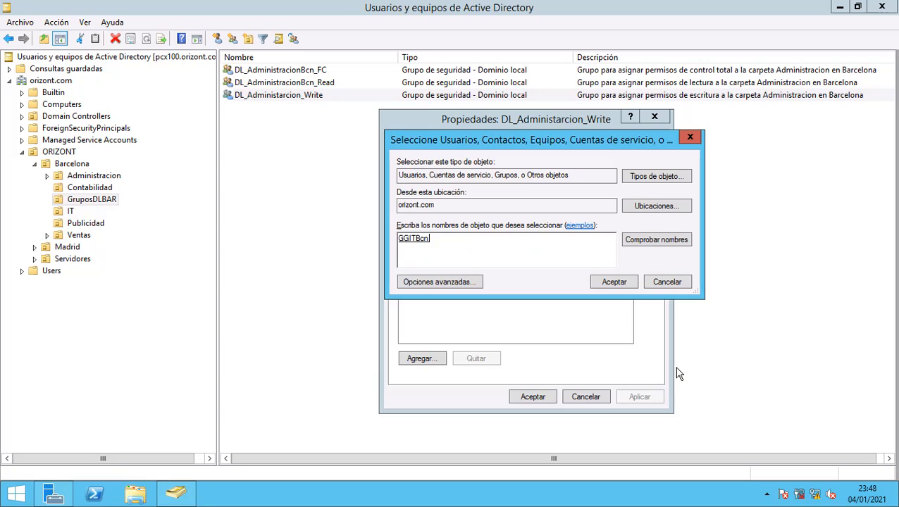
pyautogui.click(604, 284)
pyautogui.click(648, 395)
pyautogui.click(541, 398)
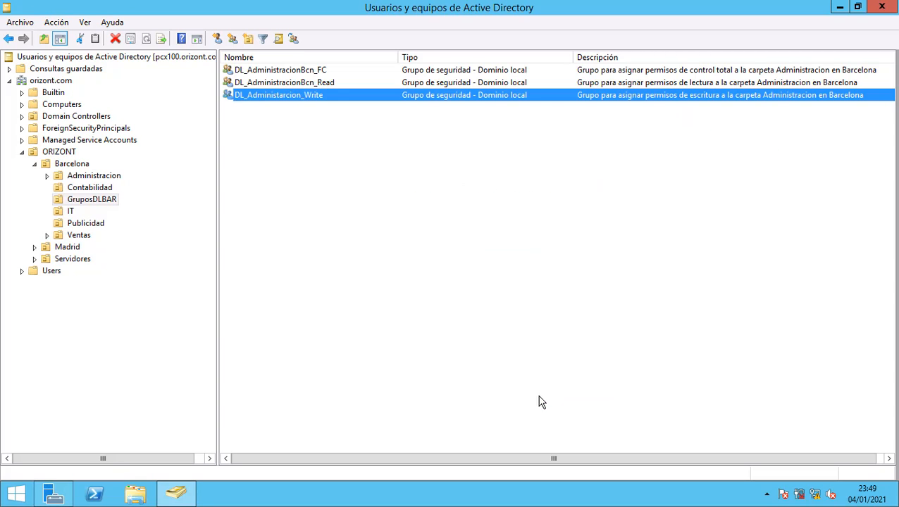
pyautogui.click(453, 306)
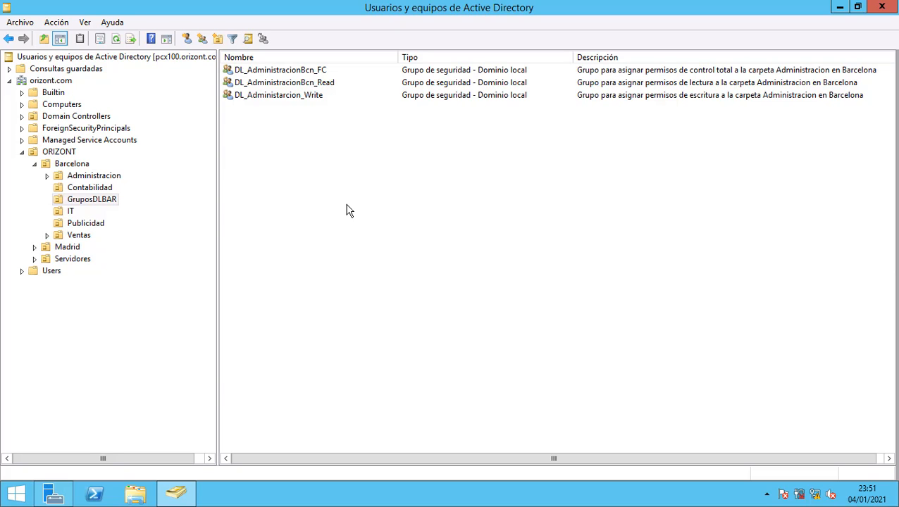
# Browse to Backup (H:)\Shares\Grupos in a maximized File Explorer to list the seven department folders.
pyautogui.click(135, 494)
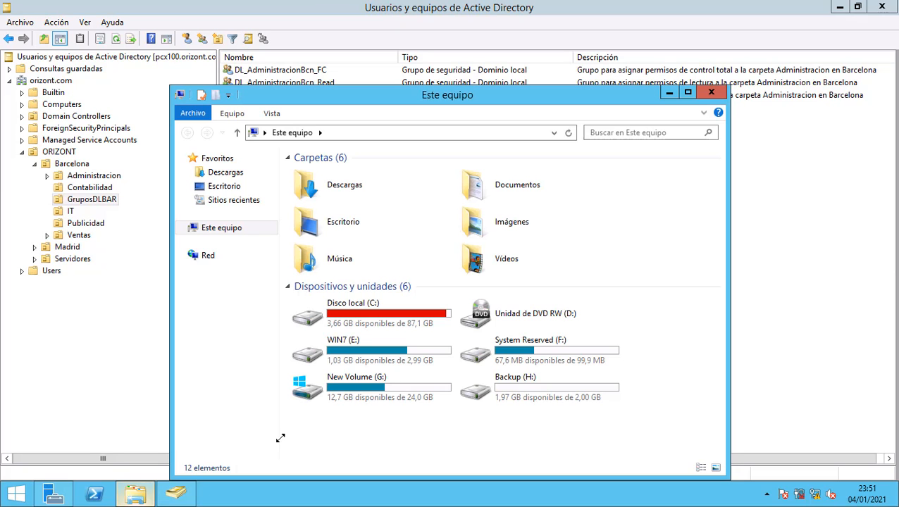
pyautogui.doubleClick(582, 386)
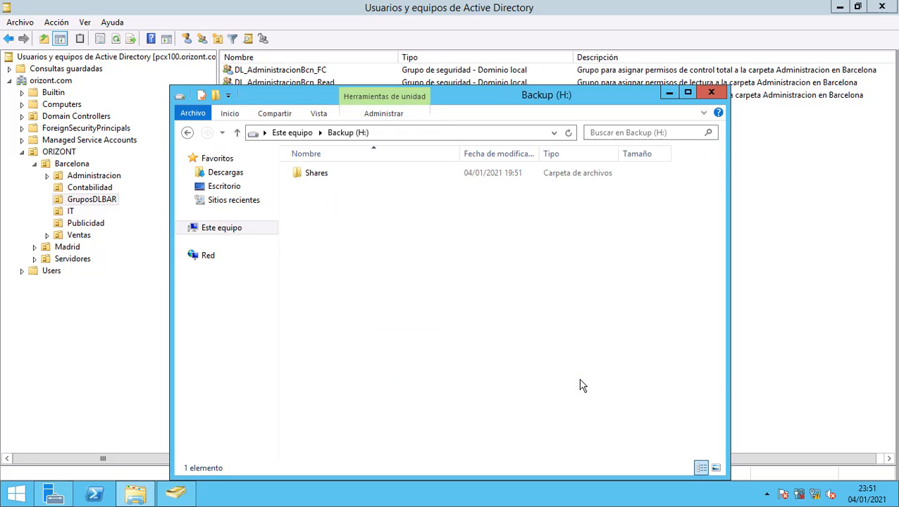
pyautogui.doubleClick(320, 176)
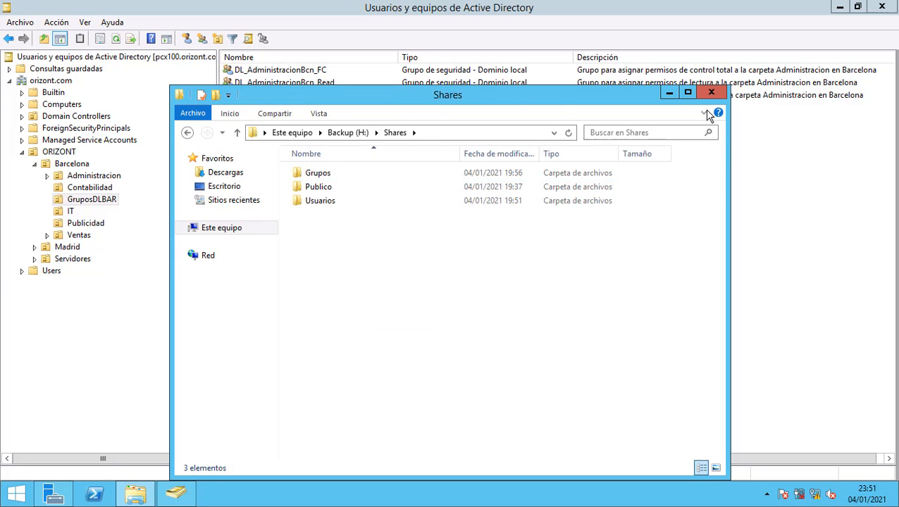
pyautogui.click(688, 93)
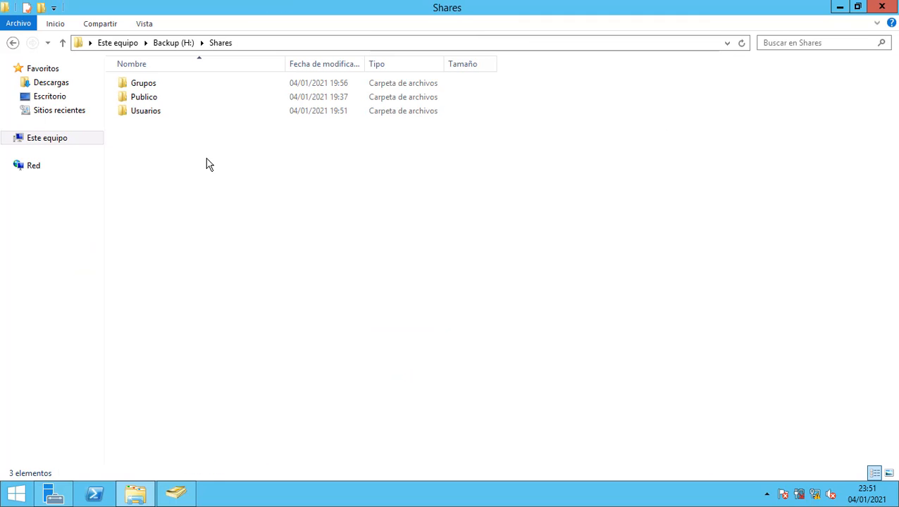
pyautogui.doubleClick(167, 88)
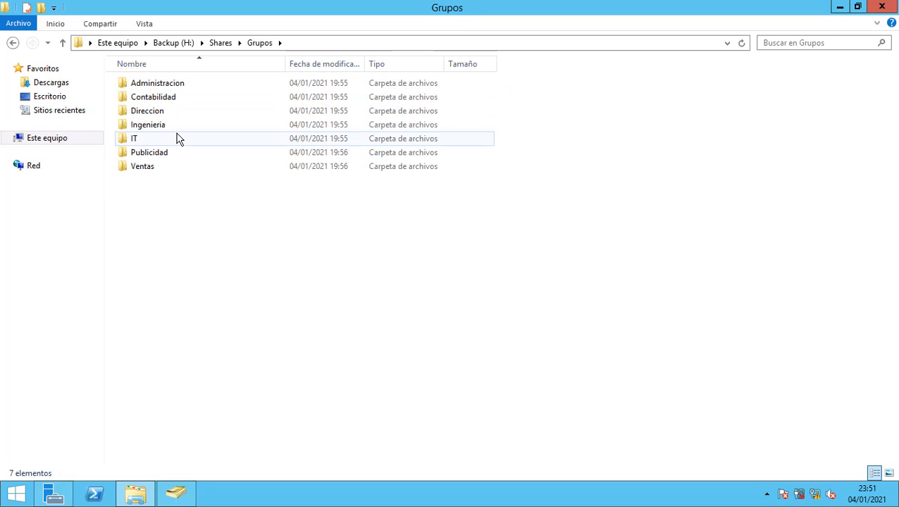
# Disable inheritance on Administracion, converting its four inherited entries into explicit permissions, and apply.
pyautogui.rightClick(191, 90)
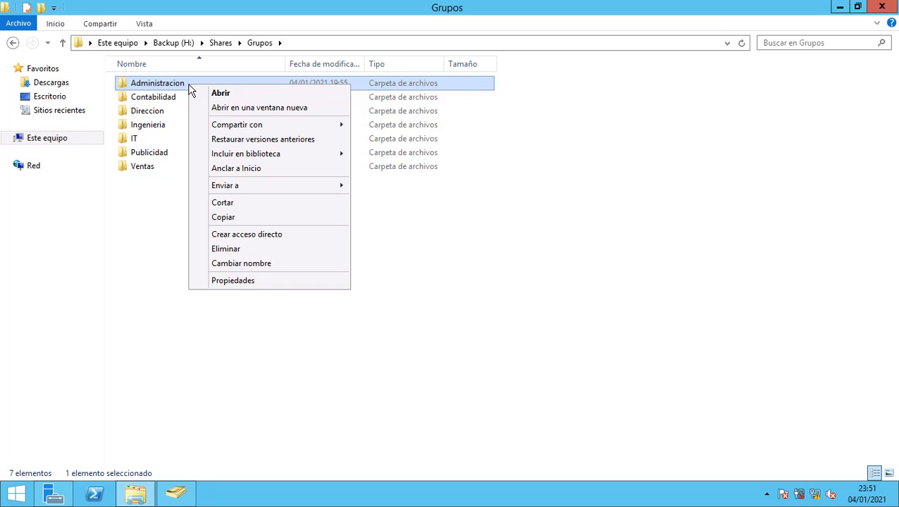
pyautogui.click(243, 280)
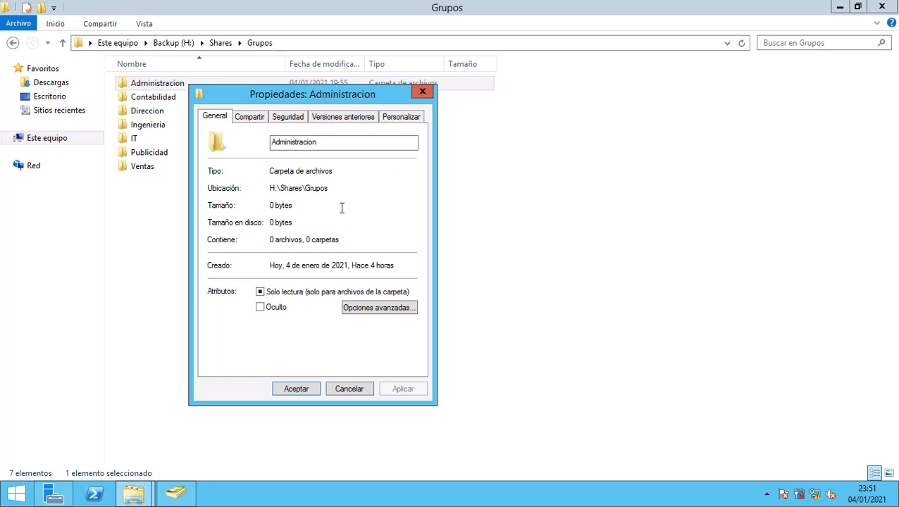
pyautogui.click(296, 118)
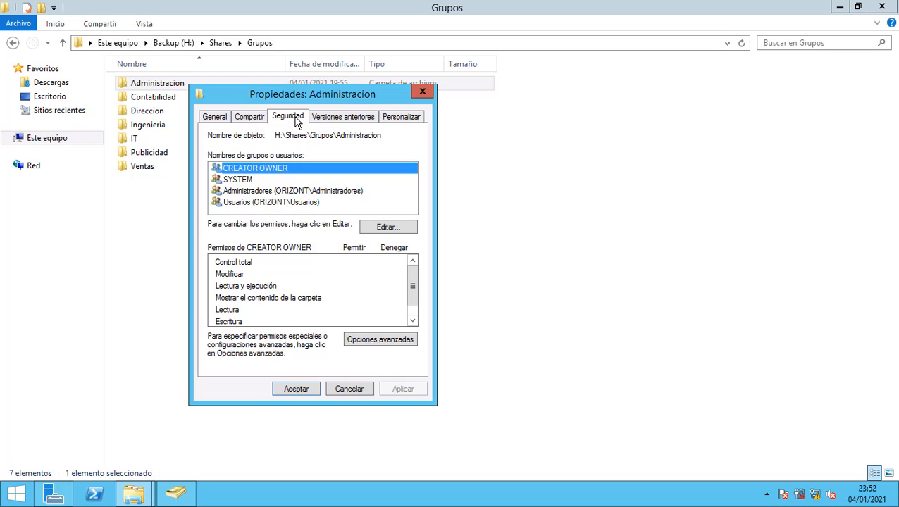
pyautogui.click(379, 341)
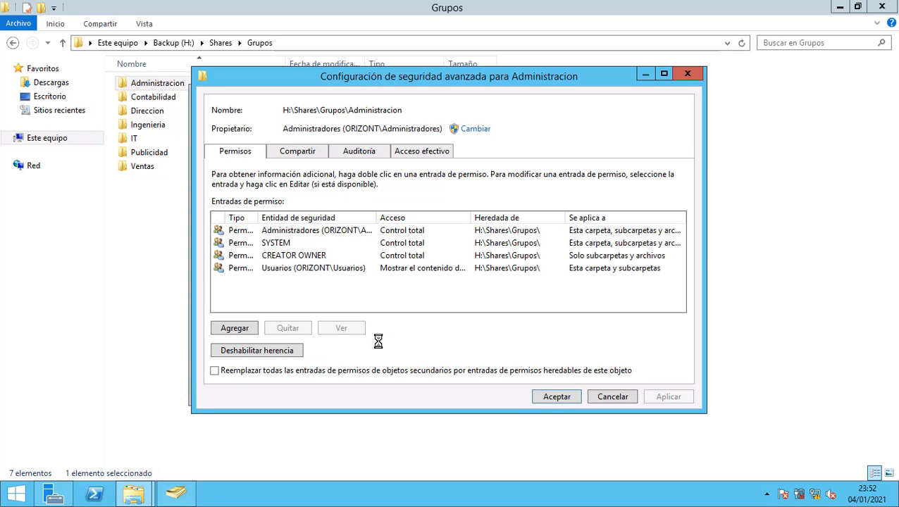
pyautogui.click(256, 351)
pyautogui.click(437, 237)
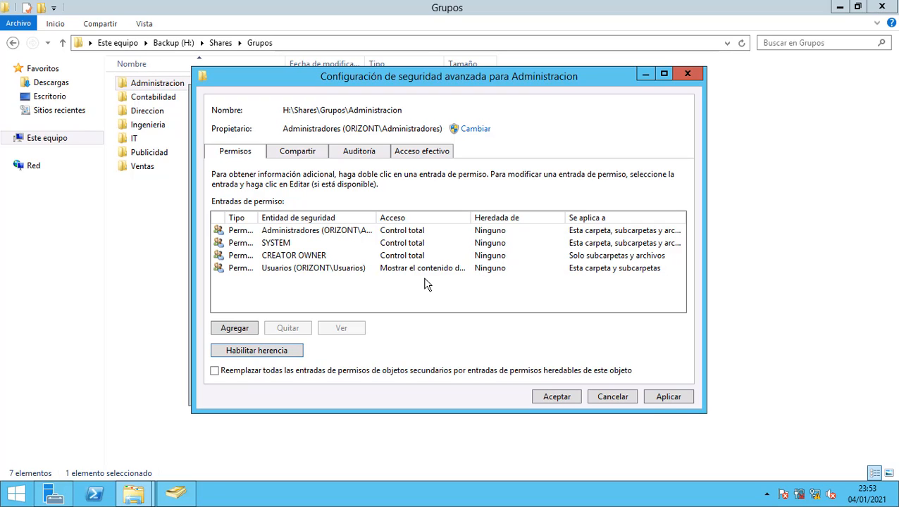
pyautogui.click(665, 397)
pyautogui.click(570, 398)
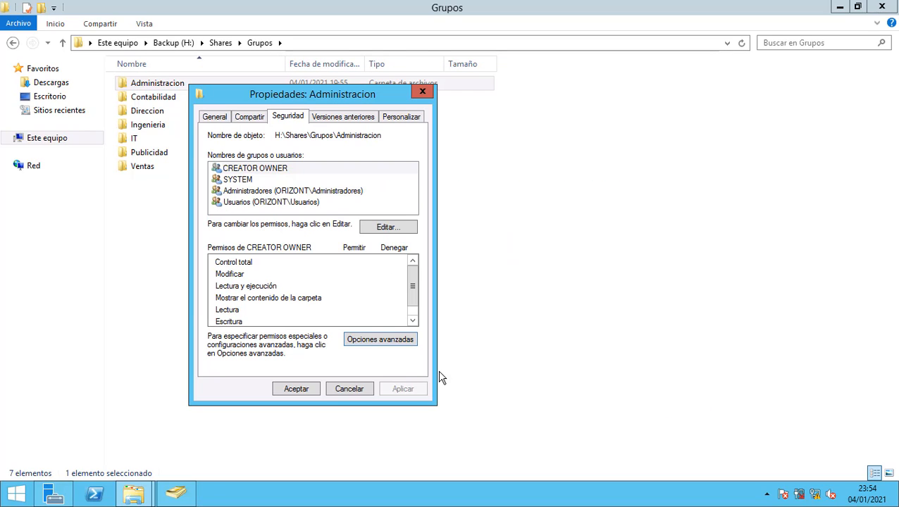
# Remove ORIZONT\Usuarios from Administracion's permissions, leaving CREATOR OWNER, SYSTEM and Administradores.
pyautogui.click(254, 203)
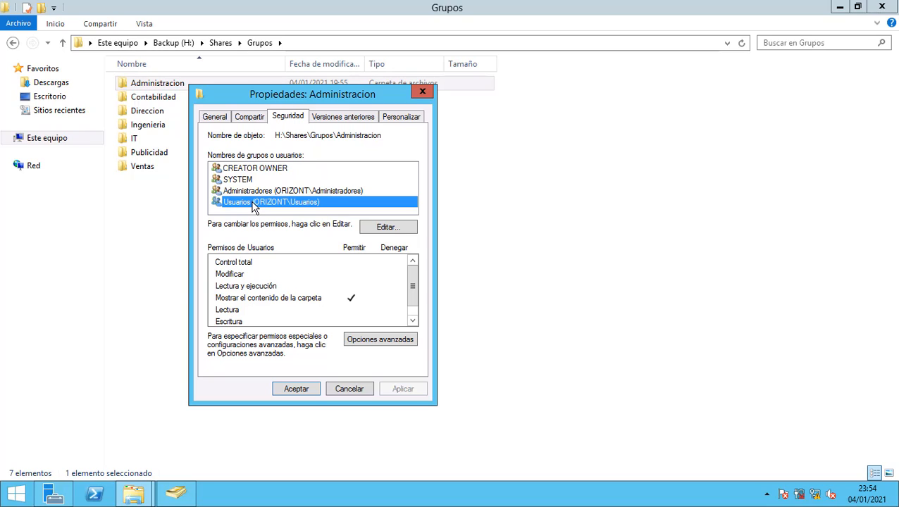
pyautogui.click(387, 230)
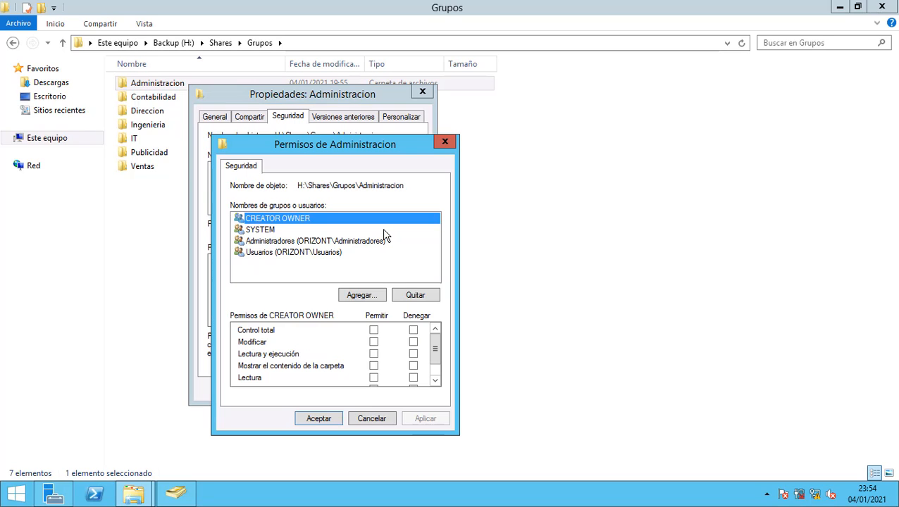
pyautogui.click(273, 254)
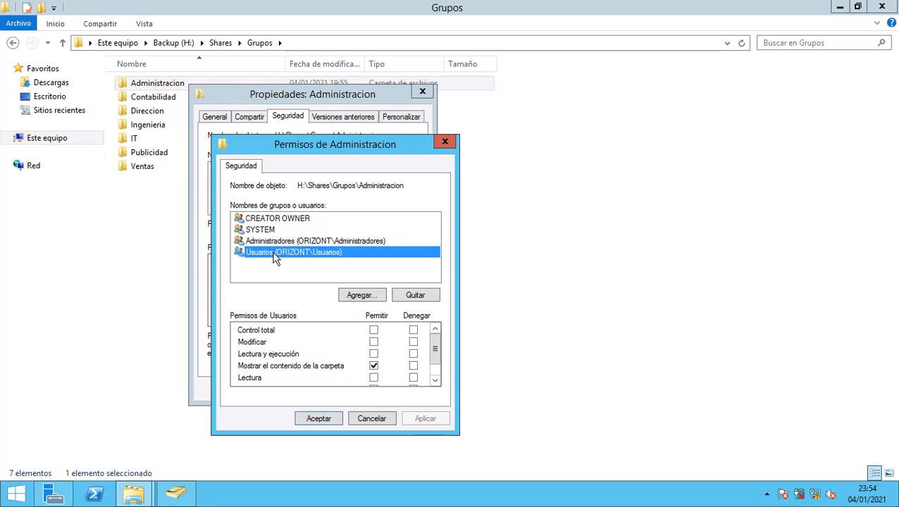
pyautogui.click(415, 295)
pyautogui.click(435, 418)
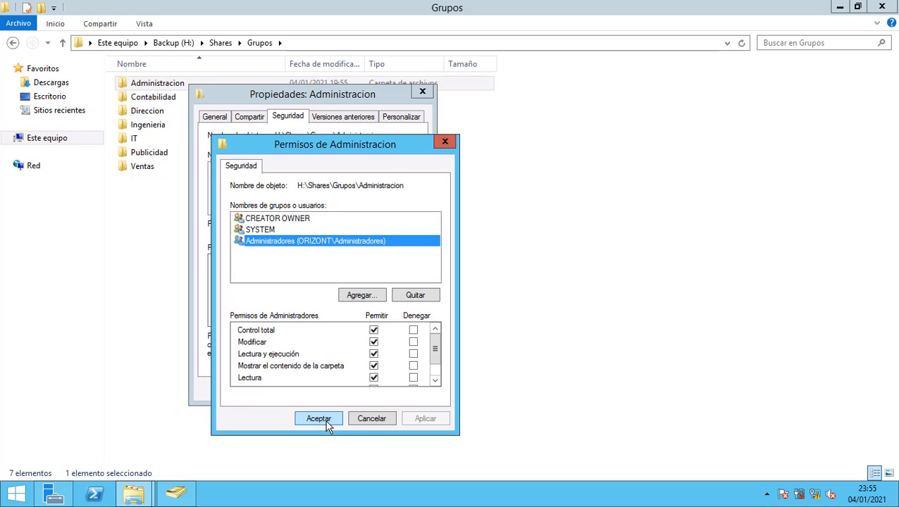
# Add DL_AdministracionBcn_FC, found by searching 'dl', to Administracion's permissions and apply.
pyautogui.click(365, 296)
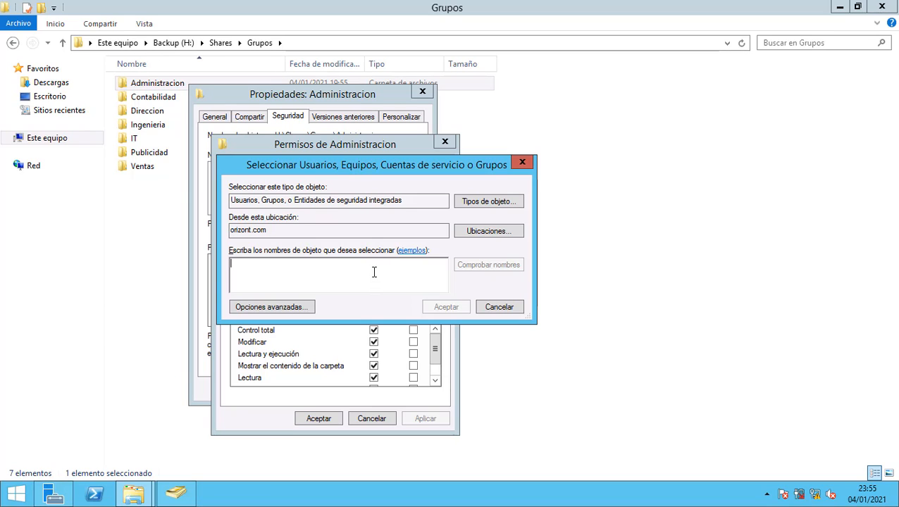
pyautogui.write('d')
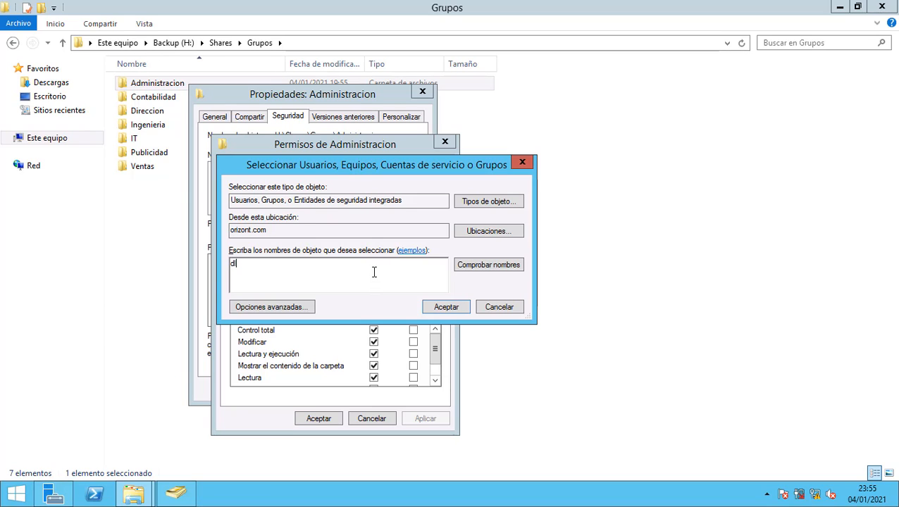
pyautogui.click(479, 265)
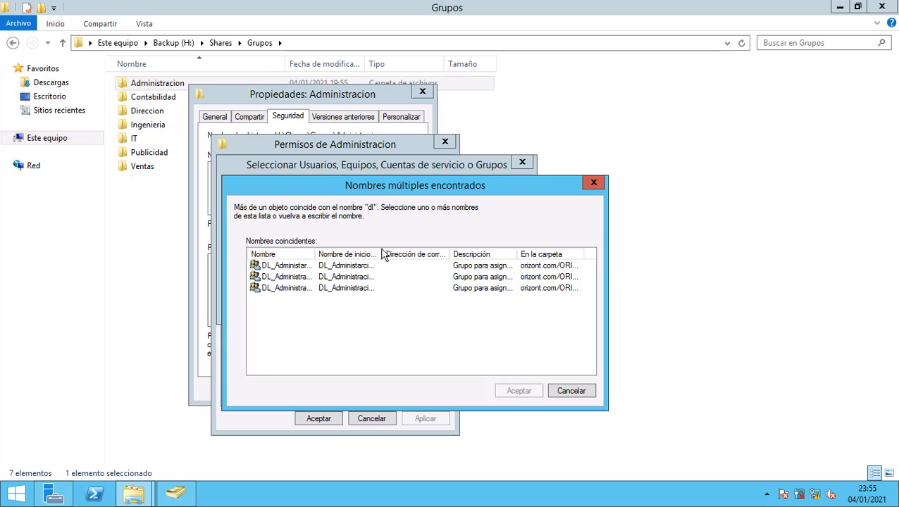
pyautogui.moveTo(315, 255); pyautogui.dragTo(376, 255)
pyautogui.click(337, 280)
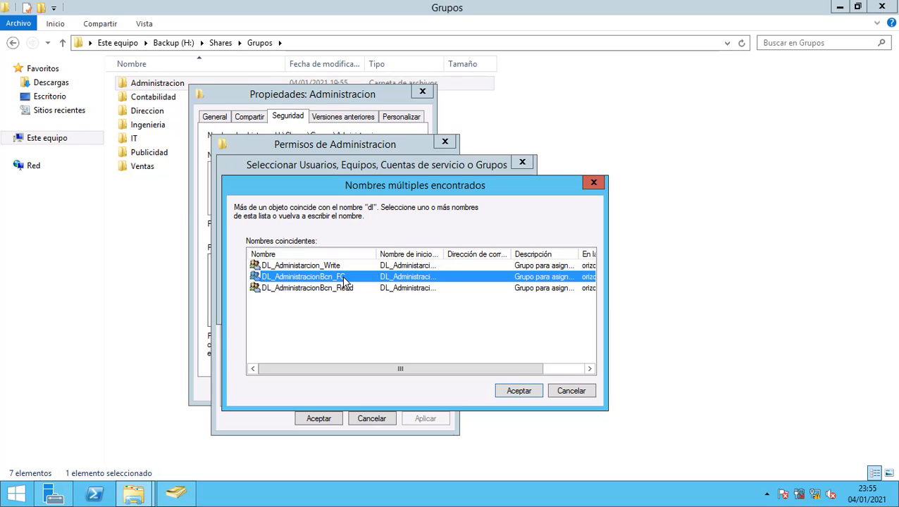
pyautogui.click(514, 390)
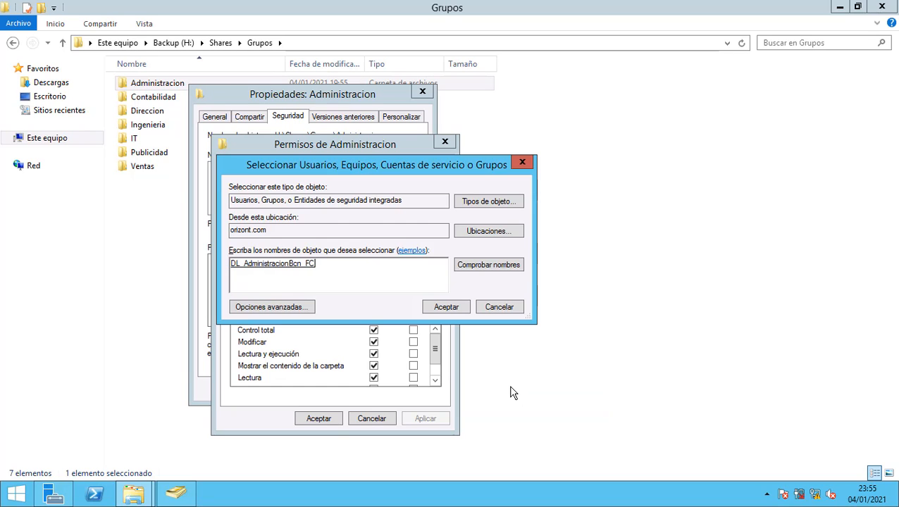
pyautogui.click(444, 308)
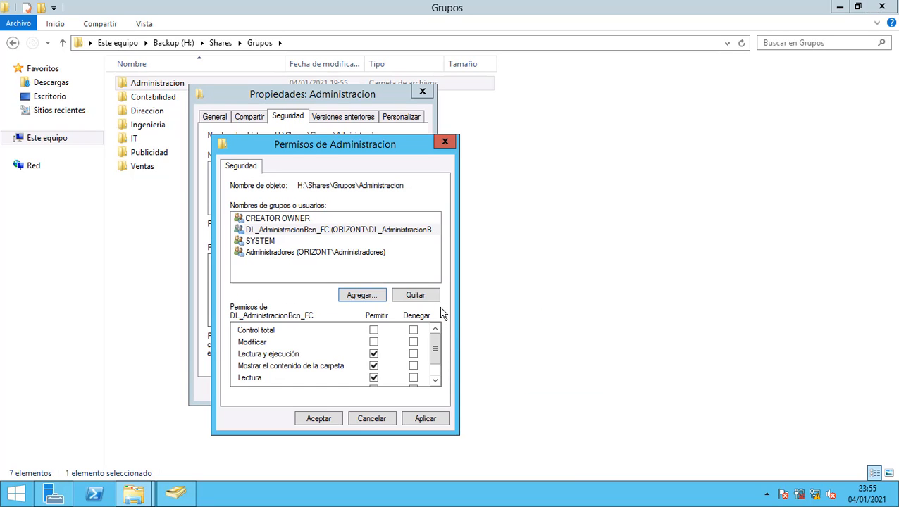
pyautogui.click(431, 425)
pyautogui.click(328, 422)
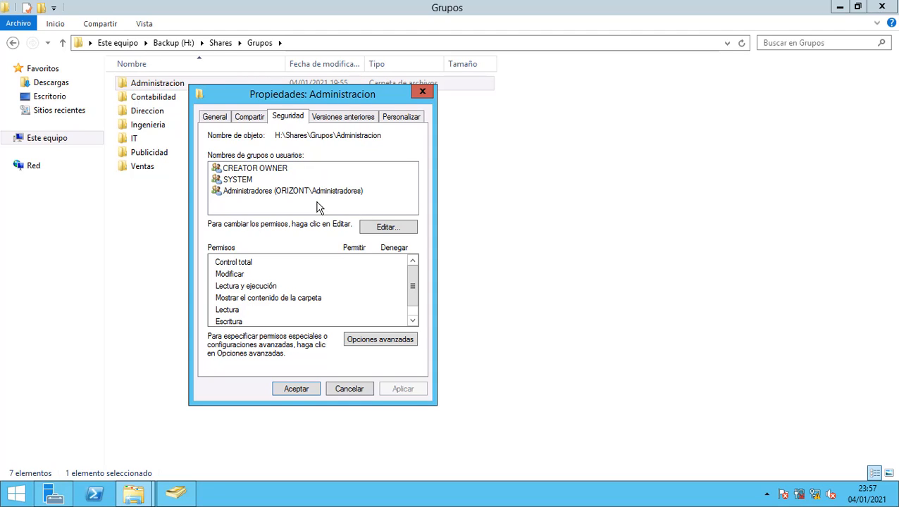
# Add an advanced entry granting DL_AdministracionBcn_FC Control total over the folder, subfolders and files.
pyautogui.click(369, 340)
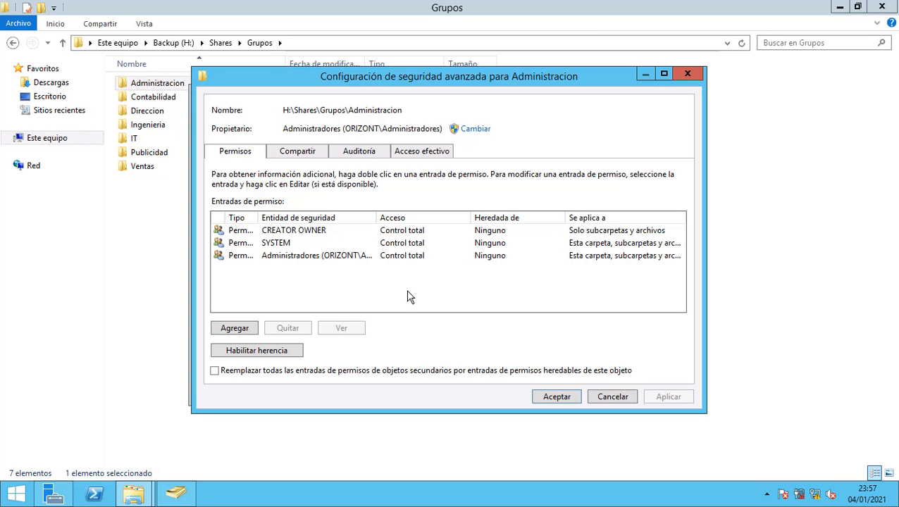
pyautogui.click(234, 329)
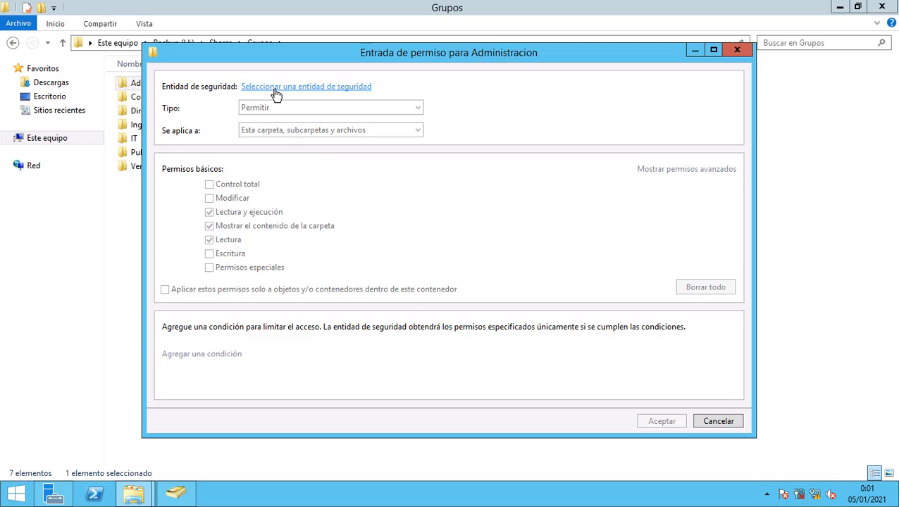
pyautogui.click(276, 87)
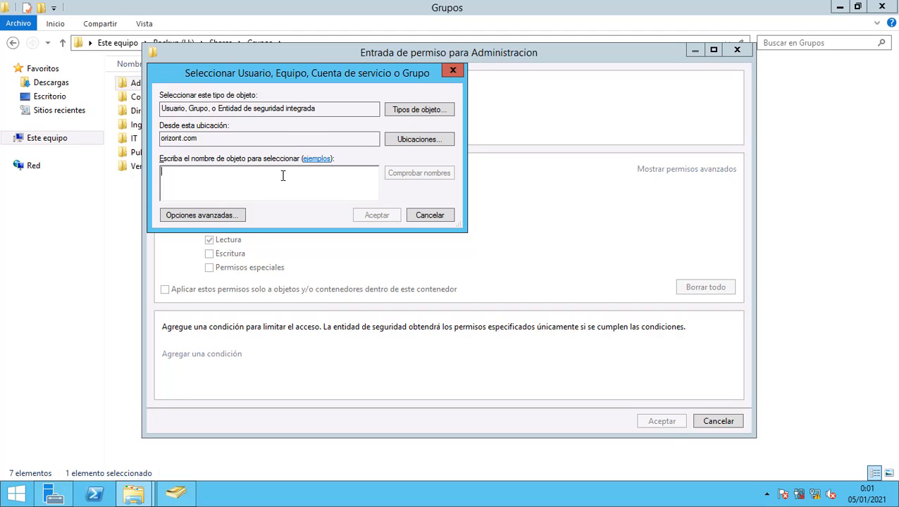
pyautogui.write('dl')
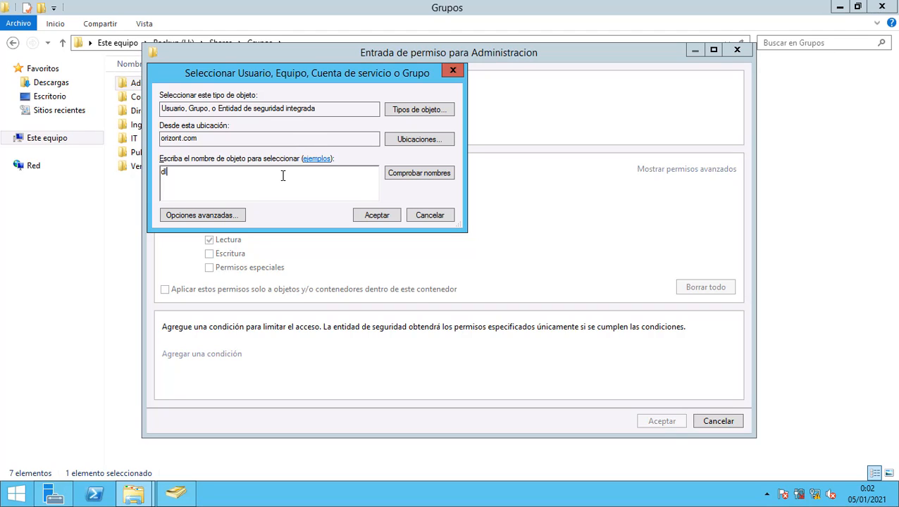
pyautogui.click(407, 175)
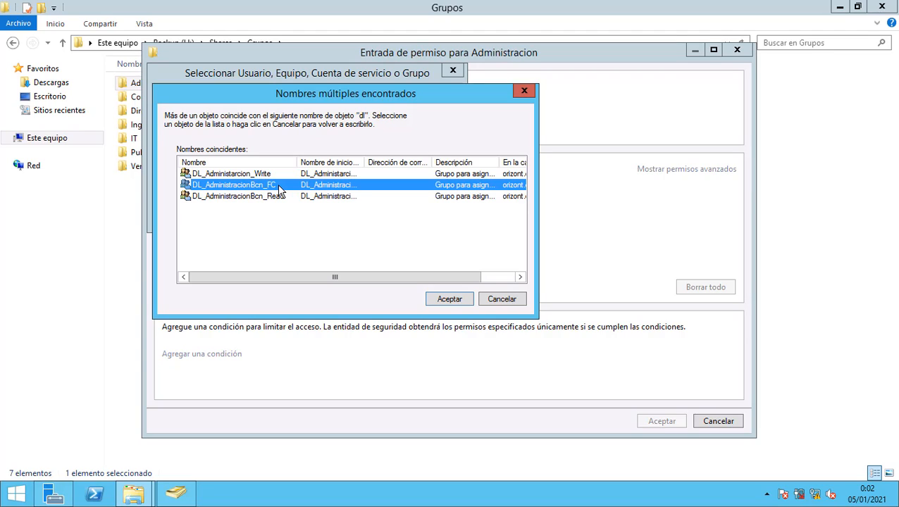
pyautogui.click(461, 301)
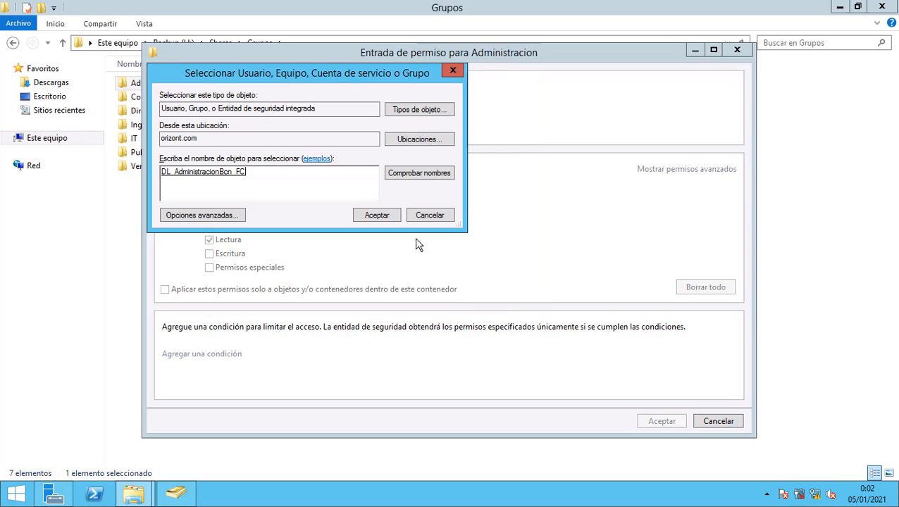
pyautogui.click(389, 219)
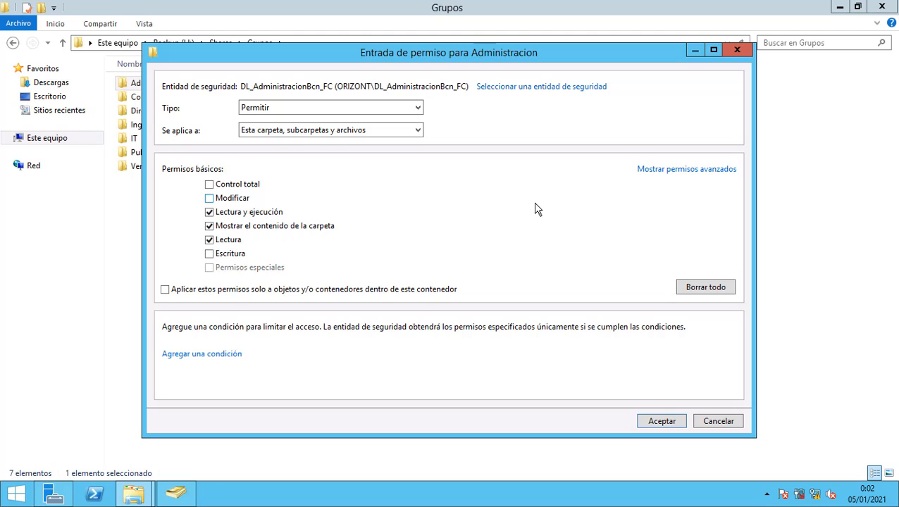
pyautogui.click(655, 171)
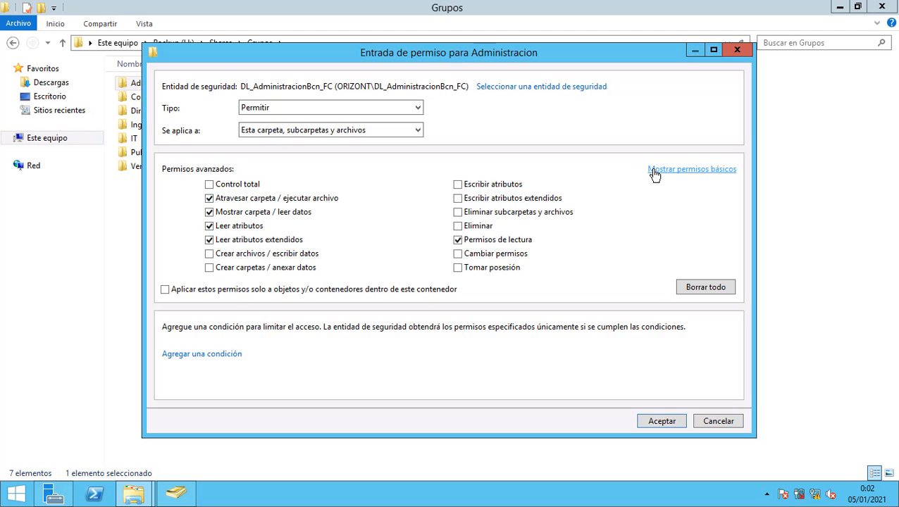
pyautogui.click(210, 185)
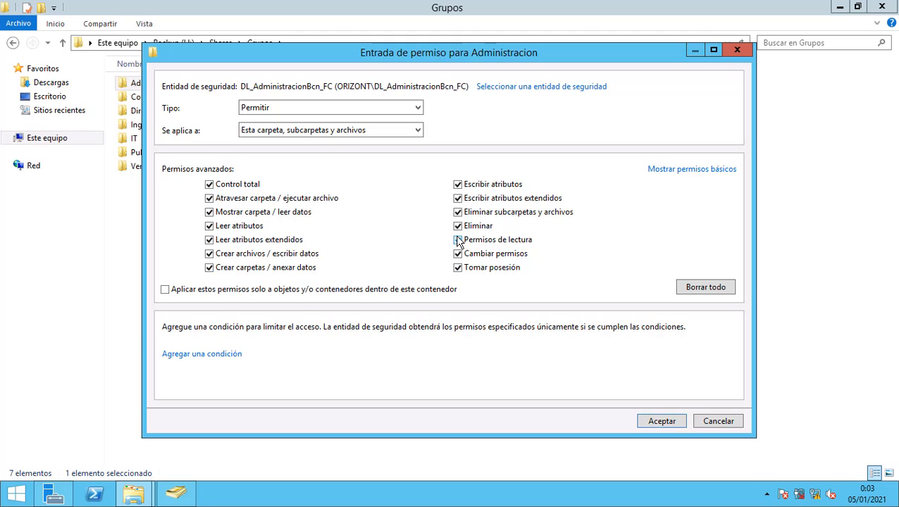
pyautogui.click(662, 422)
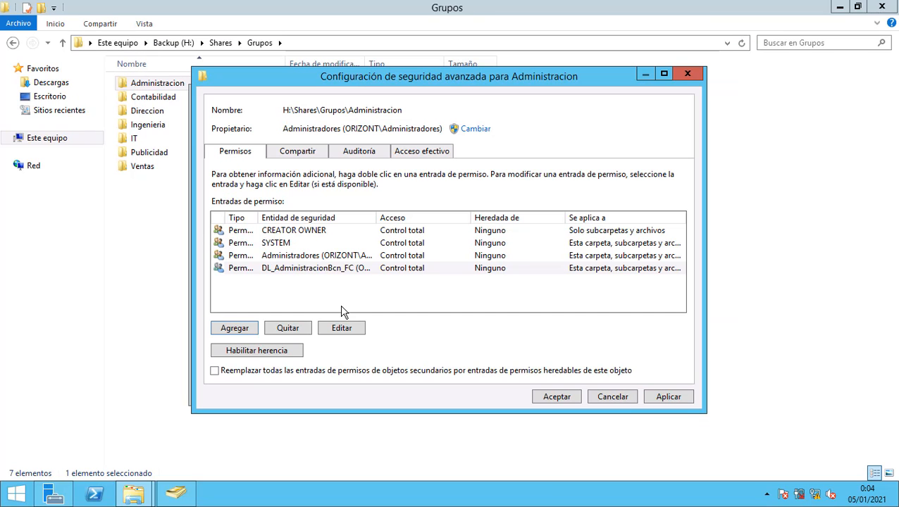
# Add an entry giving DL_AdministracionBcn_Read Lectura y ejecución on Administracion, its subfolders and files.
pyautogui.click(238, 330)
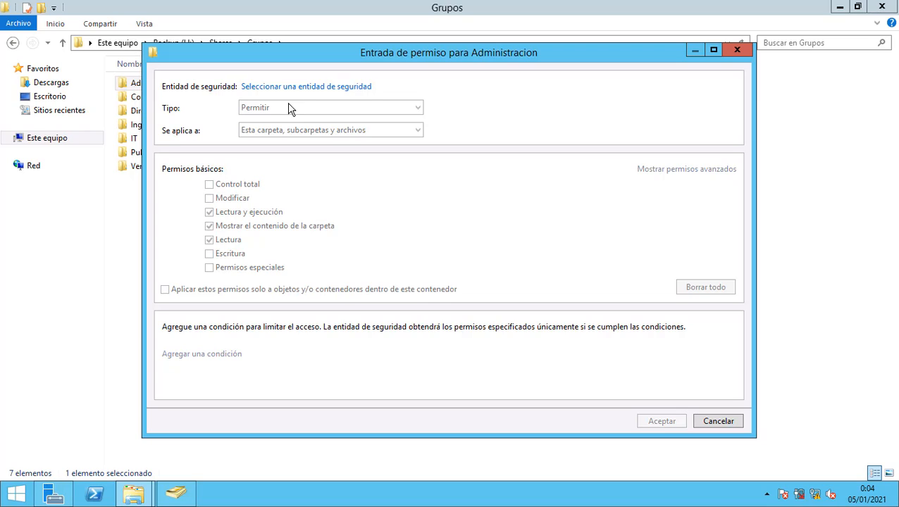
pyautogui.click(304, 88)
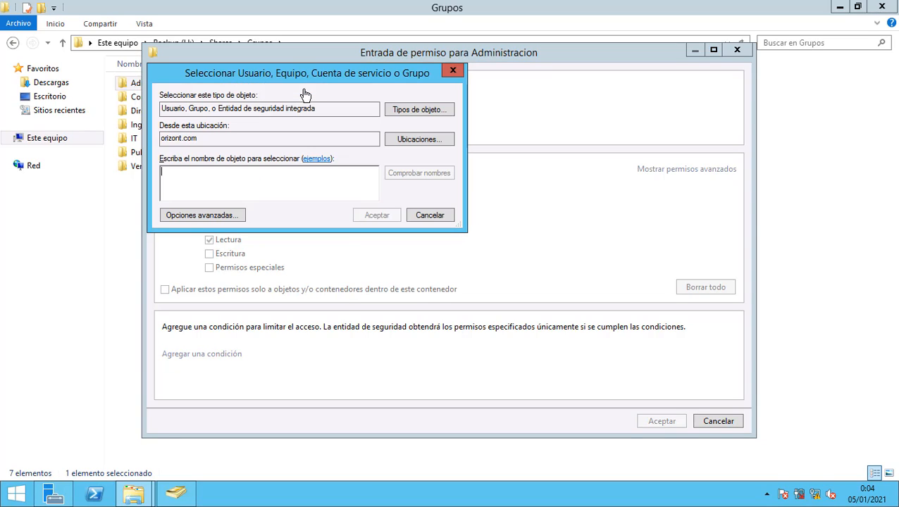
pyautogui.write('dl')
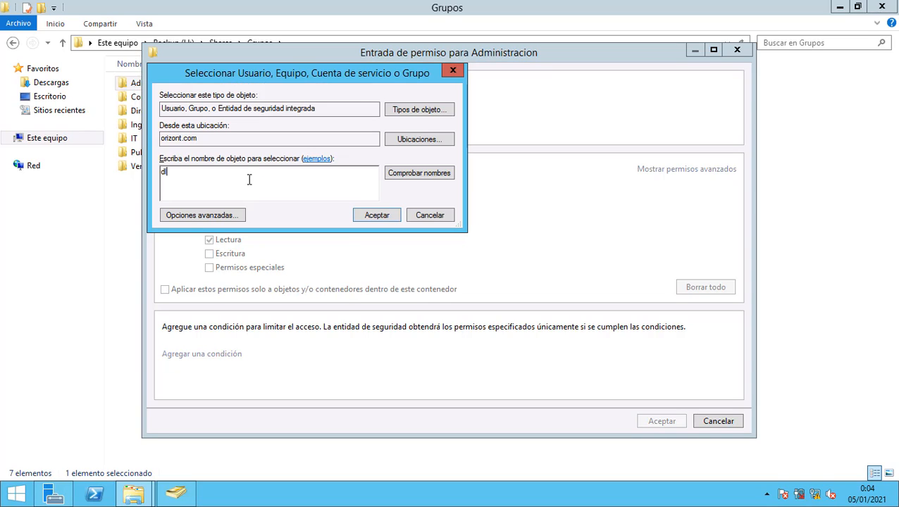
pyautogui.click(416, 171)
pyautogui.moveTo(267, 162); pyautogui.dragTo(305, 162)
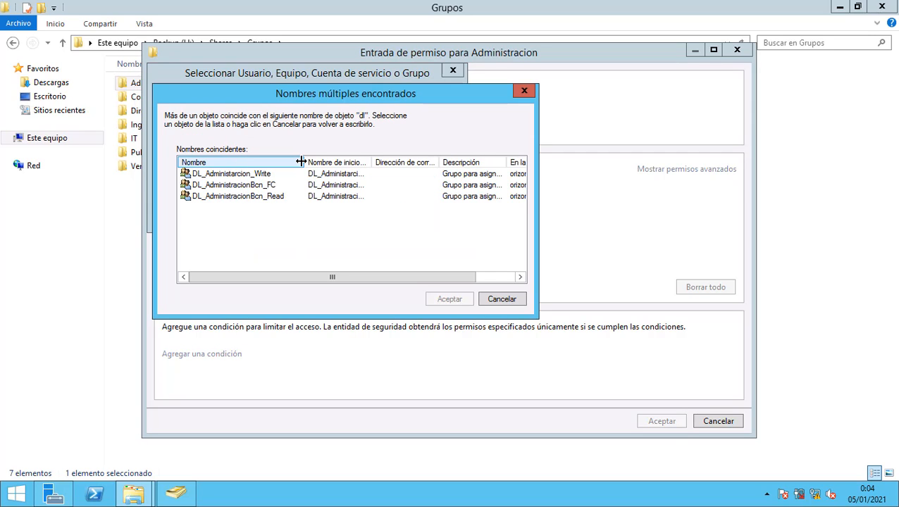
pyautogui.click(275, 196)
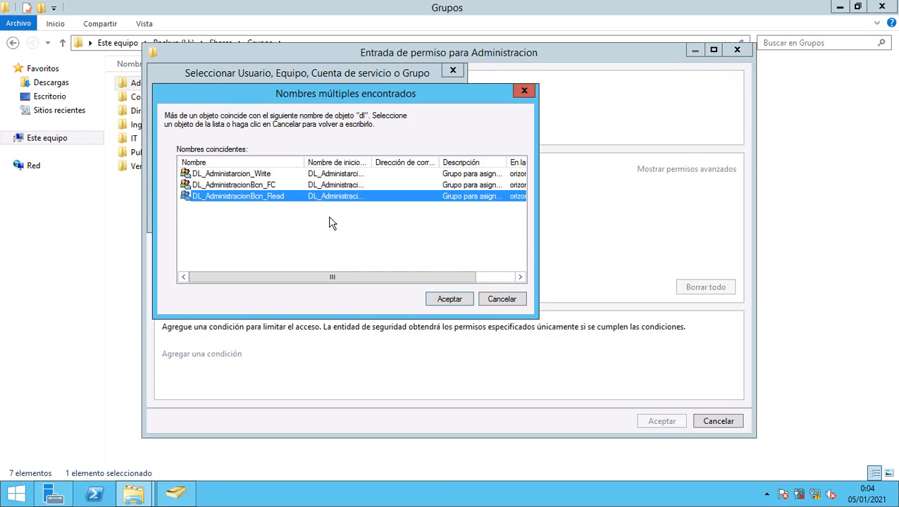
pyautogui.click(443, 299)
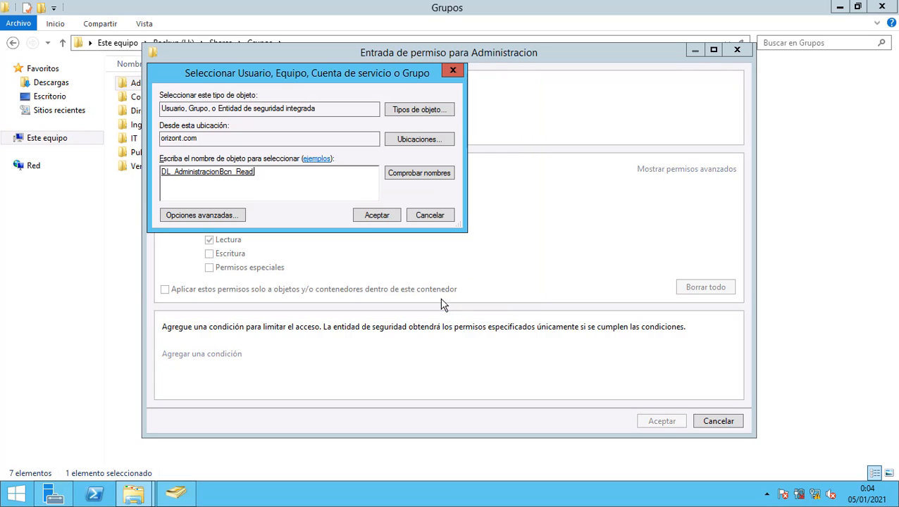
pyautogui.click(367, 216)
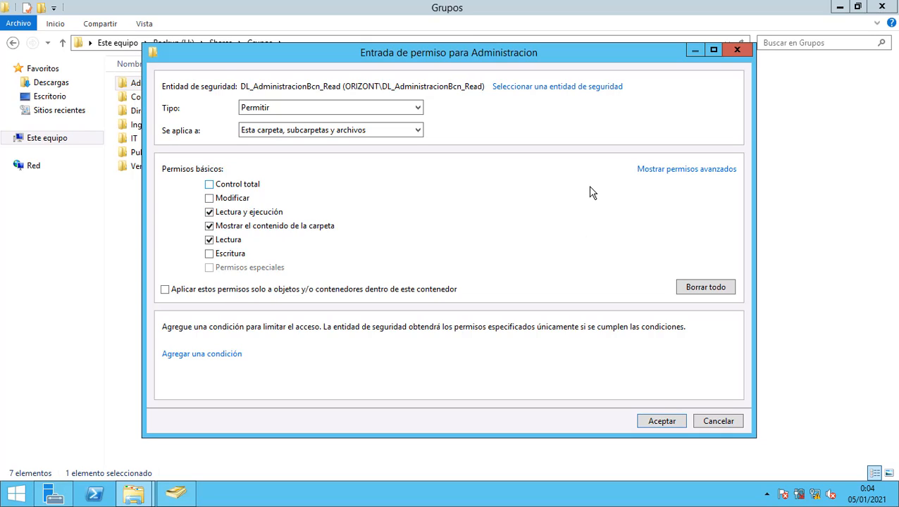
pyautogui.click(674, 175)
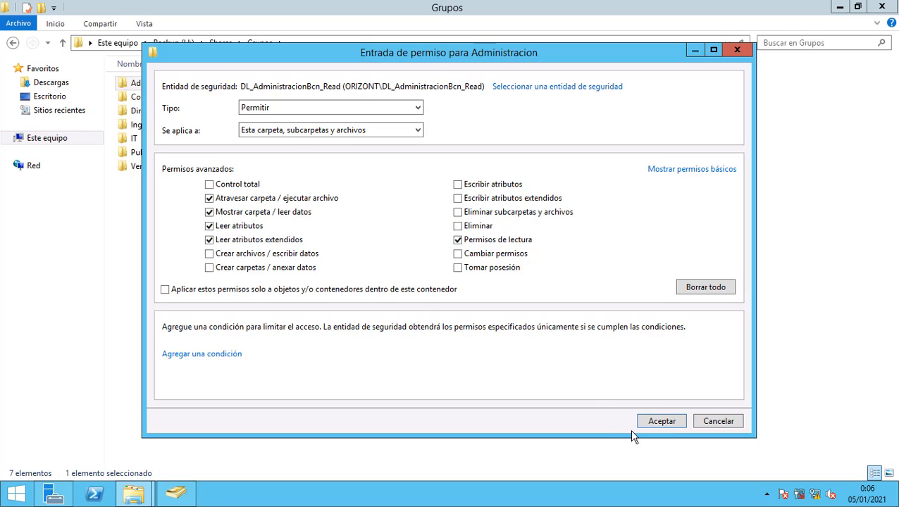
pyautogui.click(656, 423)
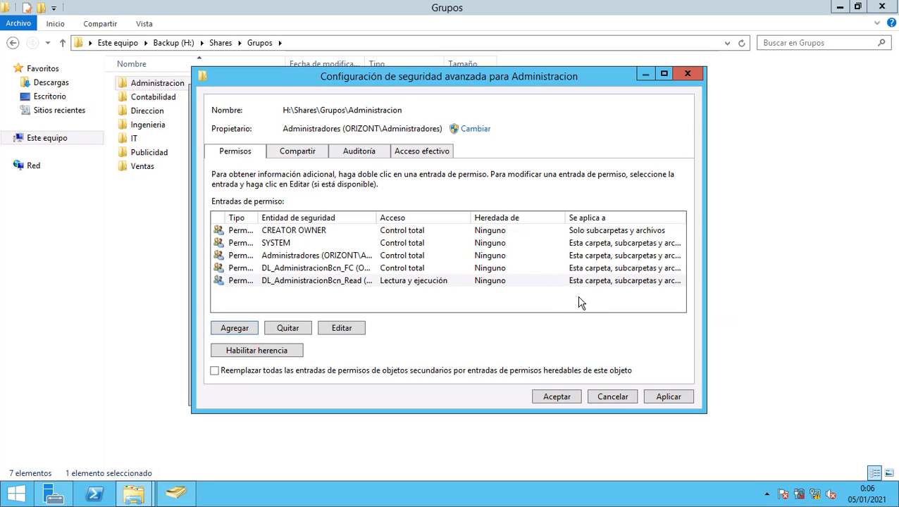
# Start a new permission entry with DL_Administarcion_Write, found by searching 'dl', as principal.
pyautogui.click(239, 328)
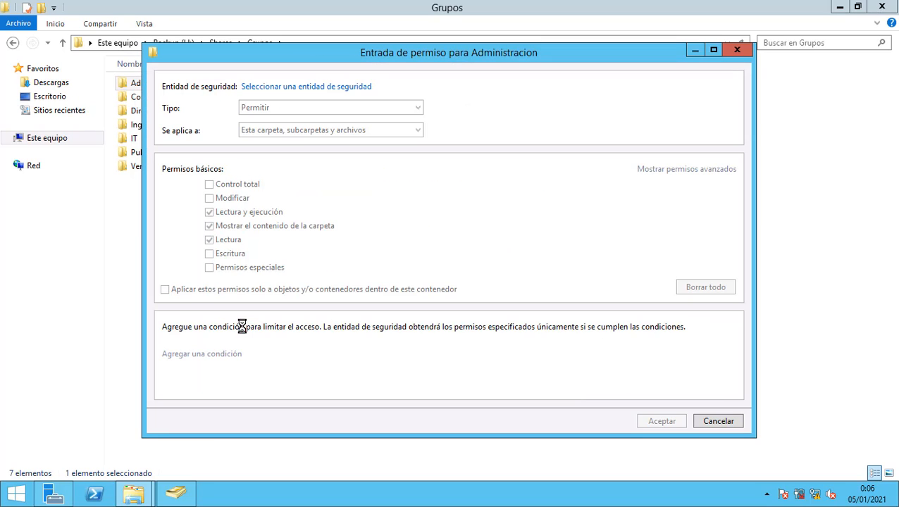
pyautogui.click(336, 89)
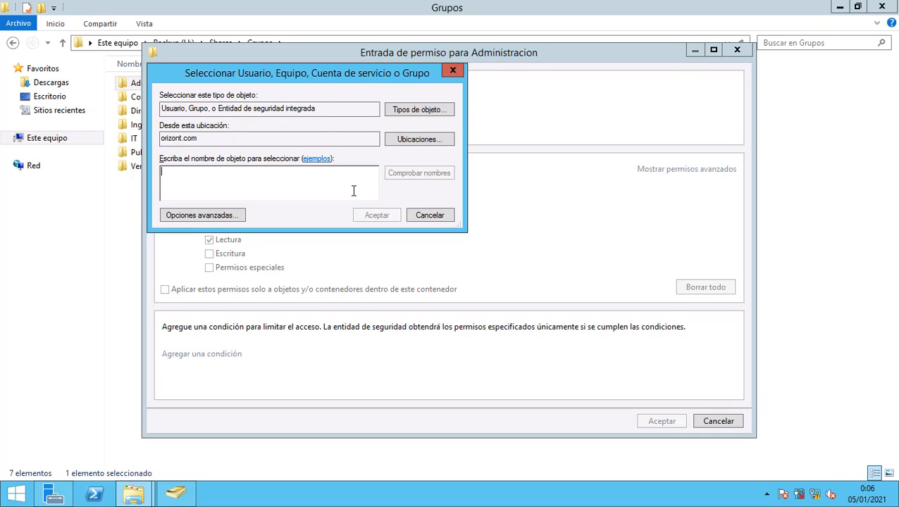
pyautogui.write('dl')
pyautogui.click(406, 175)
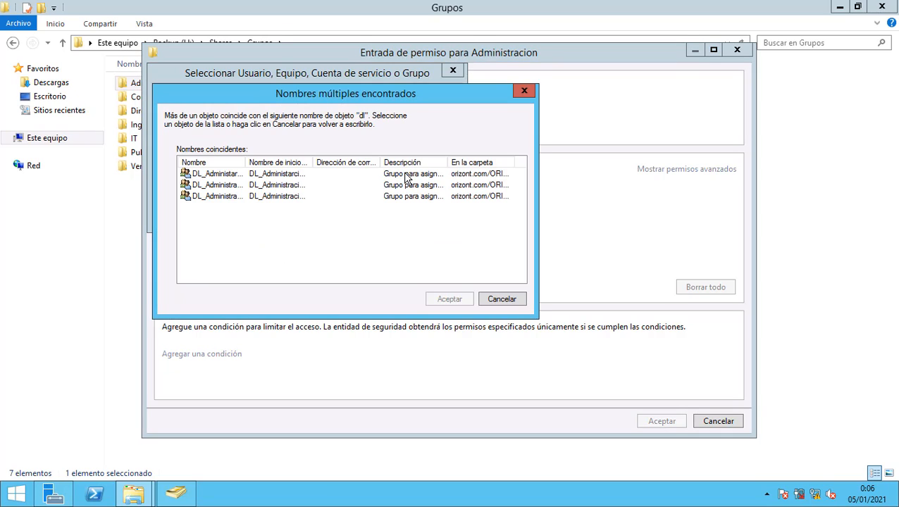
pyautogui.doubleClick(246, 163)
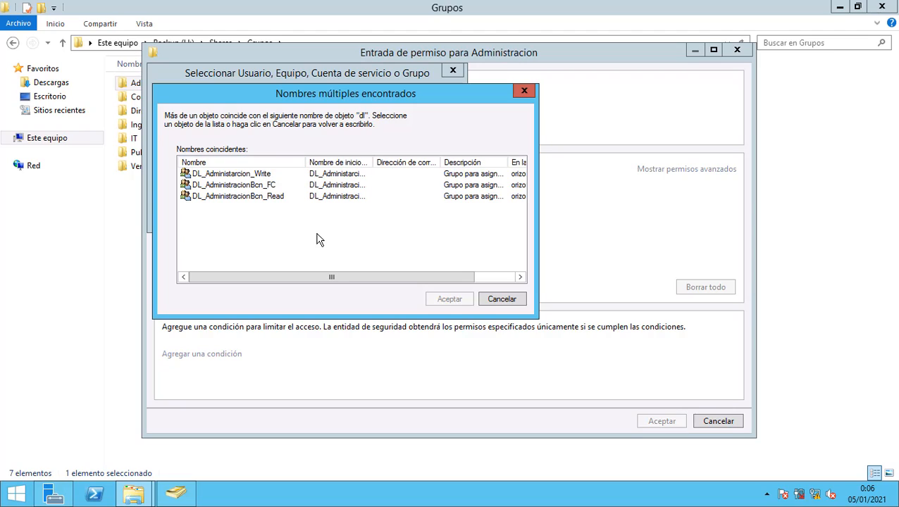
pyautogui.click(279, 176)
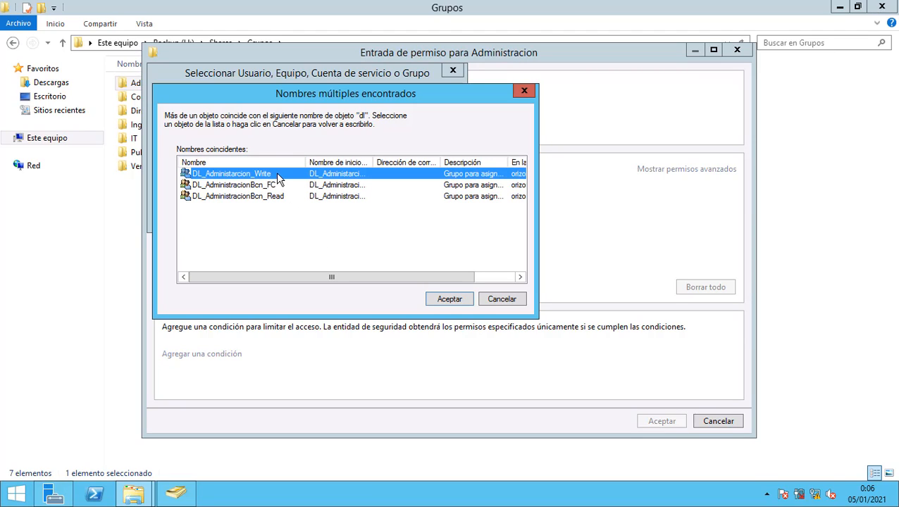
pyautogui.click(458, 299)
pyautogui.click(373, 218)
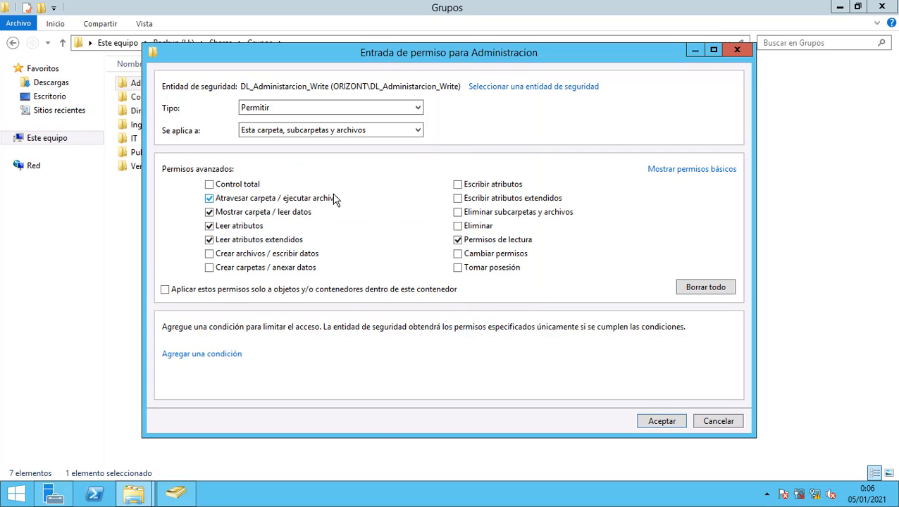
# Allow creating files, creating folders, writing attributes and extended attributes, then save the entry.
pyautogui.click(213, 255)
pyautogui.click(208, 268)
pyautogui.click(458, 185)
pyautogui.click(458, 199)
pyautogui.click(660, 423)
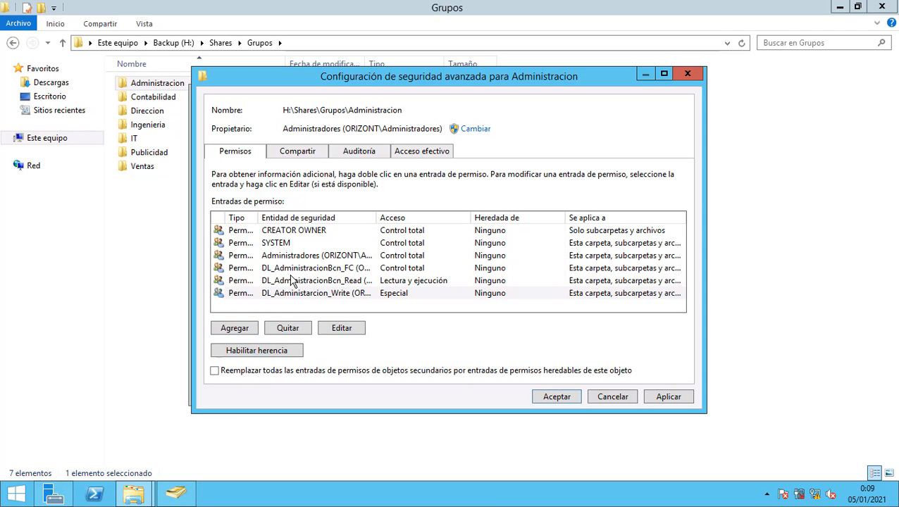
# Replace all child objects' permission entries with Administracion's, confirm Sí, and close advanced settings.
pyautogui.click(215, 371)
pyautogui.click(656, 399)
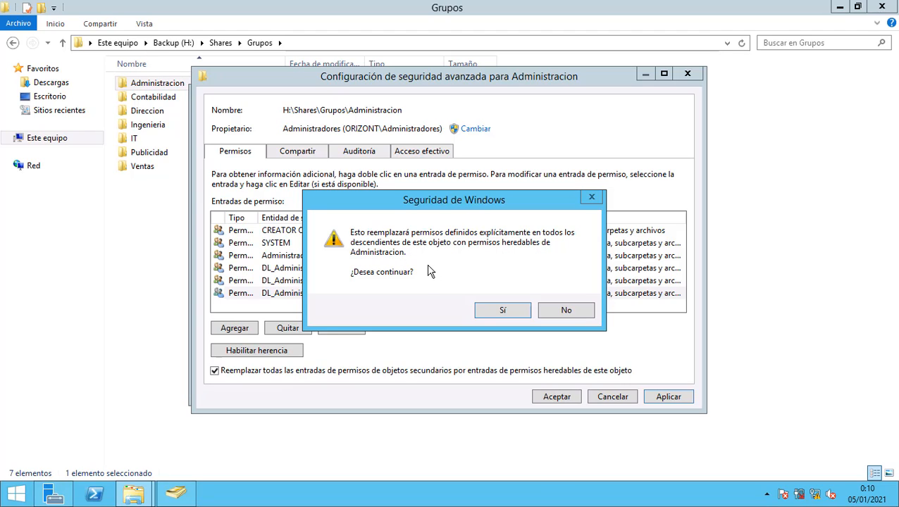
pyautogui.click(493, 310)
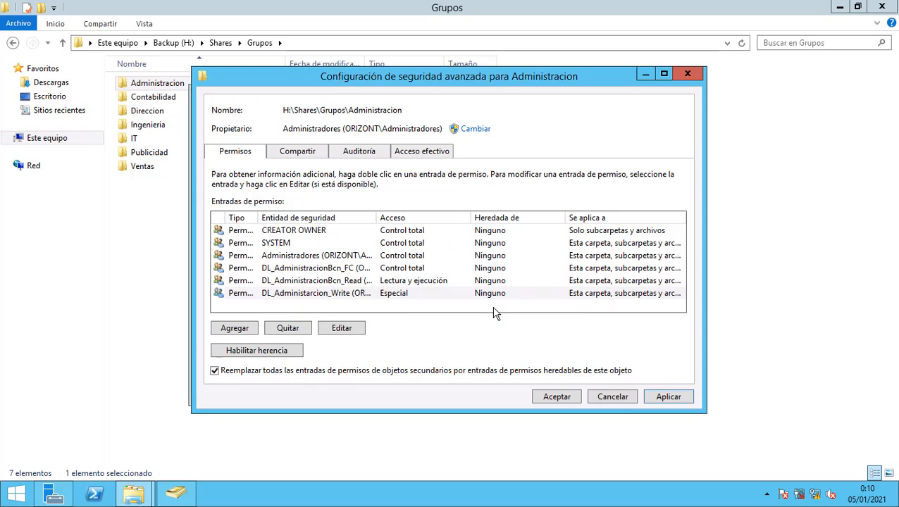
pyautogui.click(546, 399)
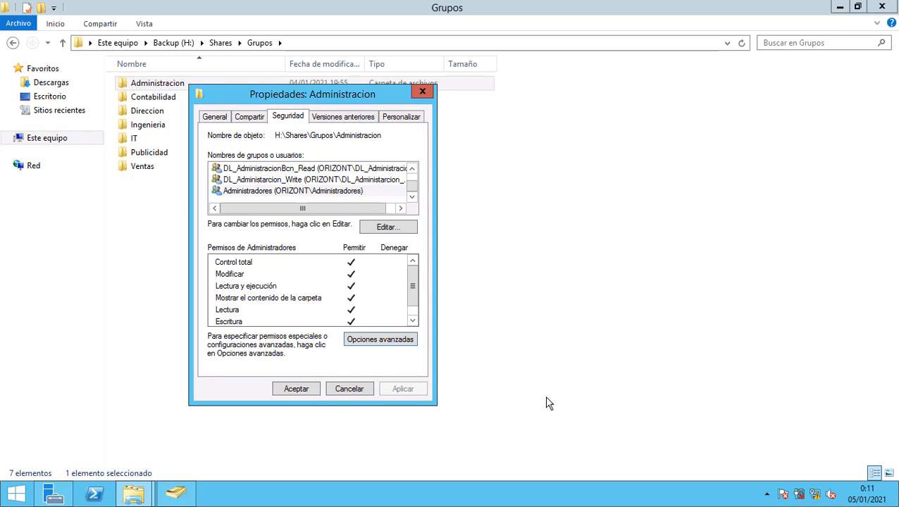
# In Shares\Usuarios, create a new folder named after the user's account name.
pyautogui.click(297, 392)
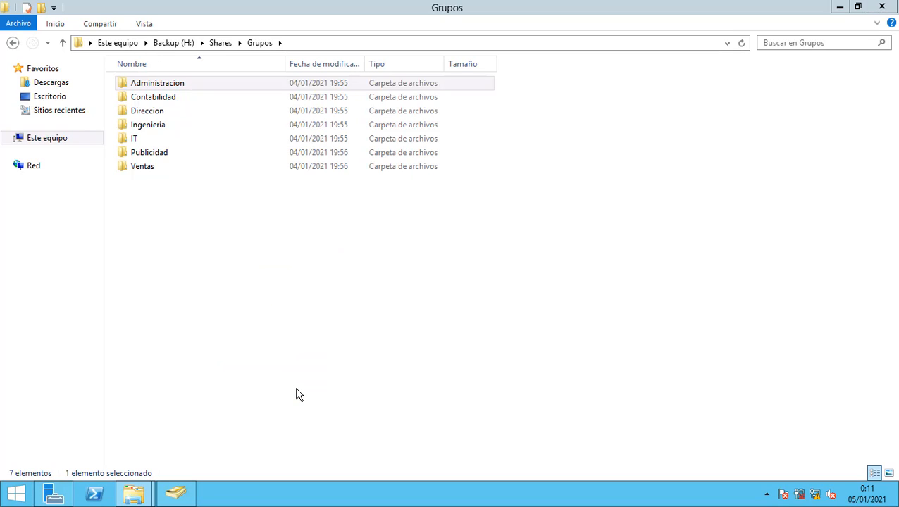
pyautogui.click(222, 44)
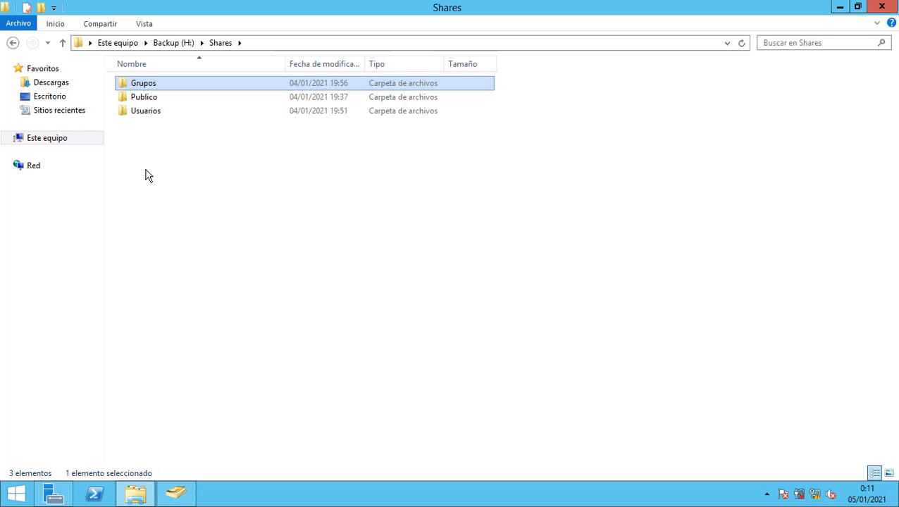
pyautogui.click(151, 111)
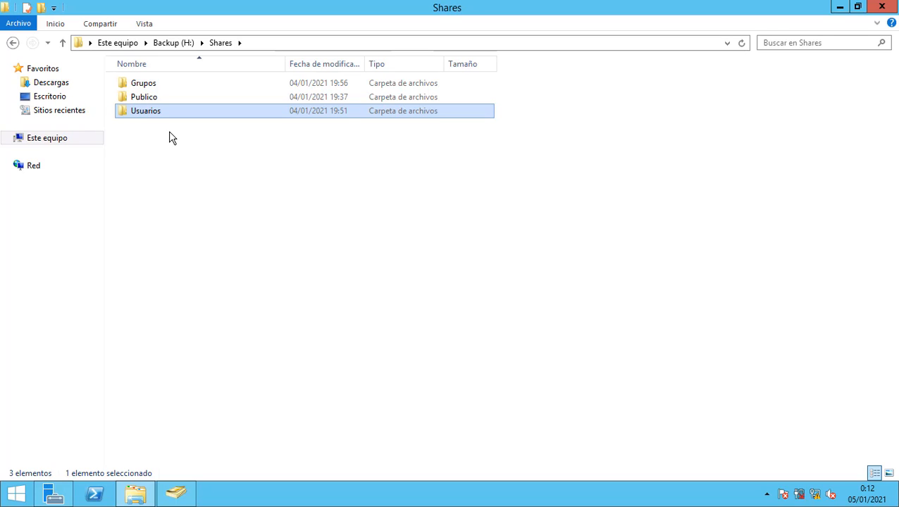
pyautogui.doubleClick(152, 112)
pyautogui.rightClick(161, 132)
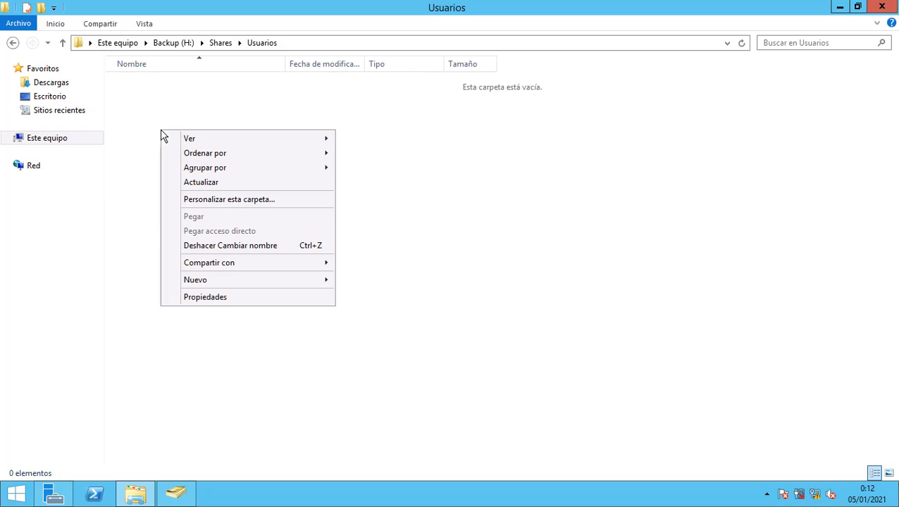
pyautogui.moveTo(234, 287)
pyautogui.click(358, 282)
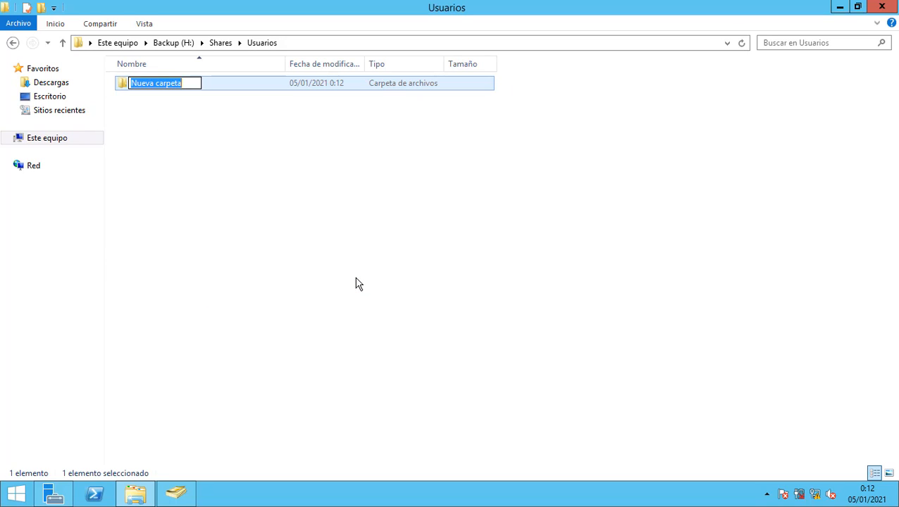
pyautogui.write('M')
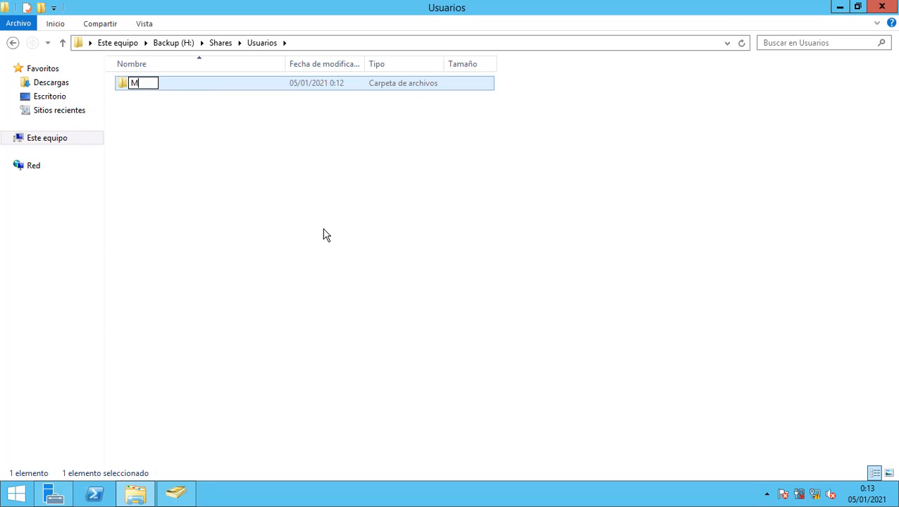
pyautogui.write('iguelL')
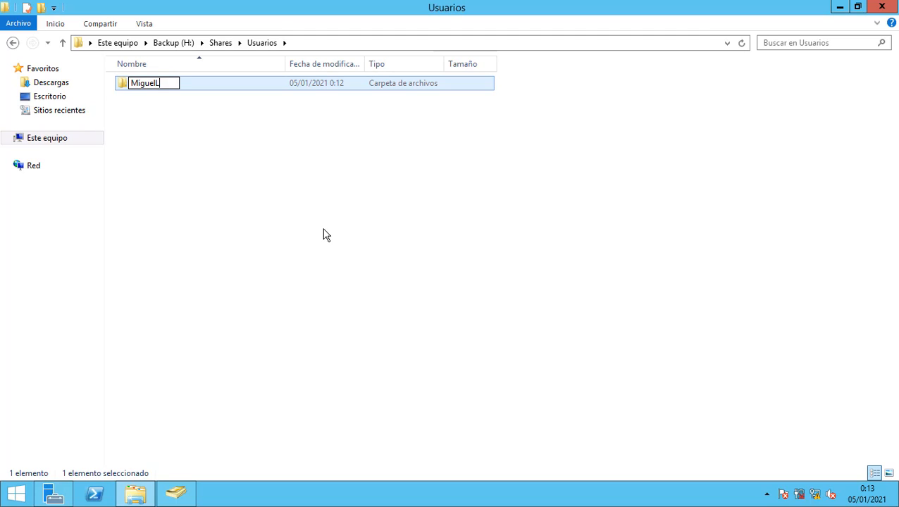
pyautogui.click(324, 235)
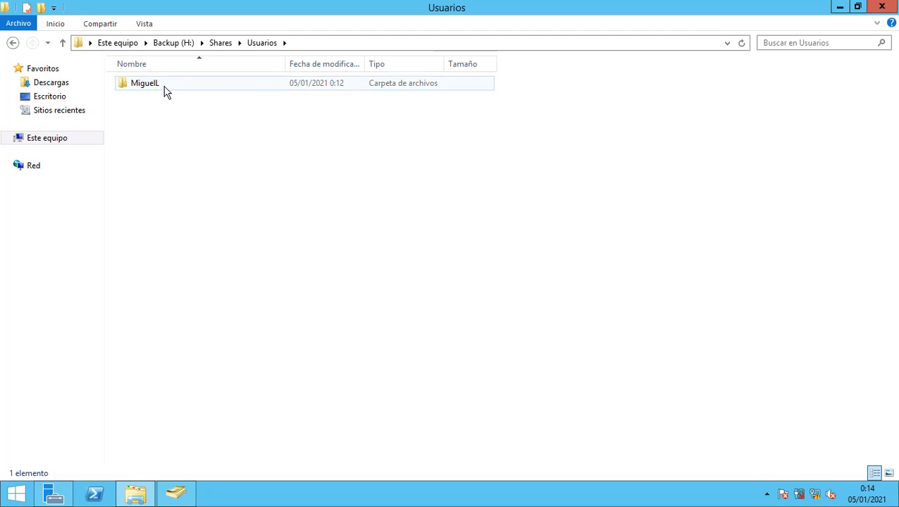
pyautogui.rightClick(166, 92)
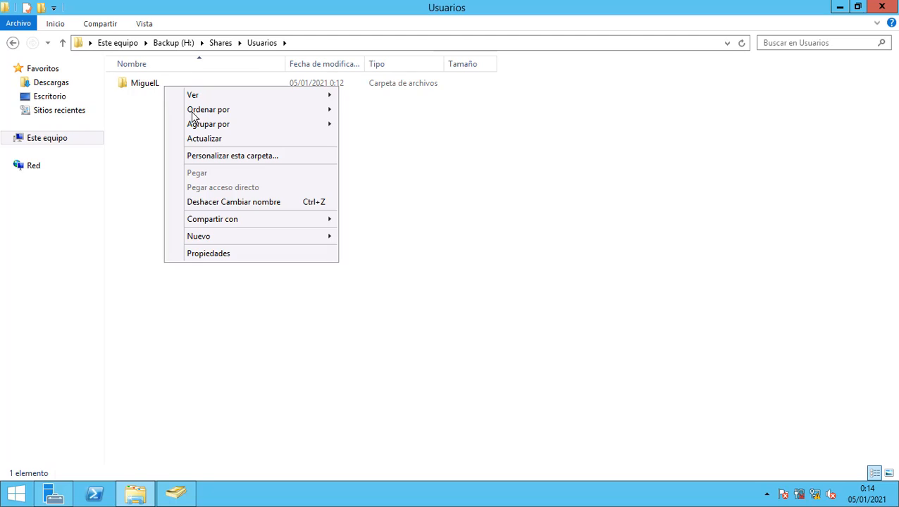
# Delete the ORIZONT\Usuarios entry from the Usuarios folder's advanced security settings and apply.
pyautogui.click(227, 254)
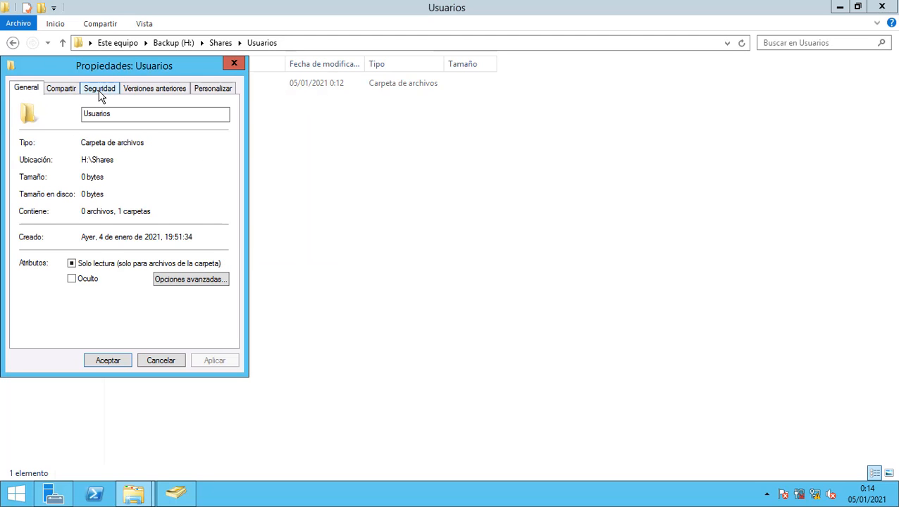
pyautogui.click(100, 89)
pyautogui.moveTo(257, 115); pyautogui.dragTo(285, 126)
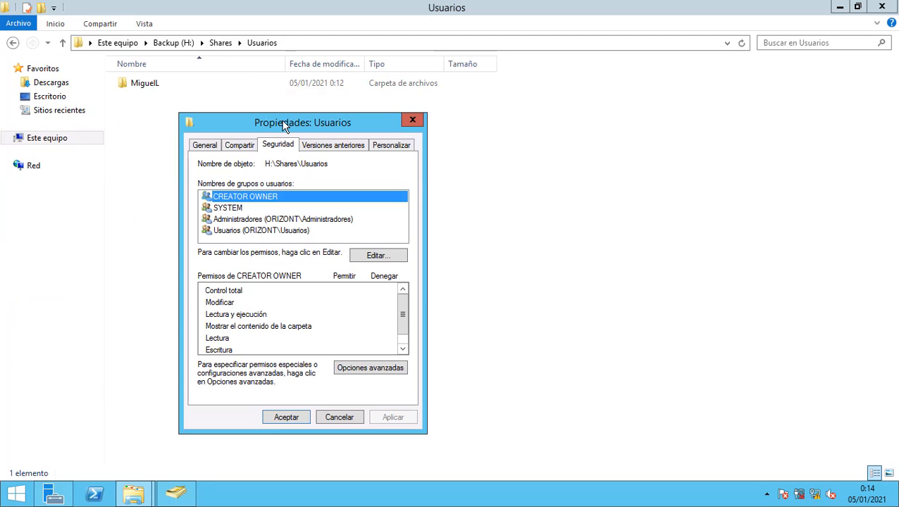
pyautogui.click(367, 367)
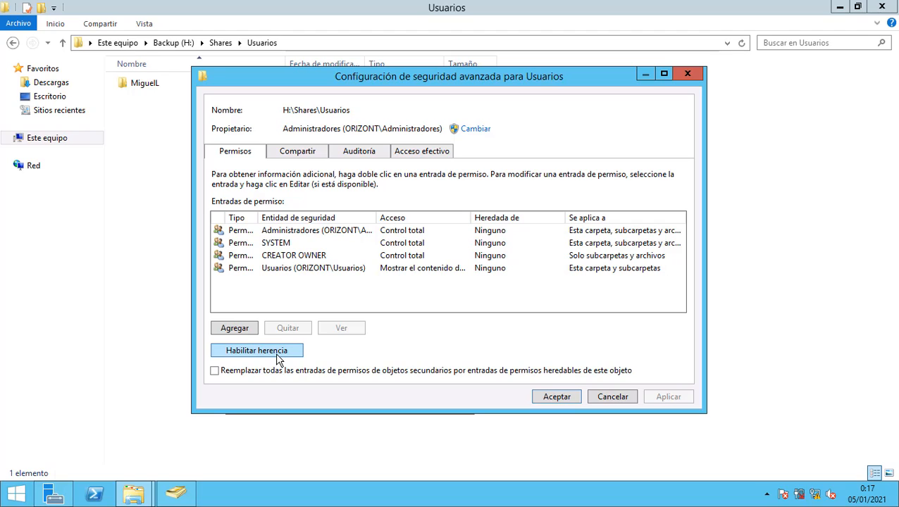
pyautogui.click(274, 269)
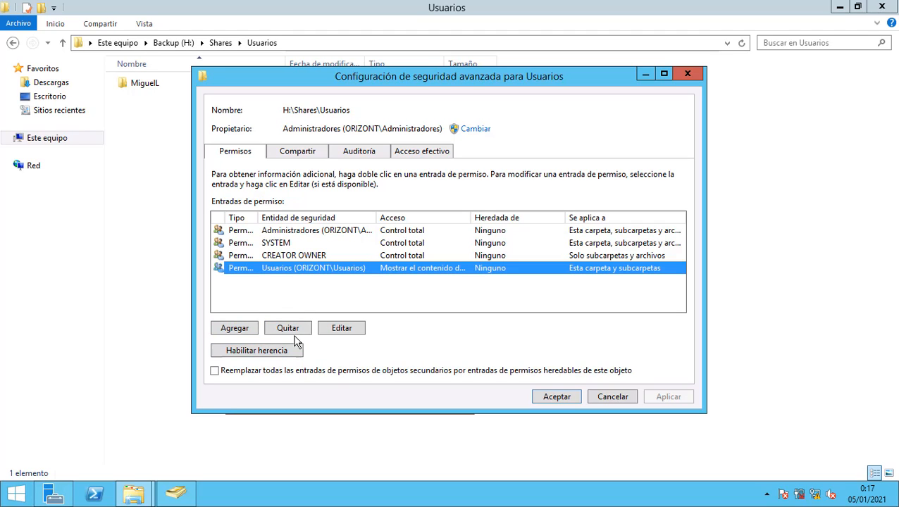
pyautogui.click(294, 331)
pyautogui.click(668, 399)
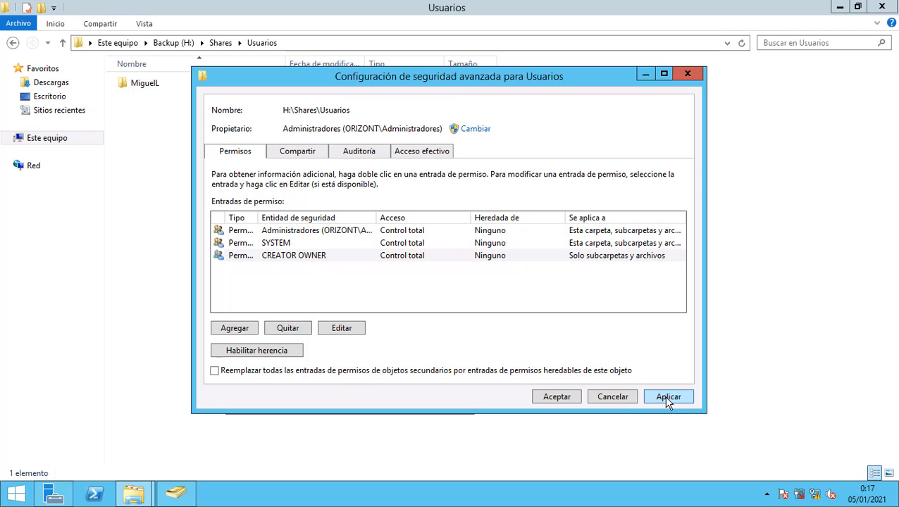
# Add a new permission entry on Usuarios for the domain user found with Comprobar nombres.
pyautogui.click(234, 328)
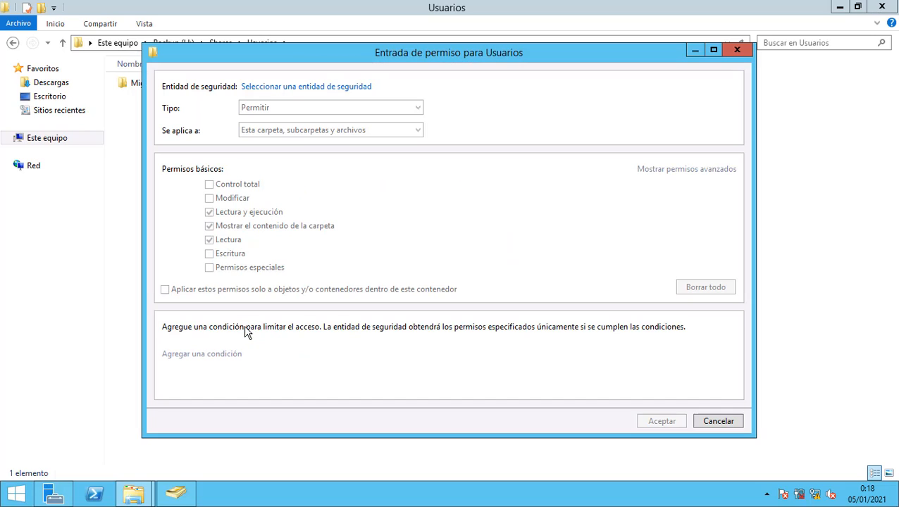
pyautogui.click(267, 90)
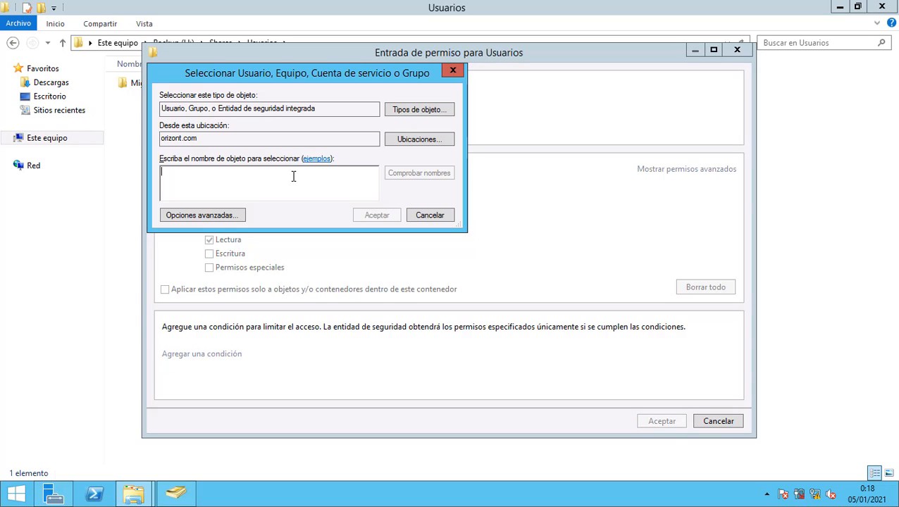
pyautogui.write('M')
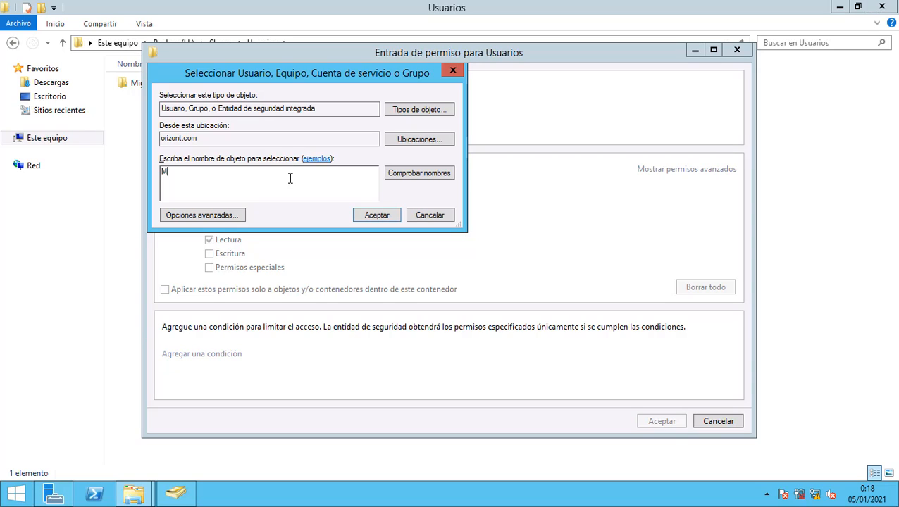
pyautogui.click(432, 175)
pyautogui.click(211, 185)
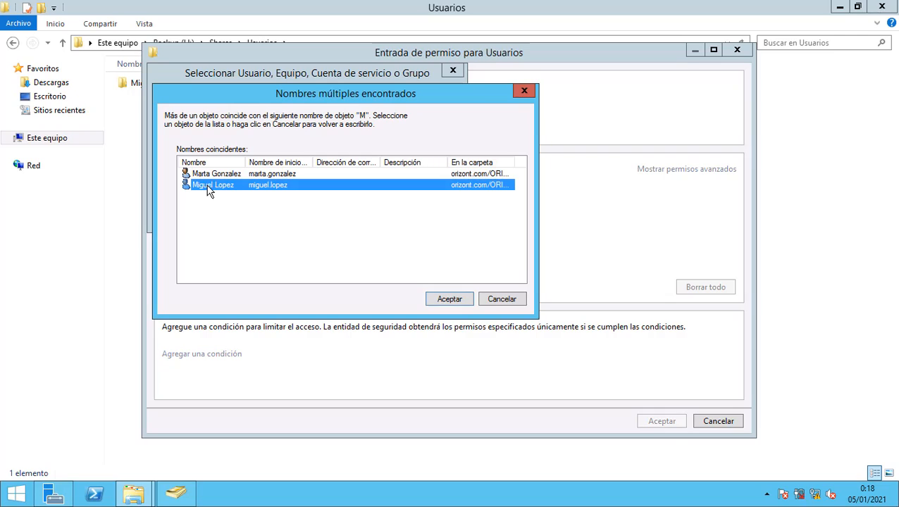
pyautogui.click(458, 299)
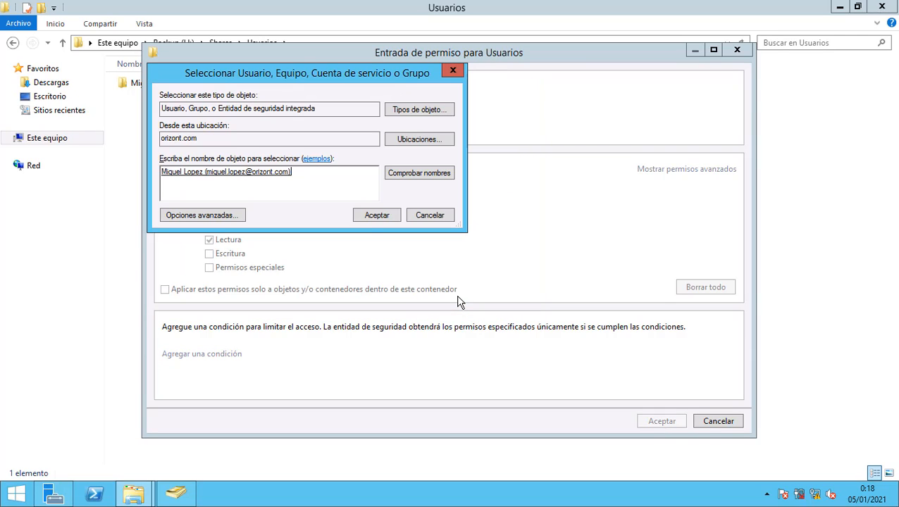
pyautogui.click(373, 218)
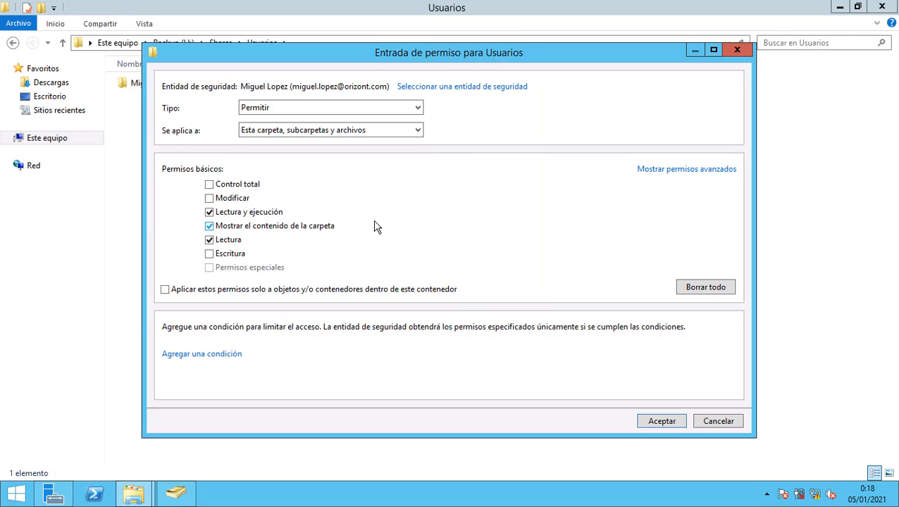
# Allow create files, create folders, write attributes, write extended attributes and delete subfolders, then save the entry.
pyautogui.click(653, 172)
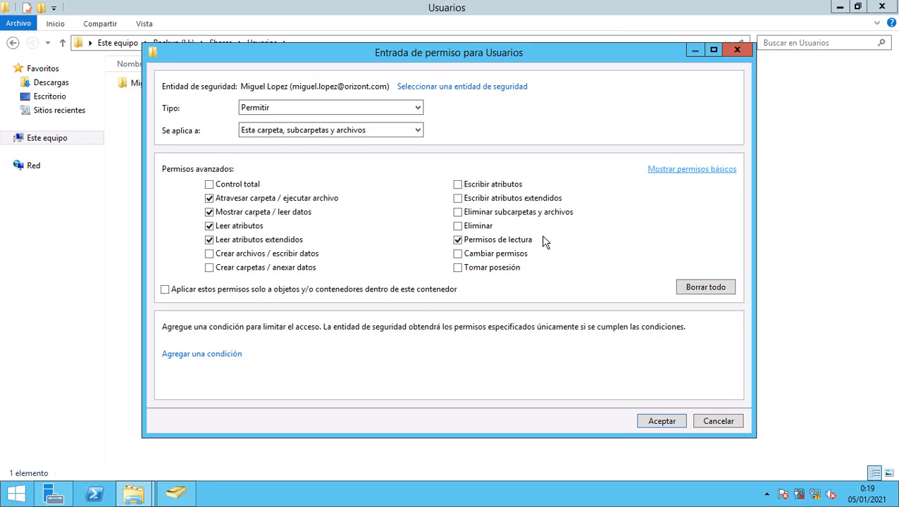
pyautogui.click(207, 255)
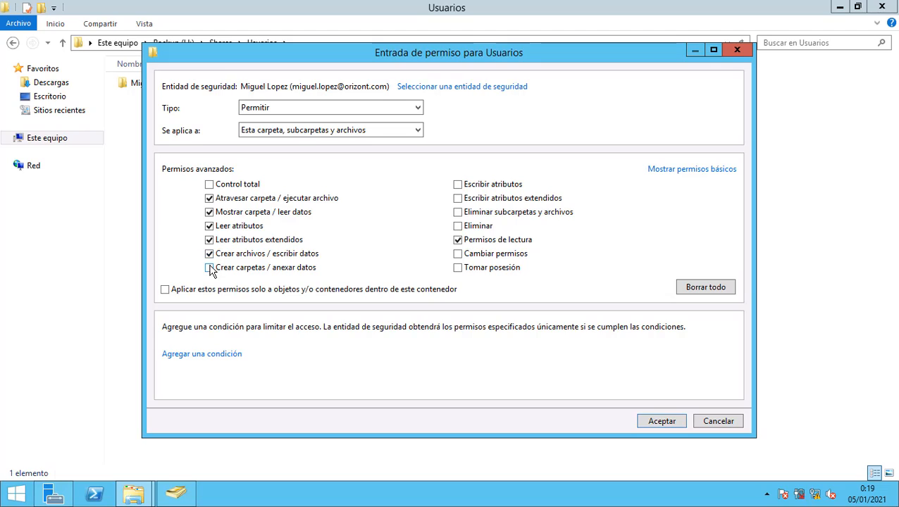
pyautogui.click(210, 268)
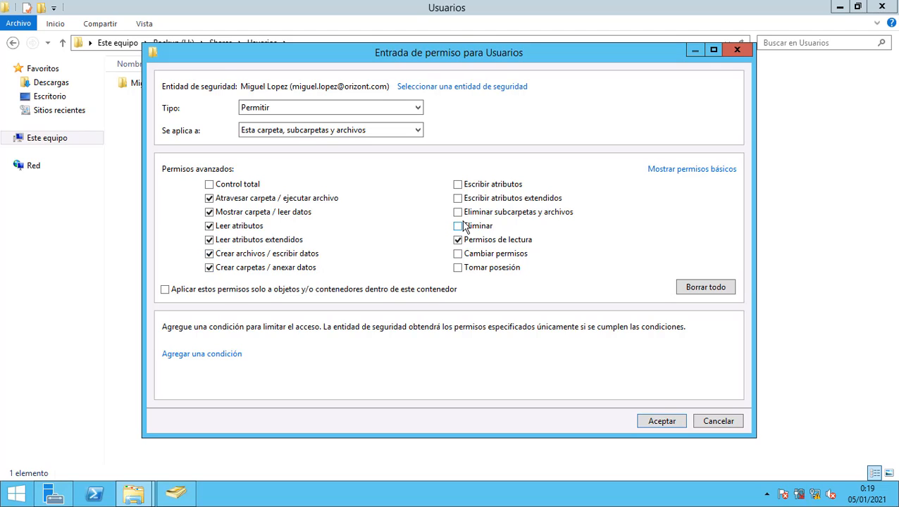
pyautogui.click(458, 184)
pyautogui.click(459, 198)
pyautogui.click(458, 213)
pyautogui.click(649, 422)
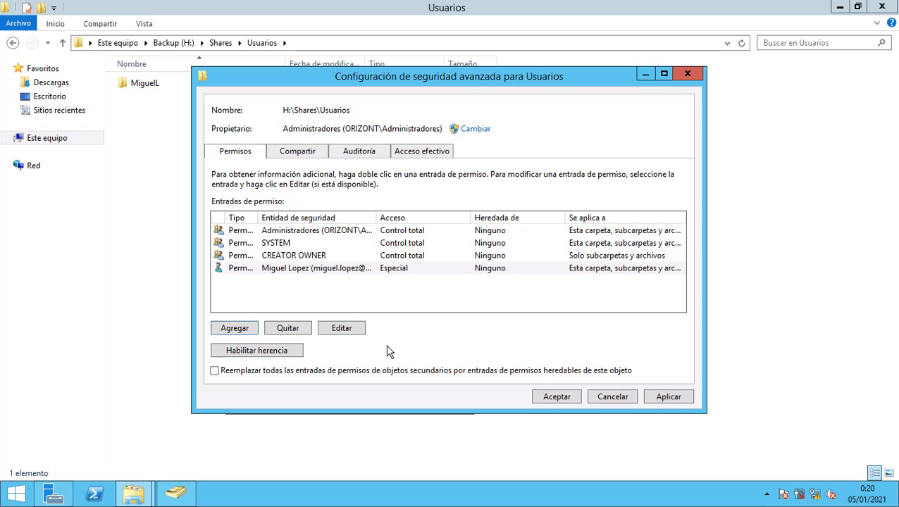
# Replace all child object permissions with Usuarios' inheritable entries, confirm, and close both property dialogs.
pyautogui.click(215, 372)
pyautogui.click(656, 396)
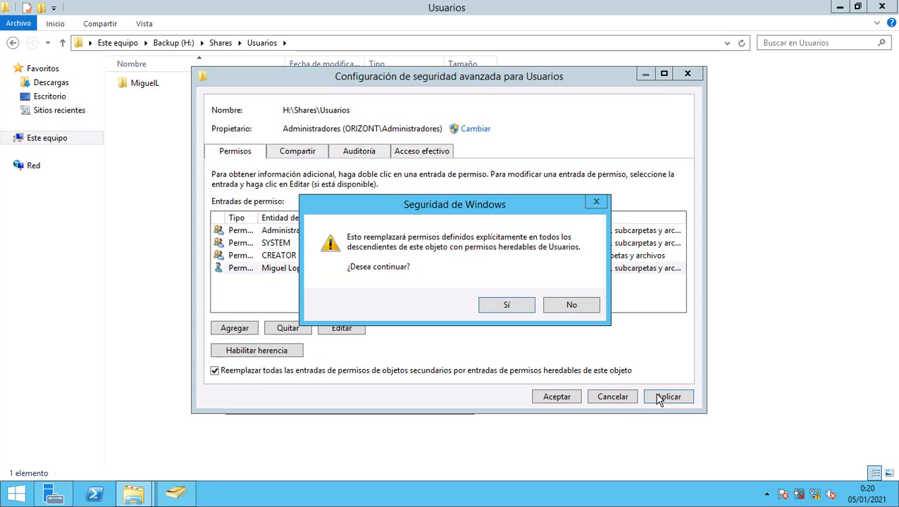
pyautogui.click(509, 308)
pyautogui.click(565, 396)
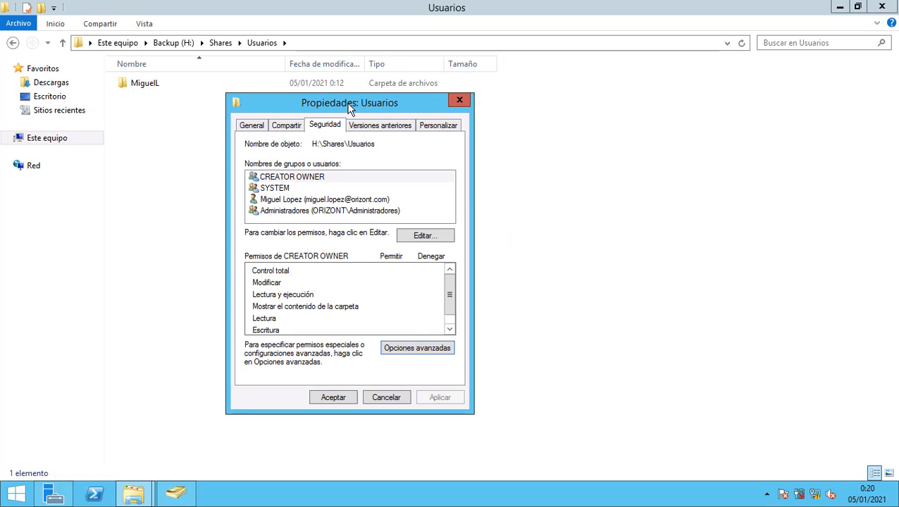
pyautogui.moveTo(350, 107); pyautogui.dragTo(386, 138)
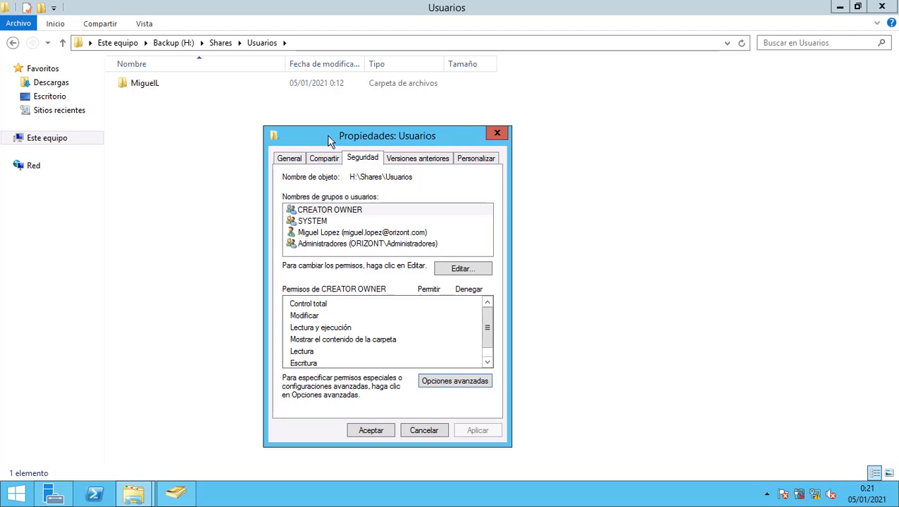
pyautogui.click(366, 431)
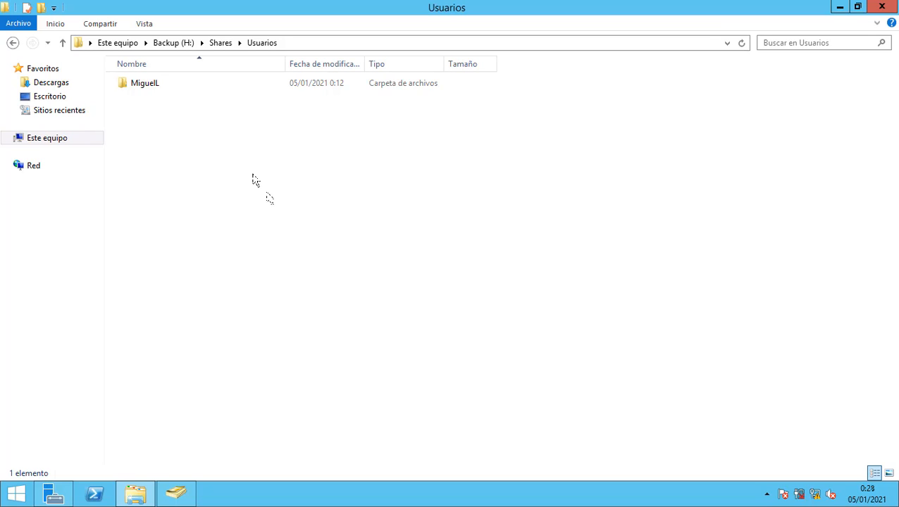
# Open the Grupos folder and show the Administracion folder's Security properties.
pyautogui.click(221, 43)
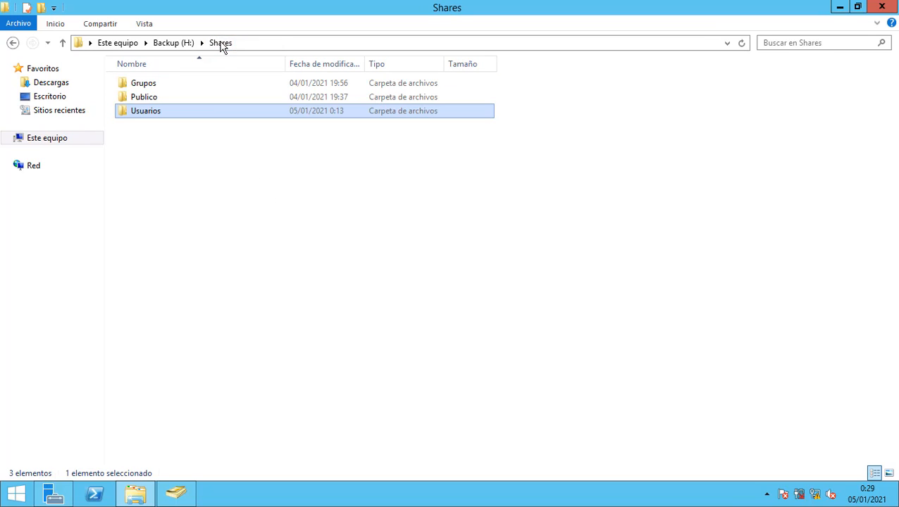
pyautogui.click(156, 91)
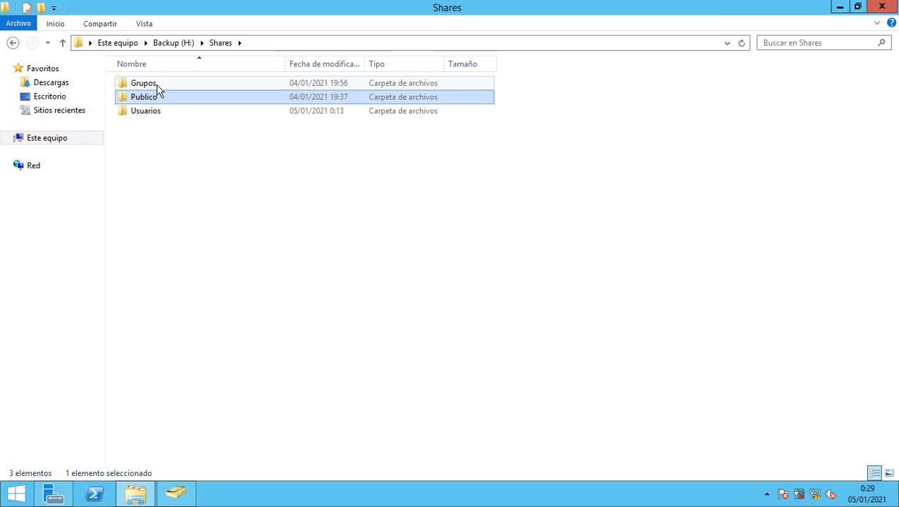
pyautogui.click(156, 87)
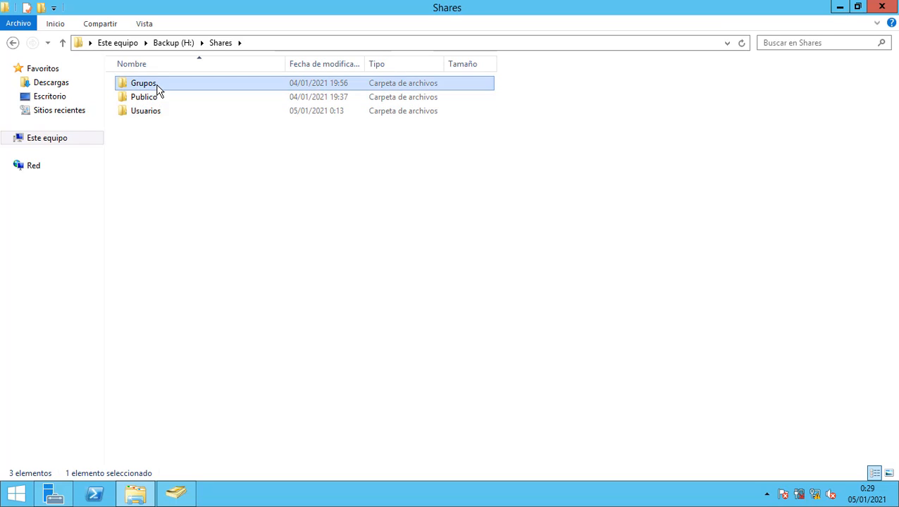
pyautogui.doubleClick(159, 86)
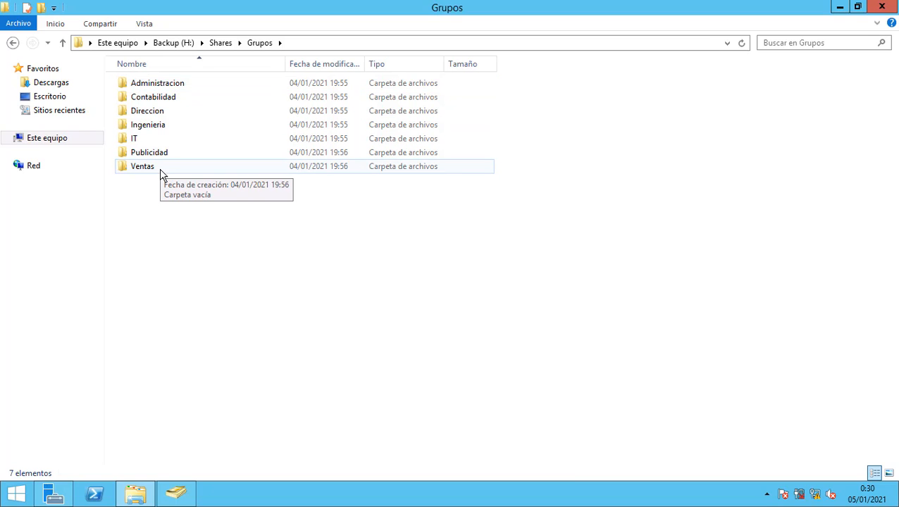
pyautogui.rightClick(180, 84)
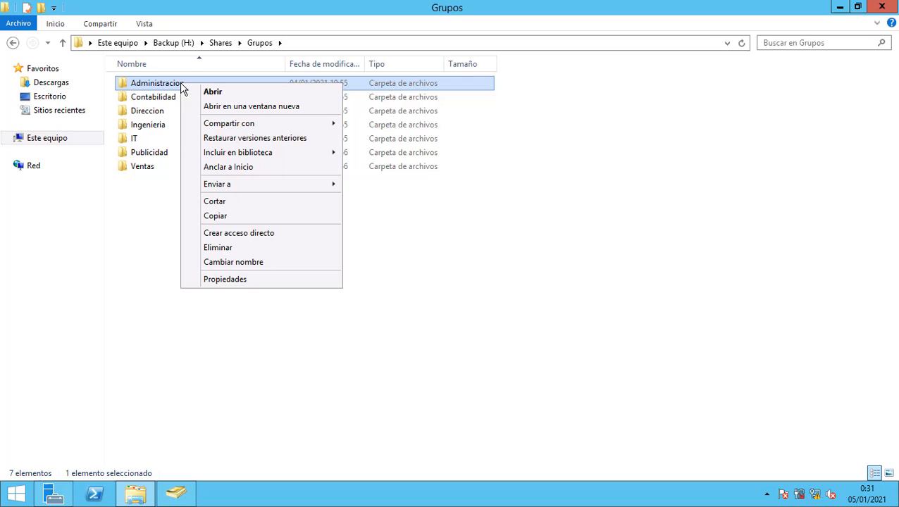
pyautogui.click(238, 279)
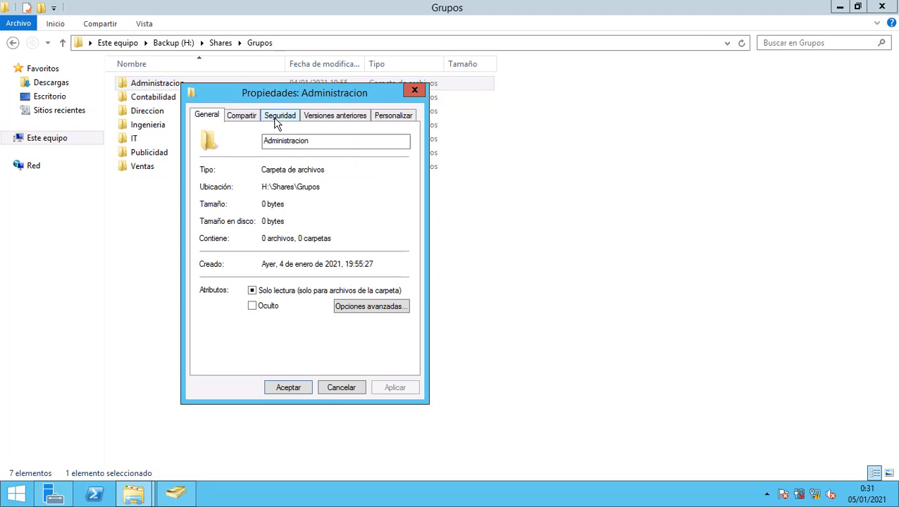
pyautogui.click(275, 120)
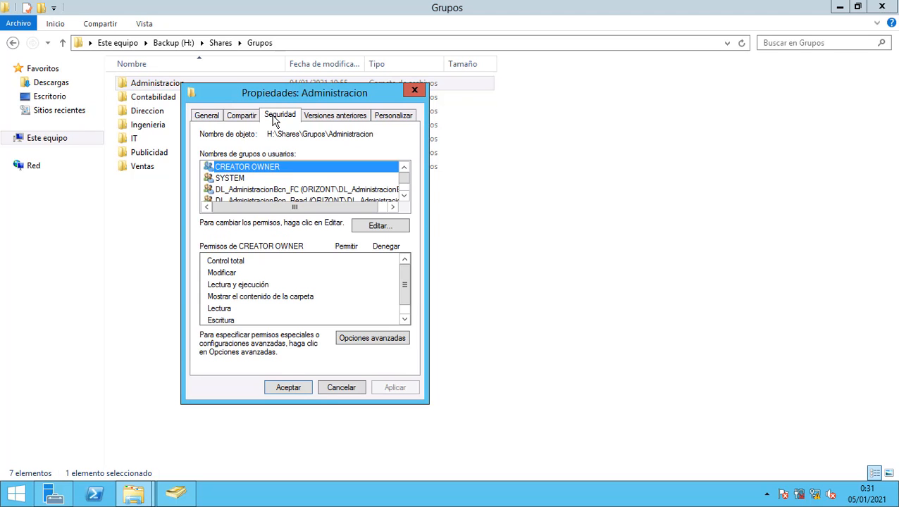
# Compare the DL_AdministracionBcn_FC, DL_AdministracionBcn_Read and DL_Administracion_Write permissions, then cancel.
pyautogui.click(405, 196)
pyautogui.click(404, 197)
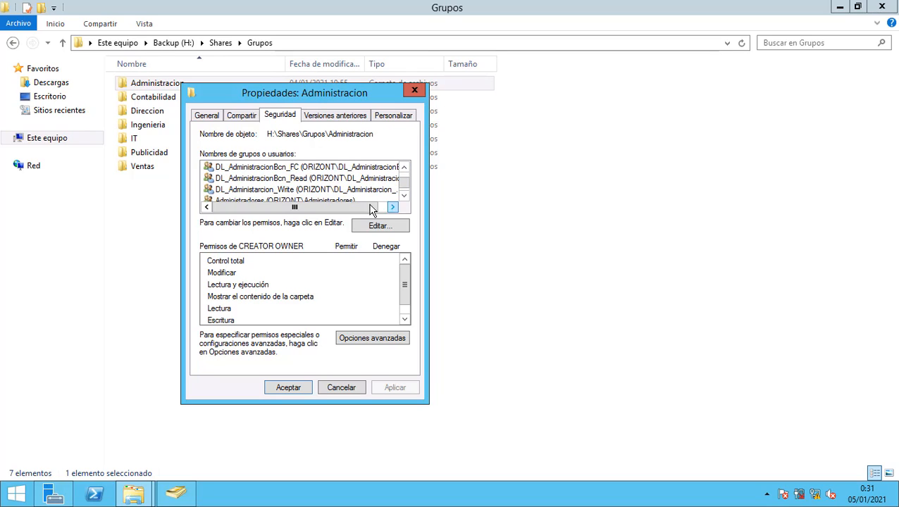
pyautogui.click(290, 169)
pyautogui.click(289, 182)
pyautogui.click(289, 190)
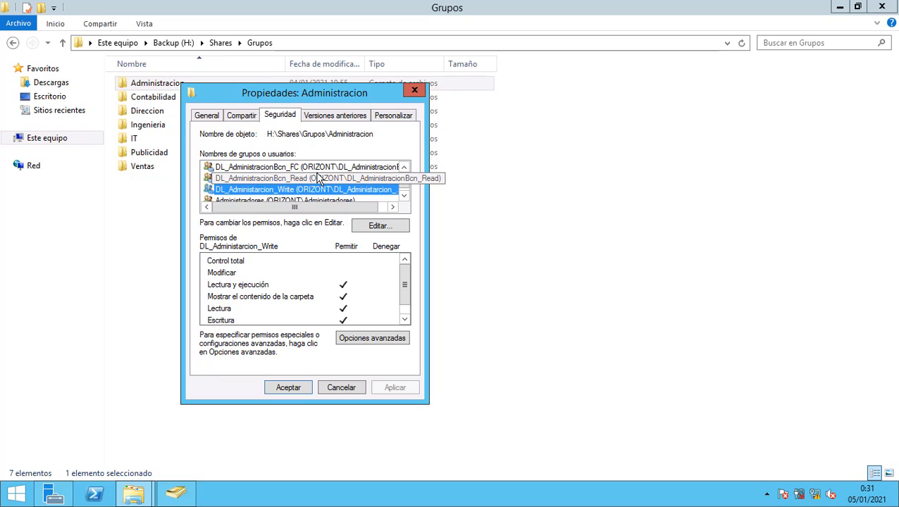
pyautogui.click(277, 179)
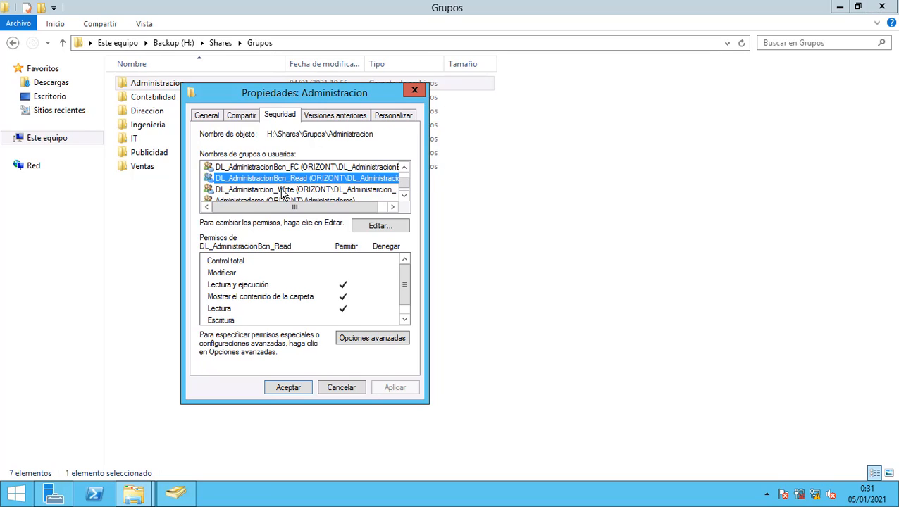
pyautogui.click(284, 190)
pyautogui.click(284, 179)
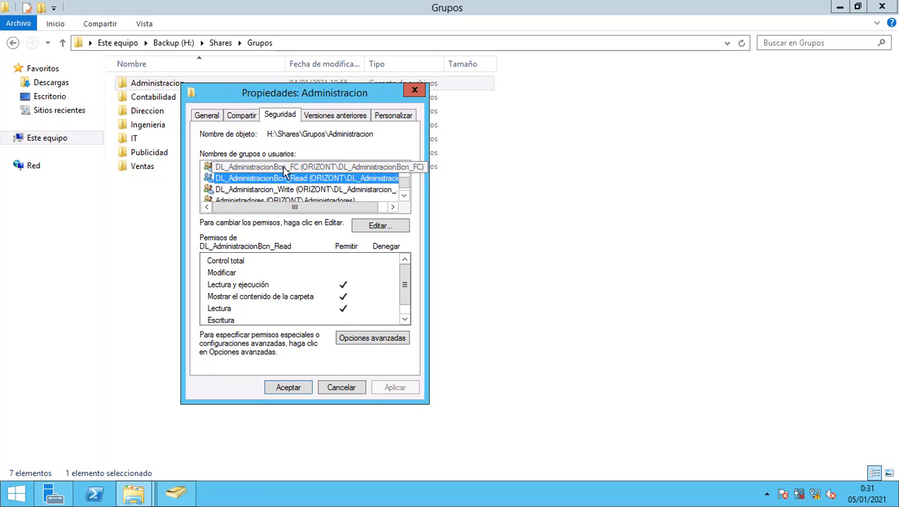
pyautogui.click(356, 390)
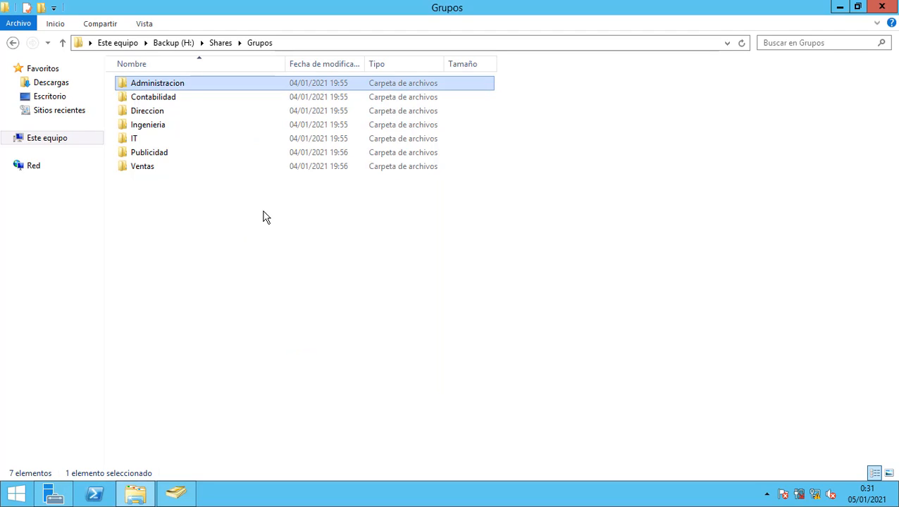
# Open the Publico folder's Security properties and check the Usuarios group's permissions.
pyautogui.click(221, 43)
pyautogui.click(167, 113)
pyautogui.click(153, 99)
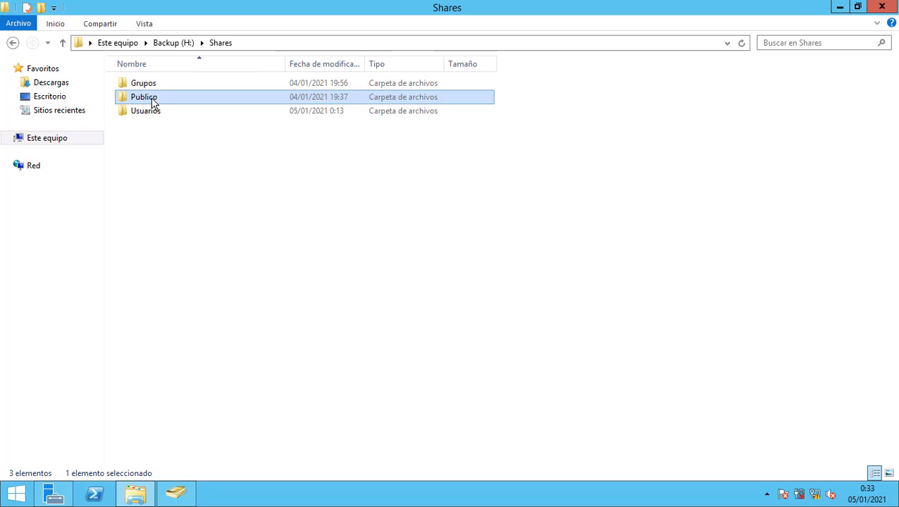
pyautogui.rightClick(154, 101)
pyautogui.click(191, 295)
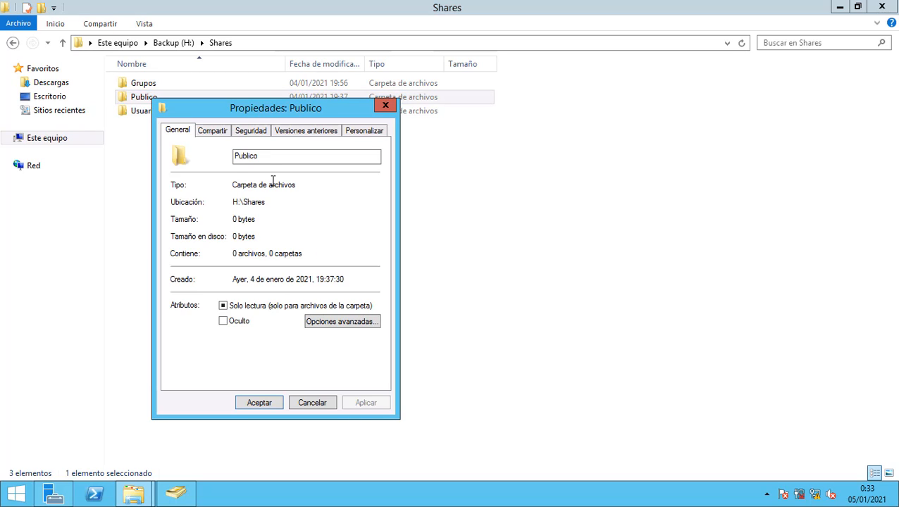
pyautogui.click(251, 132)
pyautogui.click(205, 218)
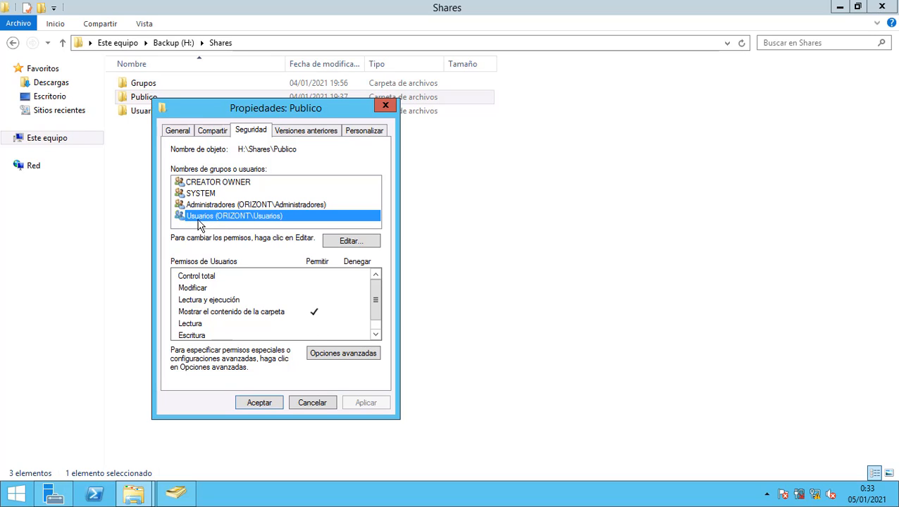
# Review the Usuarios entry's advanced permissions on Publico and close all dialogs without changes.
pyautogui.click(335, 353)
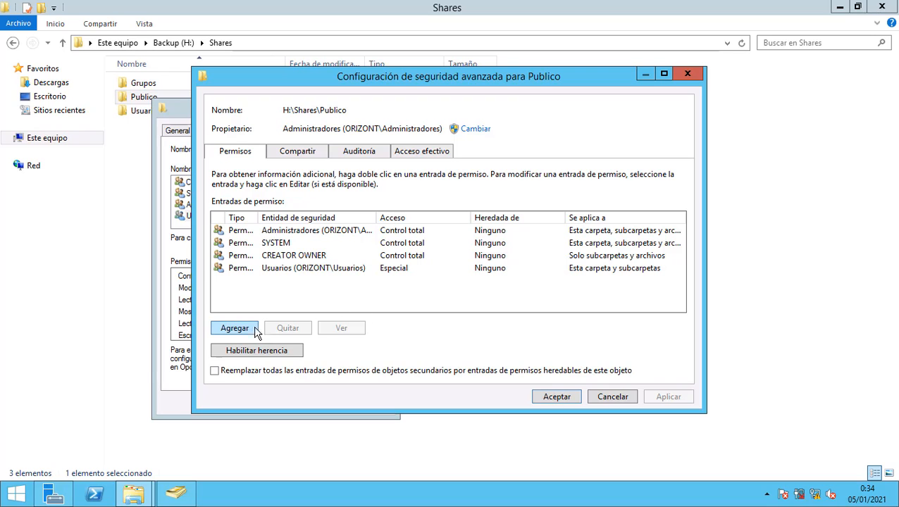
pyautogui.click(250, 267)
pyautogui.click(353, 333)
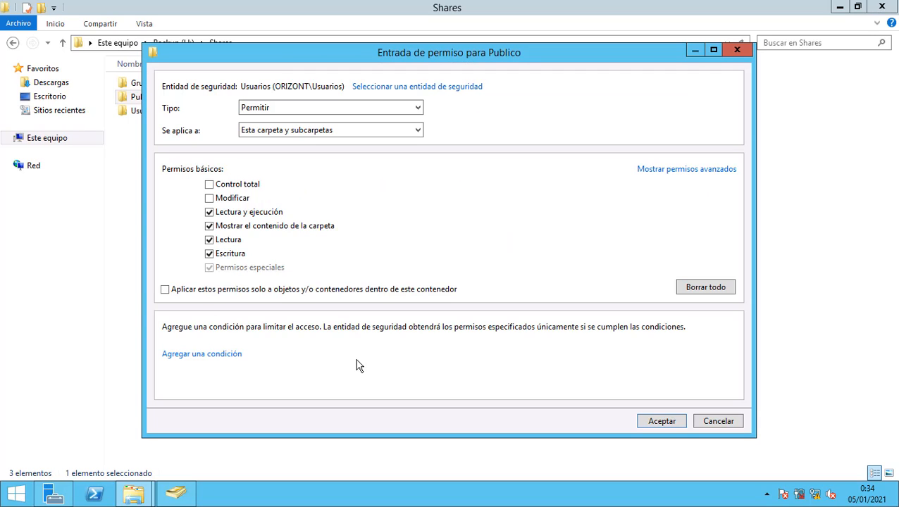
pyautogui.click(673, 171)
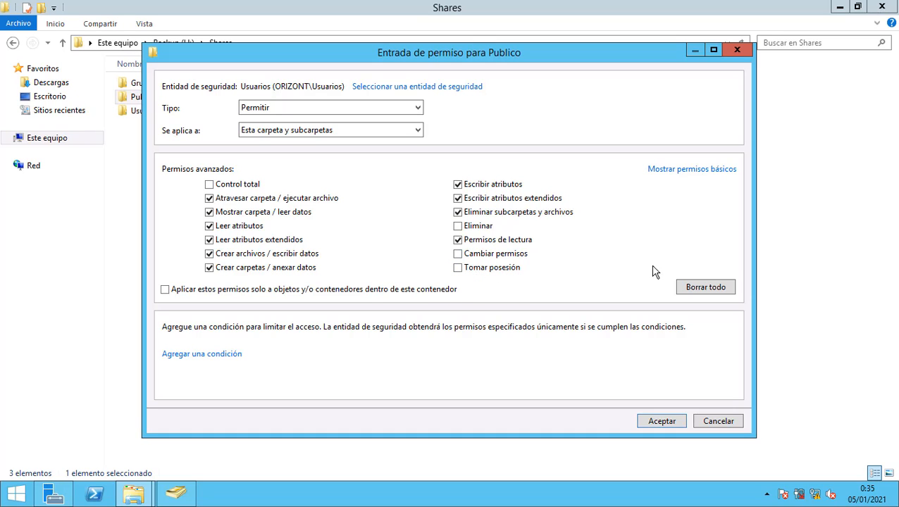
pyautogui.click(673, 425)
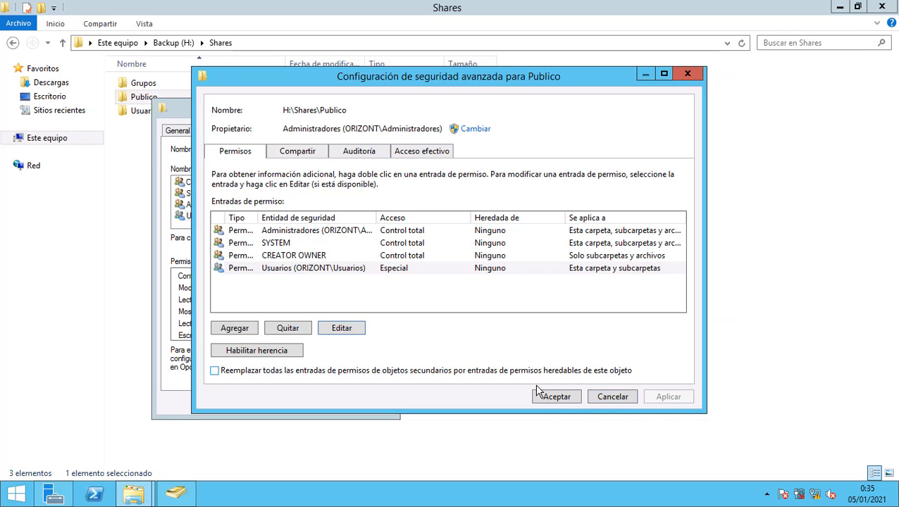
pyautogui.click(620, 397)
pyautogui.click(326, 404)
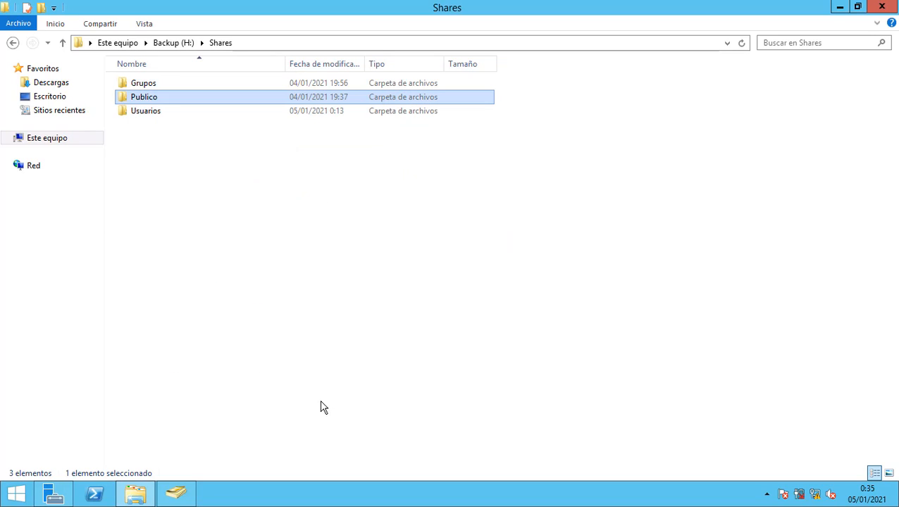
pyautogui.click(156, 115)
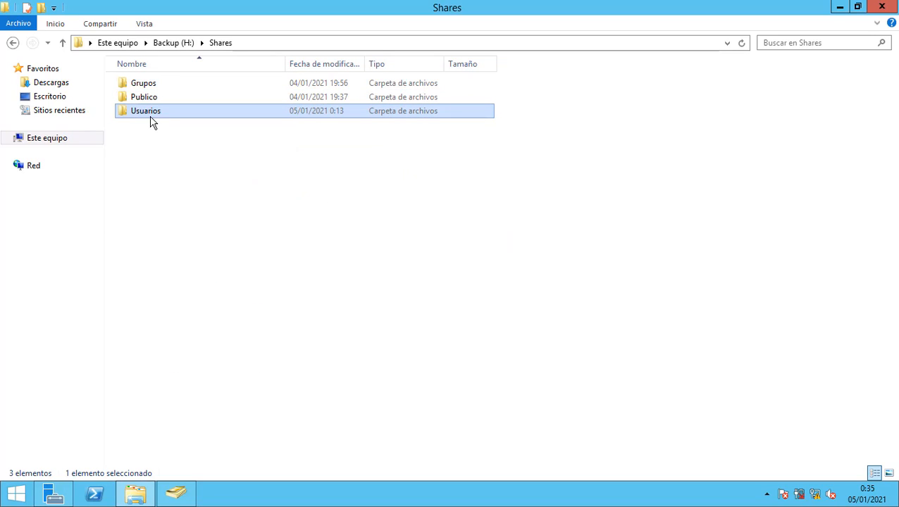
pyautogui.doubleClick(158, 116)
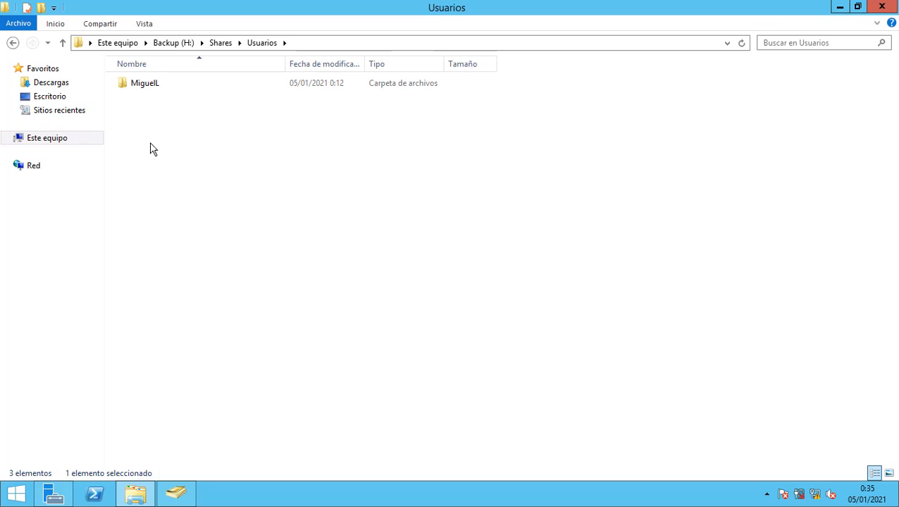
pyautogui.click(146, 88)
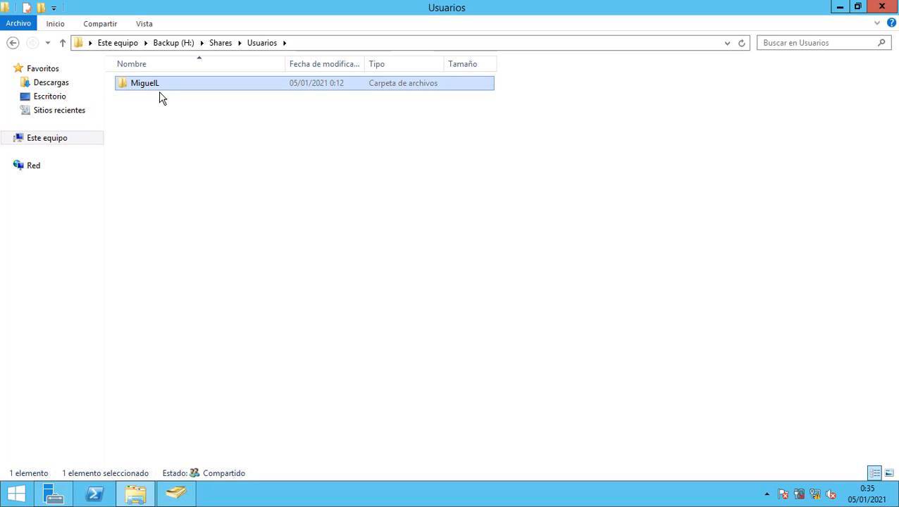
pyautogui.rightClick(154, 86)
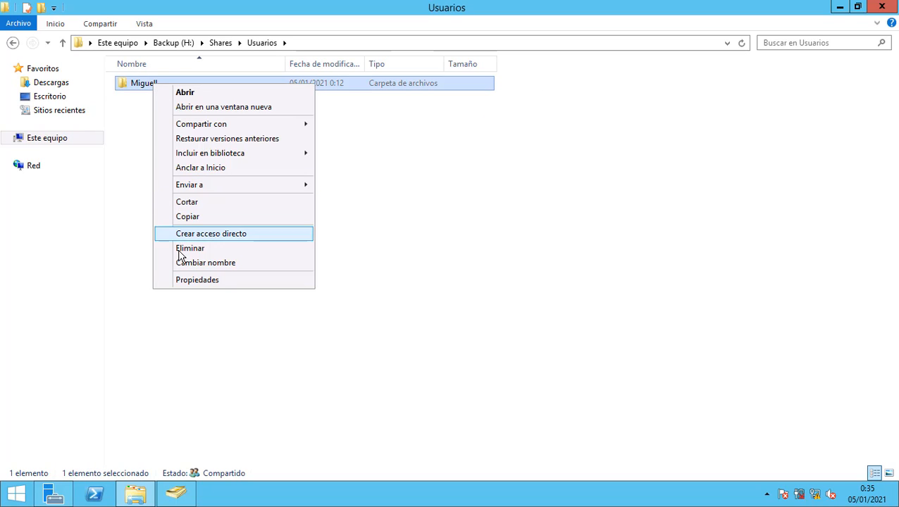
pyautogui.click(193, 278)
pyautogui.click(254, 118)
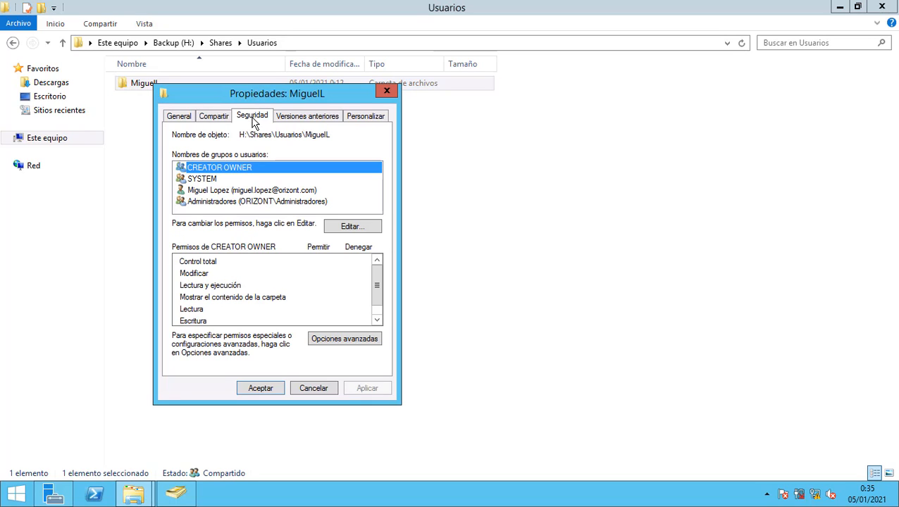
pyautogui.click(219, 191)
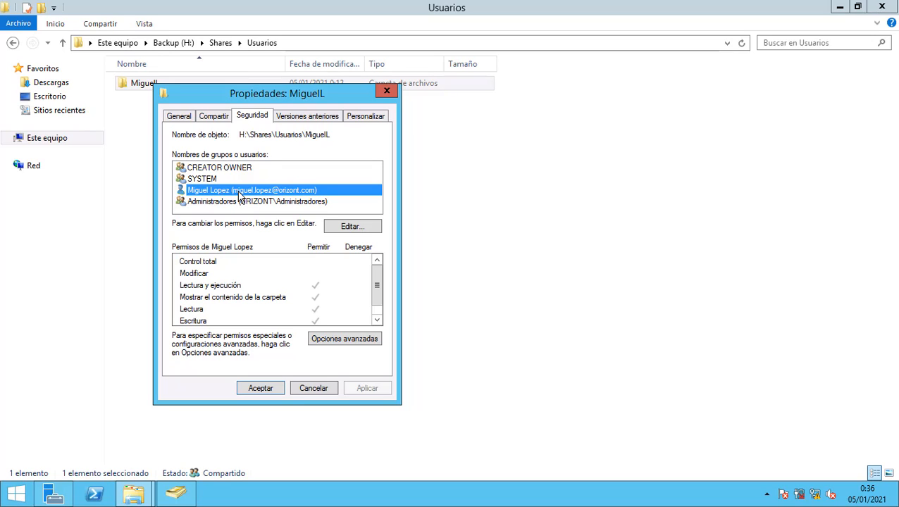
pyautogui.click(318, 386)
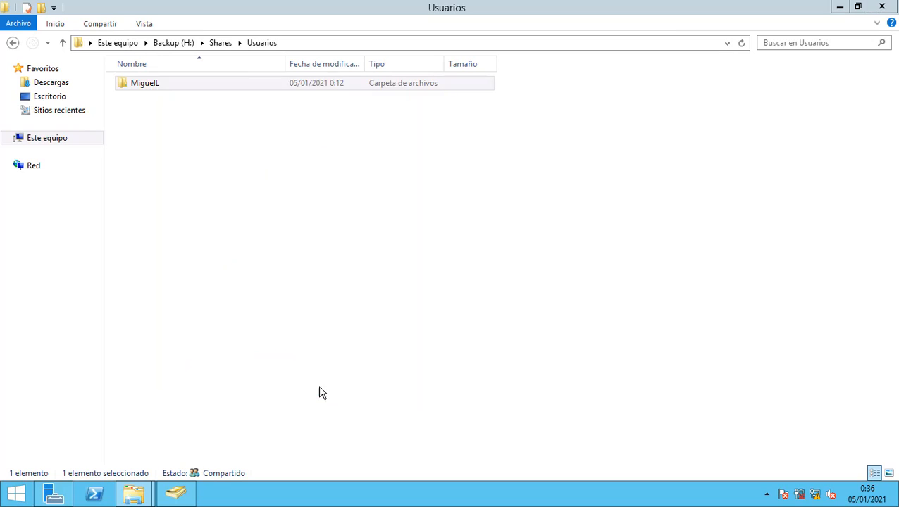
pyautogui.click(356, 308)
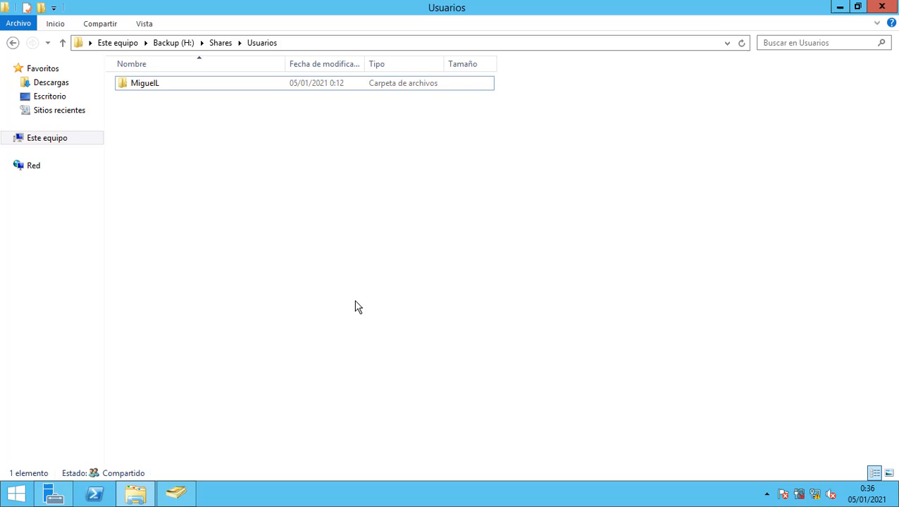
pyautogui.click(219, 43)
pyautogui.click(239, 248)
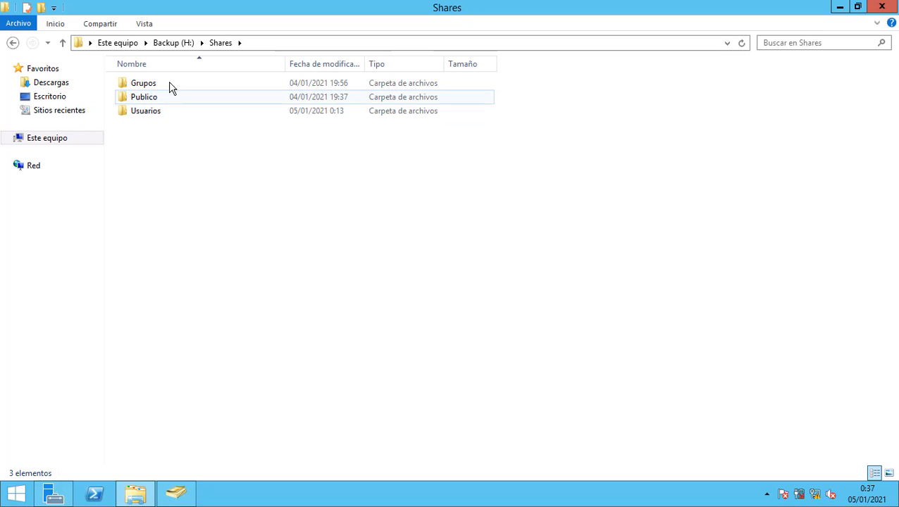
pyautogui.moveTo(137, 118)
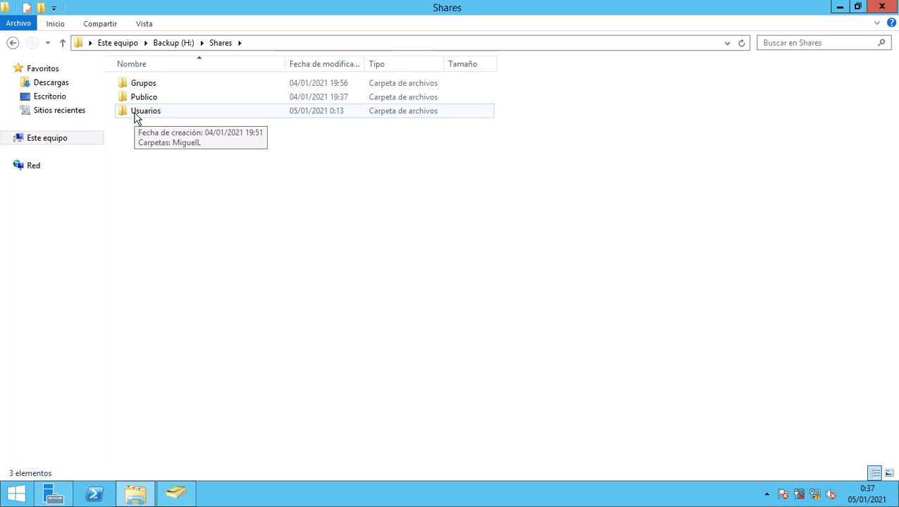
# Browse to G:\Windows\SYSVOL\sysvol\orizont.com\scripts.
pyautogui.click(44, 143)
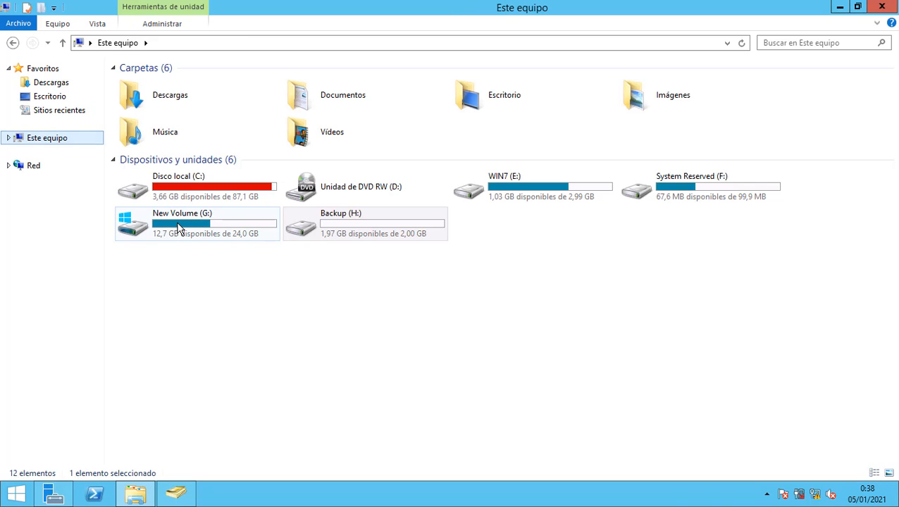
pyautogui.doubleClick(178, 229)
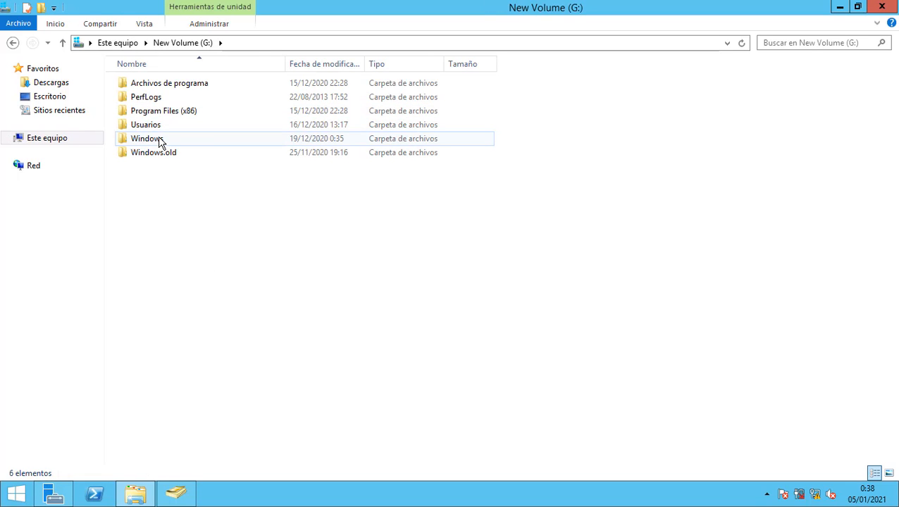
pyautogui.doubleClick(159, 139)
pyautogui.scroll(-14, 176, 236)
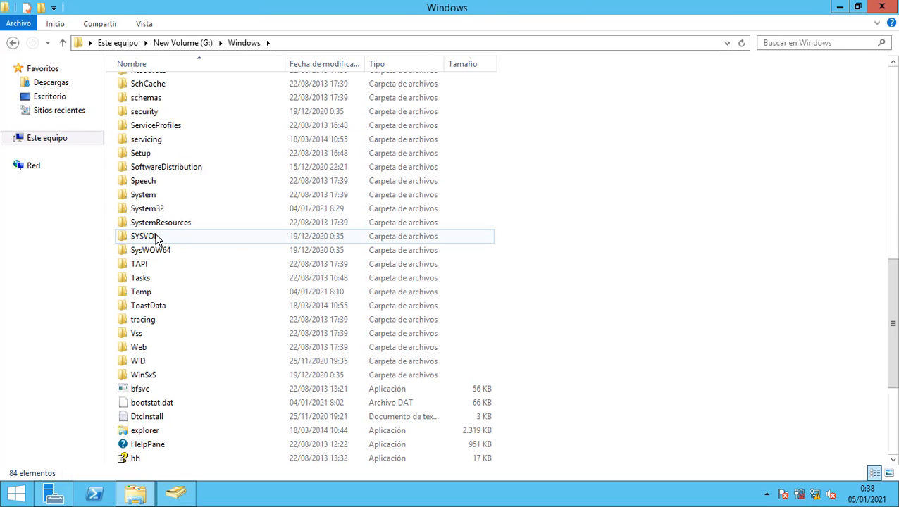
pyautogui.doubleClick(157, 238)
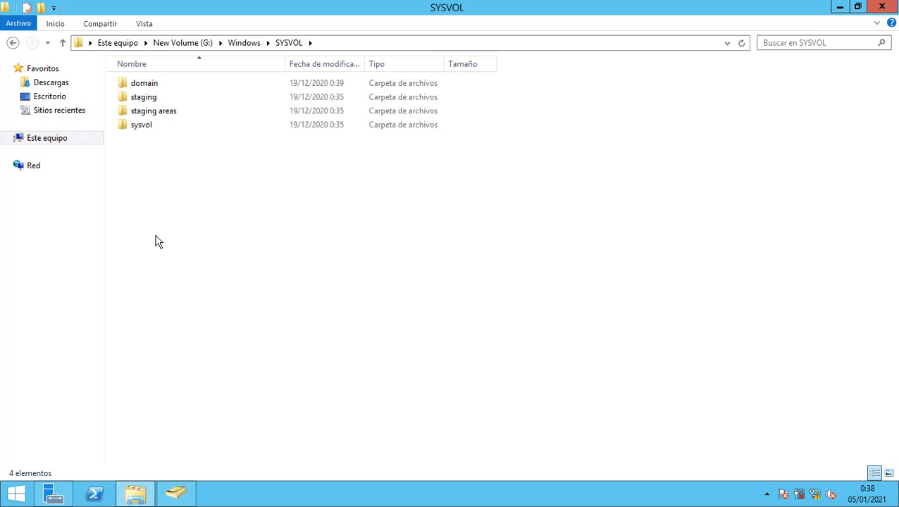
pyautogui.doubleClick(153, 124)
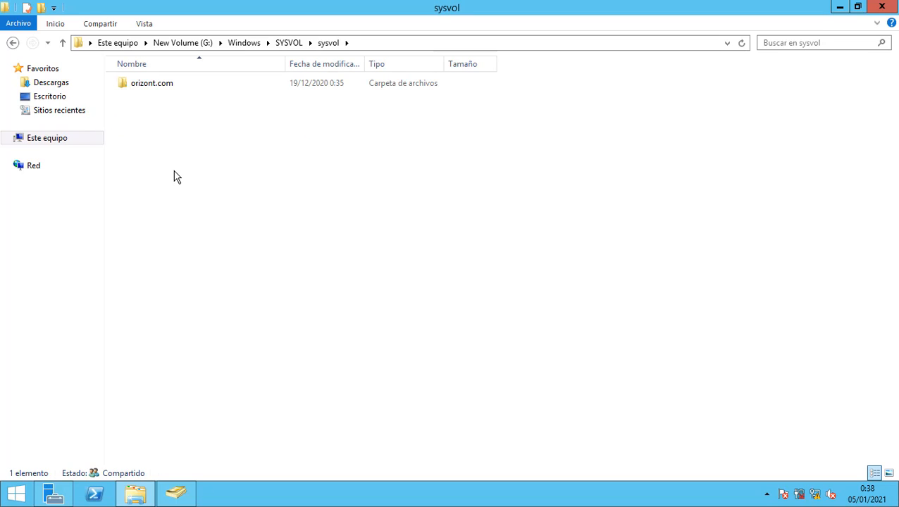
pyautogui.doubleClick(176, 91)
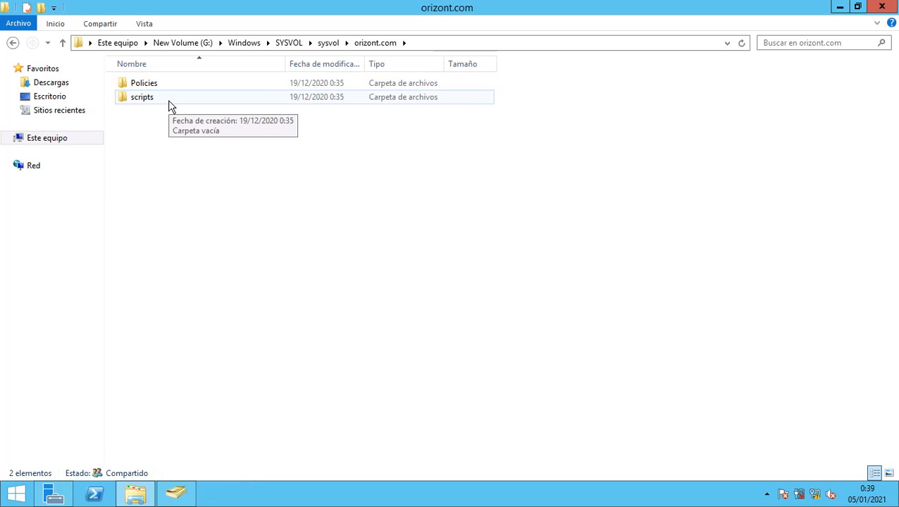
pyautogui.doubleClick(169, 100)
# Create a new text document in scripts named logonbcn.
pyautogui.rightClick(181, 185)
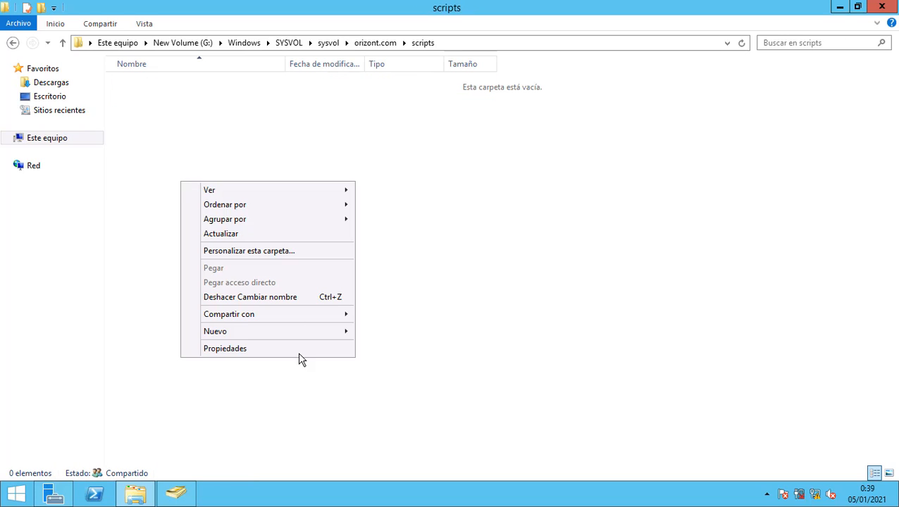
pyautogui.moveTo(297, 330)
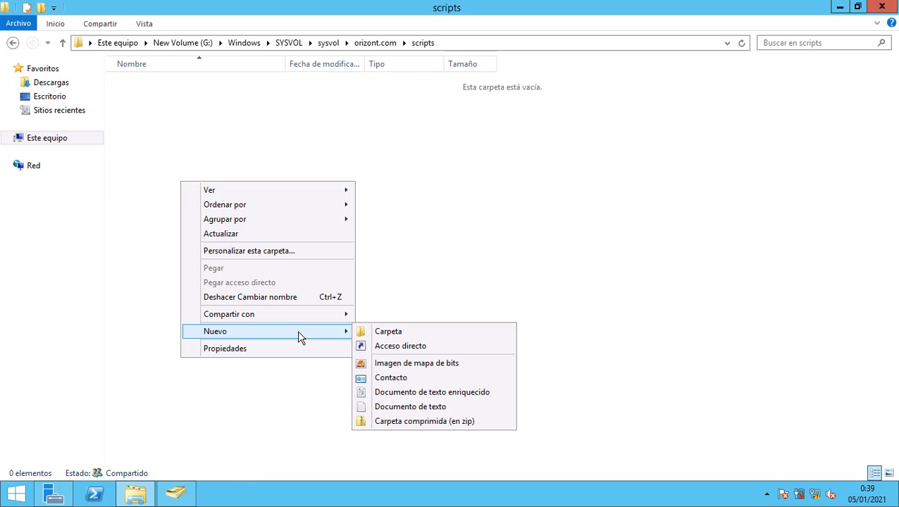
pyautogui.click(399, 408)
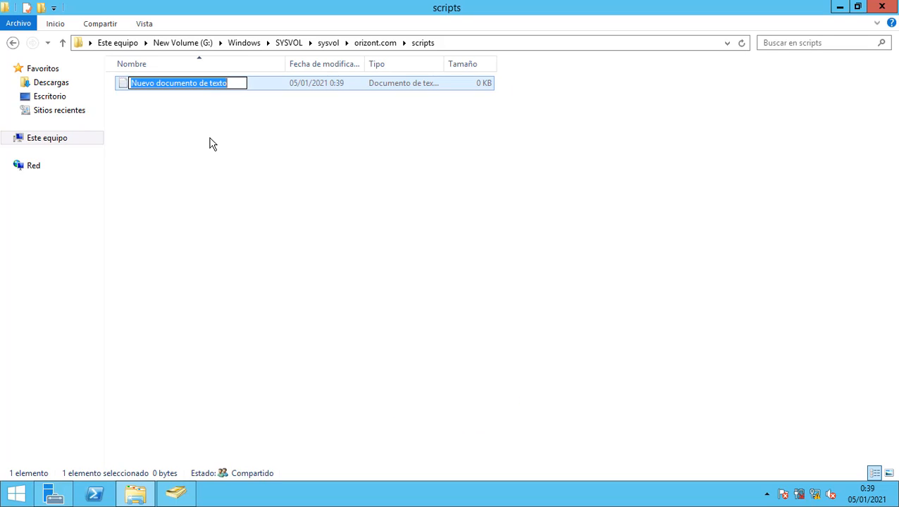
pyautogui.write('logonbcn')
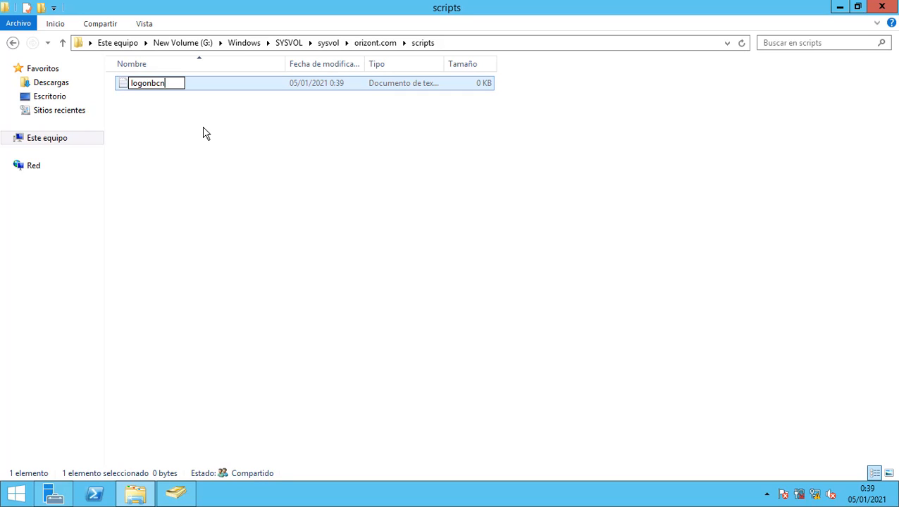
pyautogui.click(203, 132)
pyautogui.rightClick(165, 84)
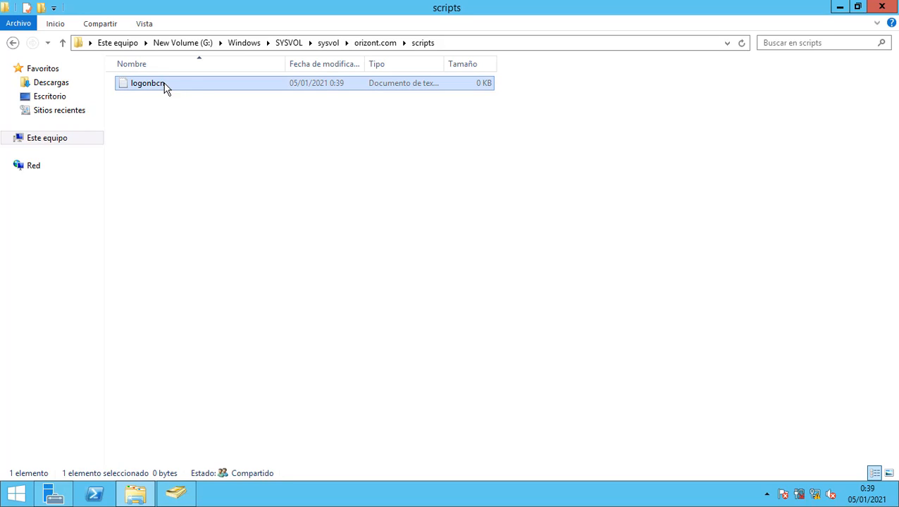
pyautogui.moveTo(297, 137)
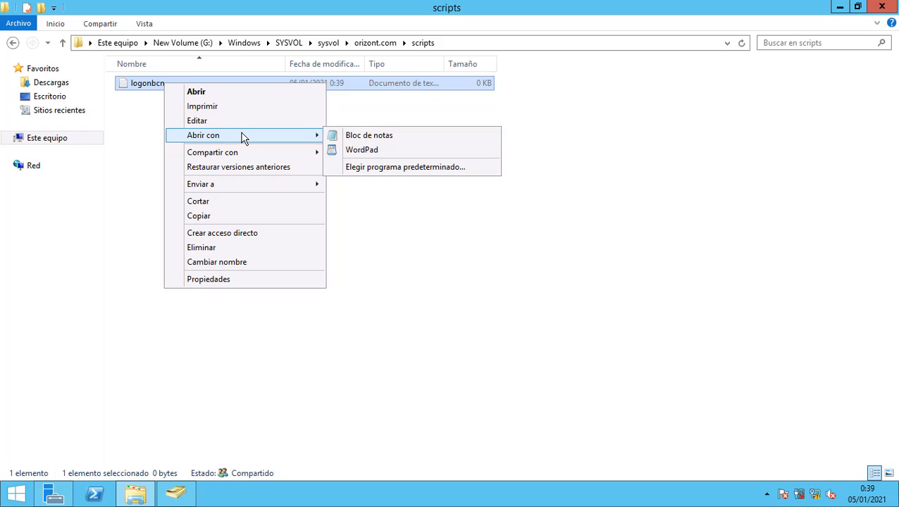
pyautogui.click(398, 140)
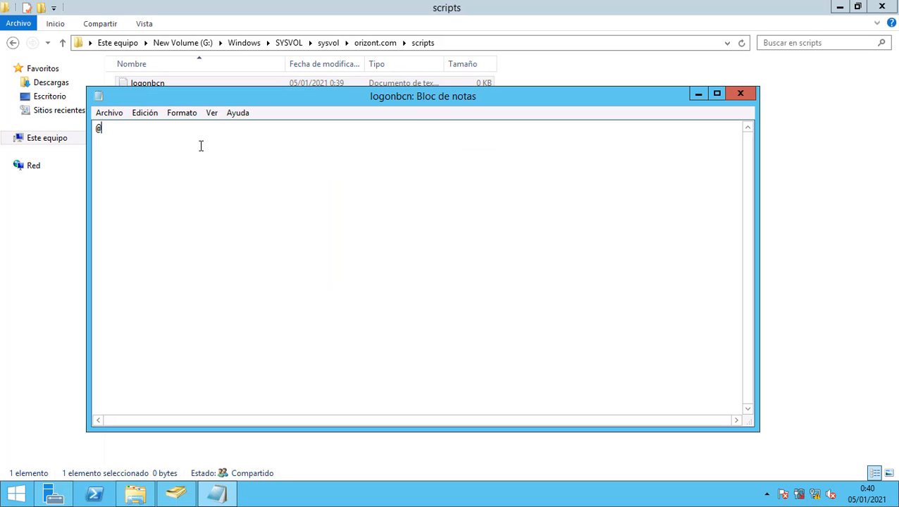
pyautogui.write('@echo Off')
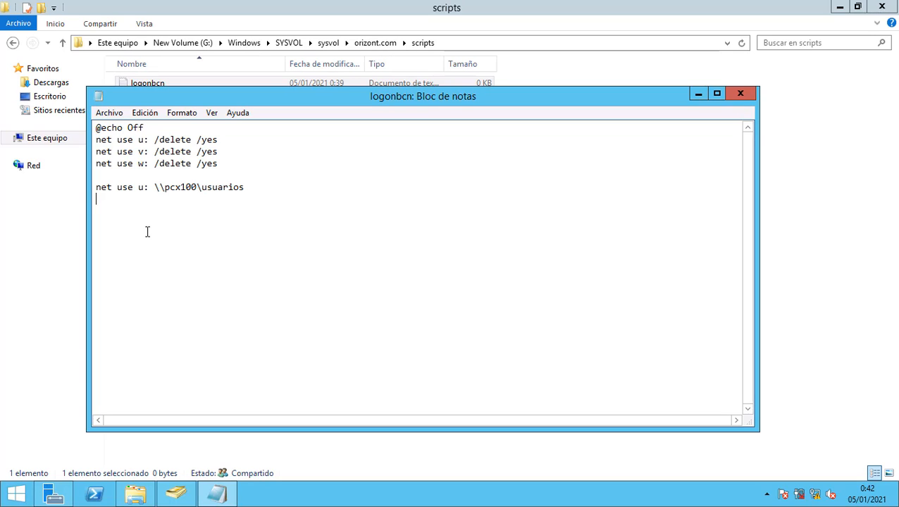
# Add net use lines mapping U:, V:, W: to \\pcx100\usuarios, grupos and publico.
pyautogui.rightClick(233, 195)
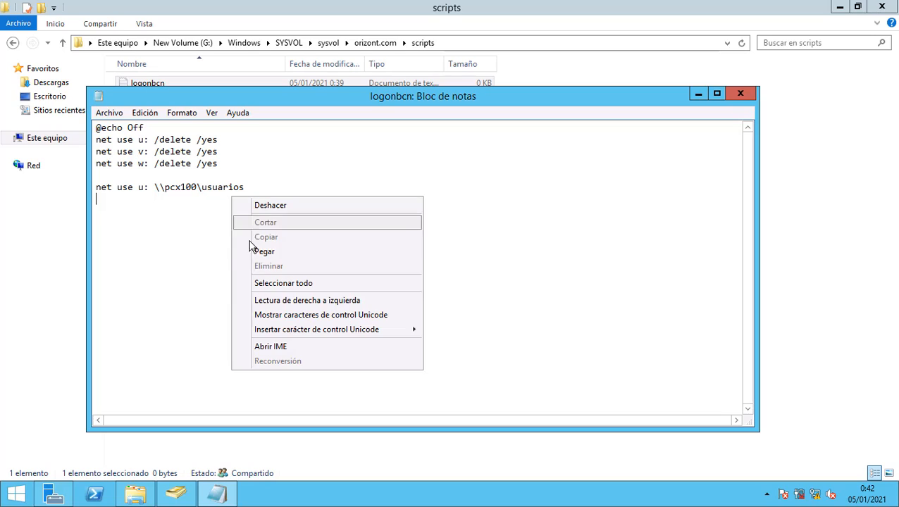
pyautogui.click(251, 250)
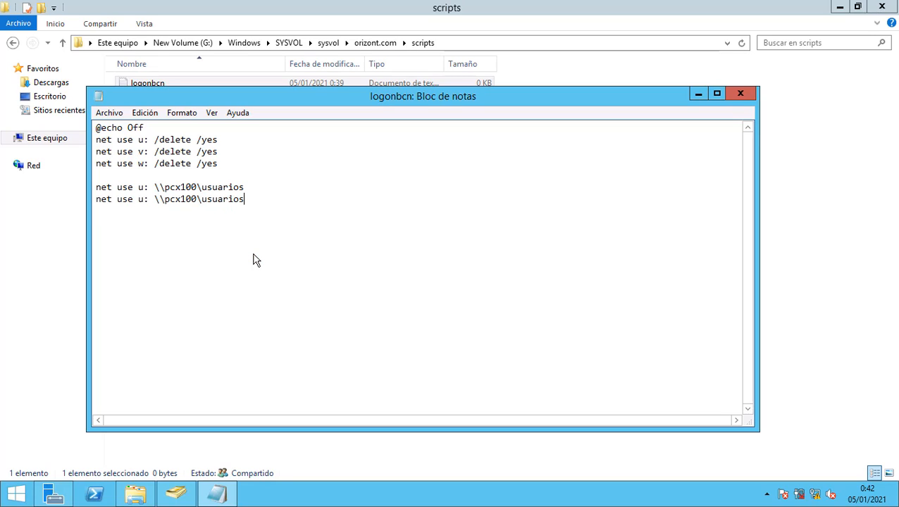
pyautogui.rightClick(241, 218)
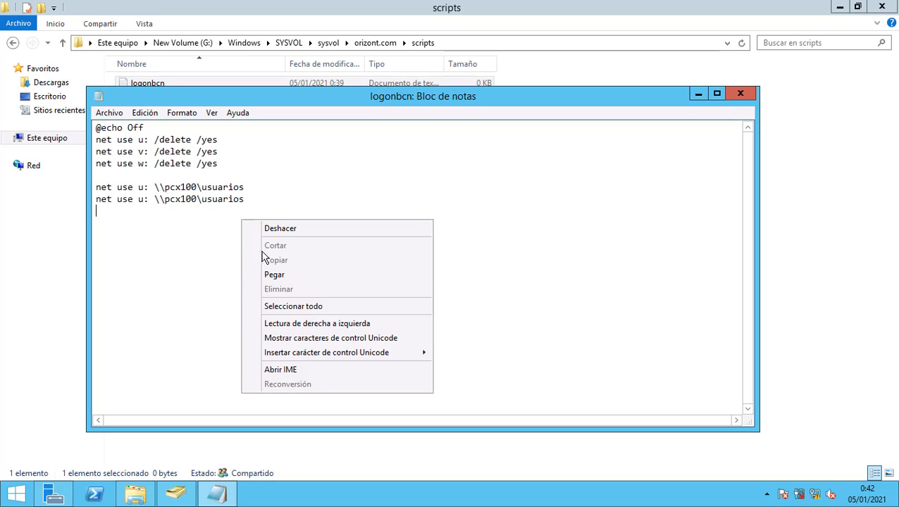
pyautogui.click(264, 276)
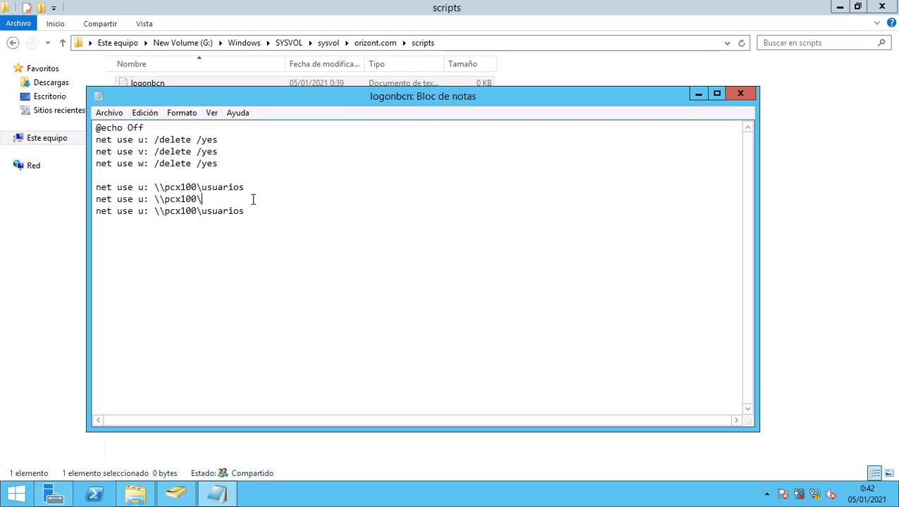
pyautogui.write('grupo')
pyautogui.click(247, 211)
pyautogui.press('BackSpace')
pyautogui.press('BackSpace')
pyautogui.press('BackSpace')
pyautogui.press('BackSpace')
pyautogui.press('BackSpace')
pyautogui.press('BackSpace')
pyautogui.press('BackSpace')
pyautogui.press('BackSpace')
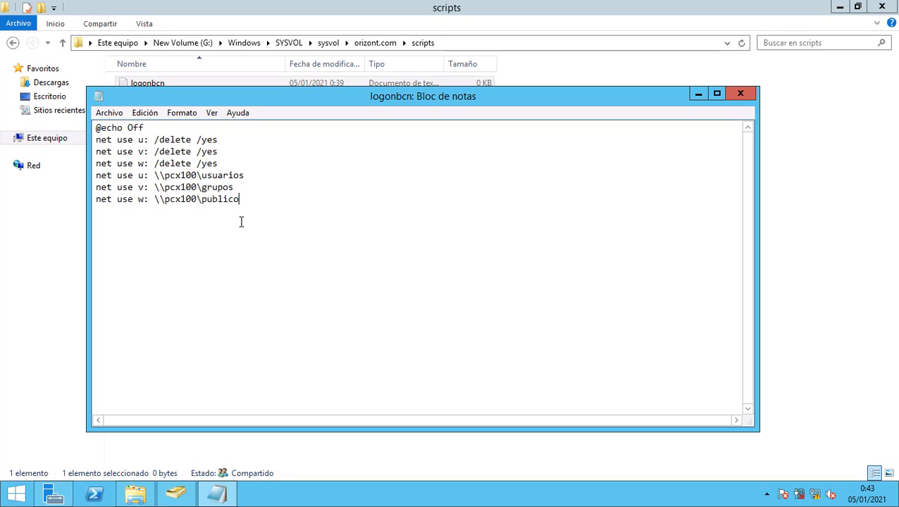
pyautogui.click(109, 113)
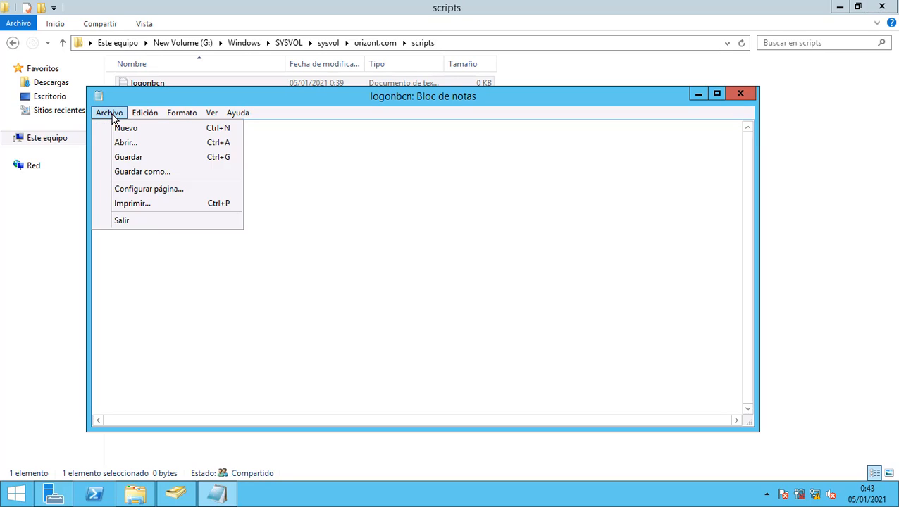
# Save the script as logonbcn.bat with file type Todos los archivos.
pyautogui.click(133, 173)
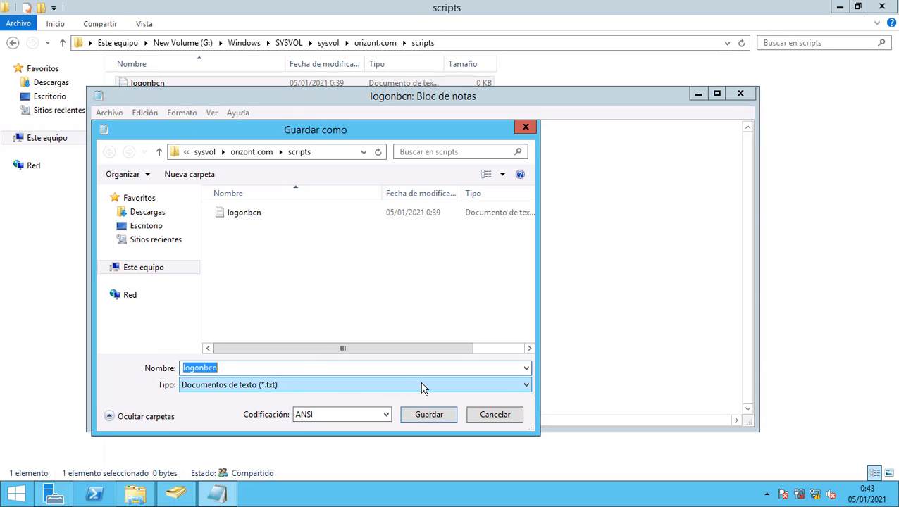
pyautogui.click(422, 386)
pyautogui.click(415, 405)
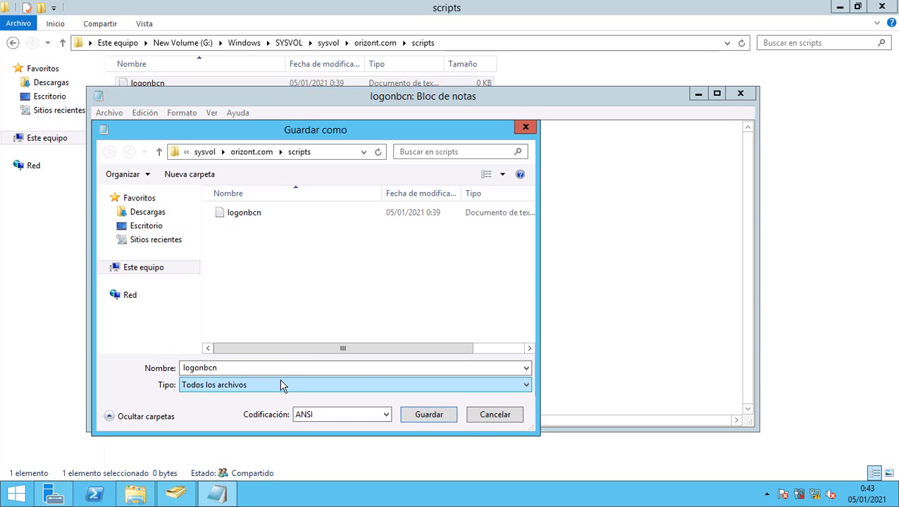
pyautogui.doubleClick(280, 367)
pyautogui.click(280, 367)
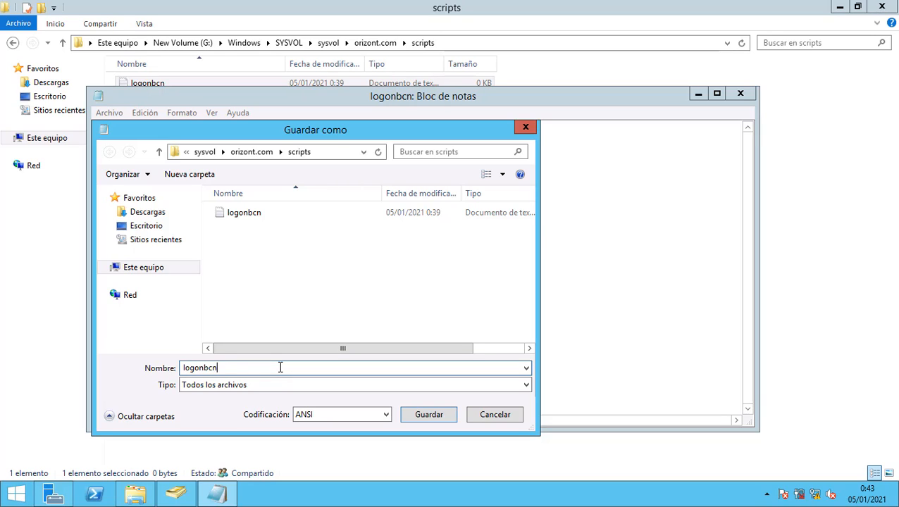
pyautogui.write('.bat')
pyautogui.press('Return')
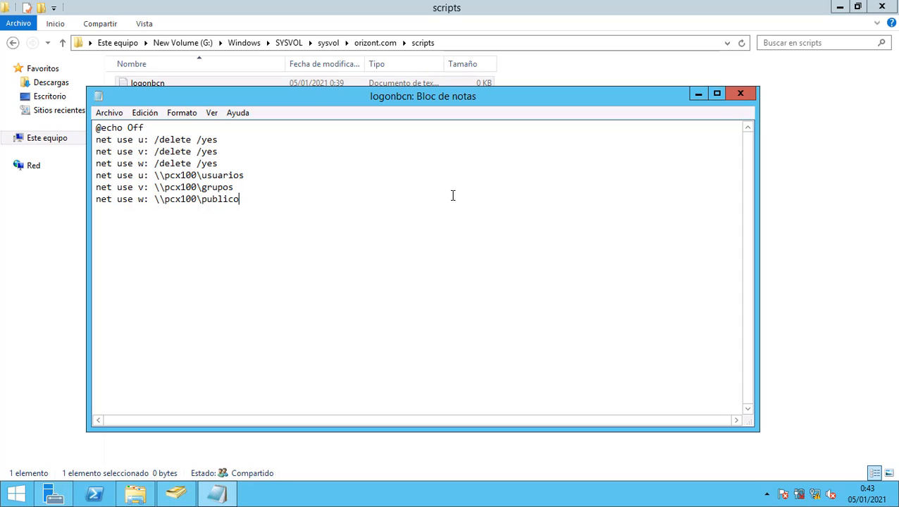
# Close Notepad and delete the leftover empty logonbcn text file.
pyautogui.click(737, 100)
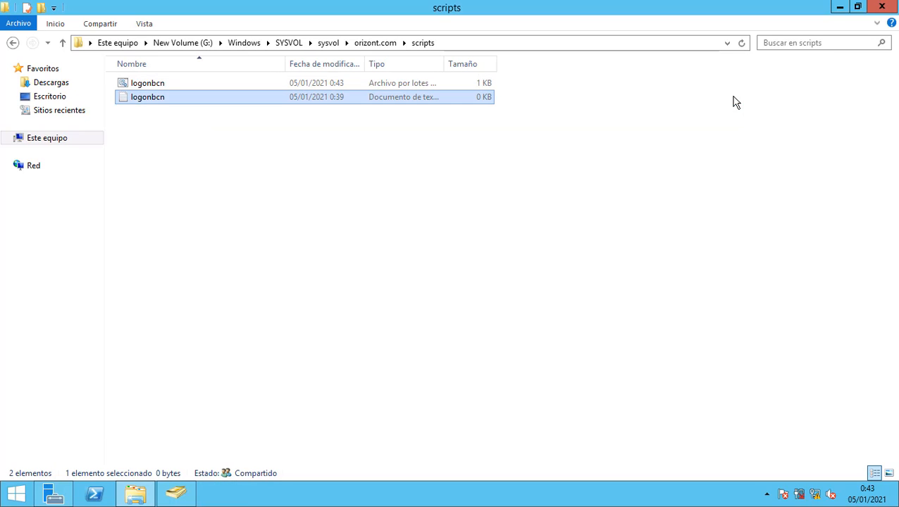
pyautogui.rightClick(164, 103)
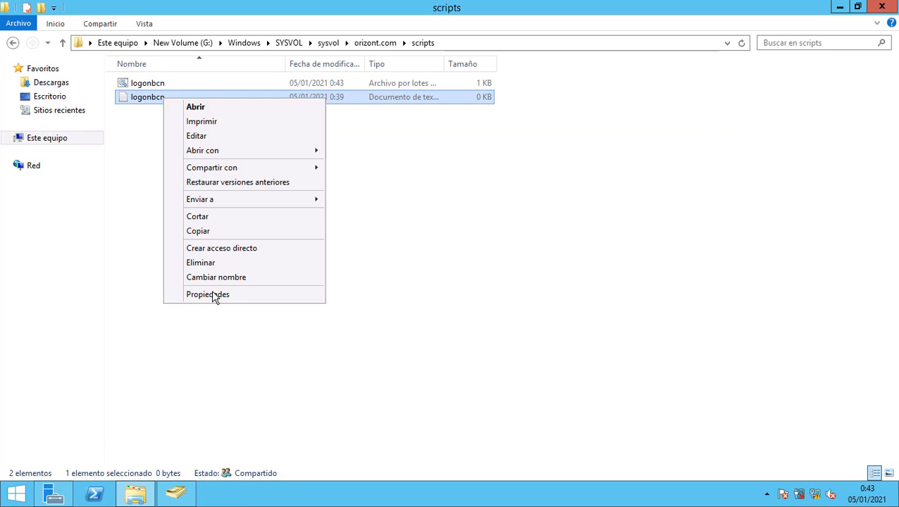
pyautogui.click(216, 263)
pyautogui.click(501, 300)
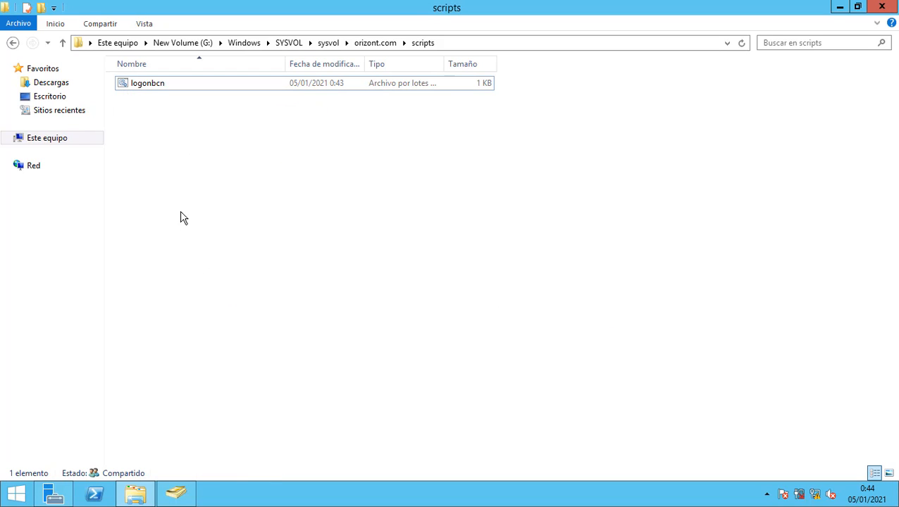
pyautogui.click(176, 493)
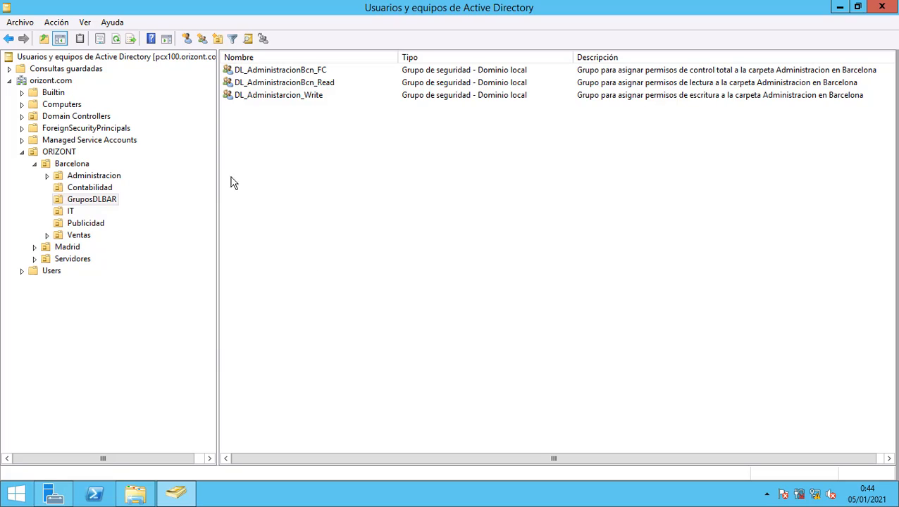
# Open P_UsersAdmBcn in the Administracion OU and confirm its Perfil logon script reads logonbar.bat.
pyautogui.click(102, 177)
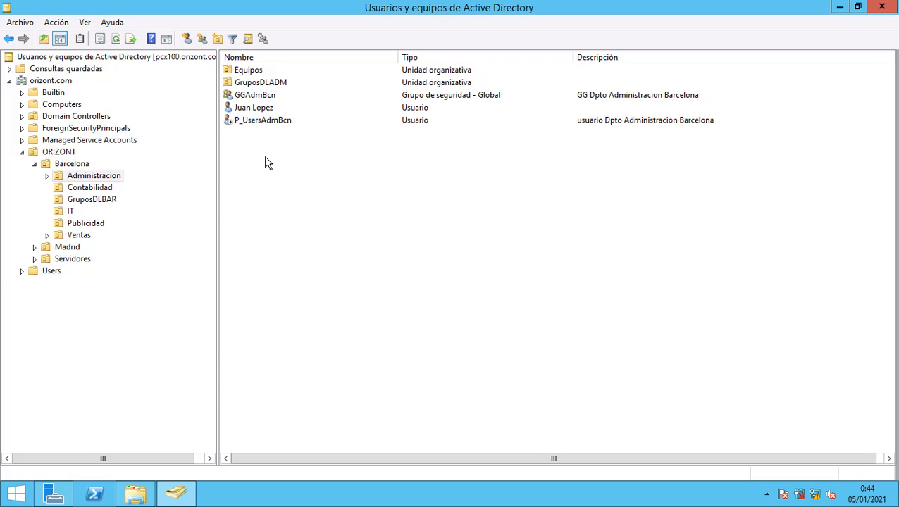
pyautogui.click(268, 122)
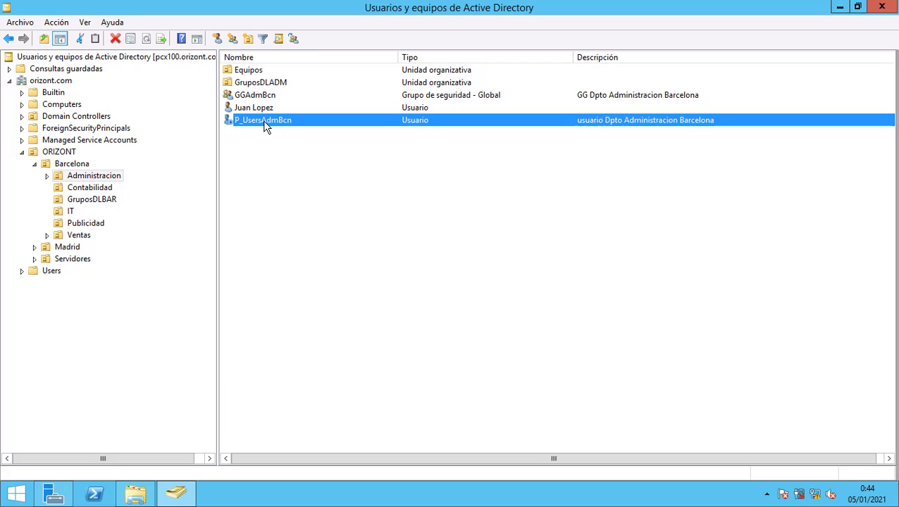
pyautogui.doubleClick(263, 120)
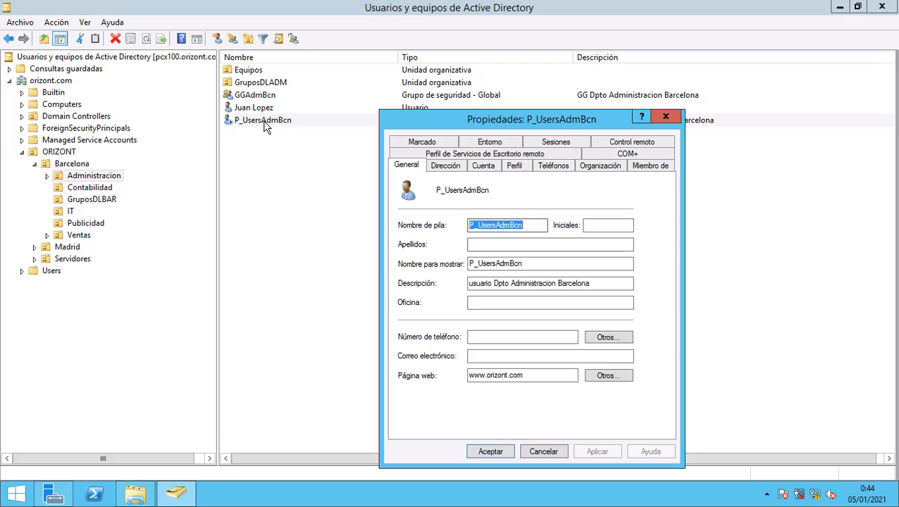
pyautogui.click(517, 169)
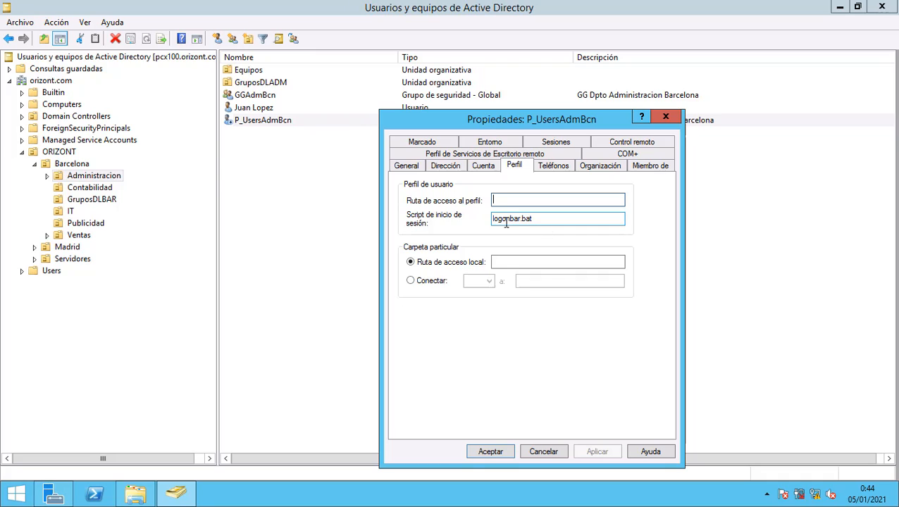
pyautogui.moveTo(533, 220); pyautogui.dragTo(493, 219)
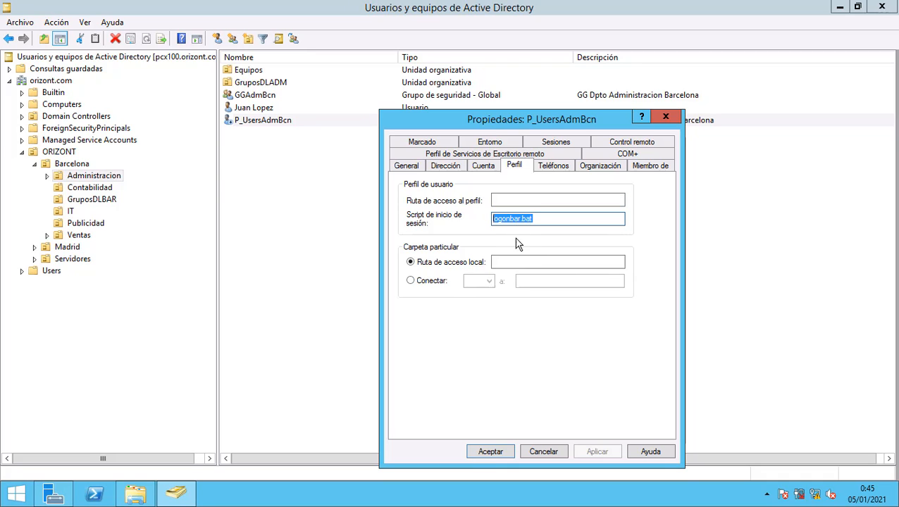
# Rename the logonbcn batch file in the scripts folder to logonbar.
pyautogui.click(183, 486)
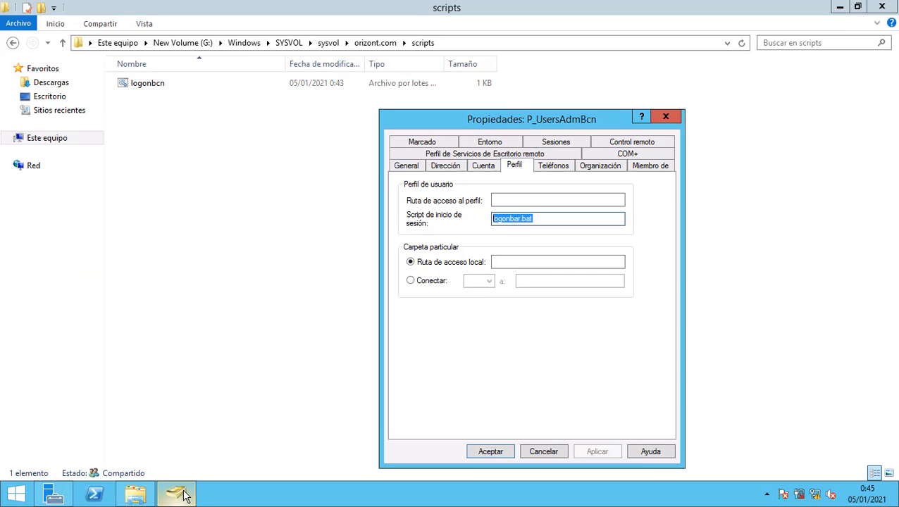
pyautogui.click(170, 86)
pyautogui.click(163, 86)
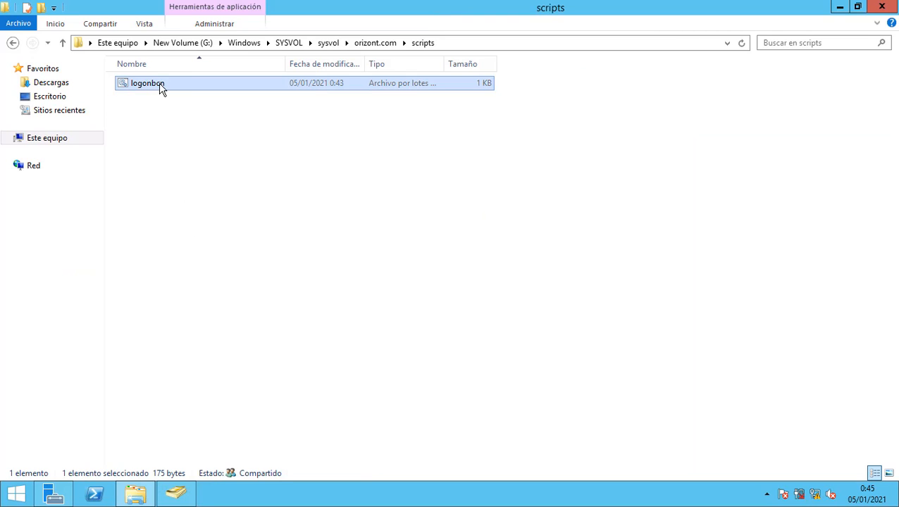
pyautogui.click(171, 86)
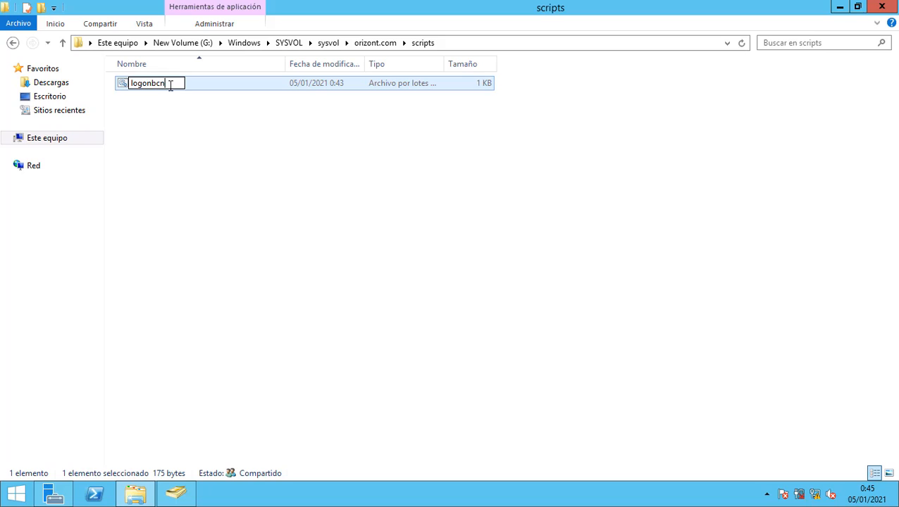
pyautogui.press('BackSpace')
pyautogui.press('BackSpace')
pyautogui.write('ar')
pyautogui.click(176, 425)
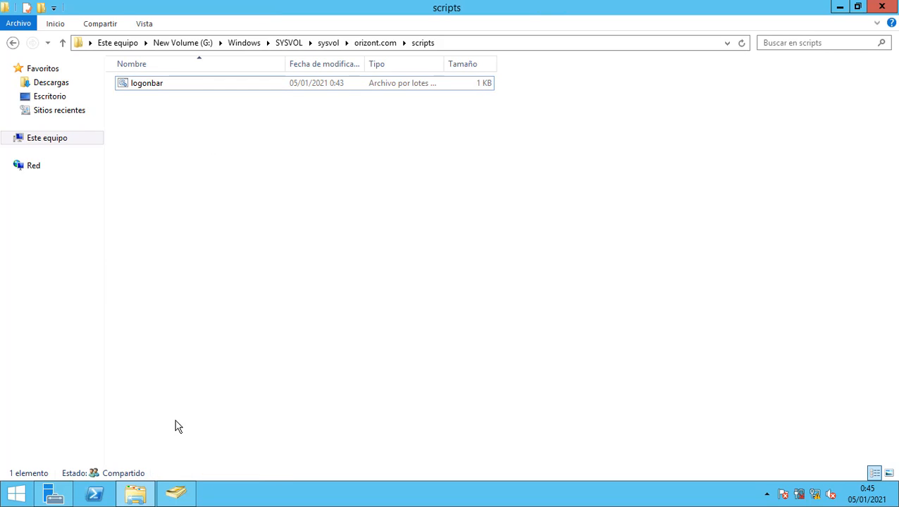
pyautogui.click(176, 493)
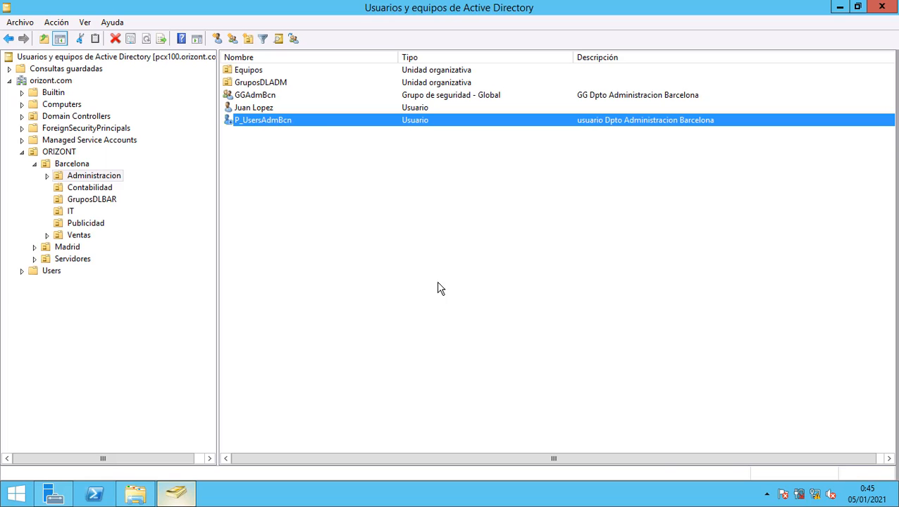
pyautogui.doubleClick(319, 124)
pyautogui.click(540, 218)
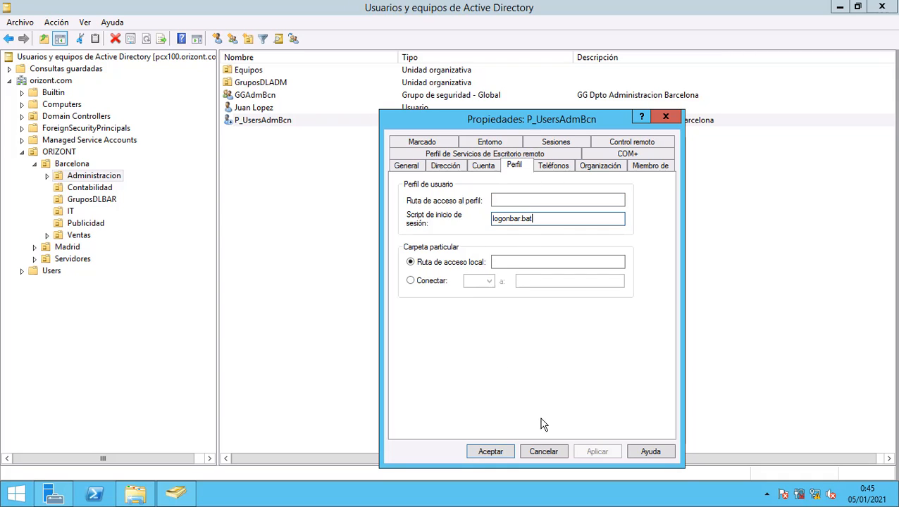
pyautogui.click(543, 454)
pyautogui.rightClick(295, 124)
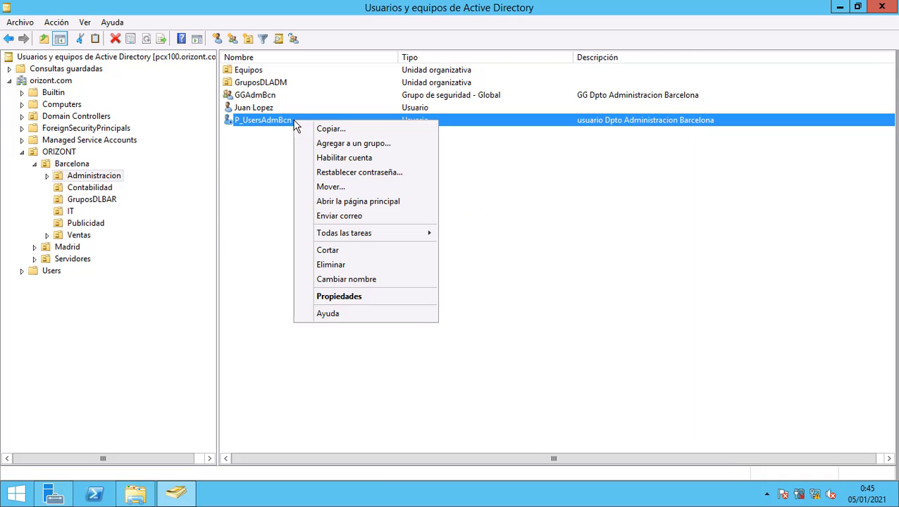
pyautogui.click(322, 127)
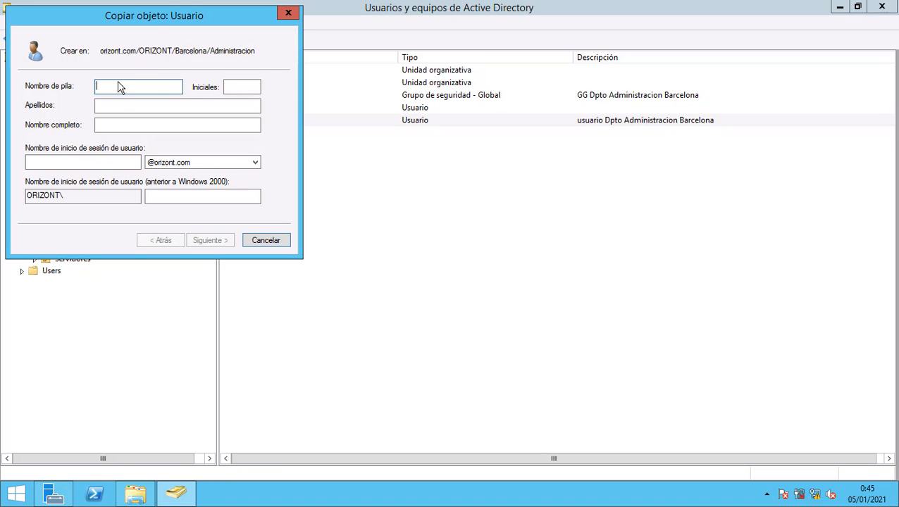
pyautogui.moveTo(149, 23); pyautogui.dragTo(403, 159)
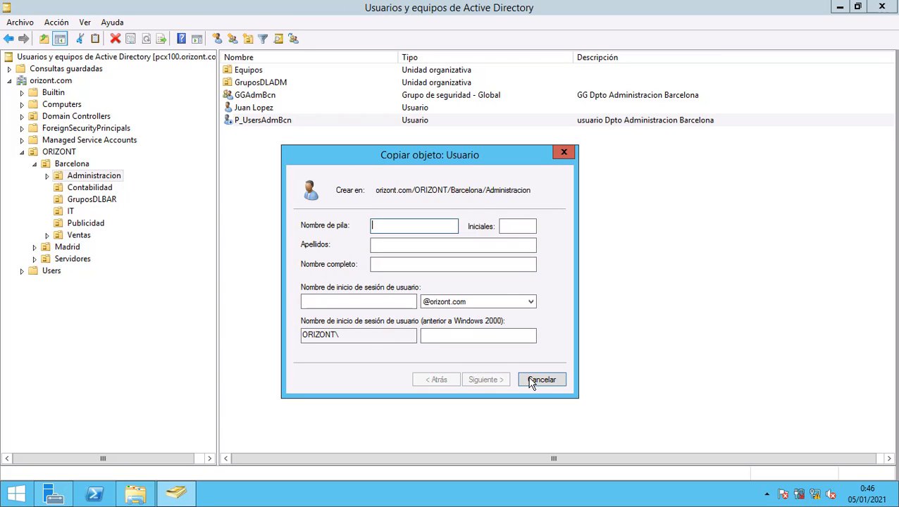
pyautogui.click(553, 381)
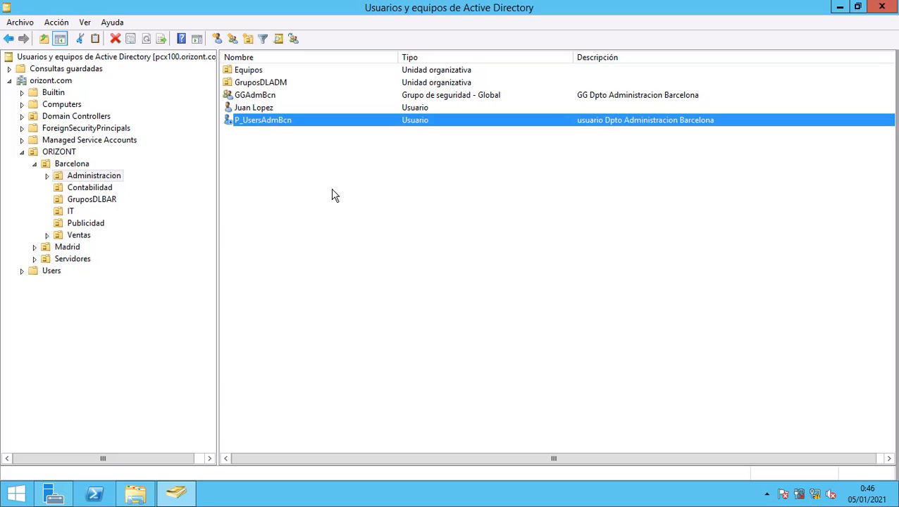
pyautogui.doubleClick(256, 121)
pyautogui.click(447, 165)
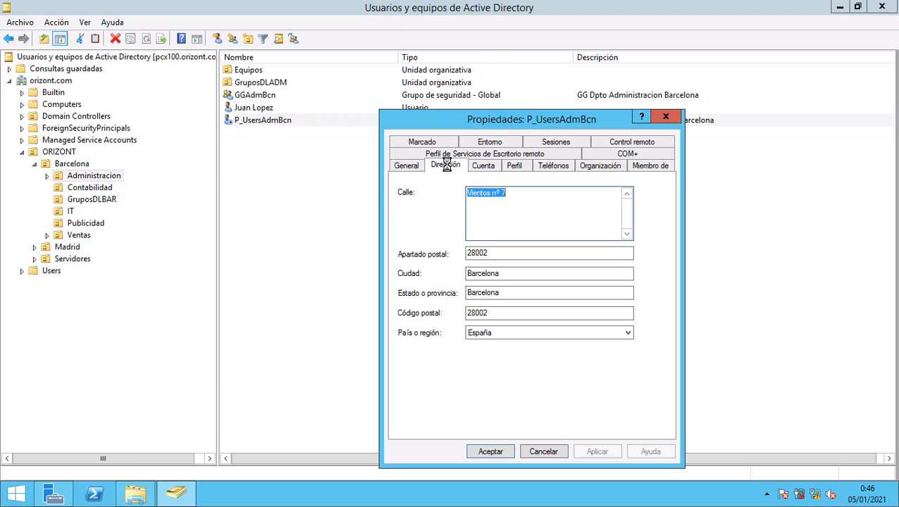
pyautogui.click(418, 166)
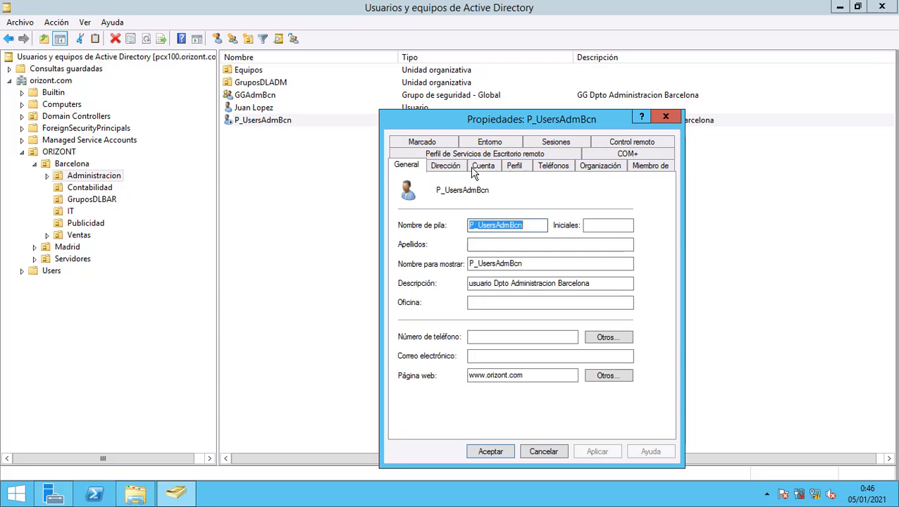
pyautogui.click(665, 117)
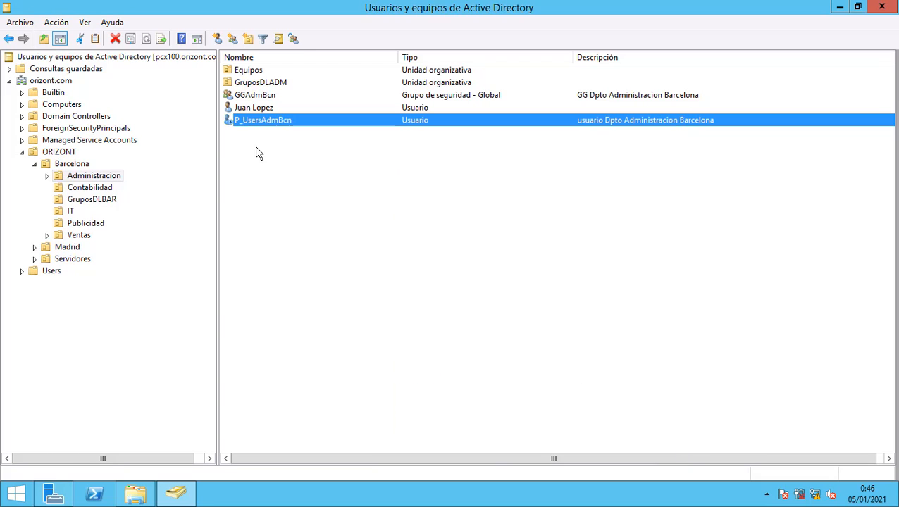
# Check the other user's existing logon script and close its properties unchanged.
pyautogui.doubleClick(244, 111)
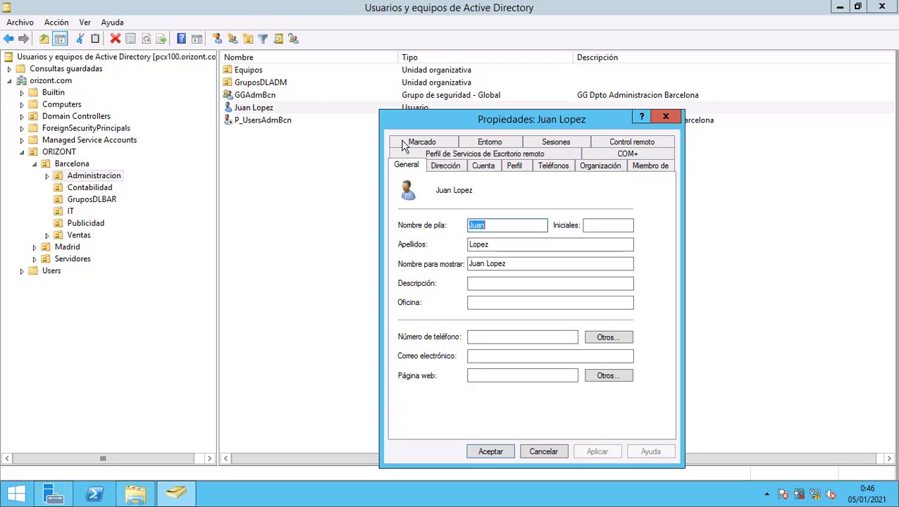
pyautogui.click(515, 168)
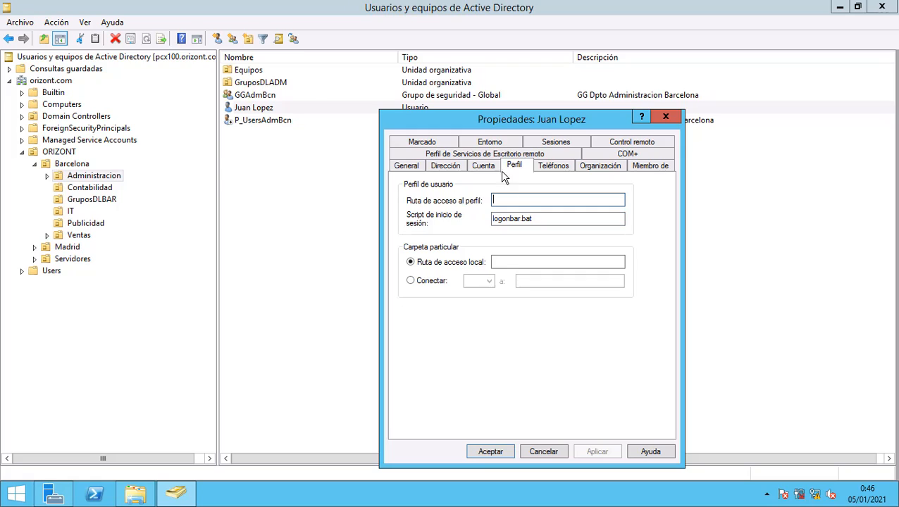
pyautogui.moveTo(537, 220); pyautogui.dragTo(479, 232)
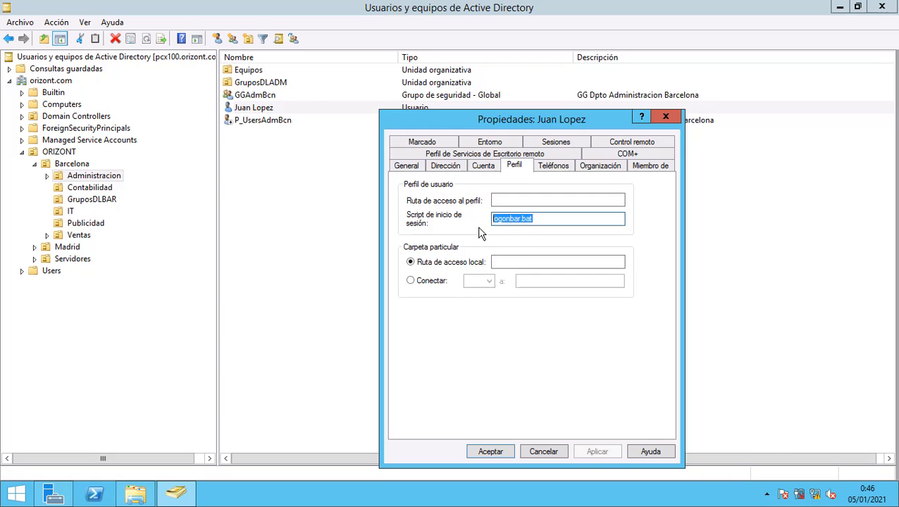
pyautogui.click(542, 220)
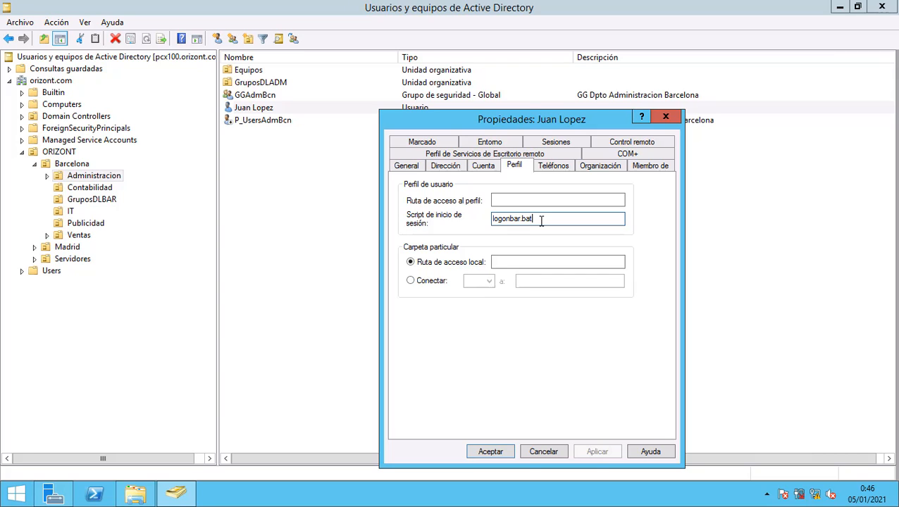
pyautogui.click(539, 453)
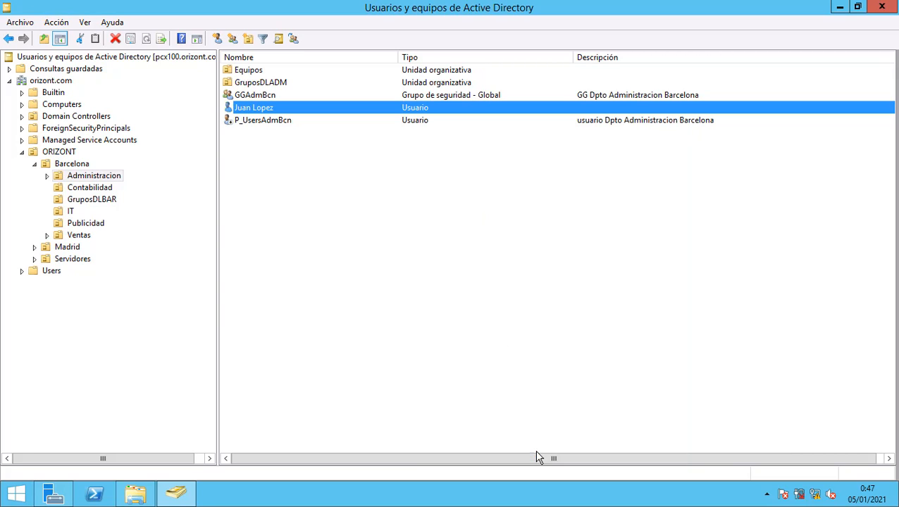
# Set the Contabilidad user's logon script to logonbar.bat.
pyautogui.click(76, 186)
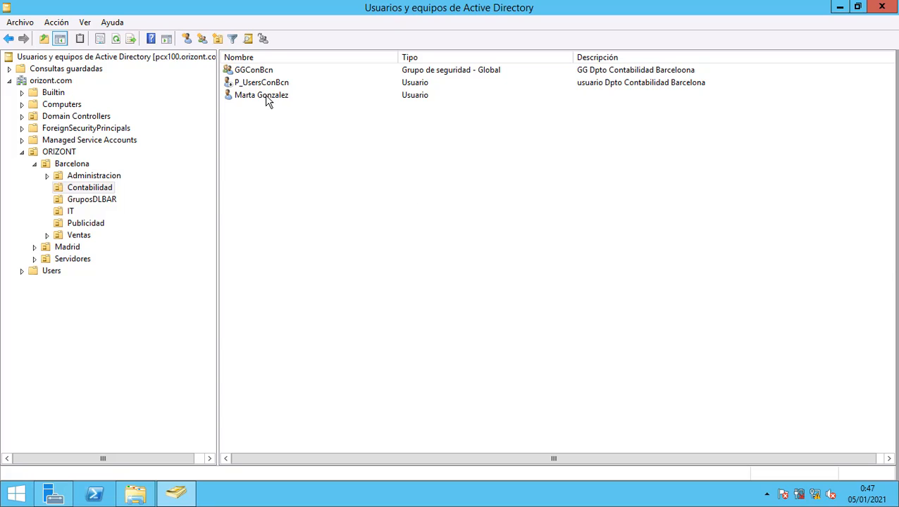
pyautogui.doubleClick(267, 98)
pyautogui.click(517, 169)
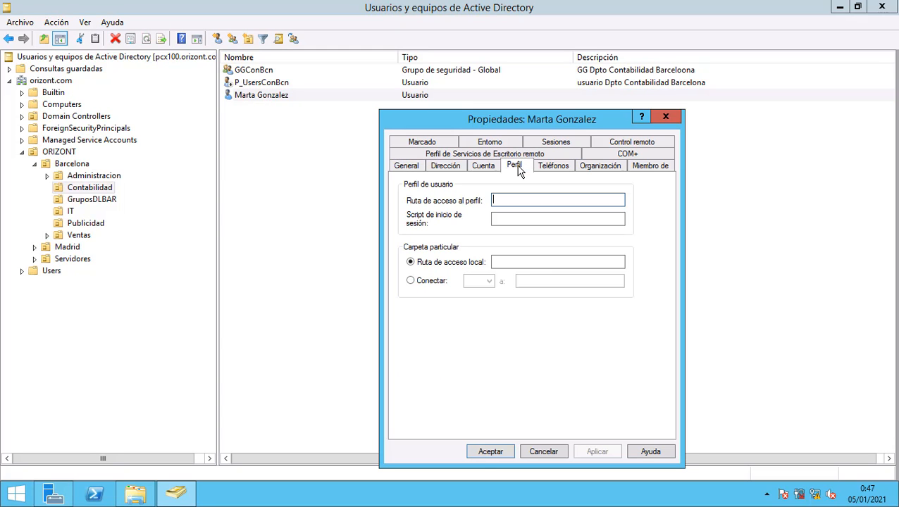
pyautogui.click(503, 222)
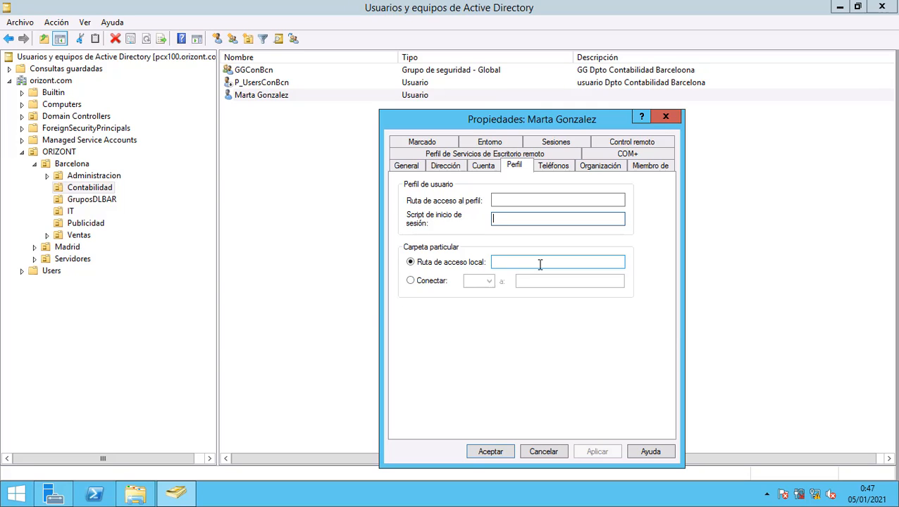
pyautogui.write('logonba')
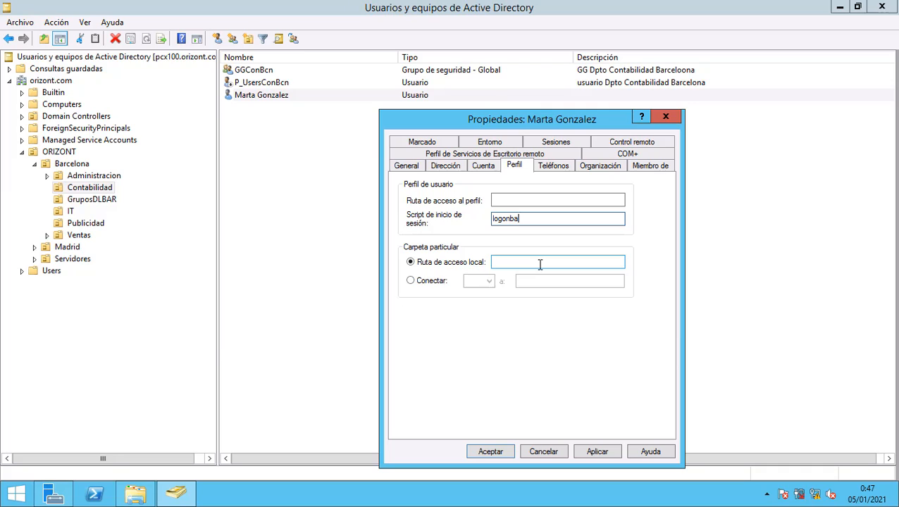
pyautogui.write('r.bat')
pyautogui.click(606, 448)
pyautogui.click(497, 452)
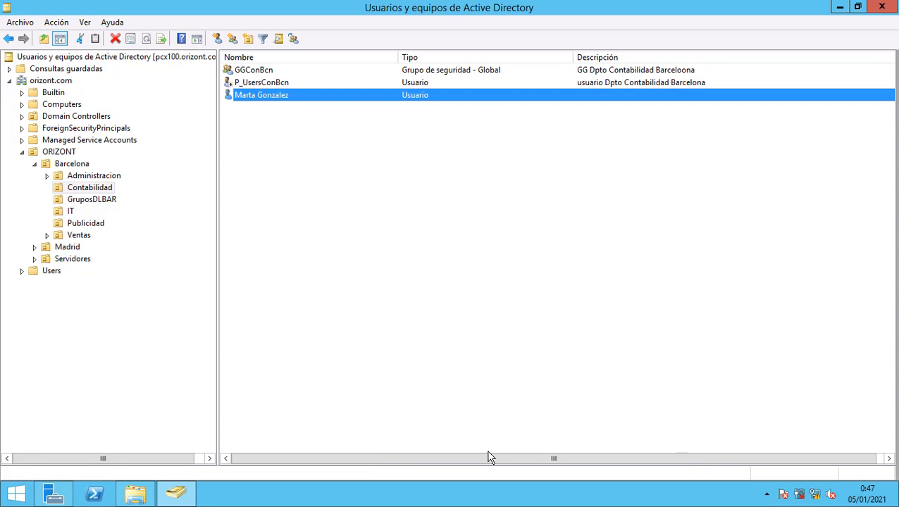
# Set the IT user's logon script to logonbar.bat.
pyautogui.click(72, 212)
pyautogui.doubleClick(280, 83)
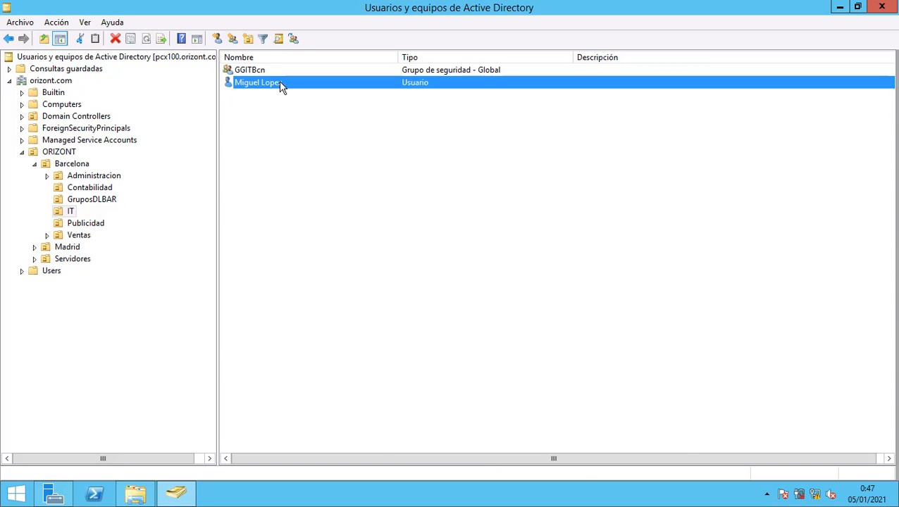
pyautogui.click(514, 165)
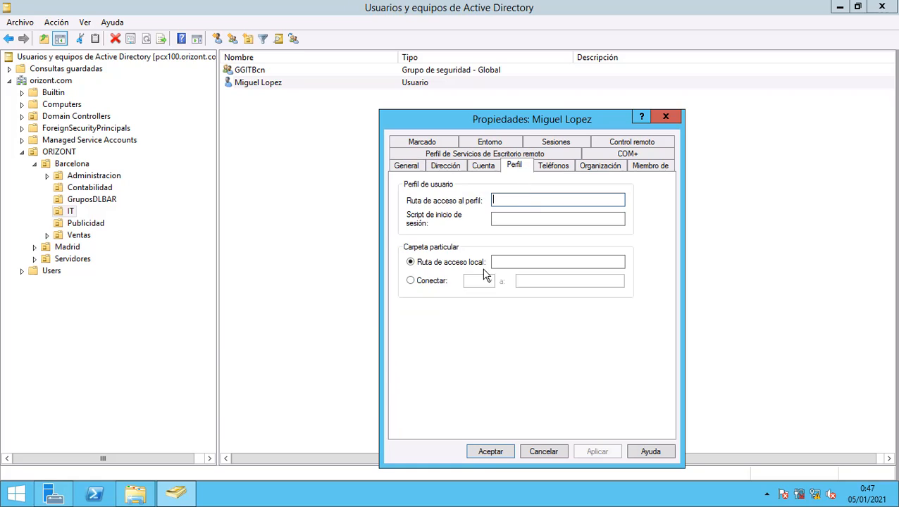
pyautogui.click(497, 219)
pyautogui.write('logon')
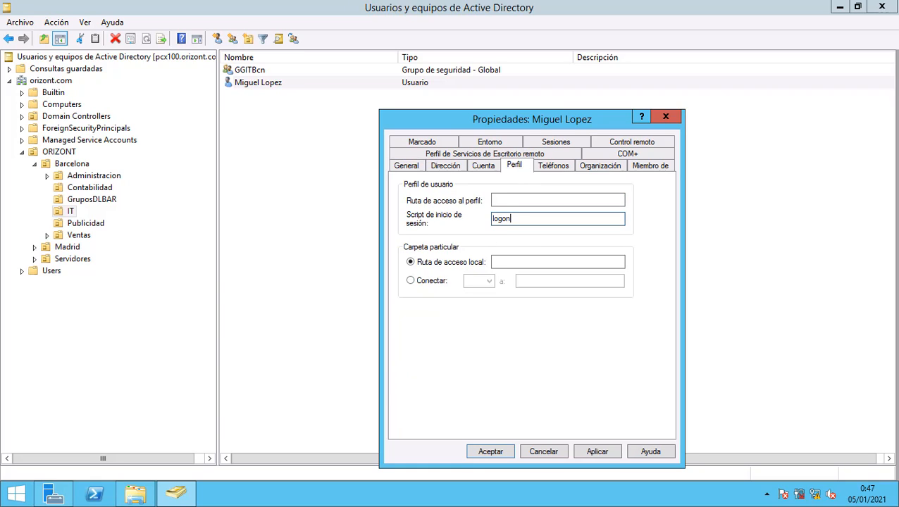
pyautogui.write('bar.bat')
pyautogui.click(599, 452)
pyautogui.click(507, 452)
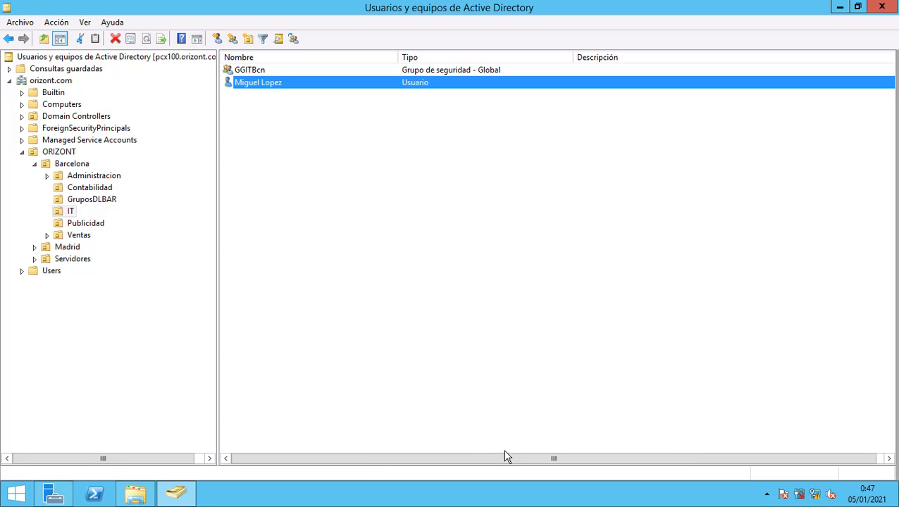
# Set the Publicidad user's logon script to logonbar.bat.
pyautogui.click(95, 223)
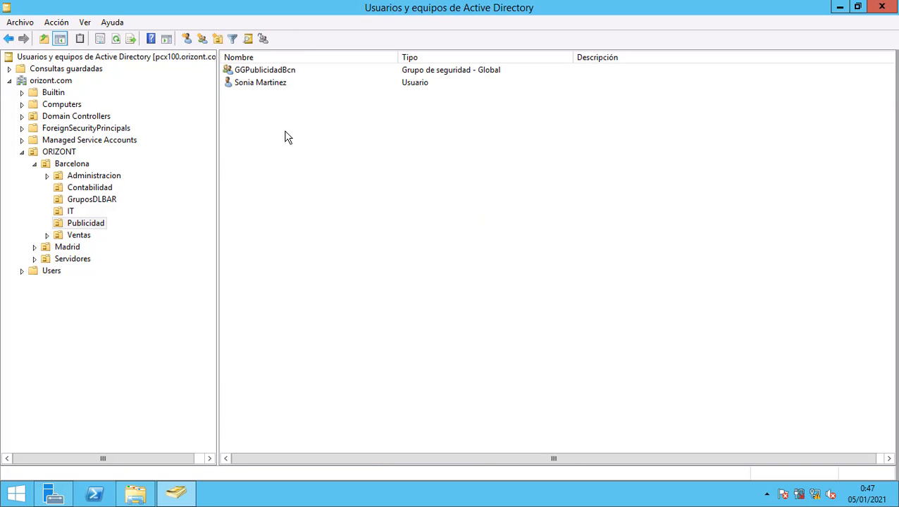
pyautogui.doubleClick(278, 84)
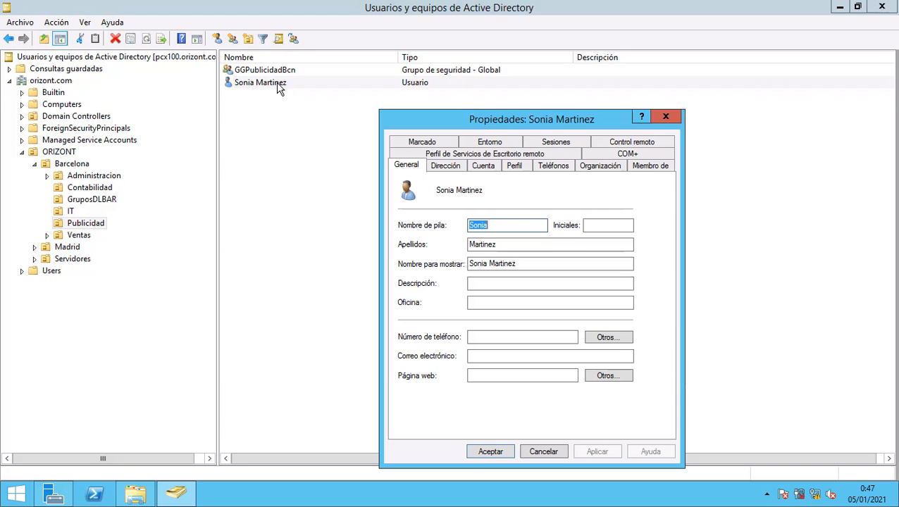
pyautogui.click(520, 169)
pyautogui.click(509, 219)
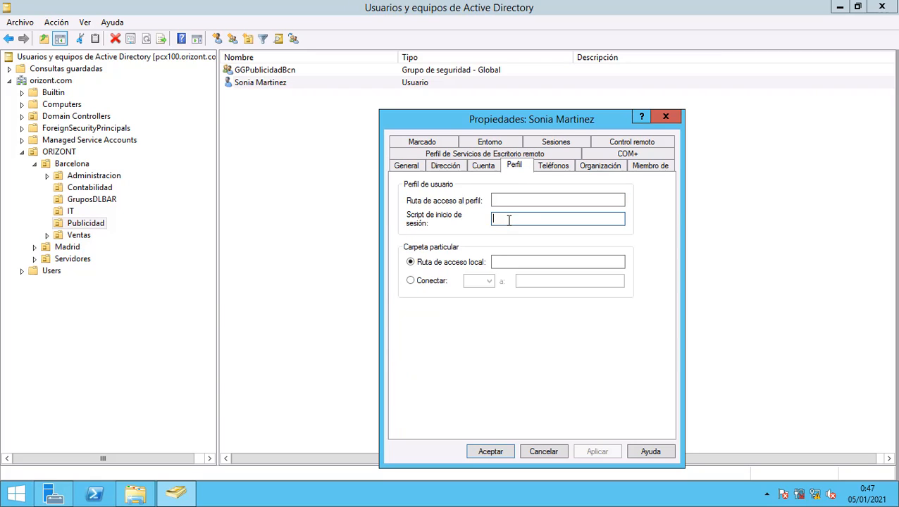
pyautogui.write('logonbar.bat')
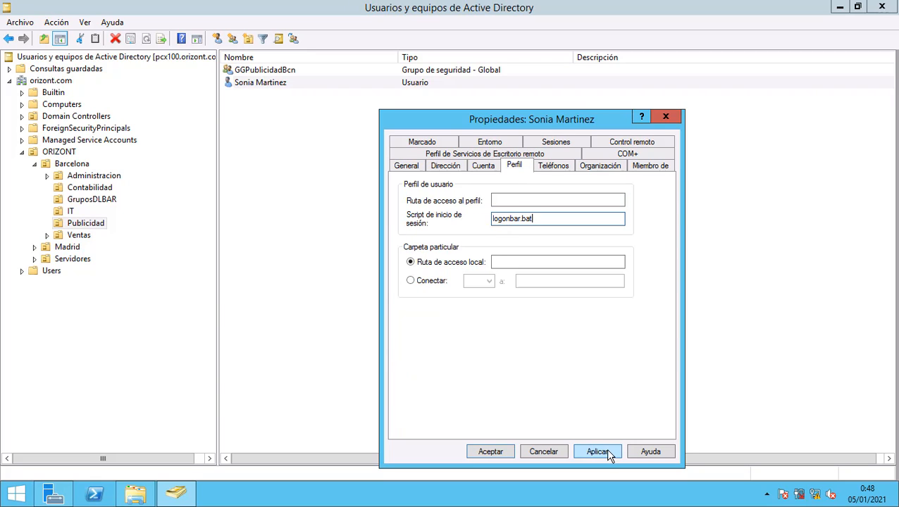
pyautogui.click(606, 452)
pyautogui.click(501, 452)
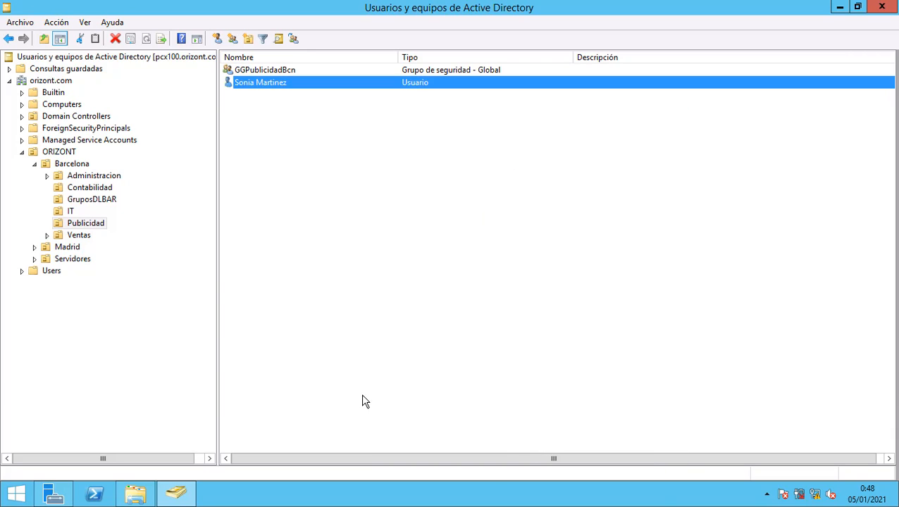
pyautogui.click(296, 282)
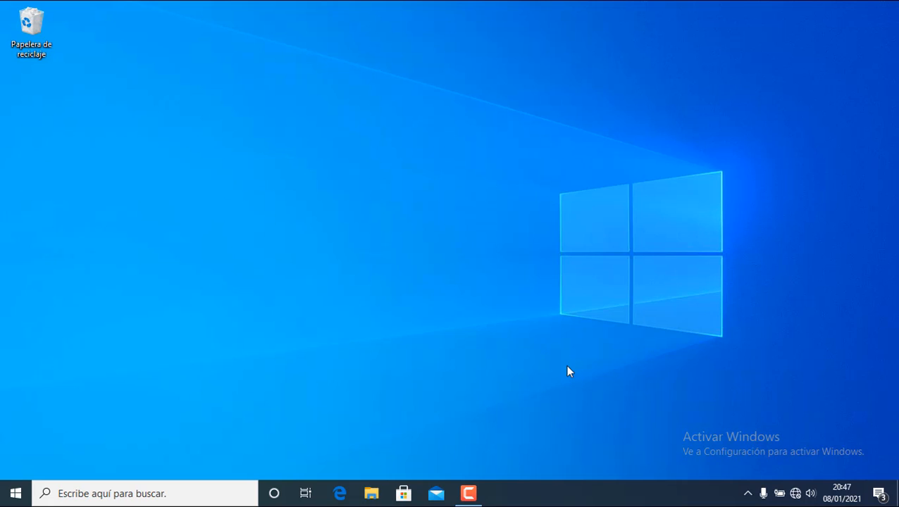
# Open File Explorer at Este equipo and select the publico (W:) network drive.
pyautogui.press('super+e')
pyautogui.click(371, 496)
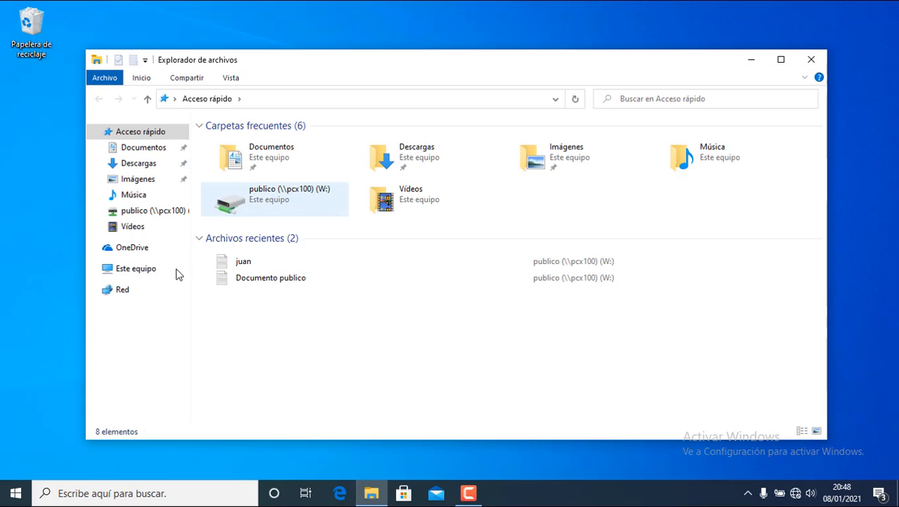
pyautogui.click(139, 273)
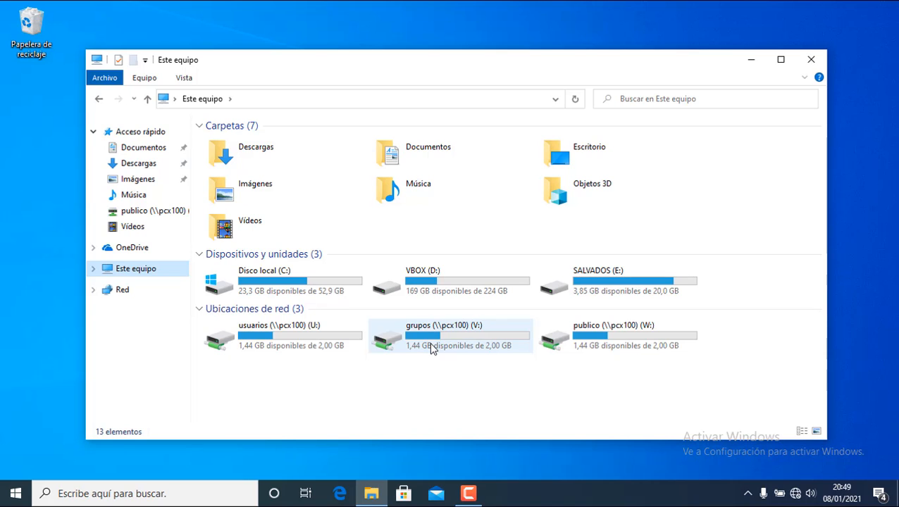
pyautogui.click(617, 348)
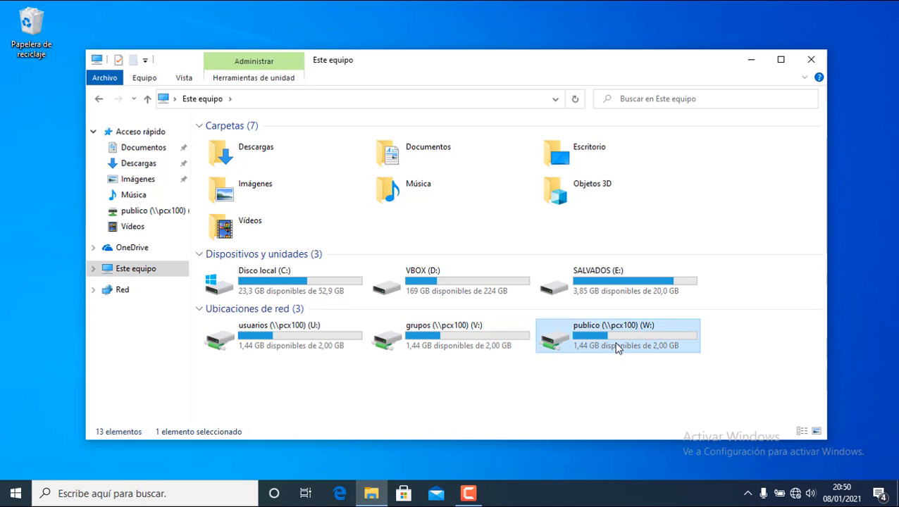
pyautogui.rightClick(618, 348)
pyautogui.click(634, 334)
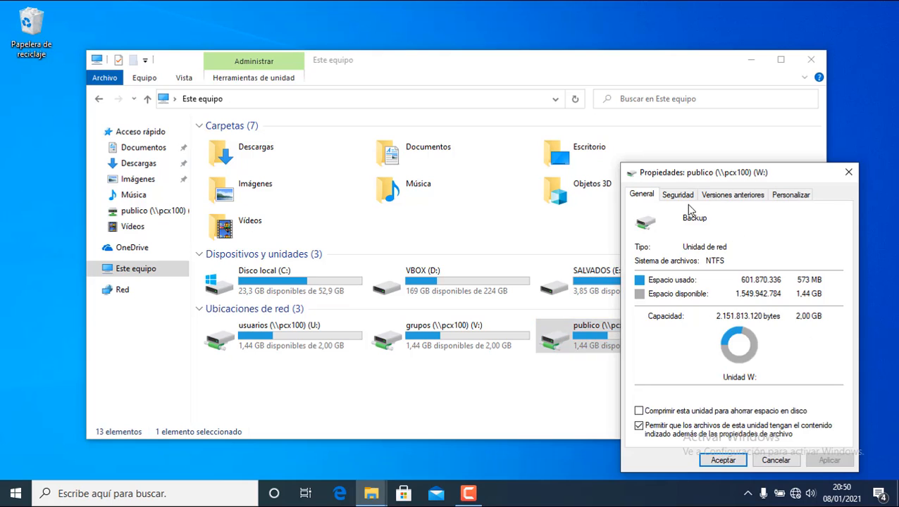
pyautogui.click(687, 198)
pyautogui.moveTo(708, 173); pyautogui.dragTo(501, 92)
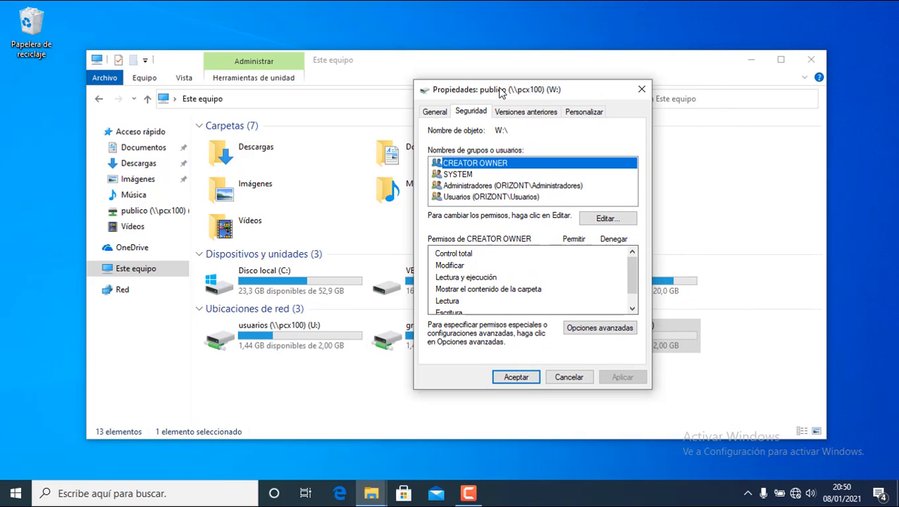
pyautogui.click(479, 198)
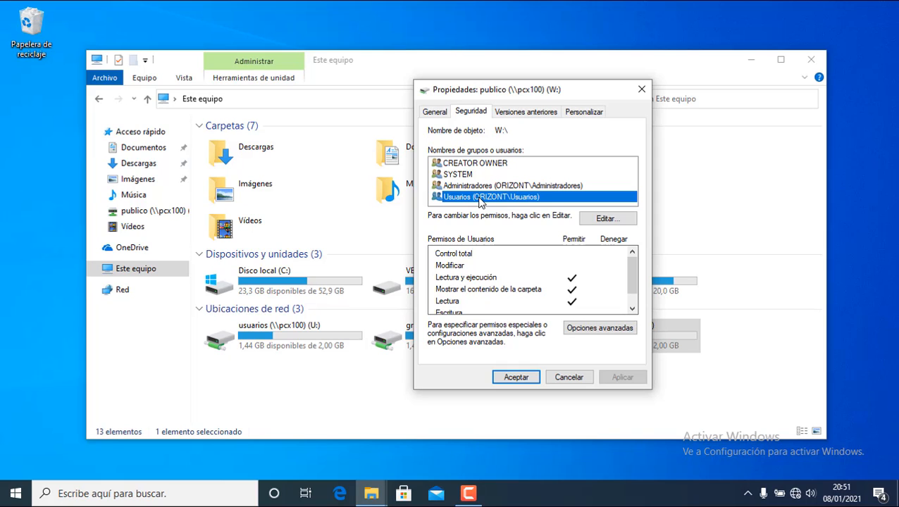
pyautogui.click(532, 378)
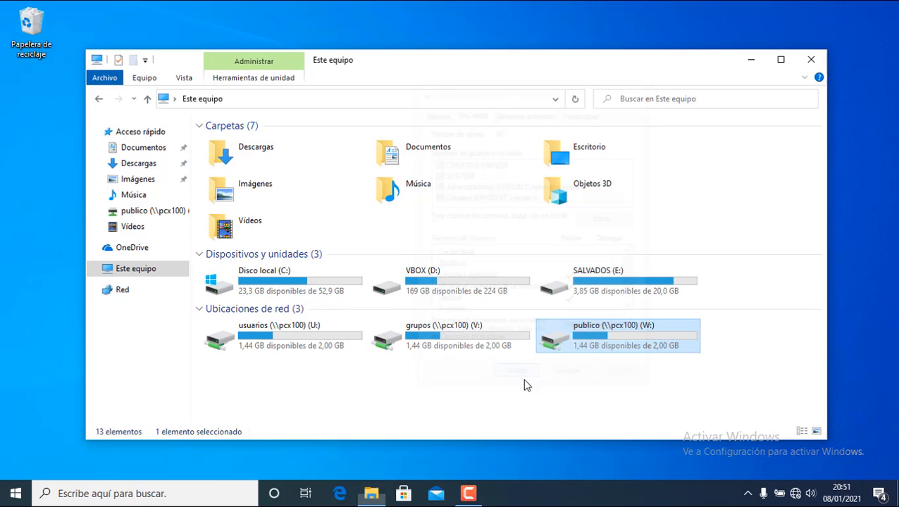
# Open publico (W:), enter the Aplicaciones folder and launch the wrar590es installer.
pyautogui.doubleClick(621, 336)
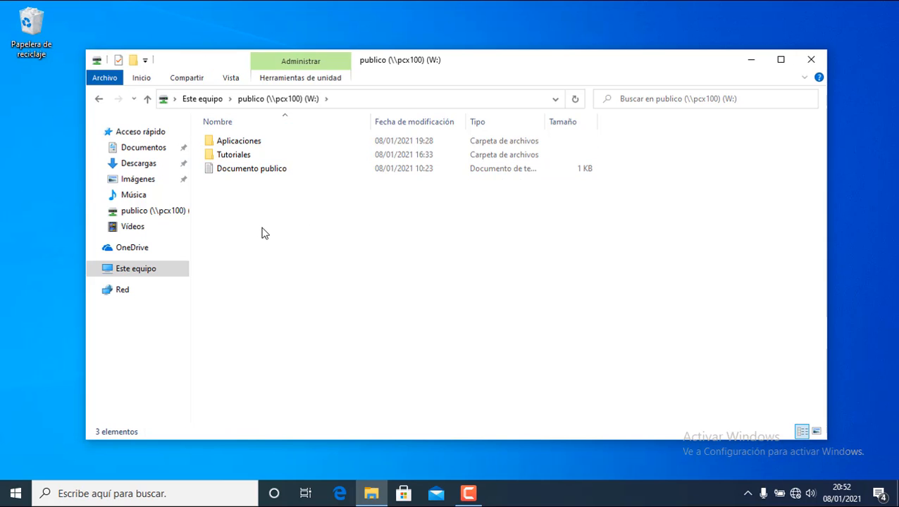
pyautogui.doubleClick(257, 147)
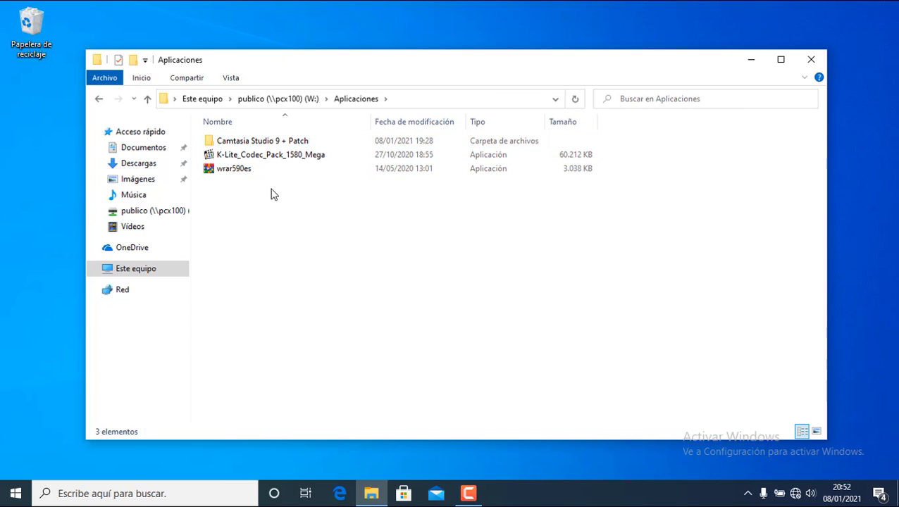
pyautogui.click(242, 172)
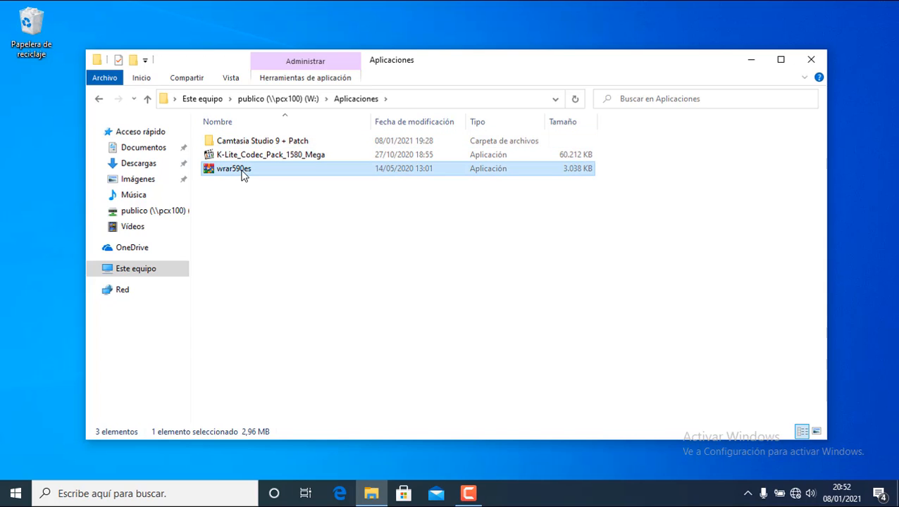
pyautogui.doubleClick(242, 172)
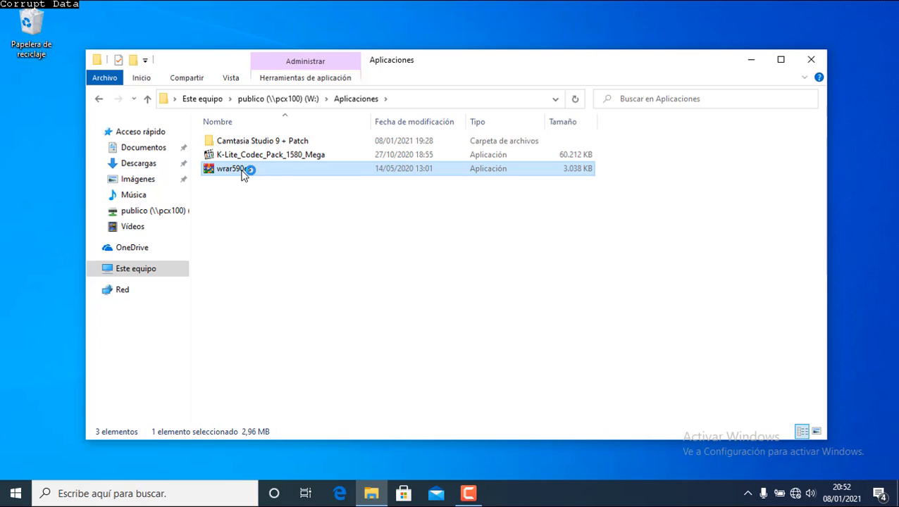
# Return to the W: drive root and select the Documento publico file.
pyautogui.click(358, 213)
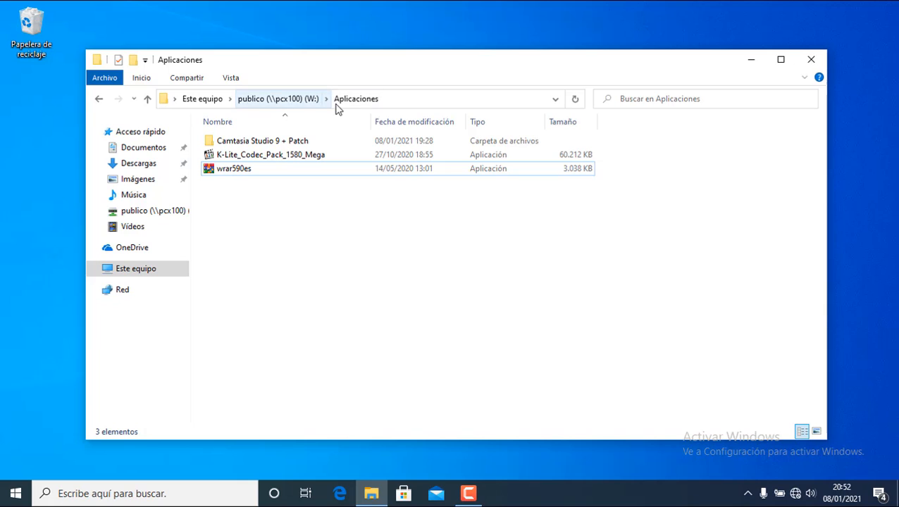
pyautogui.click(297, 102)
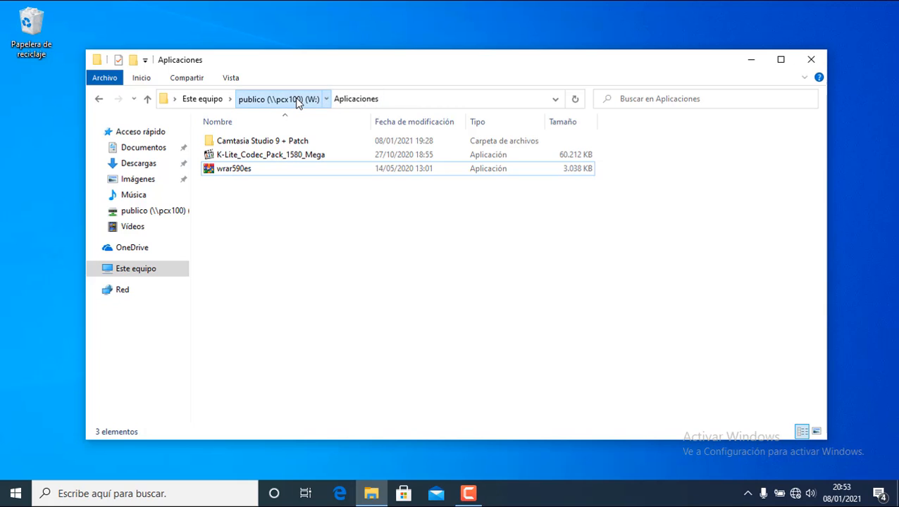
pyautogui.press('Down')
pyautogui.press('Down')
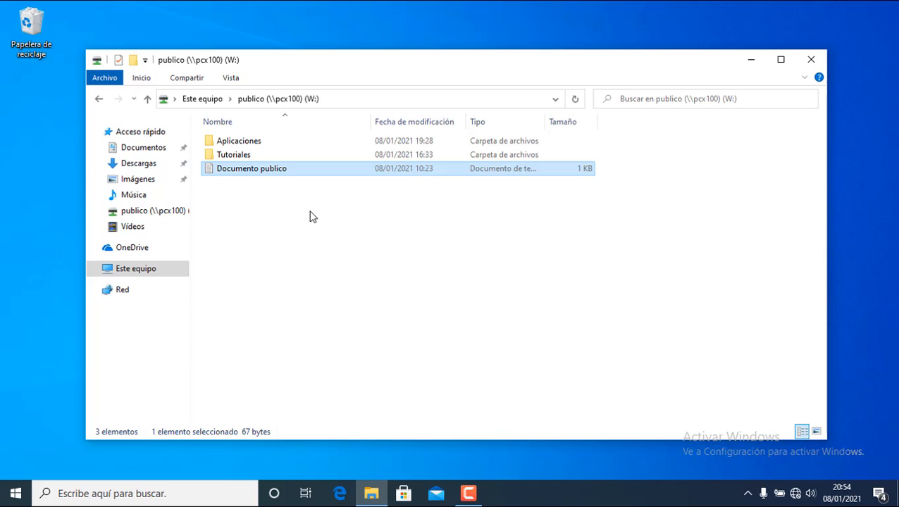
pyautogui.doubleClick(267, 173)
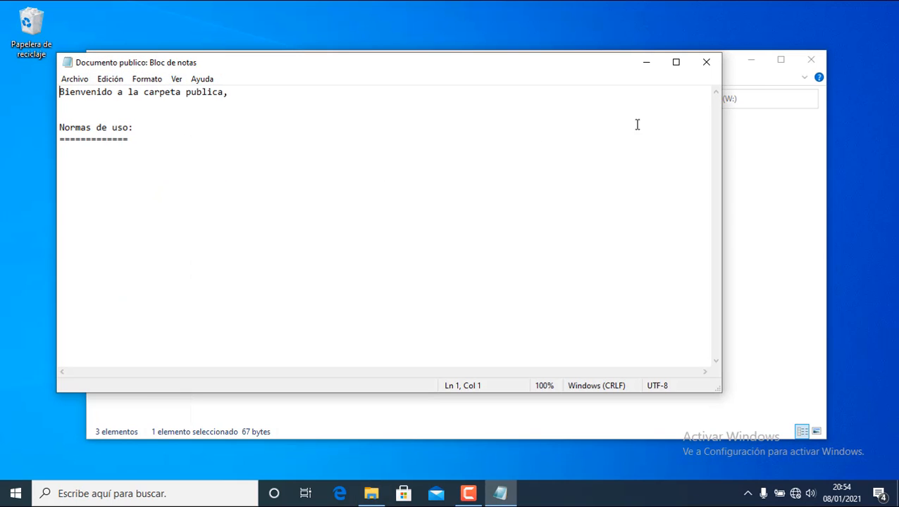
pyautogui.click(706, 62)
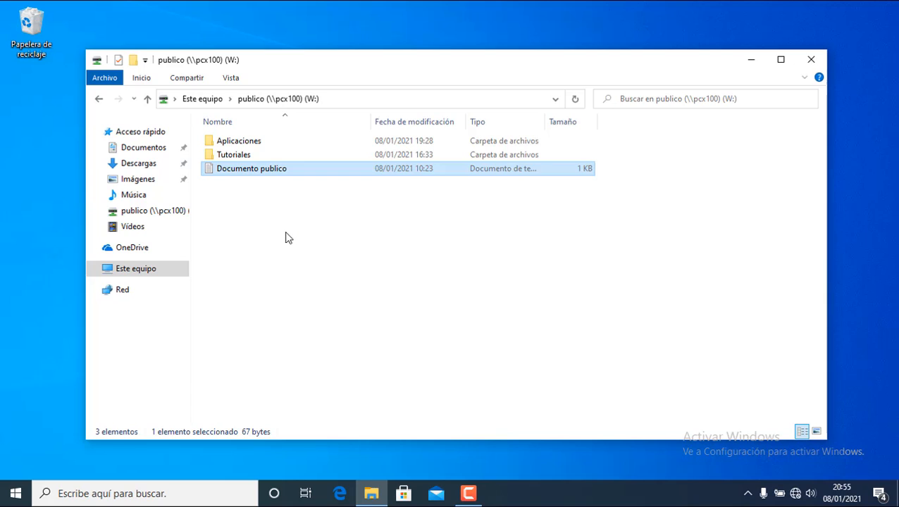
pyautogui.click(287, 238)
pyautogui.doubleClick(239, 176)
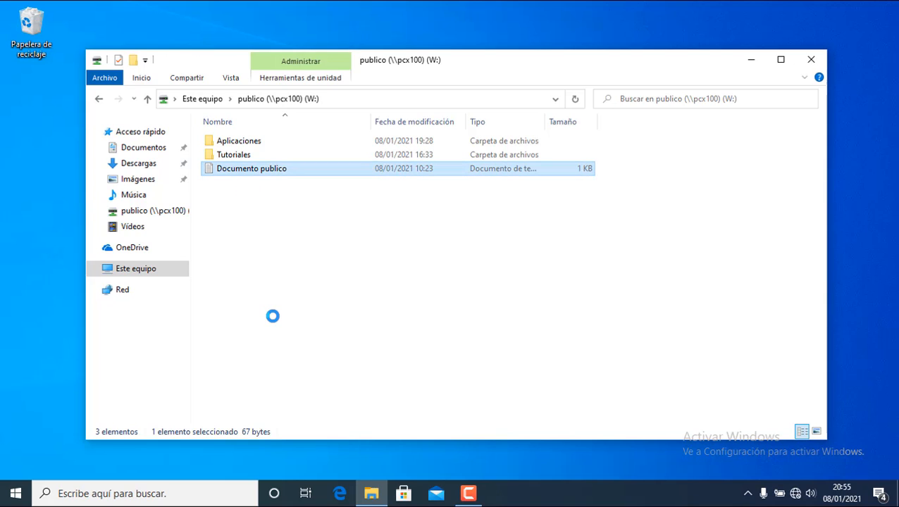
pyautogui.rightClick(240, 173)
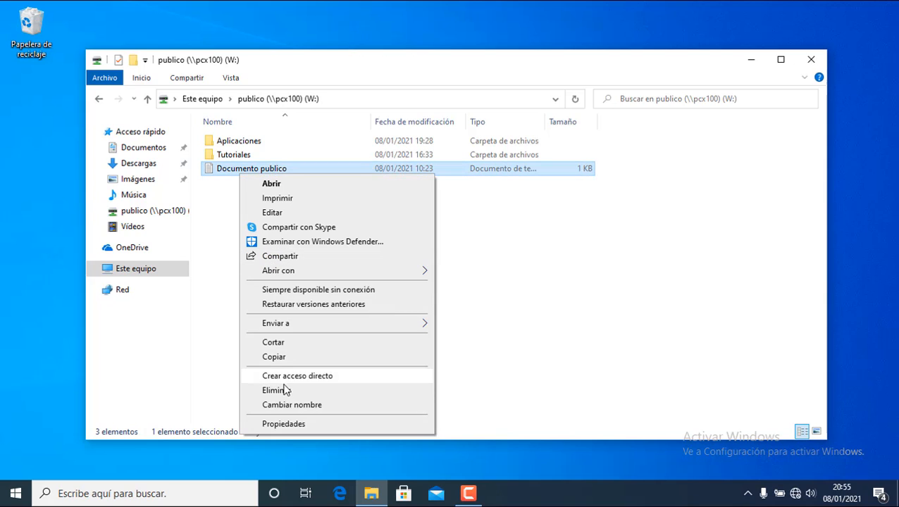
pyautogui.click(279, 391)
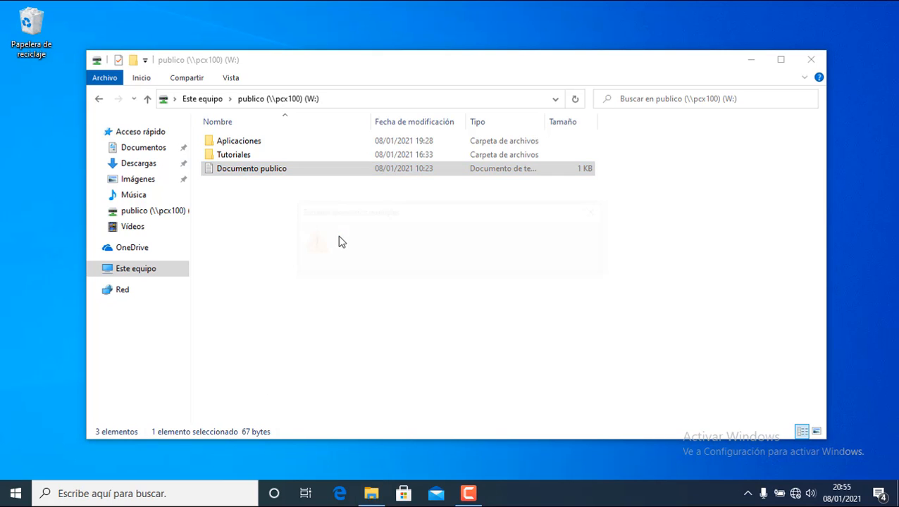
pyautogui.click(484, 258)
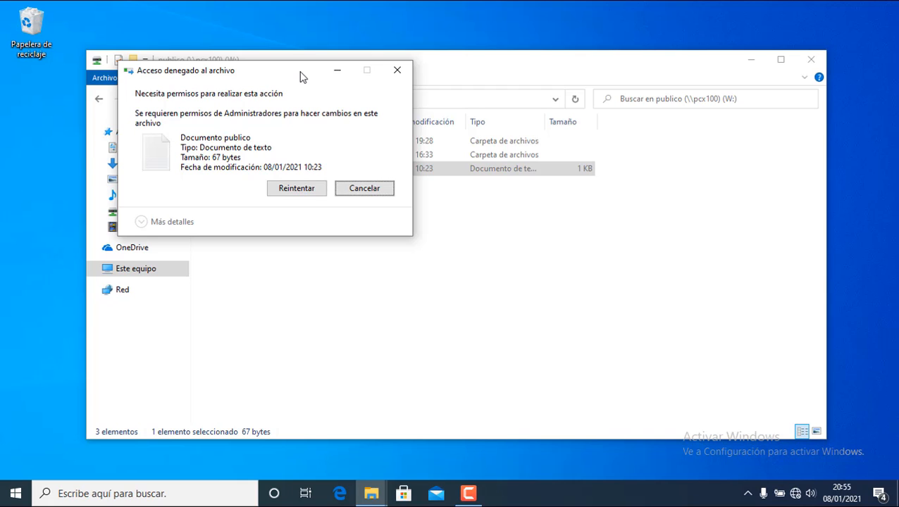
pyautogui.click(297, 189)
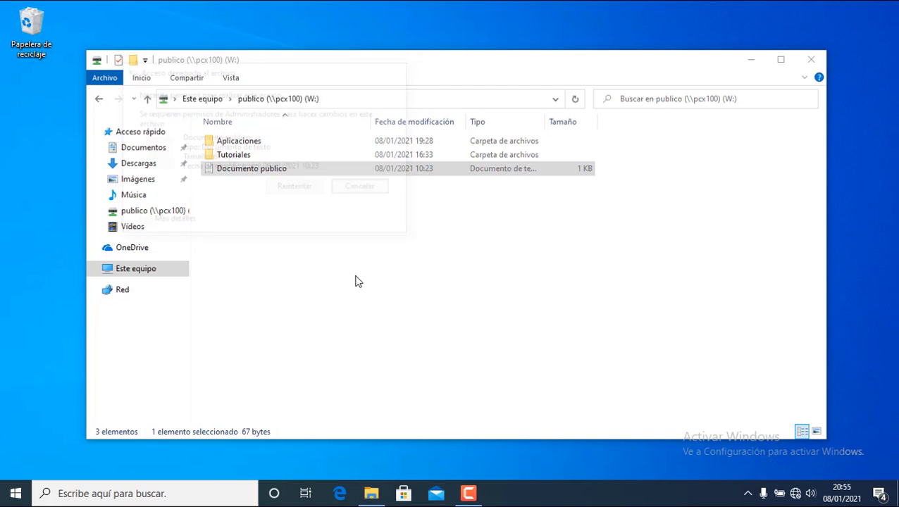
pyautogui.doubleClick(244, 144)
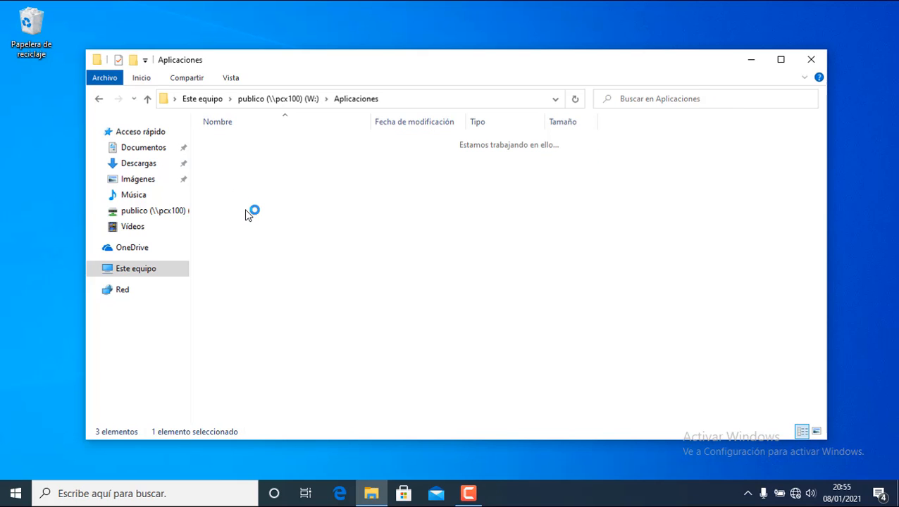
pyautogui.click(238, 170)
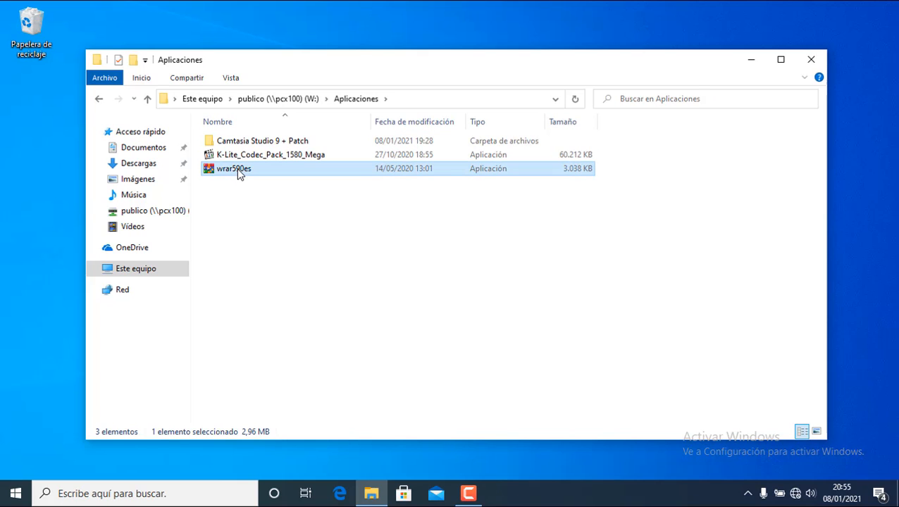
pyautogui.rightClick(237, 171)
pyautogui.click(286, 410)
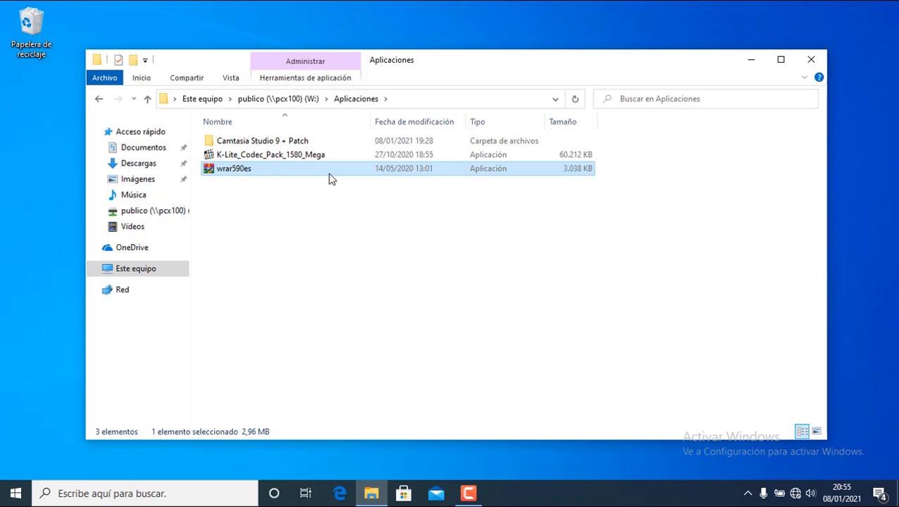
pyautogui.click(478, 263)
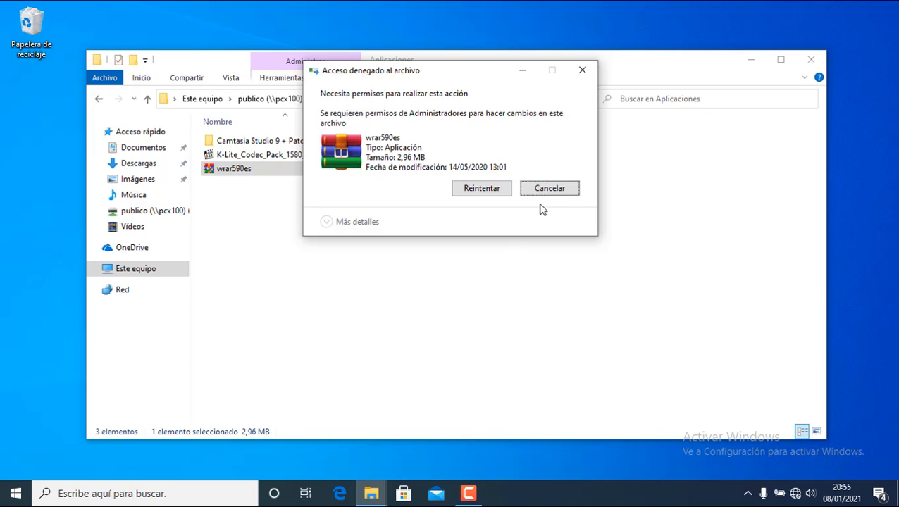
pyautogui.click(589, 73)
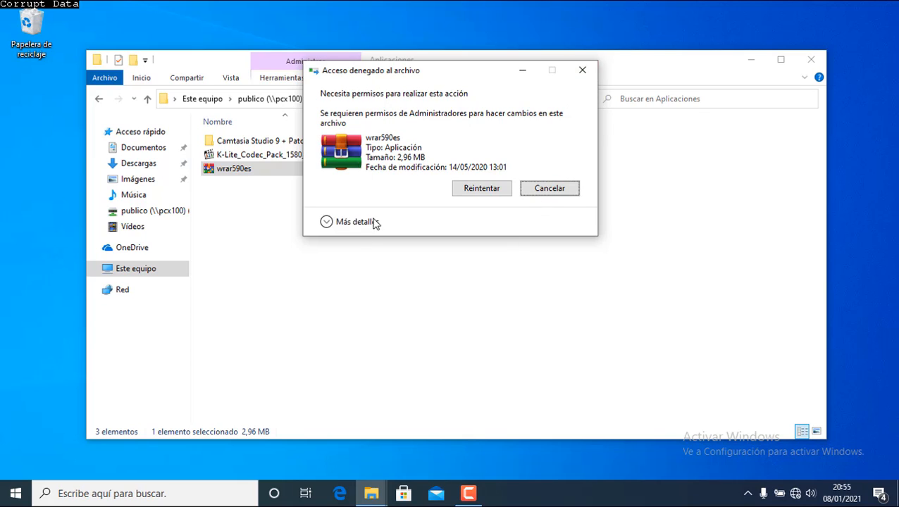
pyautogui.click(296, 106)
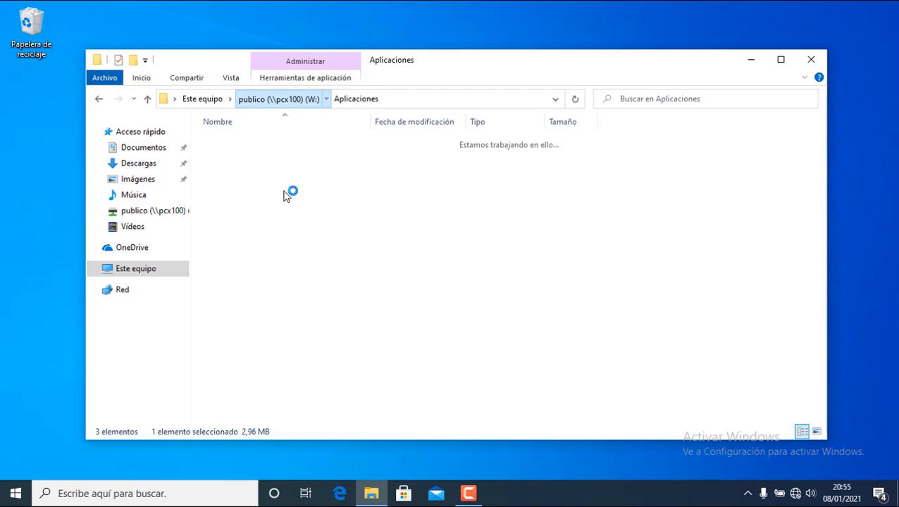
pyautogui.click(257, 217)
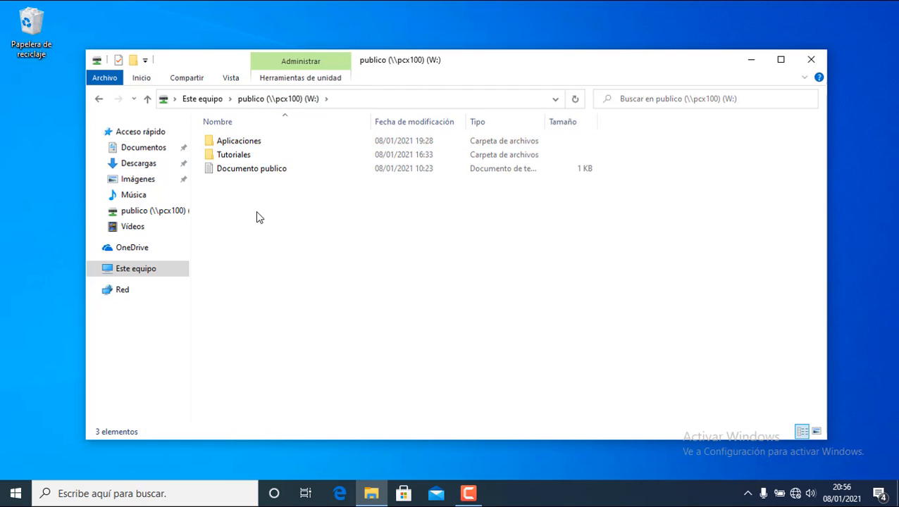
# Try creating a new folder on W: and dismiss the access-denied message.
pyautogui.rightClick(257, 212)
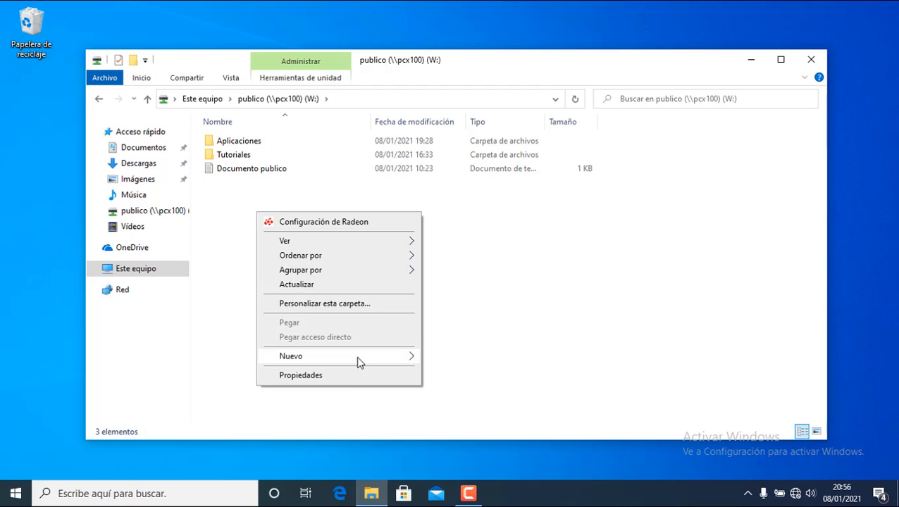
pyautogui.moveTo(362, 357)
pyautogui.click(437, 358)
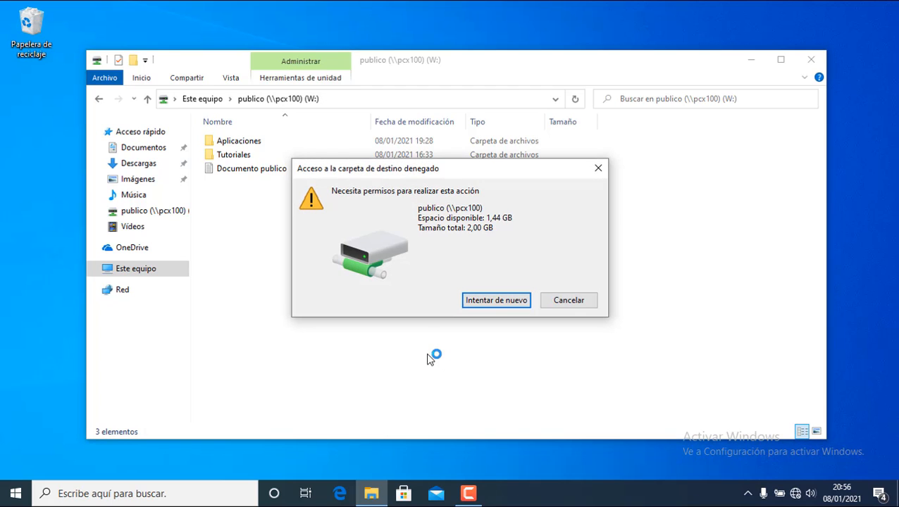
pyautogui.click(597, 170)
# Try creating a compressed folder on W:, dismiss the denial, and return to Este equipo.
pyautogui.rightClick(287, 235)
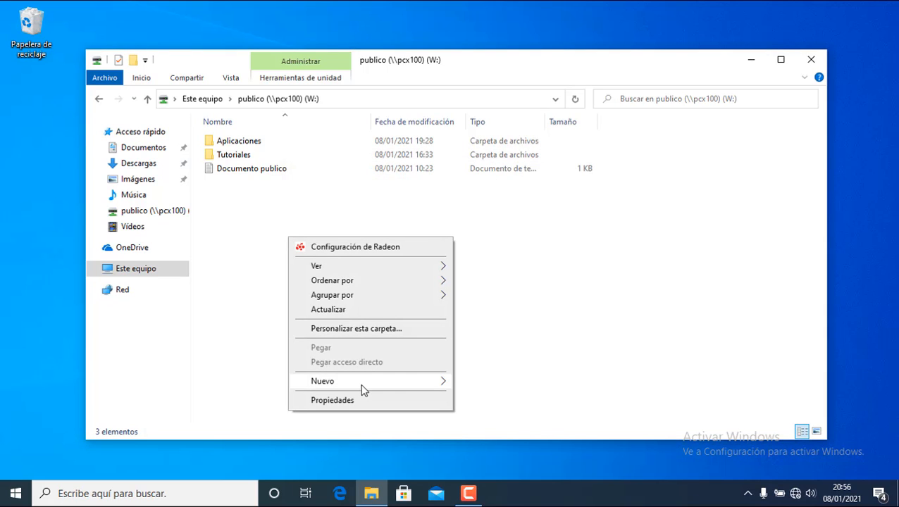
pyautogui.moveTo(413, 384)
pyautogui.click(482, 459)
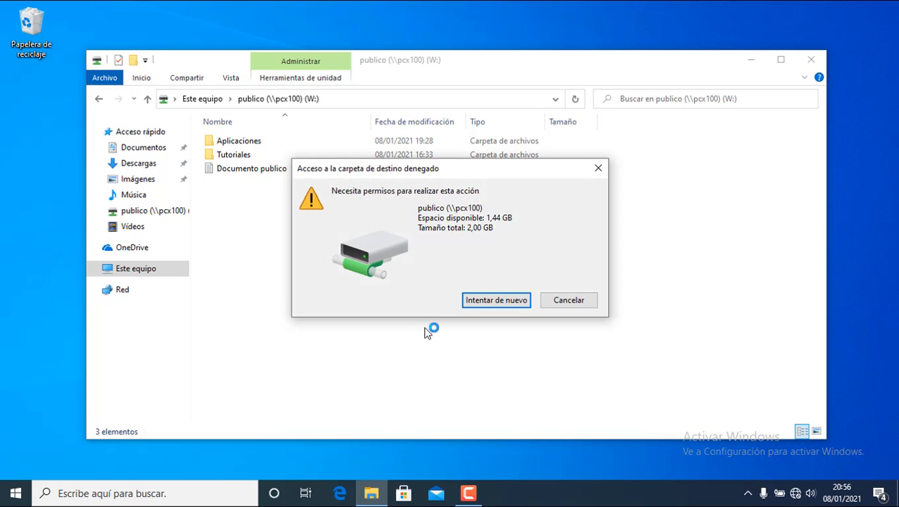
pyautogui.click(598, 169)
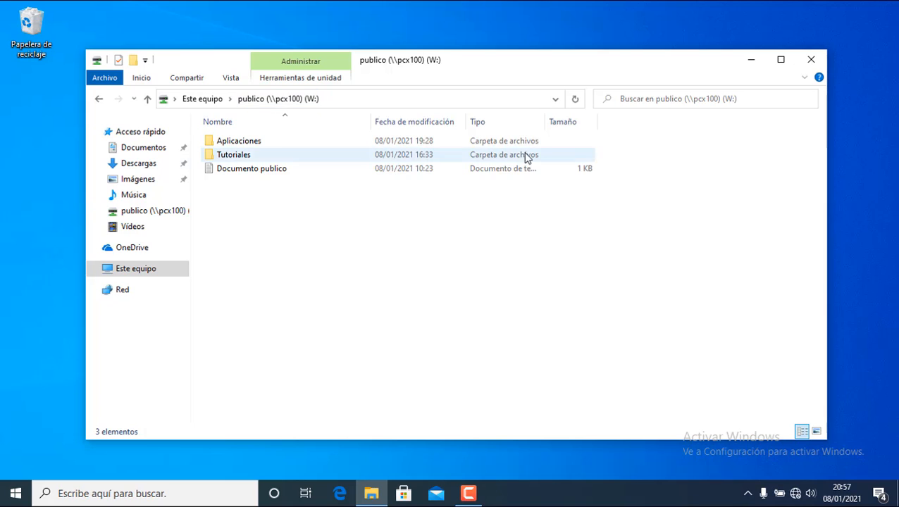
pyautogui.click(203, 98)
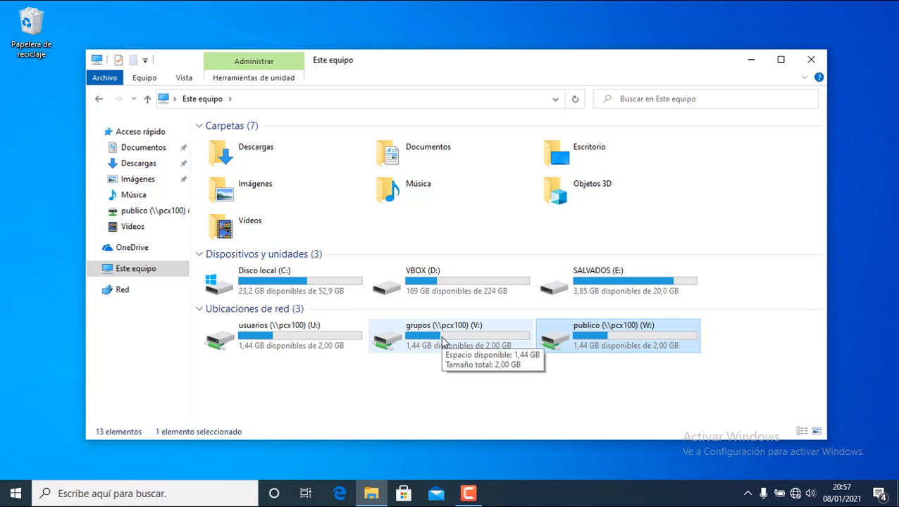
pyautogui.click(443, 342)
pyautogui.doubleClick(444, 342)
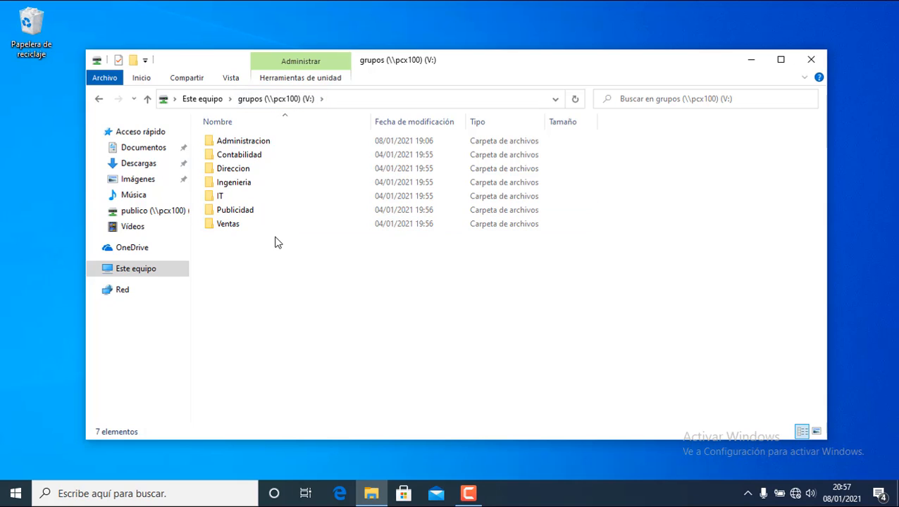
pyautogui.click(213, 100)
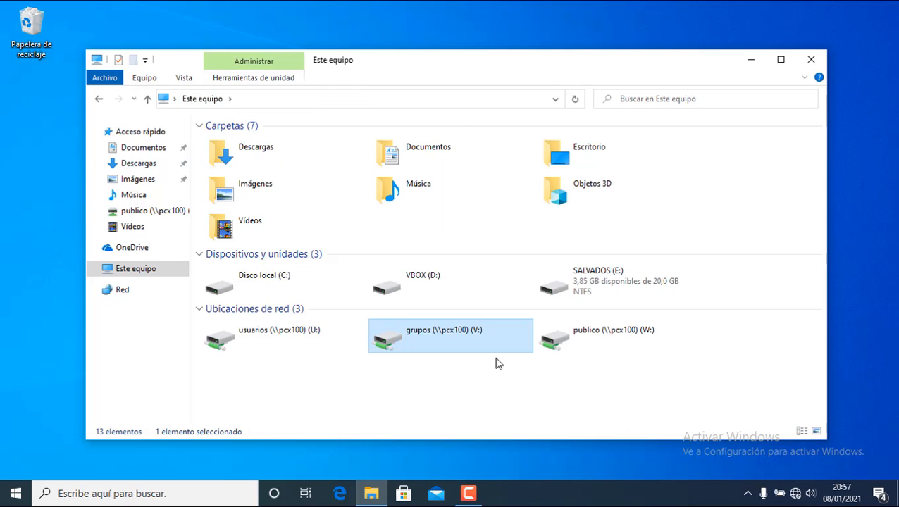
# Review the Usuarios group's Security permissions on grupos (V:), cancel, then open the V: drive.
pyautogui.rightClick(435, 328)
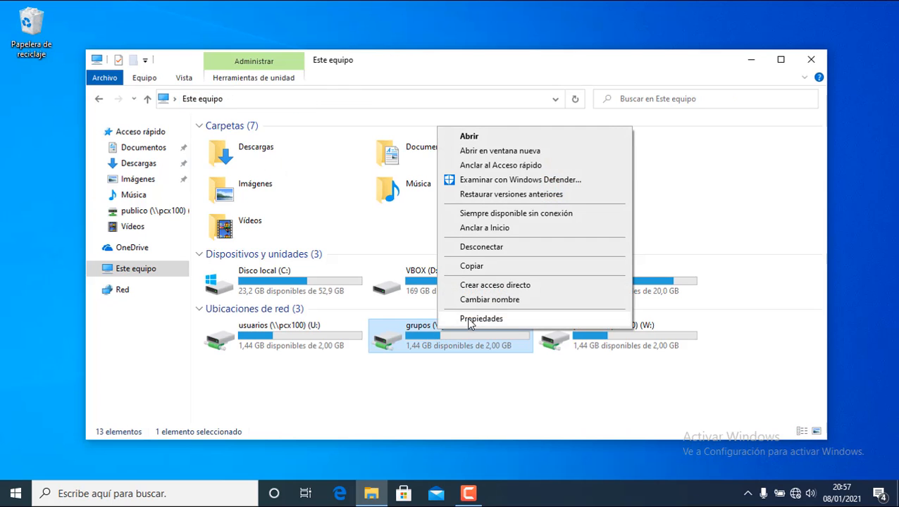
pyautogui.click(468, 322)
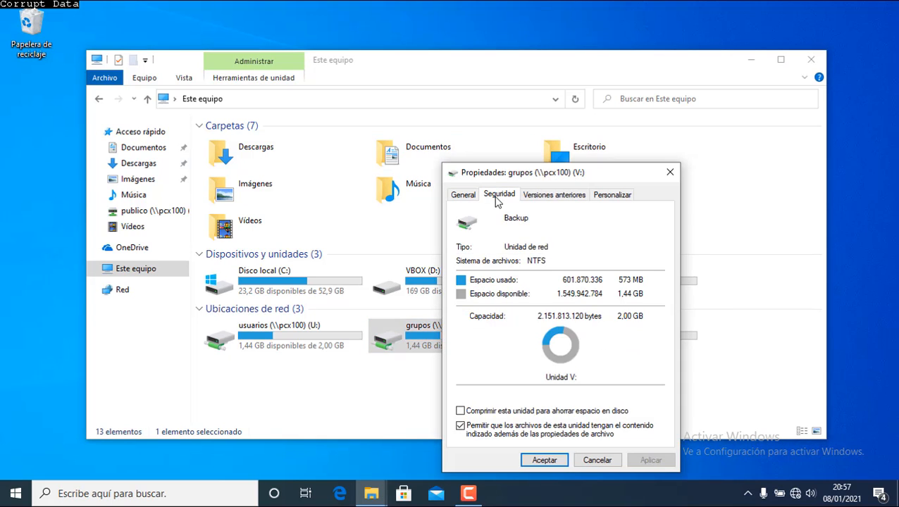
pyautogui.click(499, 194)
pyautogui.click(530, 280)
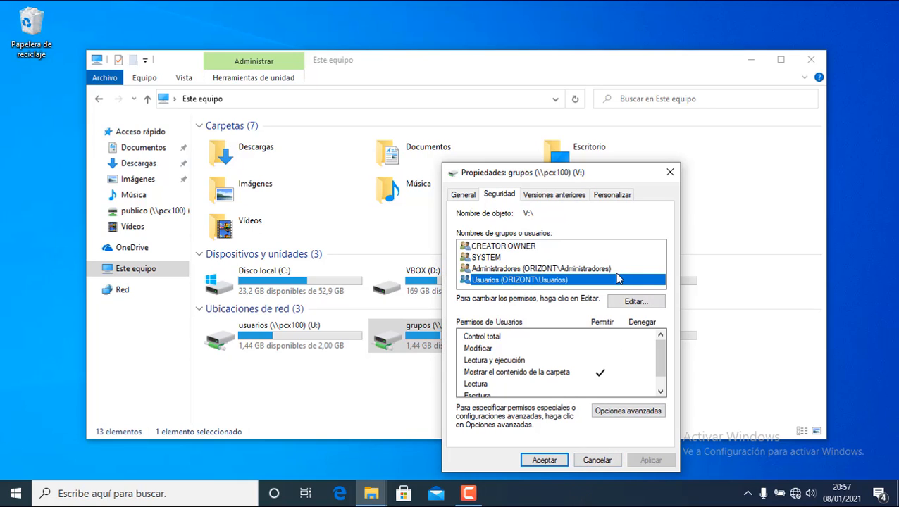
pyautogui.click(594, 463)
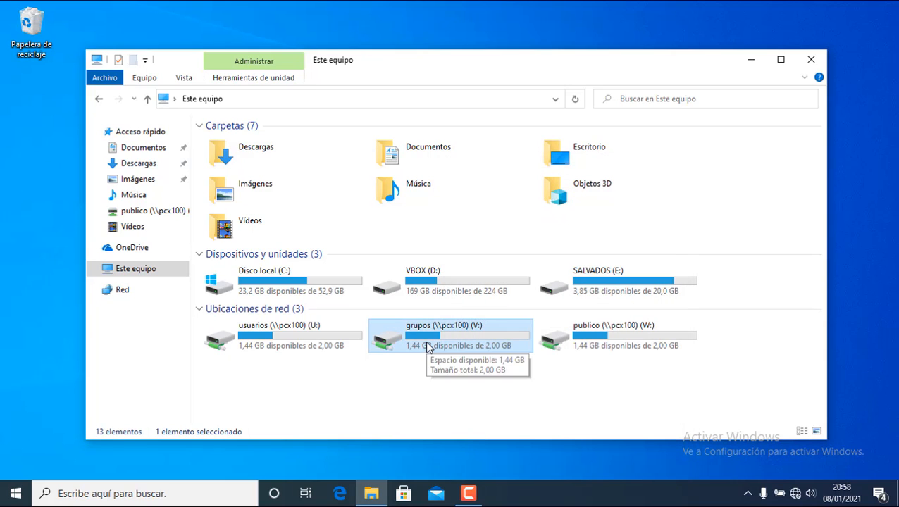
pyautogui.doubleClick(427, 343)
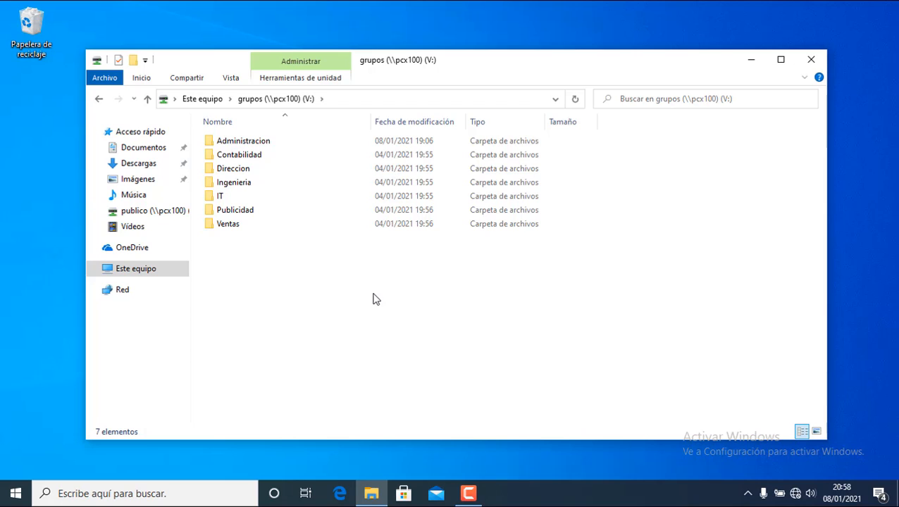
# Review the DL_AdministracionBcn_FC group's permissions on the Administracion folder's Security tab.
pyautogui.moveTo(271, 145)
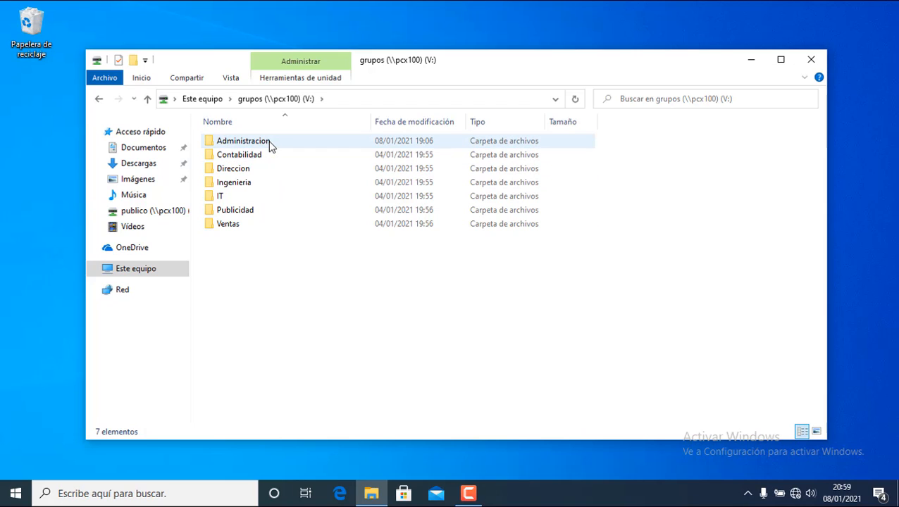
pyautogui.click(269, 140)
pyautogui.rightClick(269, 140)
pyautogui.click(375, 363)
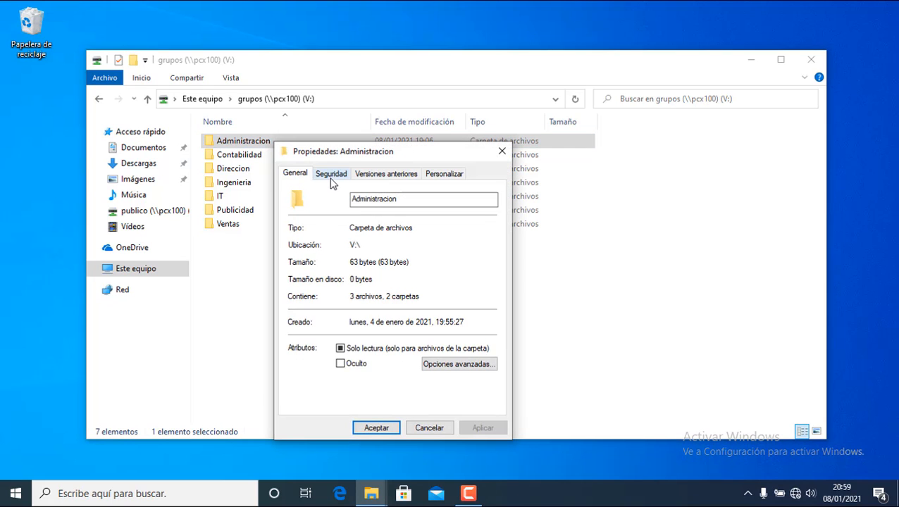
pyautogui.click(330, 175)
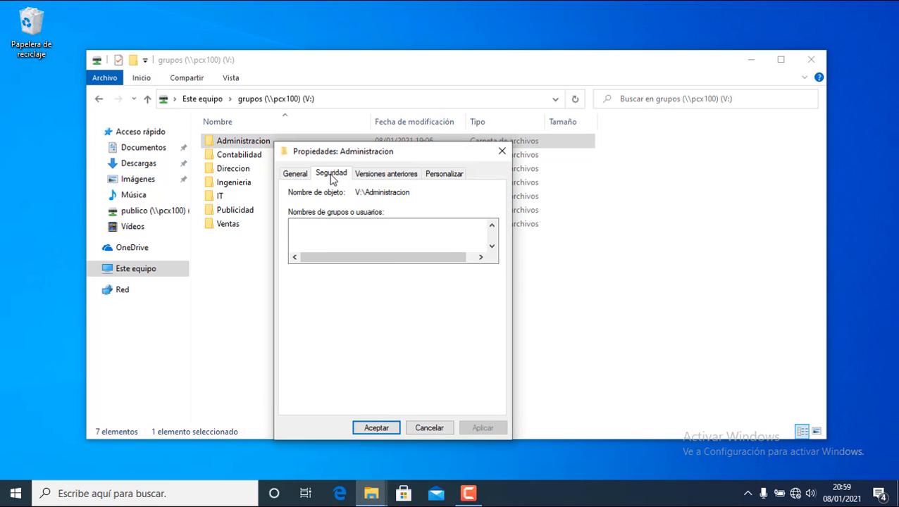
pyautogui.click(492, 248)
pyautogui.click(491, 248)
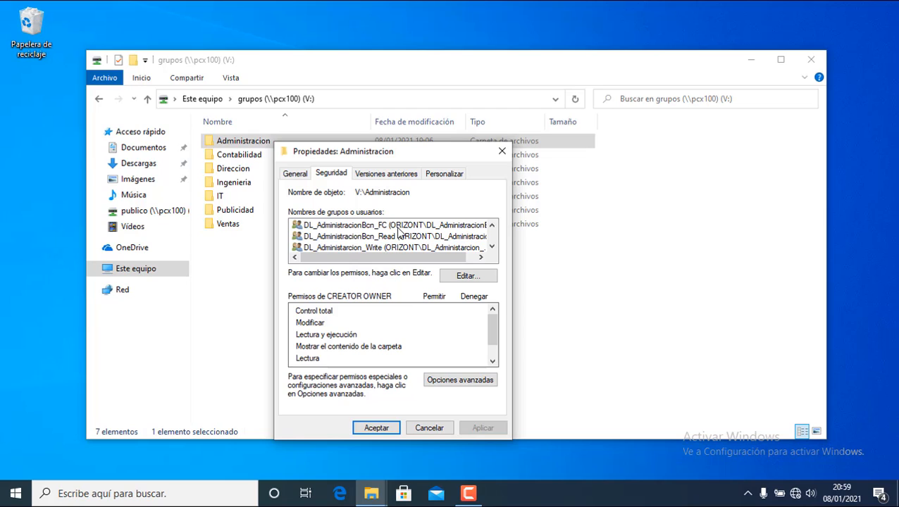
pyautogui.click(386, 226)
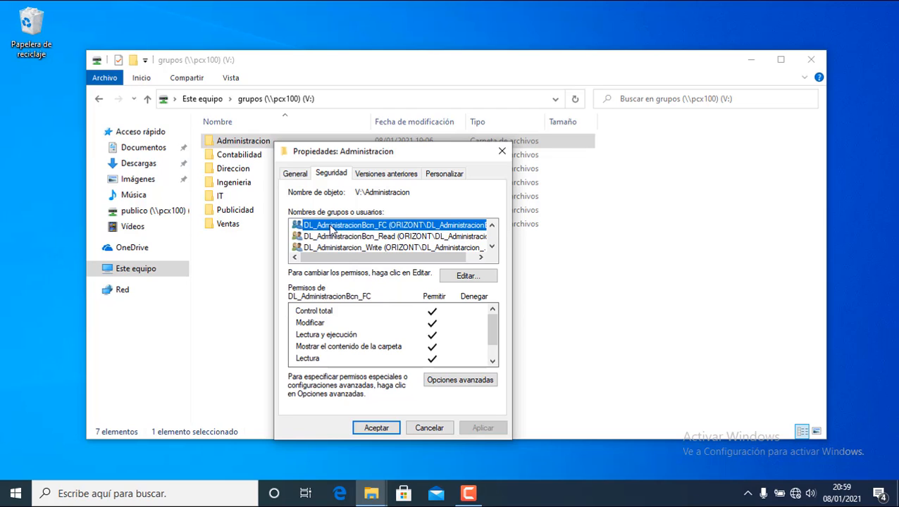
# Inspect the DL_AdministracionBcn_FC entry's advanced permissions, then close all the permission dialogs.
pyautogui.click(470, 387)
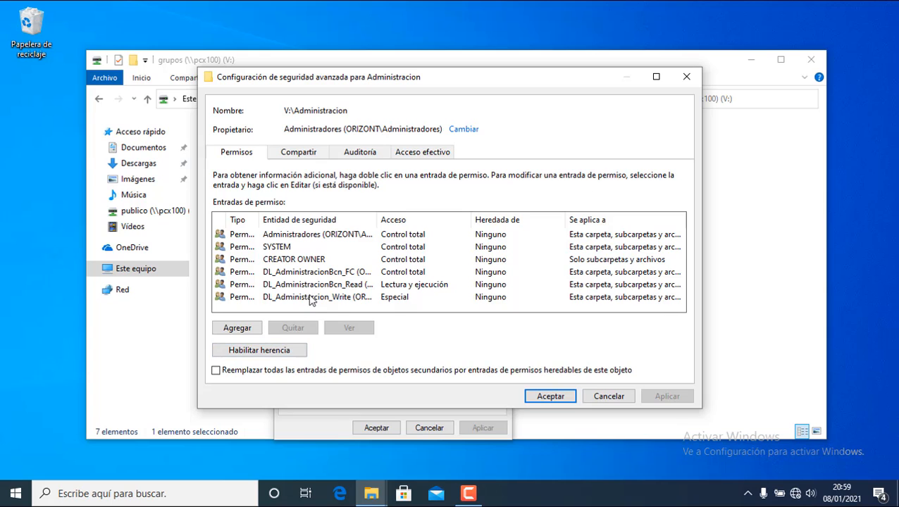
pyautogui.click(307, 297)
pyautogui.click(322, 272)
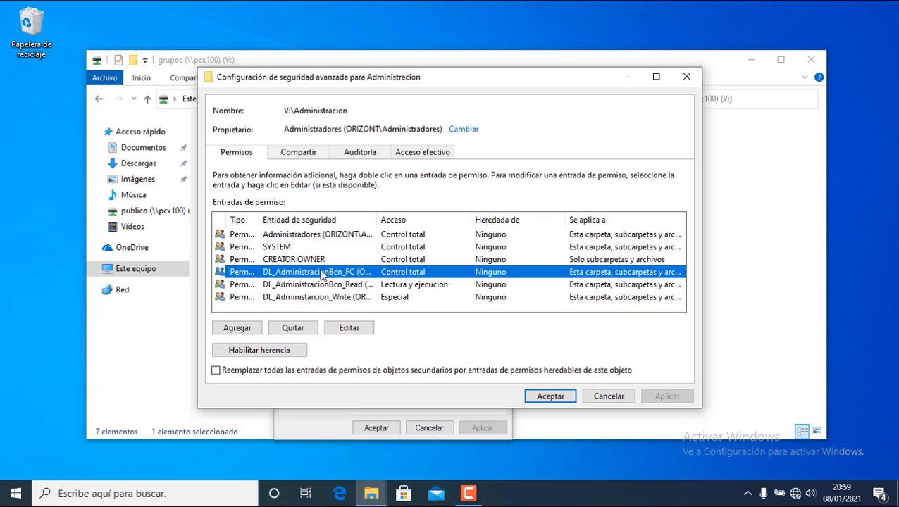
pyautogui.click(347, 329)
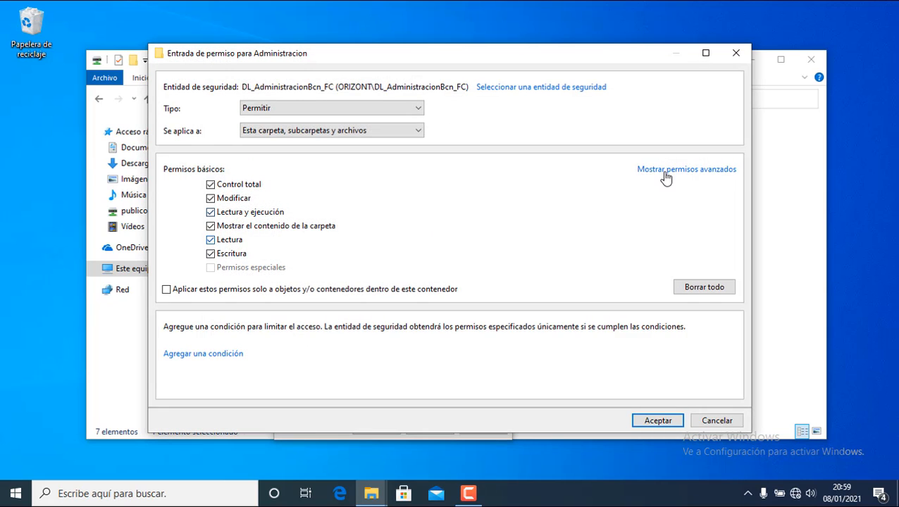
pyautogui.click(665, 172)
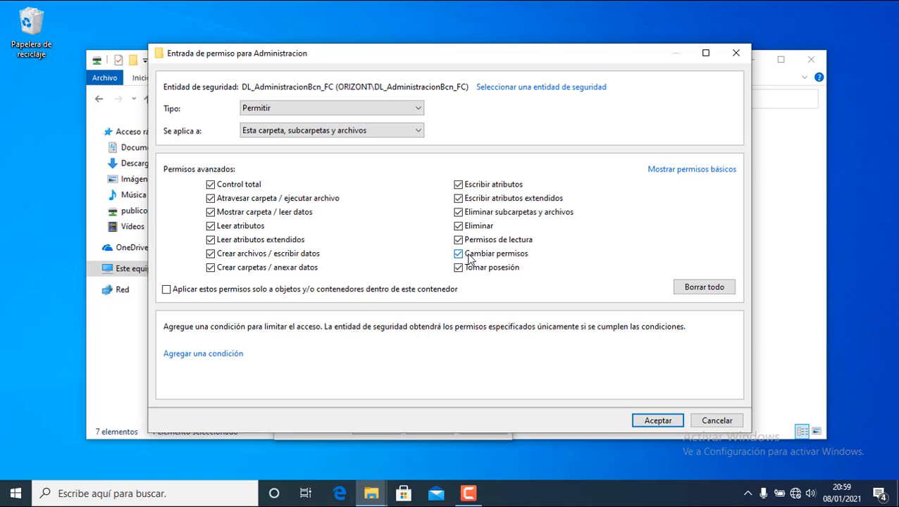
pyautogui.click(673, 423)
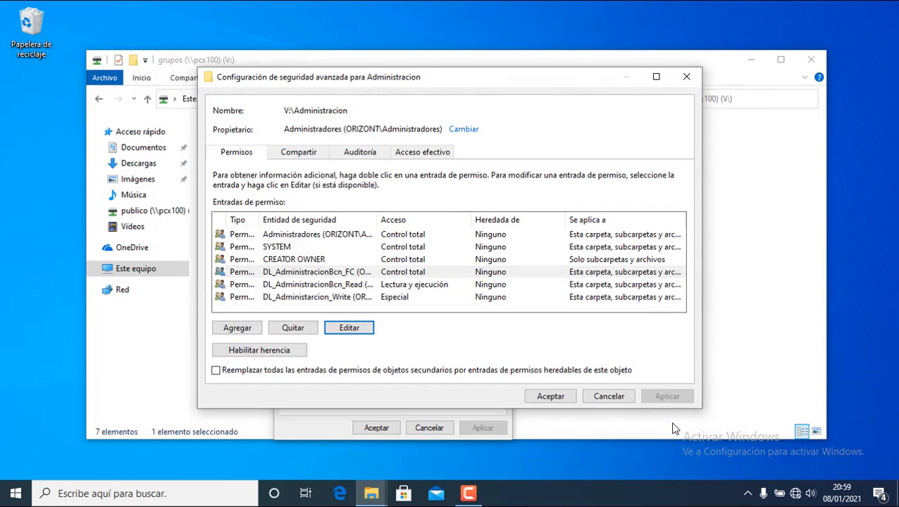
pyautogui.click(683, 78)
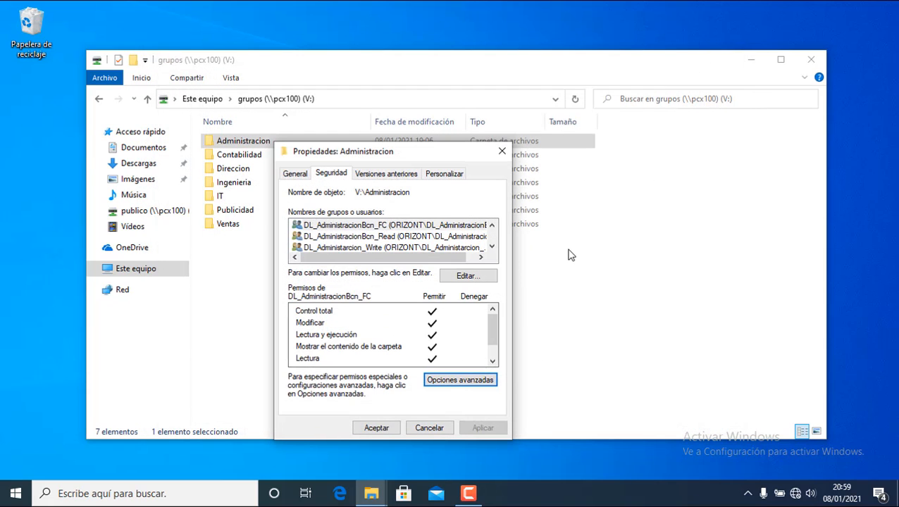
pyautogui.click(502, 151)
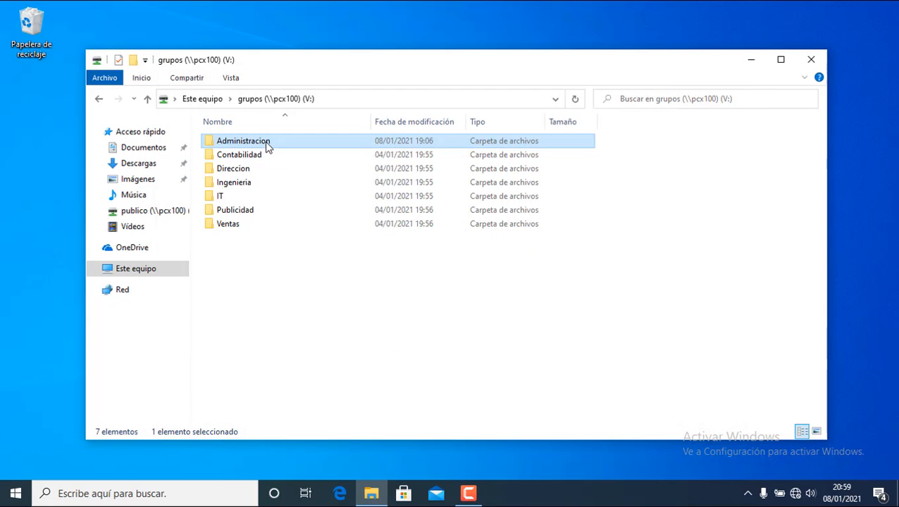
# Create a folder named 'Juan' inside Administracion.
pyautogui.doubleClick(267, 144)
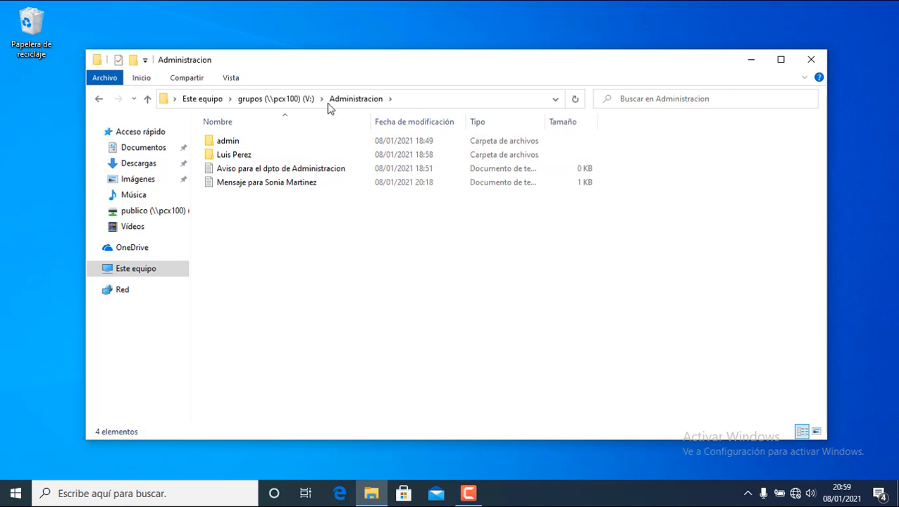
pyautogui.rightClick(308, 233)
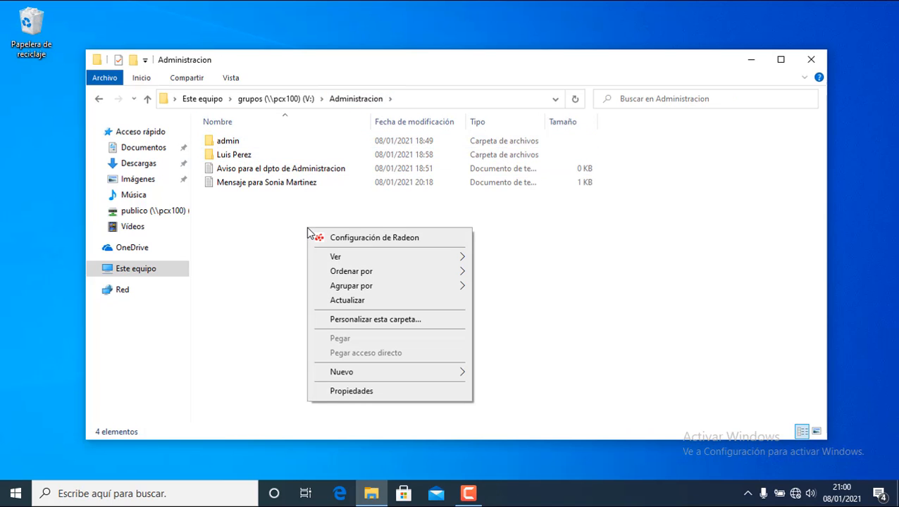
pyautogui.moveTo(379, 372)
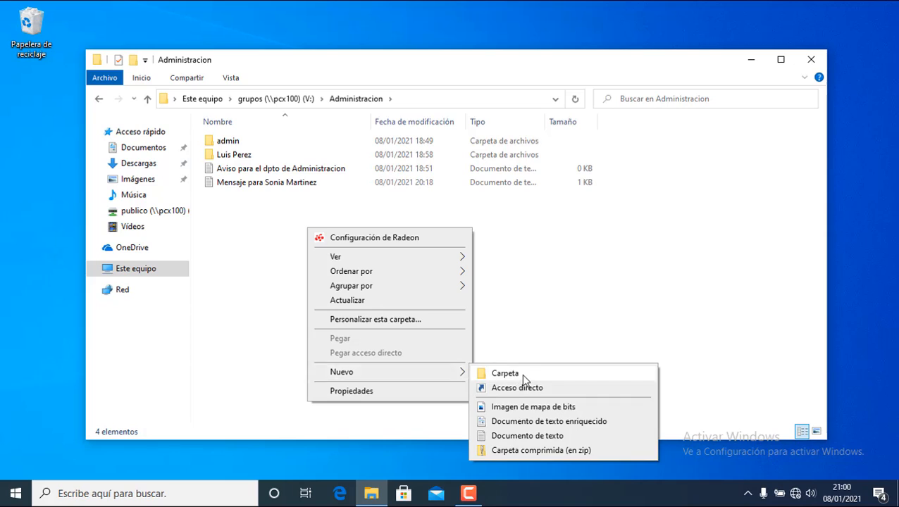
pyautogui.click(522, 375)
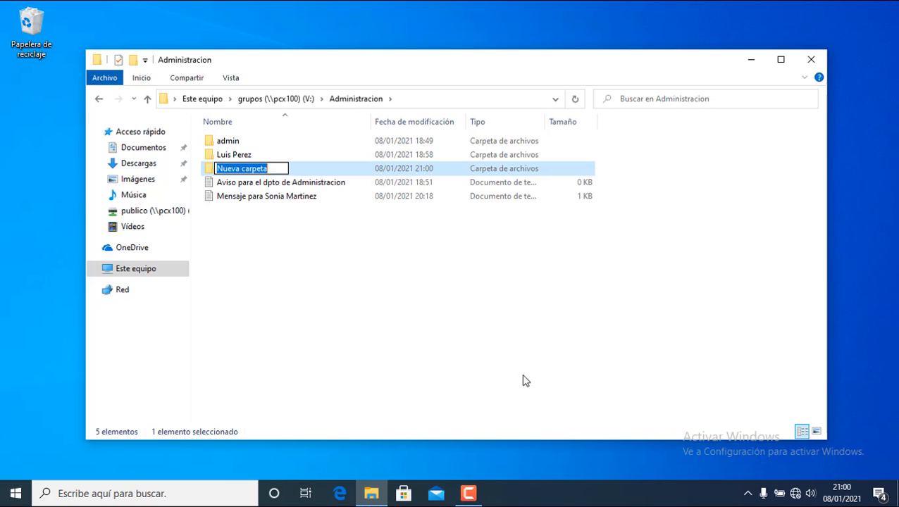
pyautogui.press('BackSpace')
pyautogui.write('Juan')
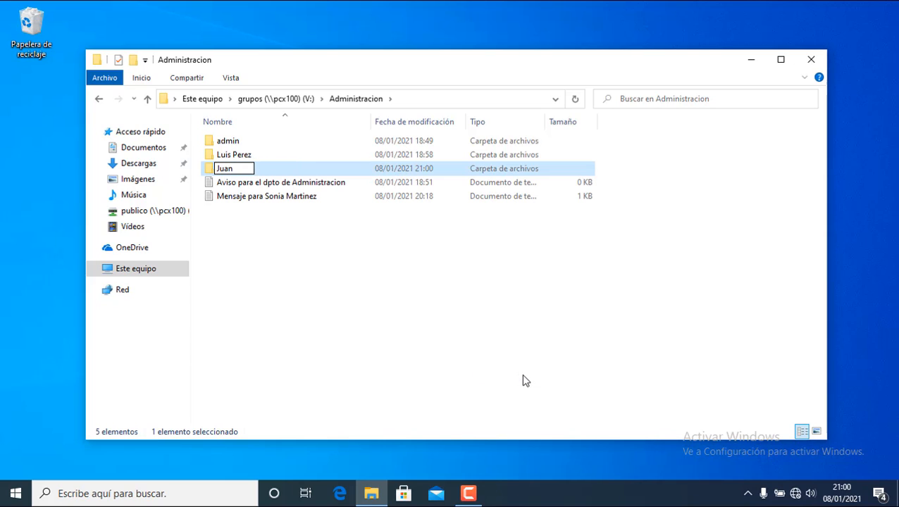
pyautogui.press('Return')
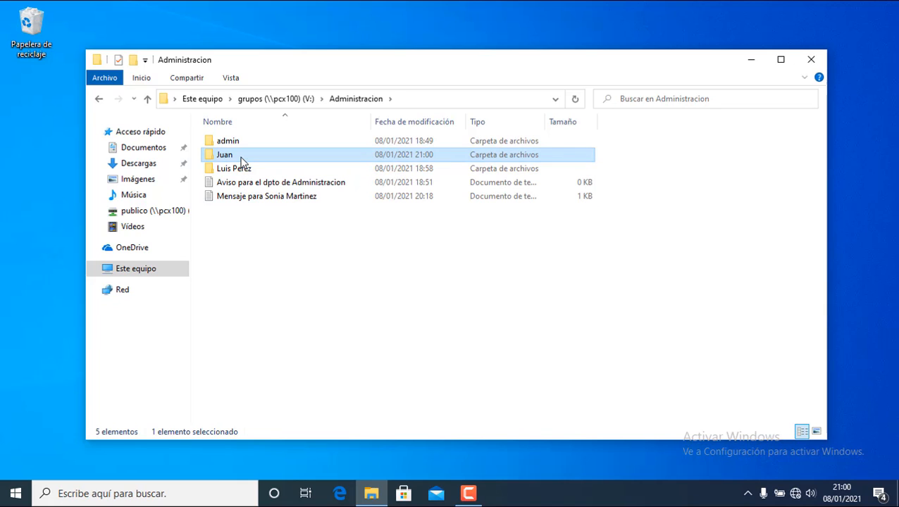
# Inside the Juan folder, add an empty text document named 'juan'.
pyautogui.doubleClick(241, 161)
pyautogui.rightClick(271, 198)
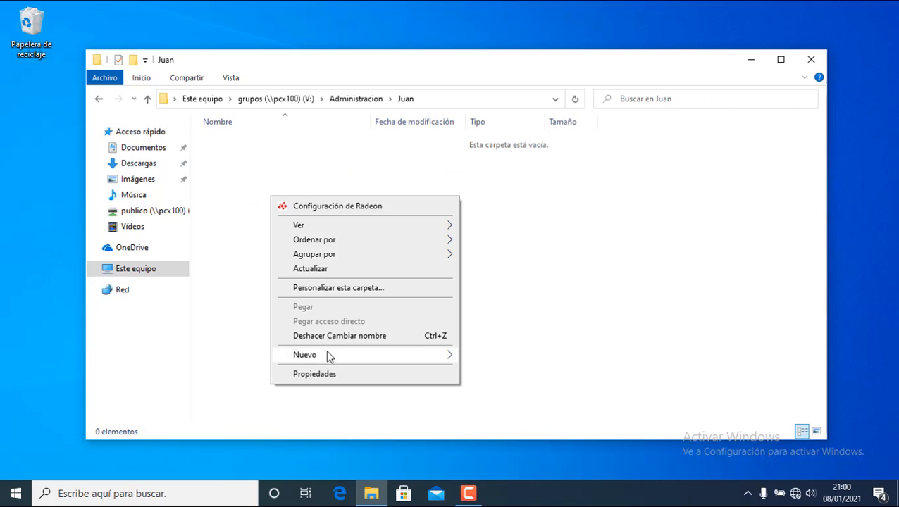
pyautogui.moveTo(358, 361)
pyautogui.click(474, 418)
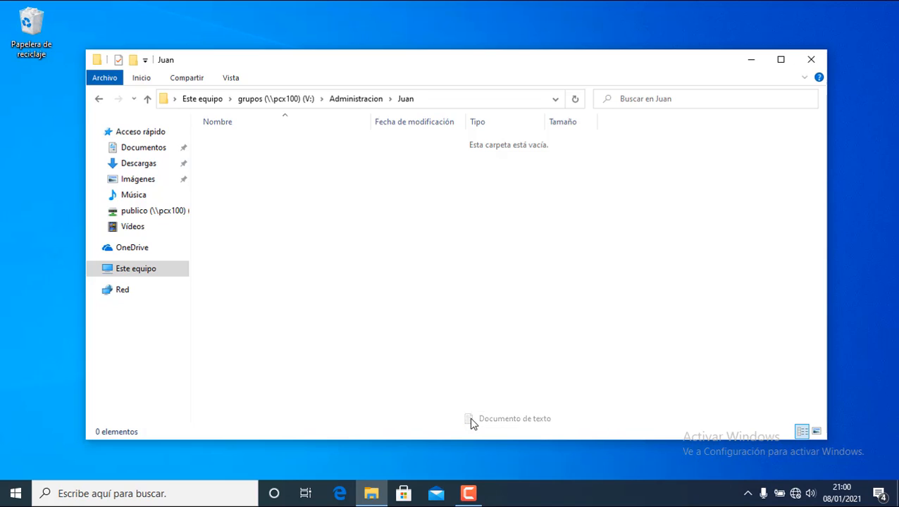
pyautogui.write('juan')
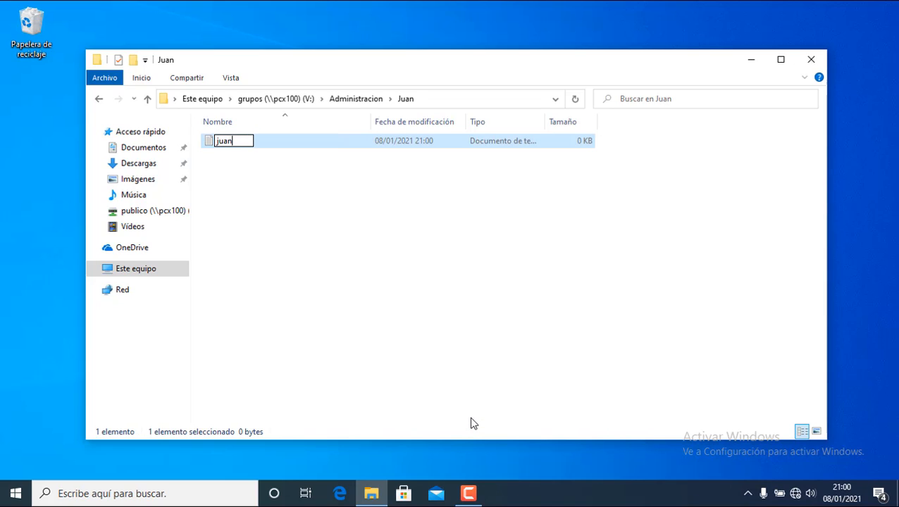
pyautogui.press('Return')
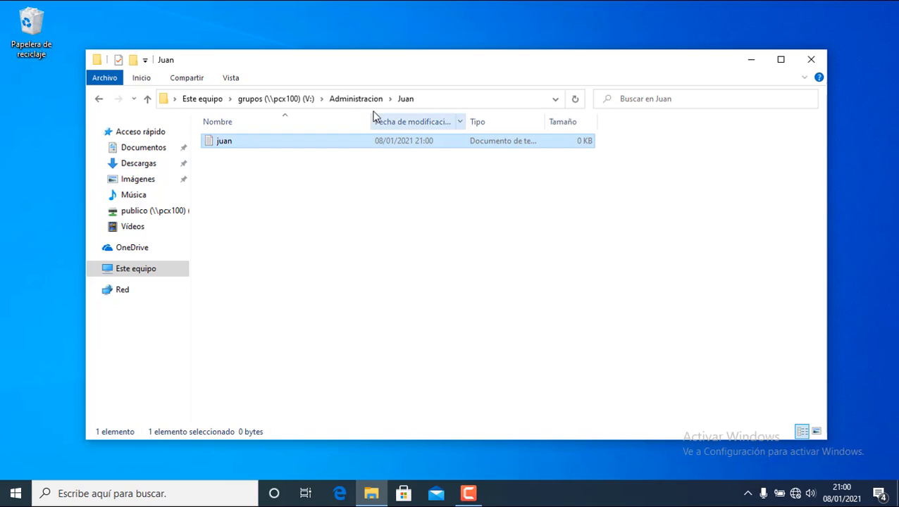
# Permanently delete the Juan test folder from Administracion.
pyautogui.click(371, 100)
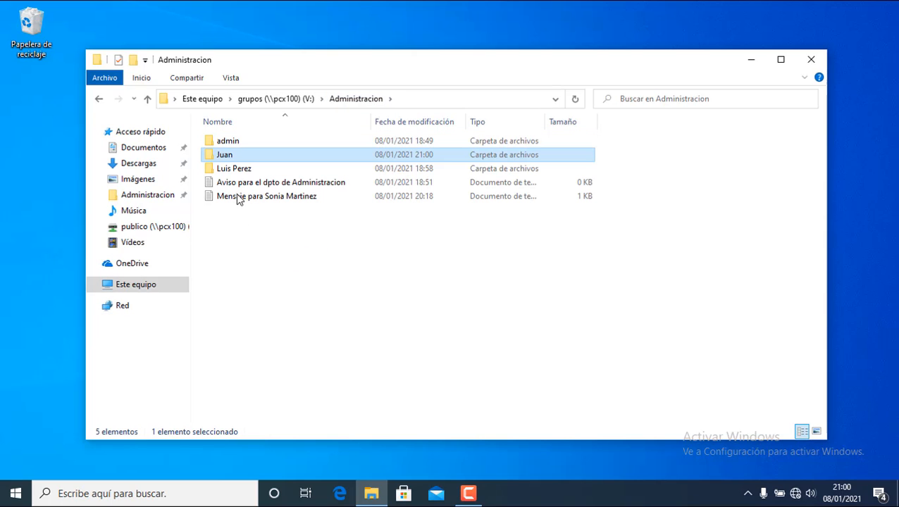
pyautogui.rightClick(234, 156)
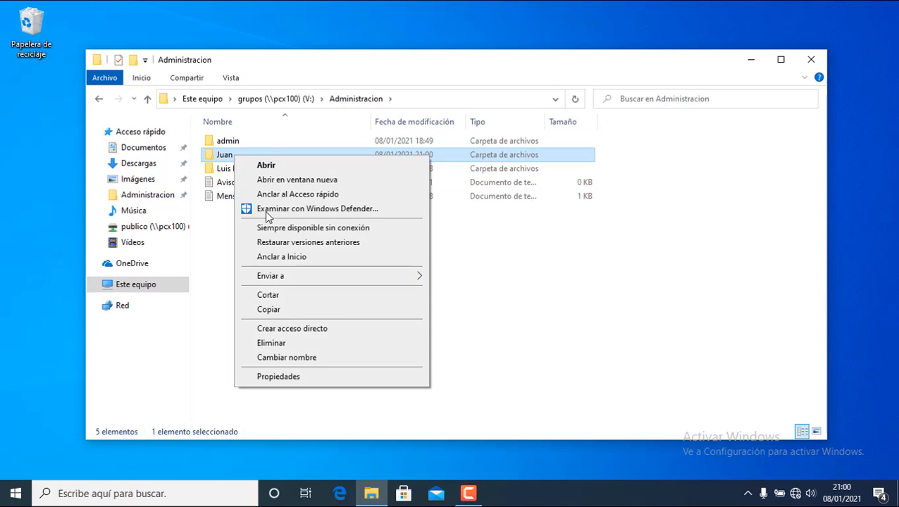
pyautogui.click(296, 343)
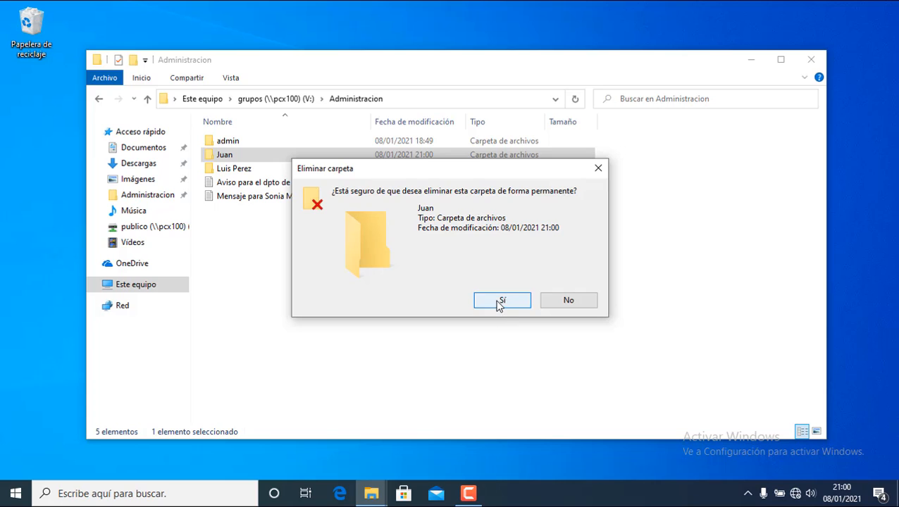
pyautogui.click(500, 301)
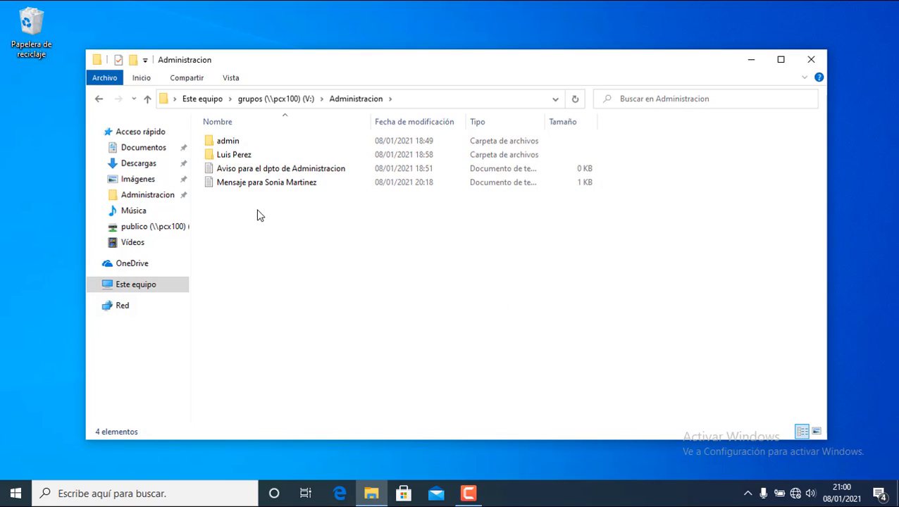
# Open the empty Aviso para el dpto de Administracion notice and close Notepad.
pyautogui.click(257, 173)
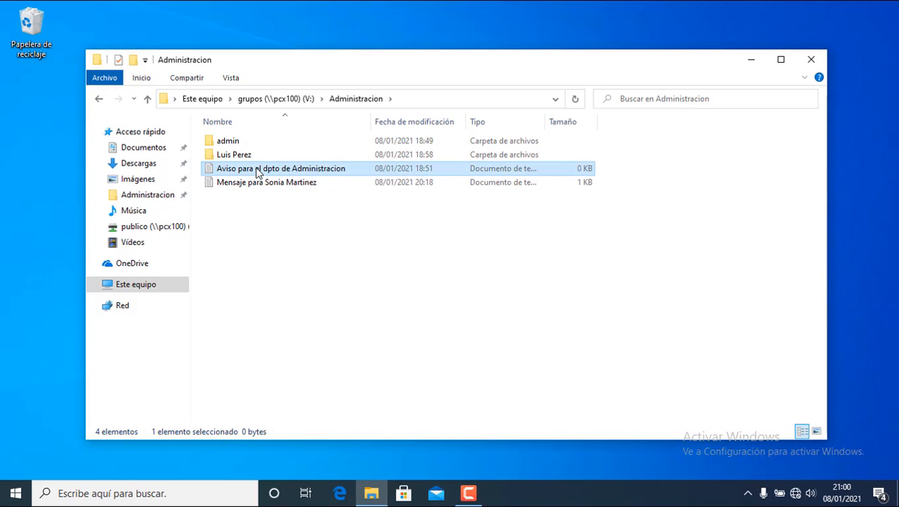
pyautogui.doubleClick(258, 171)
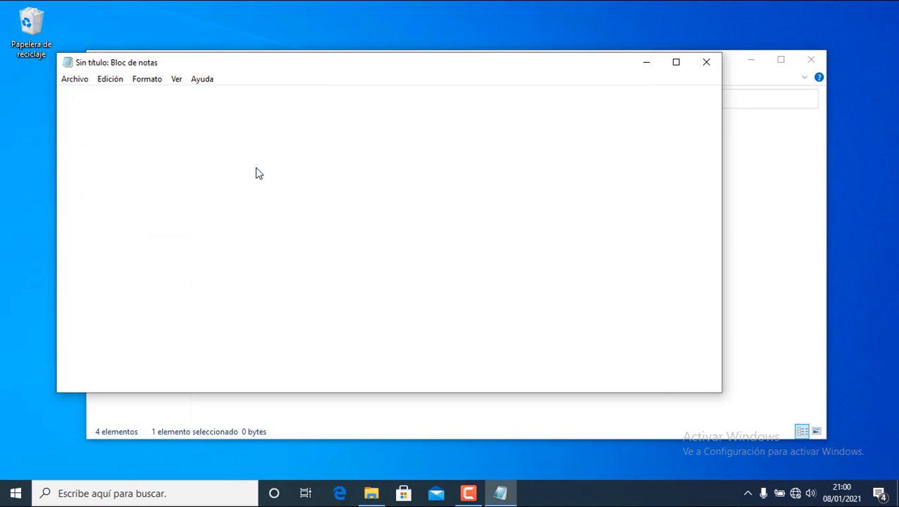
pyautogui.click(706, 63)
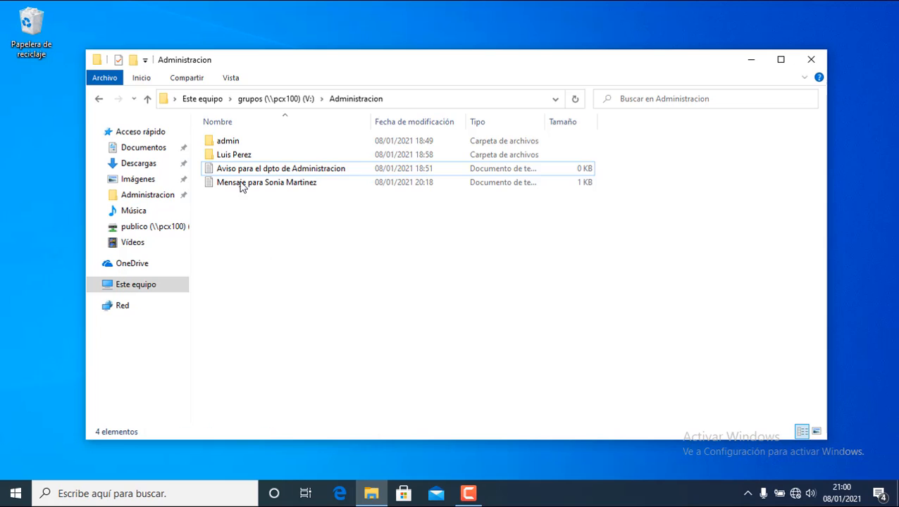
# Look inside the other user's subfolder, then return to the grupos drive listing.
pyautogui.doubleClick(241, 157)
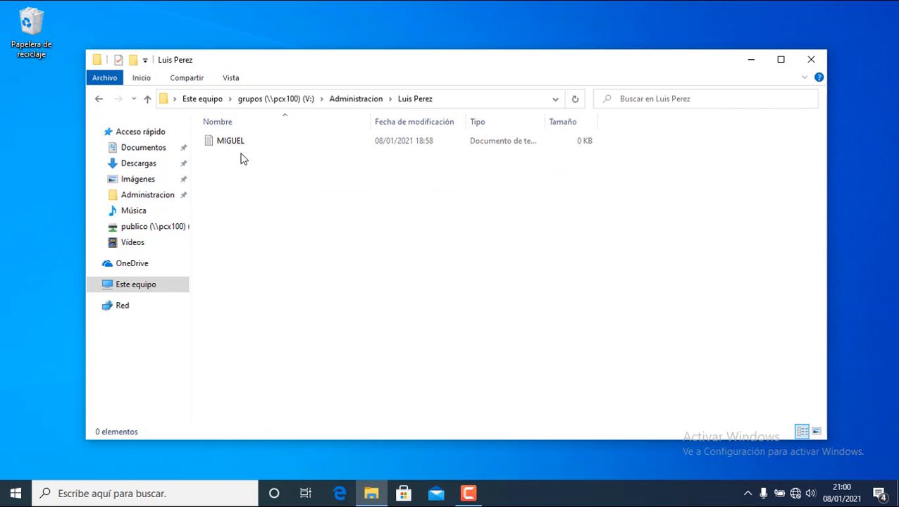
pyautogui.click(370, 99)
pyautogui.click(298, 233)
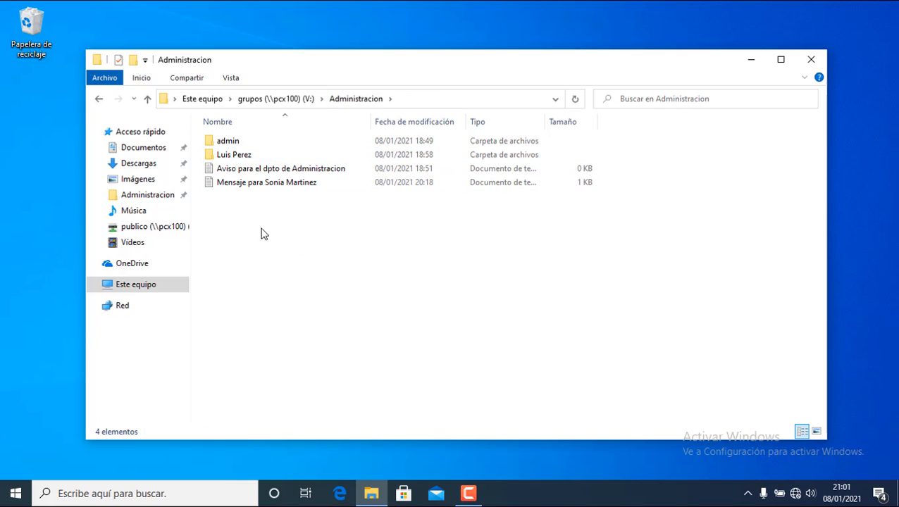
pyautogui.click(289, 100)
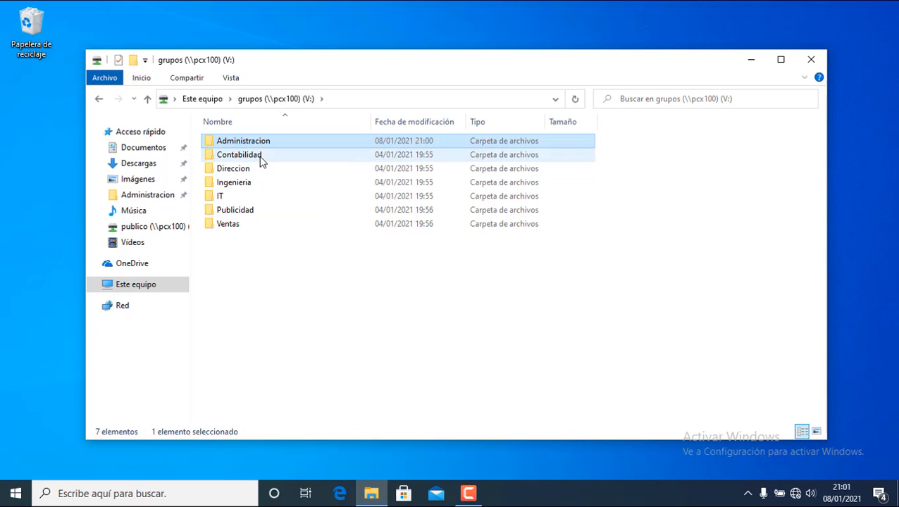
pyautogui.click(261, 156)
pyautogui.doubleClick(261, 158)
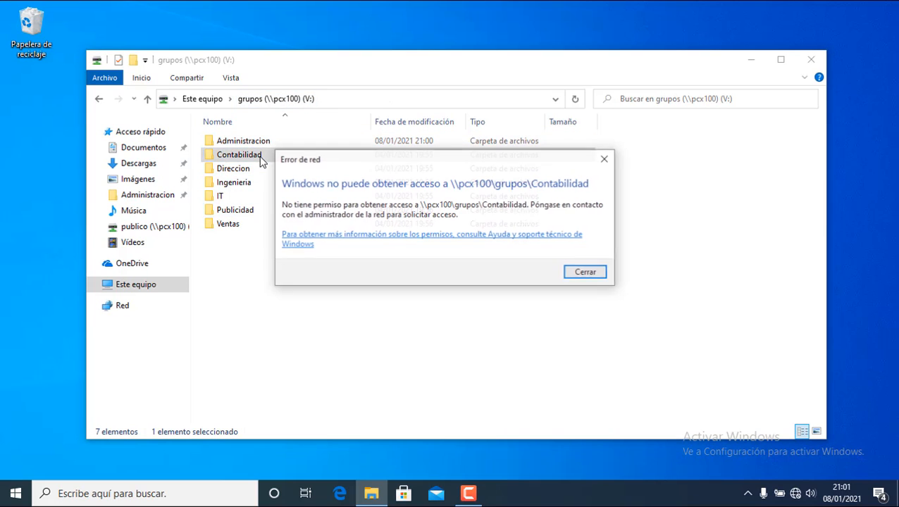
pyautogui.click(578, 275)
pyautogui.click(224, 171)
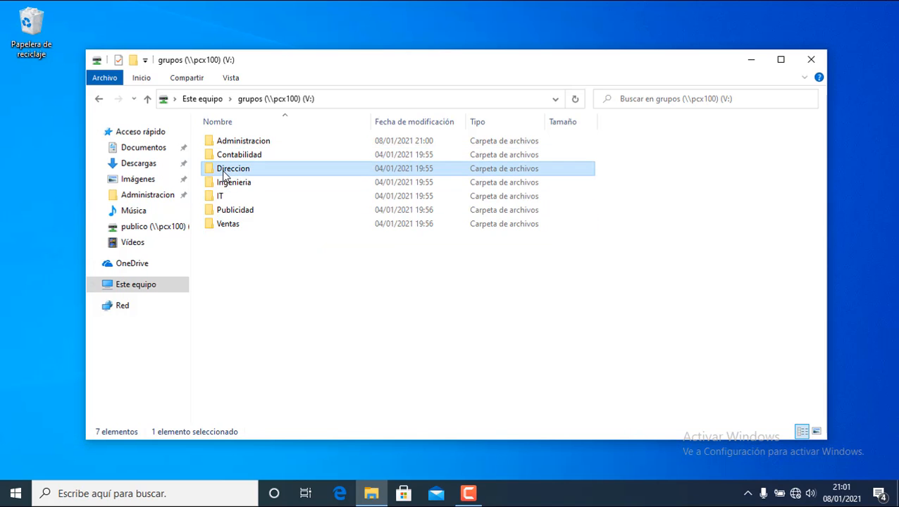
pyautogui.doubleClick(224, 173)
pyautogui.click(580, 274)
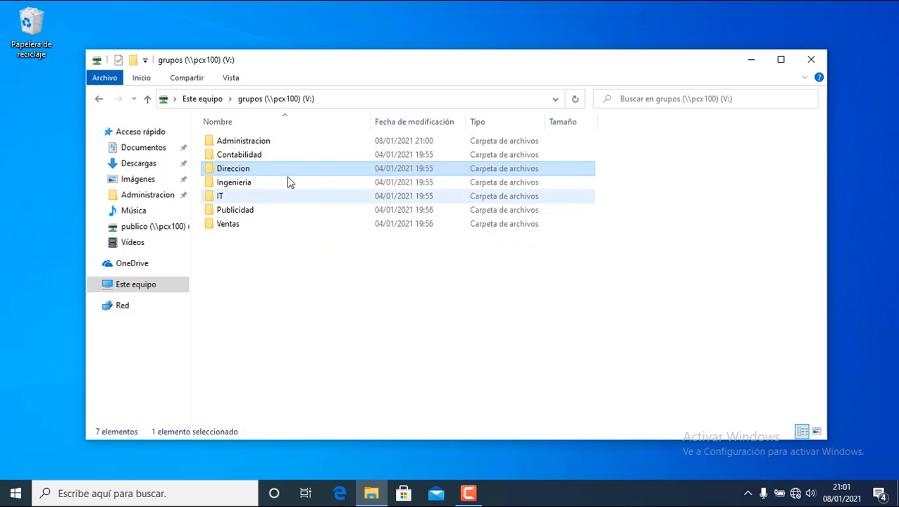
pyautogui.click(255, 189)
pyautogui.doubleClick(256, 189)
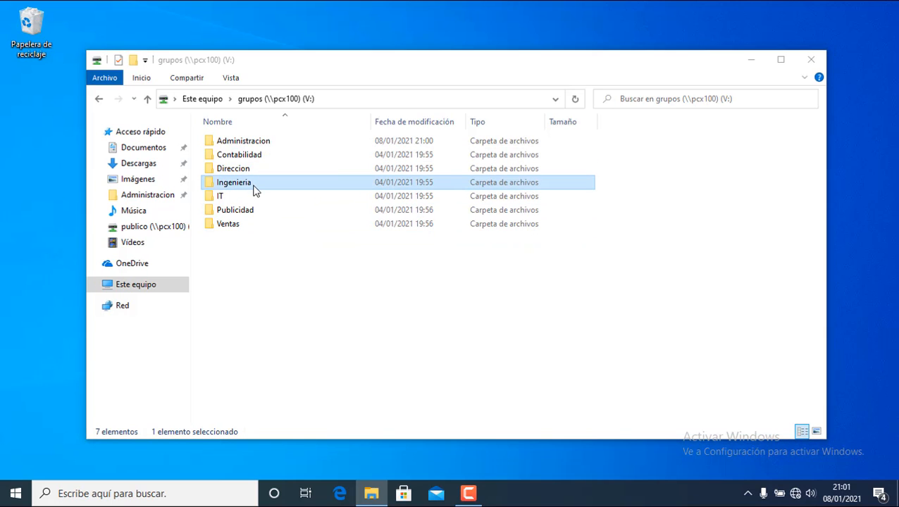
pyautogui.click(572, 277)
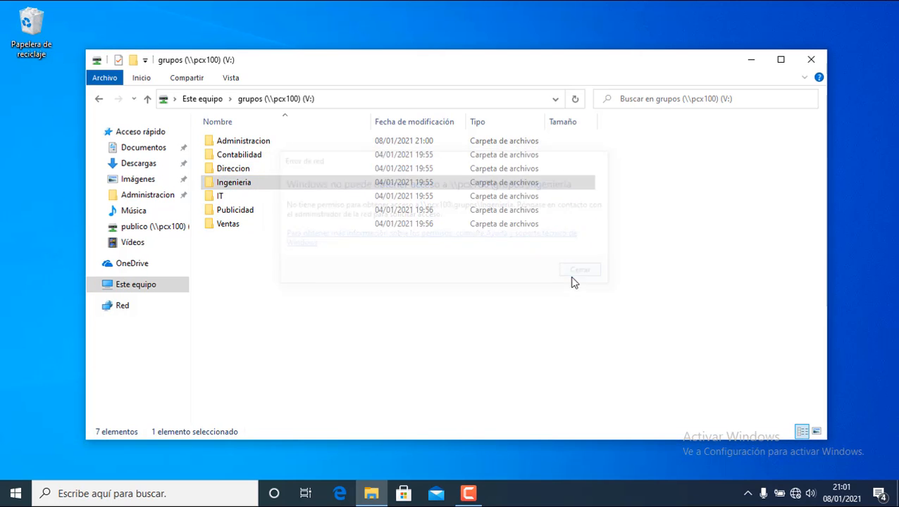
pyautogui.click(269, 201)
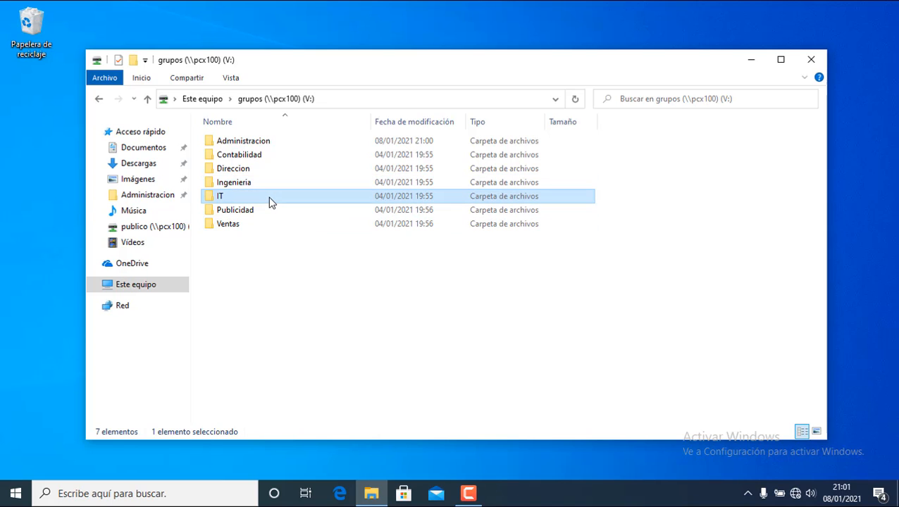
pyautogui.doubleClick(271, 202)
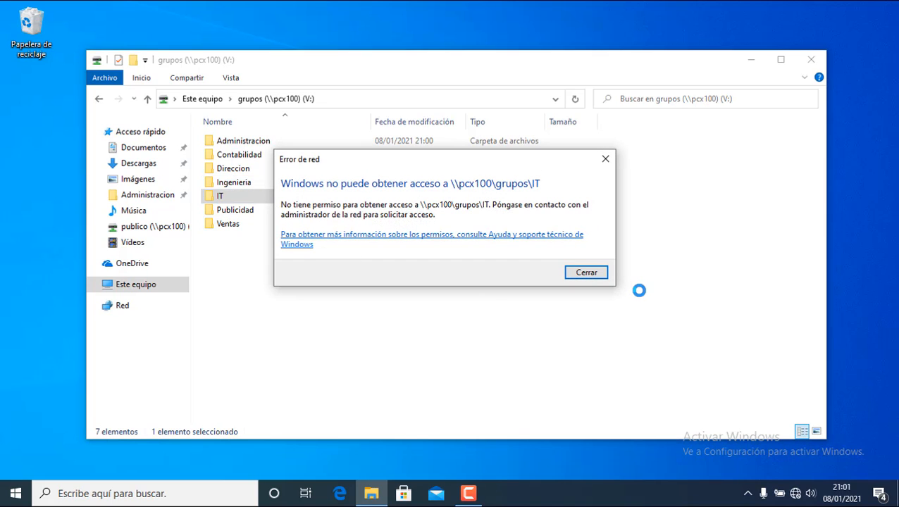
pyautogui.click(586, 273)
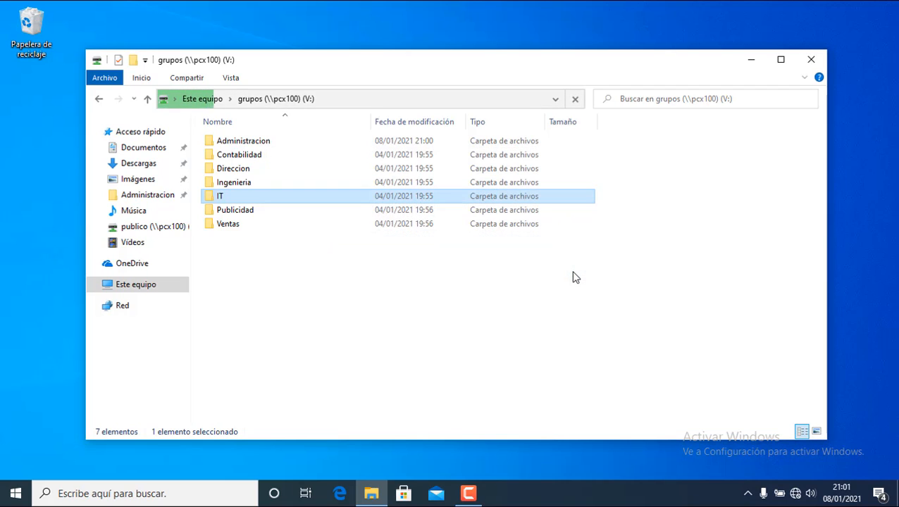
pyautogui.click(255, 211)
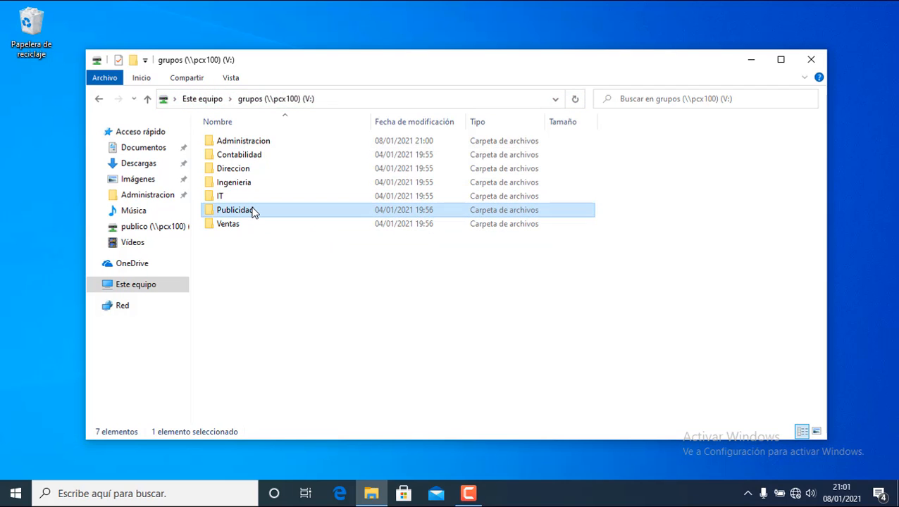
pyautogui.doubleClick(255, 211)
pyautogui.press('Return')
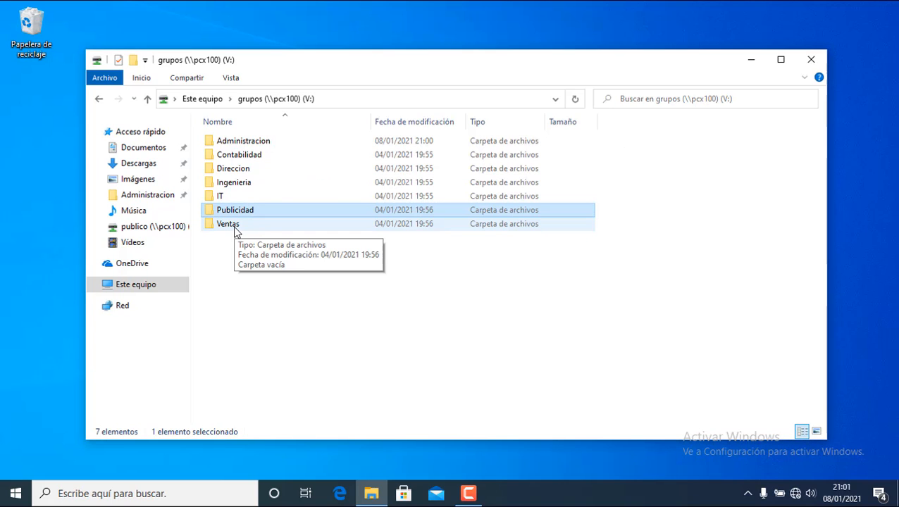
pyautogui.click(224, 286)
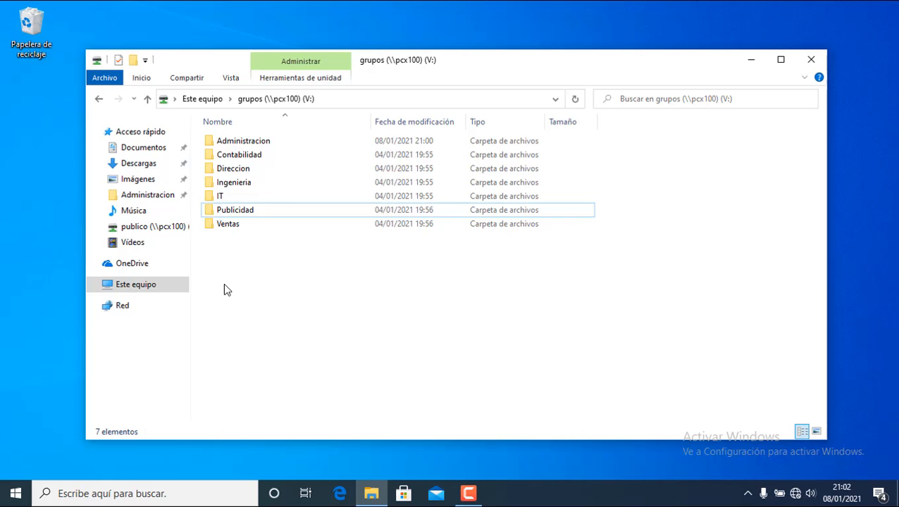
# Close the grupos window and reopen File Explorer on Este equipo.
pyautogui.click(810, 62)
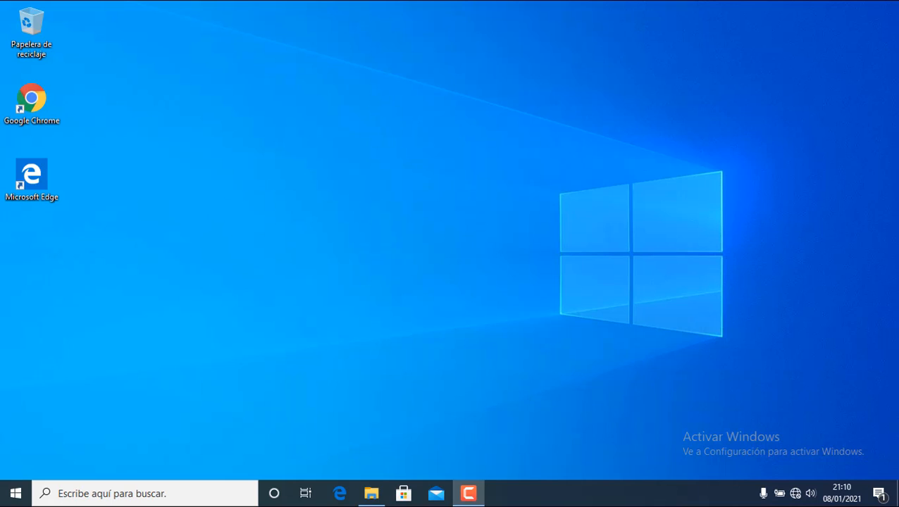
pyautogui.press('super')
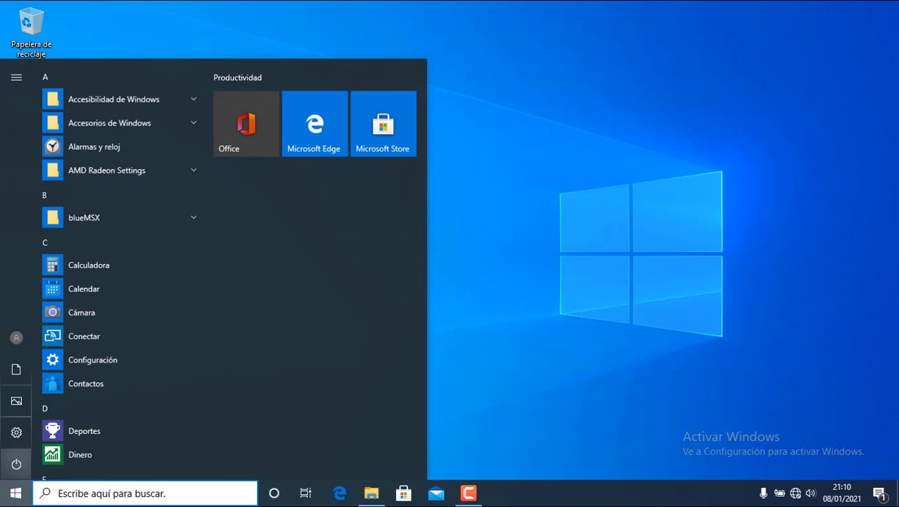
pyautogui.moveTo(16, 339)
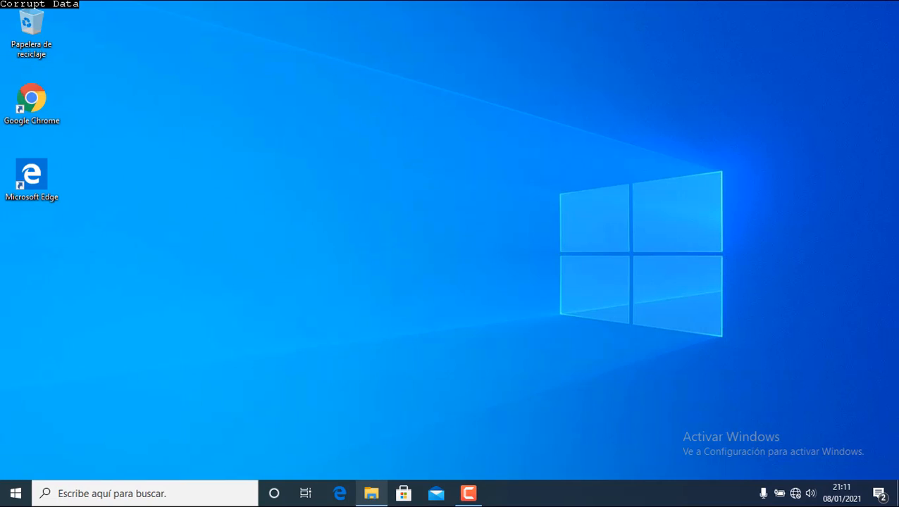
pyautogui.click(371, 494)
pyautogui.click(136, 232)
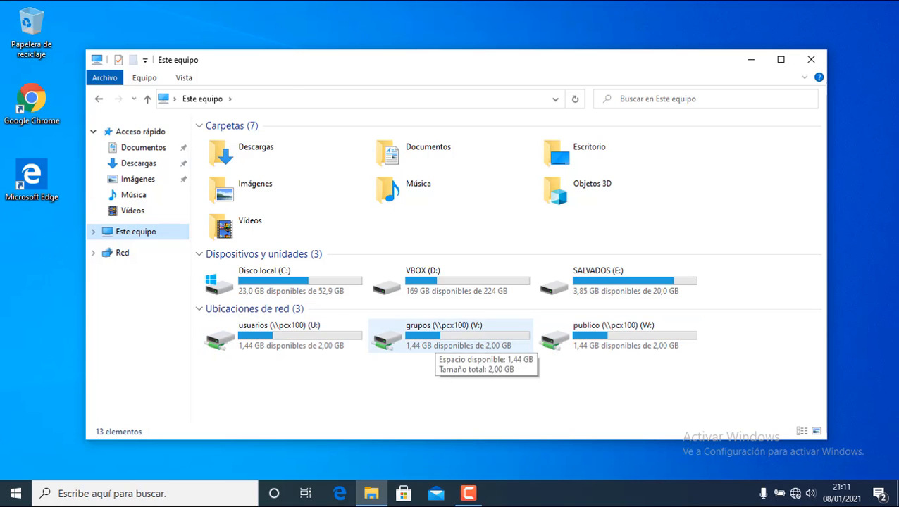
# Open grupos (V:) > Administracion and create a folder named 'Marta'.
pyautogui.click(434, 339)
pyautogui.doubleClick(434, 339)
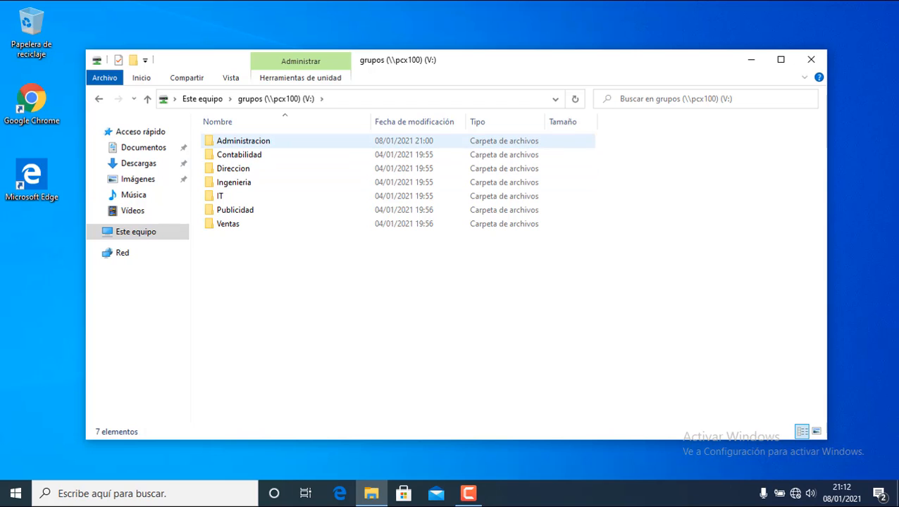
pyautogui.doubleClick(243, 141)
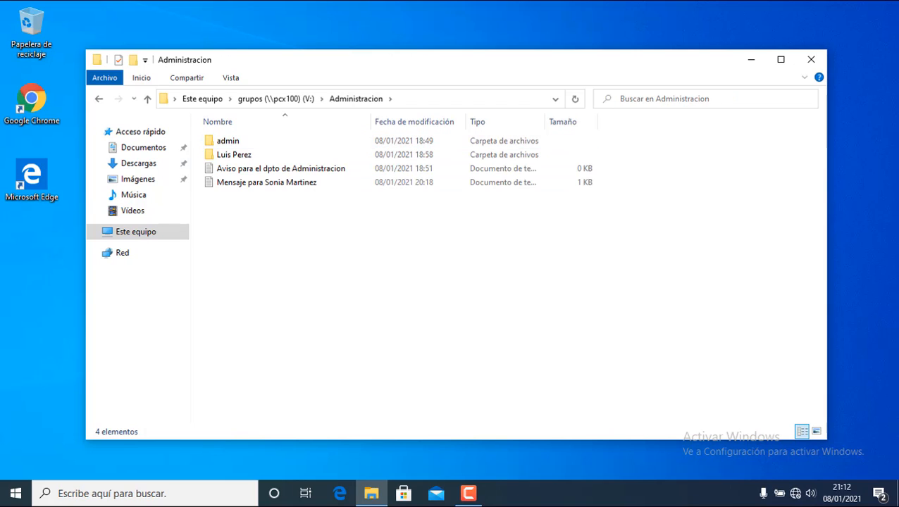
pyautogui.rightClick(252, 234)
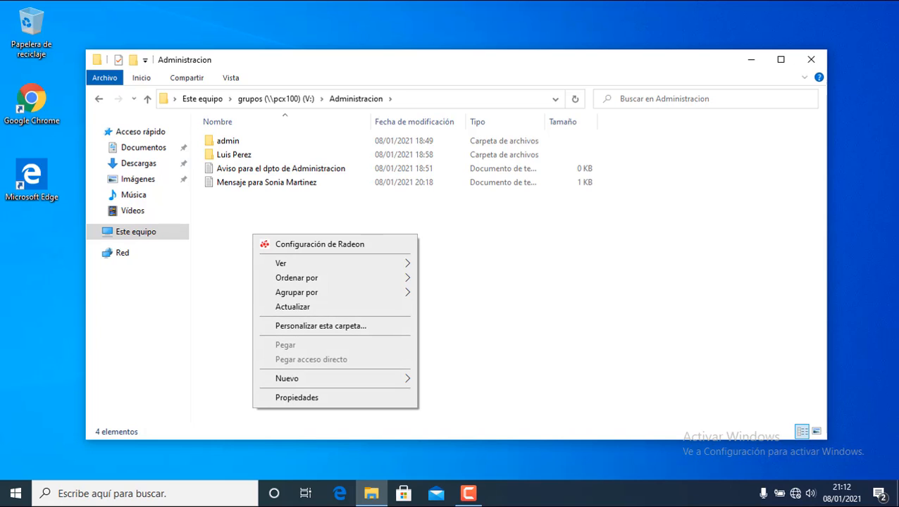
pyautogui.moveTo(331, 379)
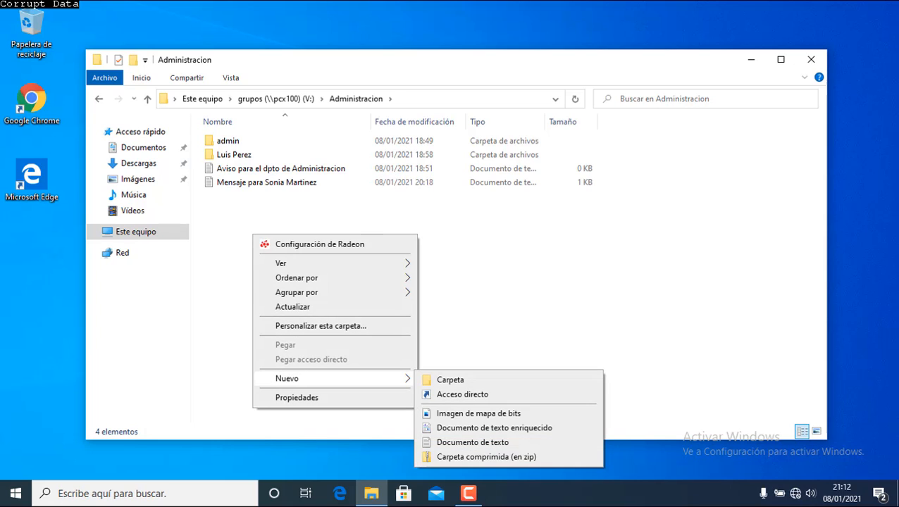
pyautogui.click(451, 380)
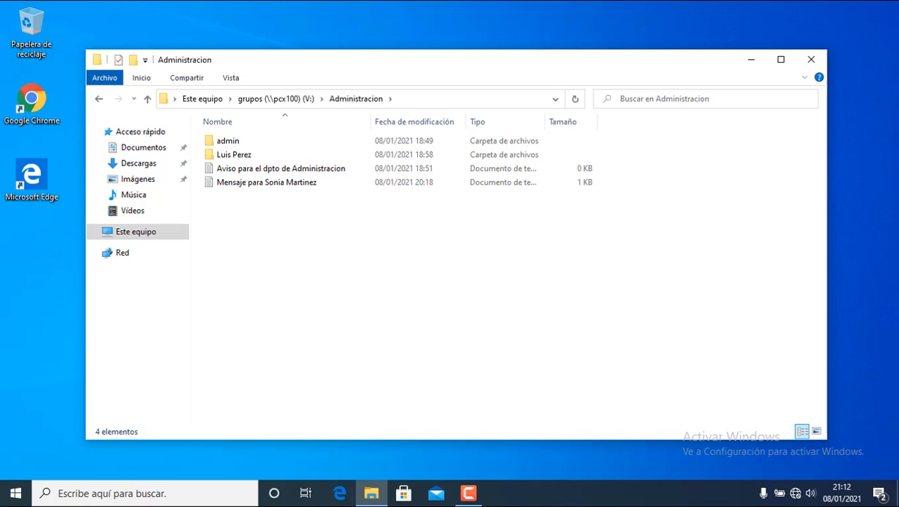
pyautogui.write('Ma')
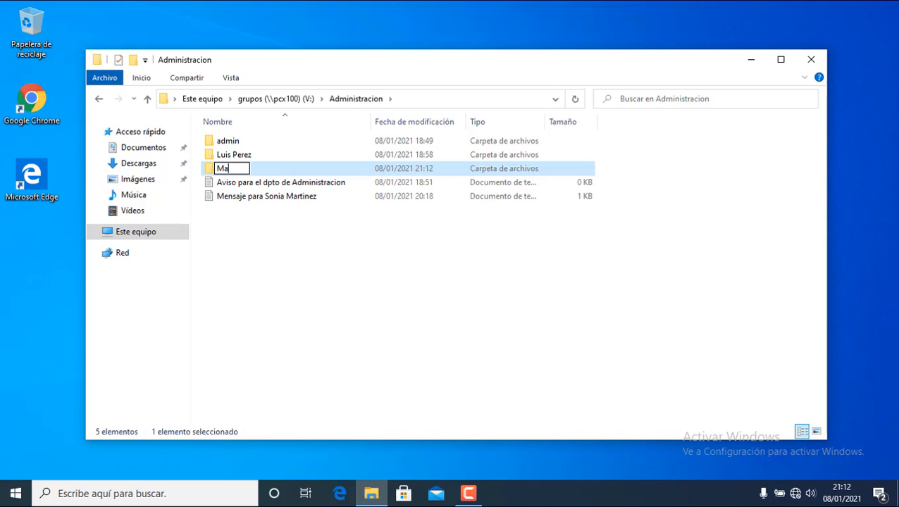
pyautogui.write('rta')
pyautogui.press('Return')
# Add an empty text document named 'Marta' in Administracion.
pyautogui.rightClick(339, 270)
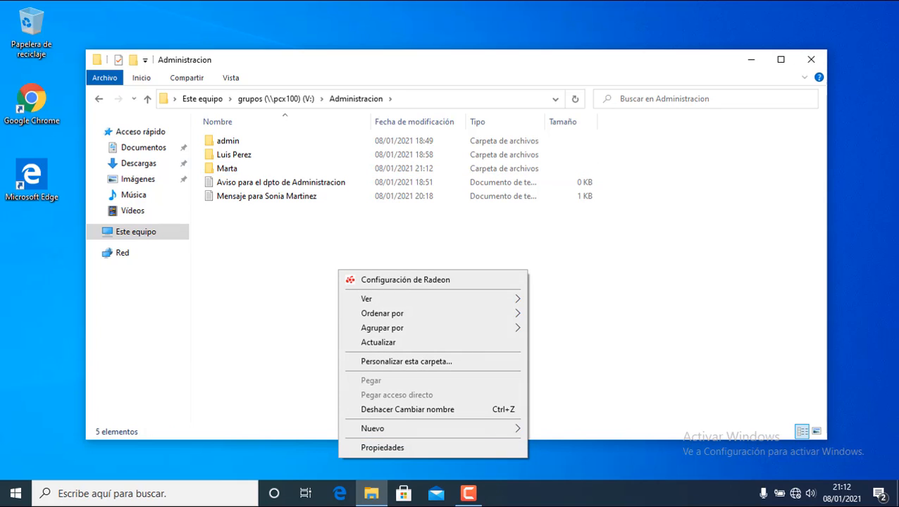
pyautogui.moveTo(380, 428)
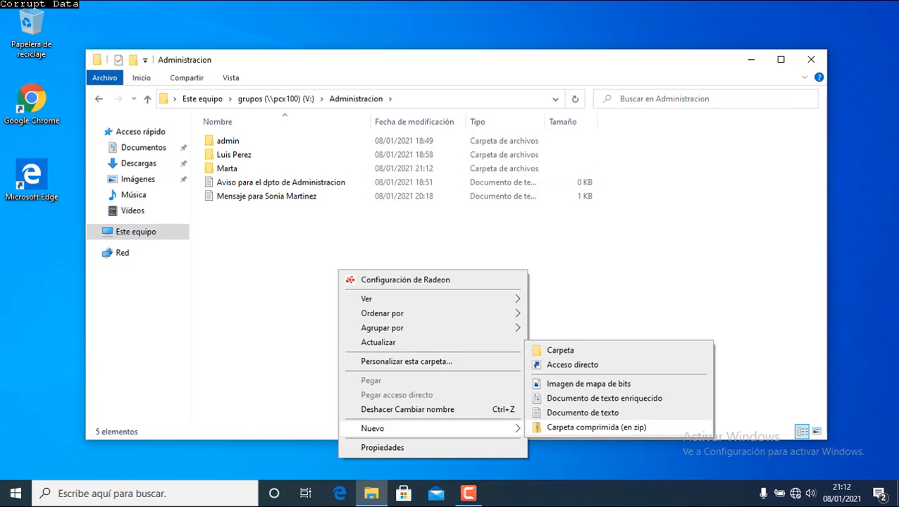
pyautogui.click(581, 413)
pyautogui.write('Mart')
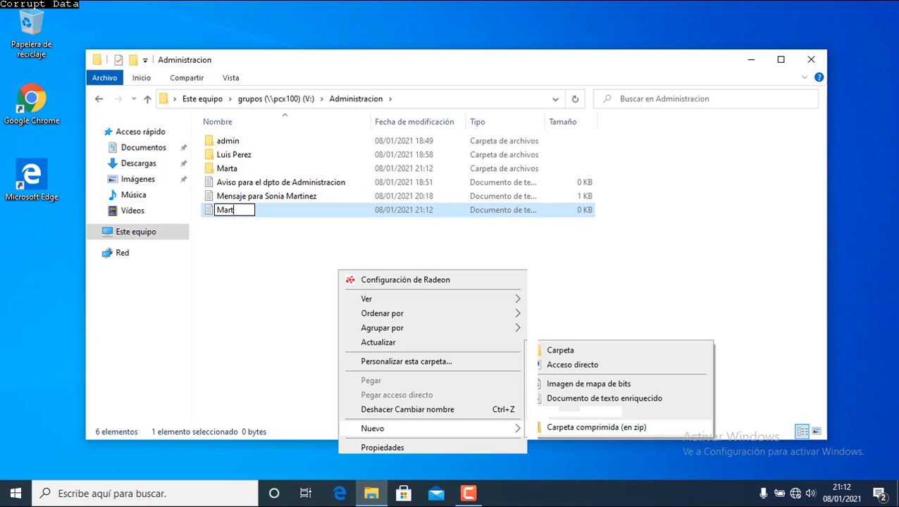
pyautogui.write('a')
pyautogui.press('Return')
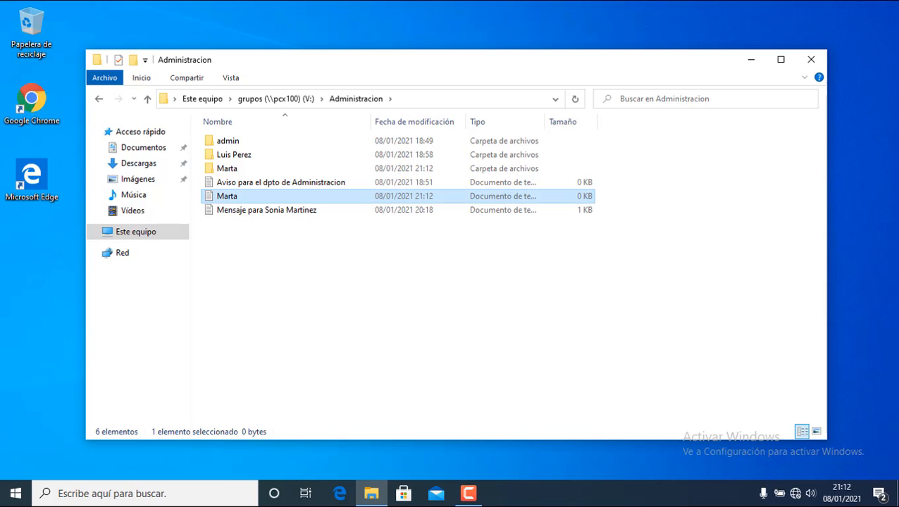
# Test access to a colleague's personal folder in Administracion, then return.
pyautogui.click(236, 155)
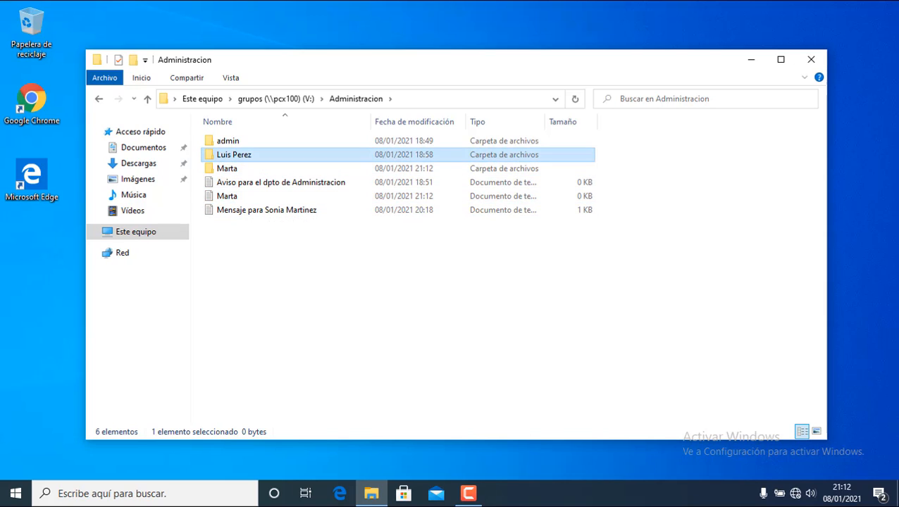
pyautogui.press('Return')
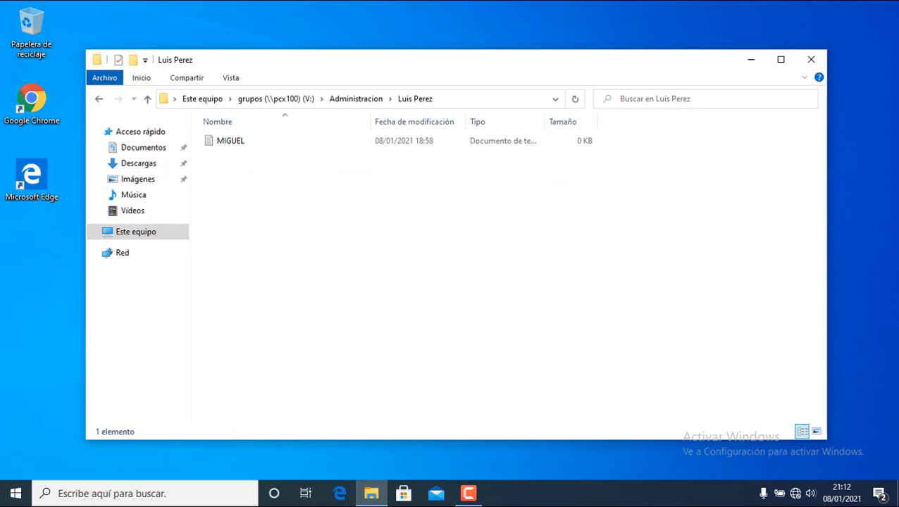
pyautogui.click(356, 98)
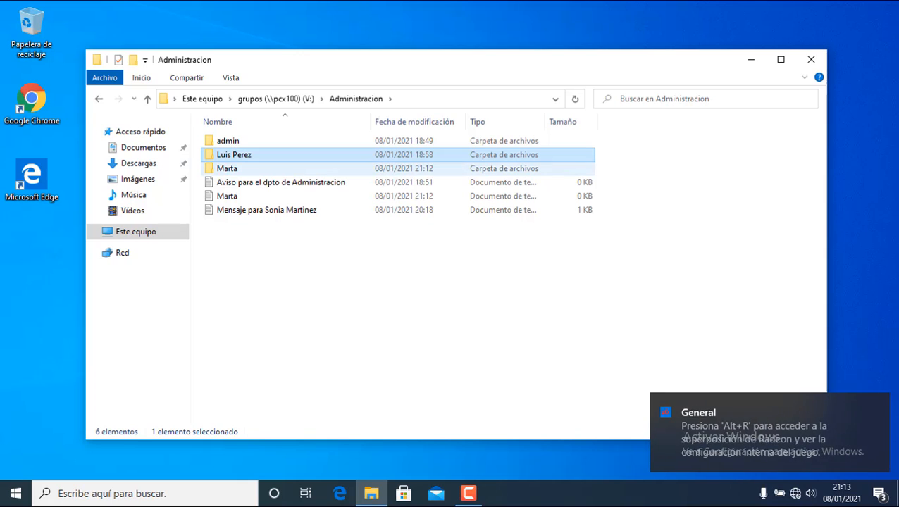
# Permanently delete the Marta folder and the Marta text document.
pyautogui.rightClick(224, 169)
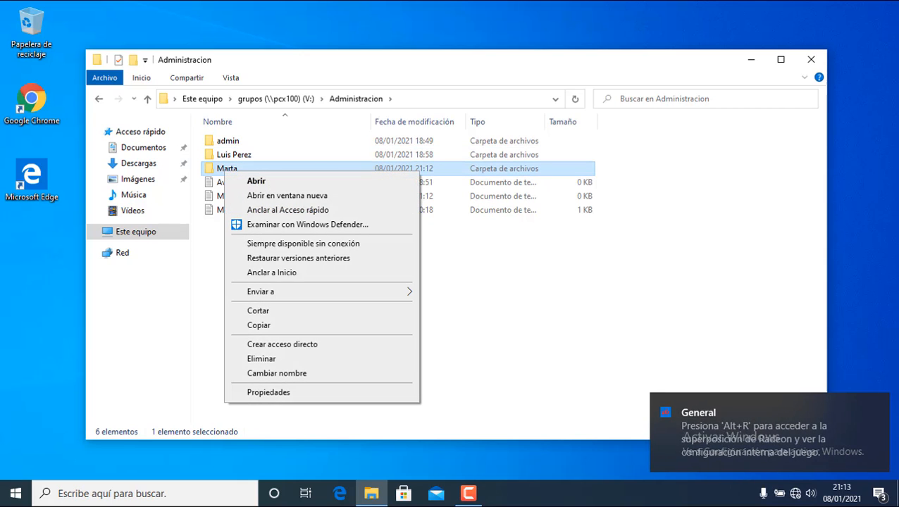
pyautogui.click(260, 359)
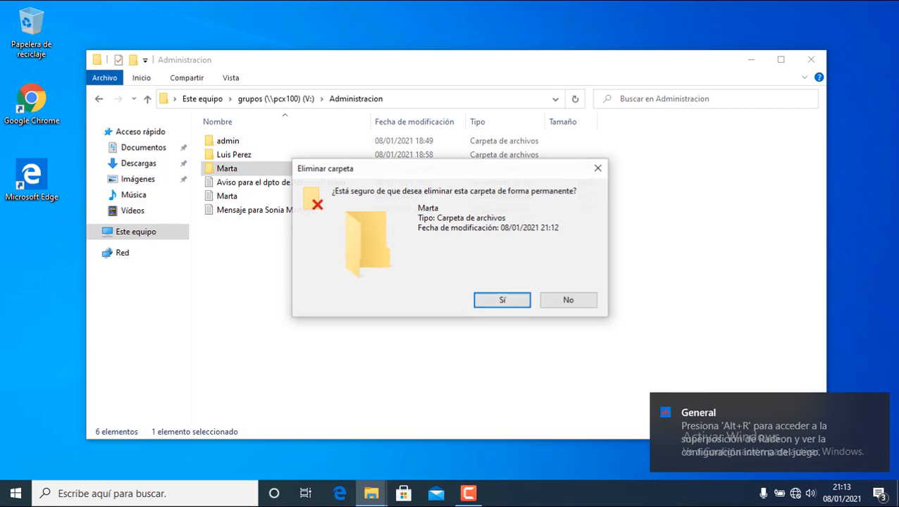
pyautogui.press('Return')
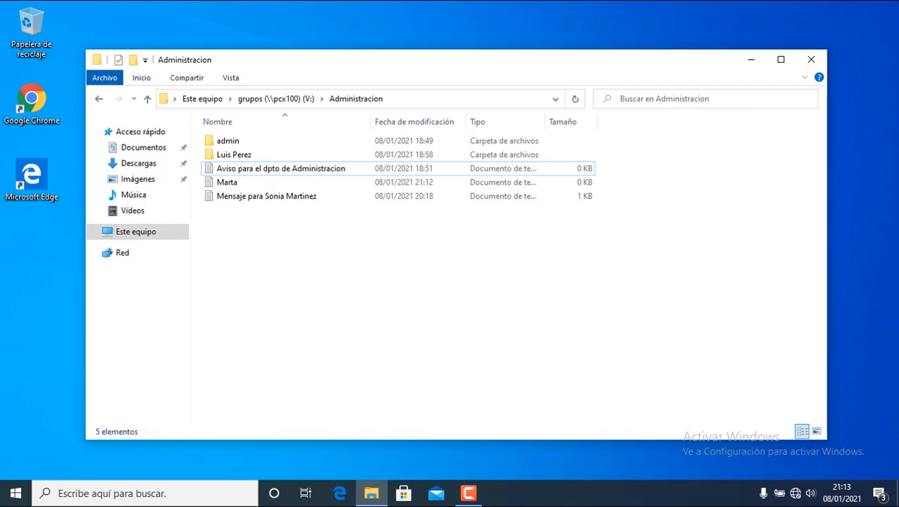
pyautogui.click(227, 182)
pyautogui.rightClick(229, 185)
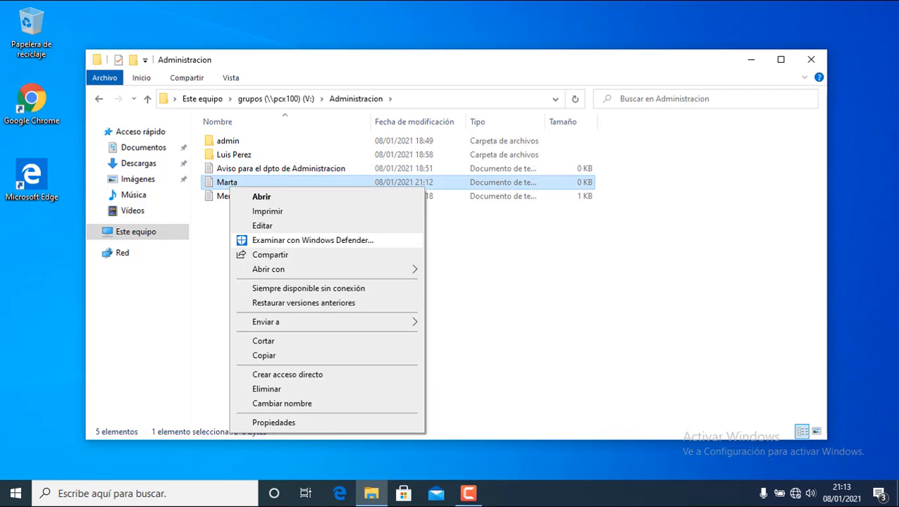
pyautogui.click(266, 389)
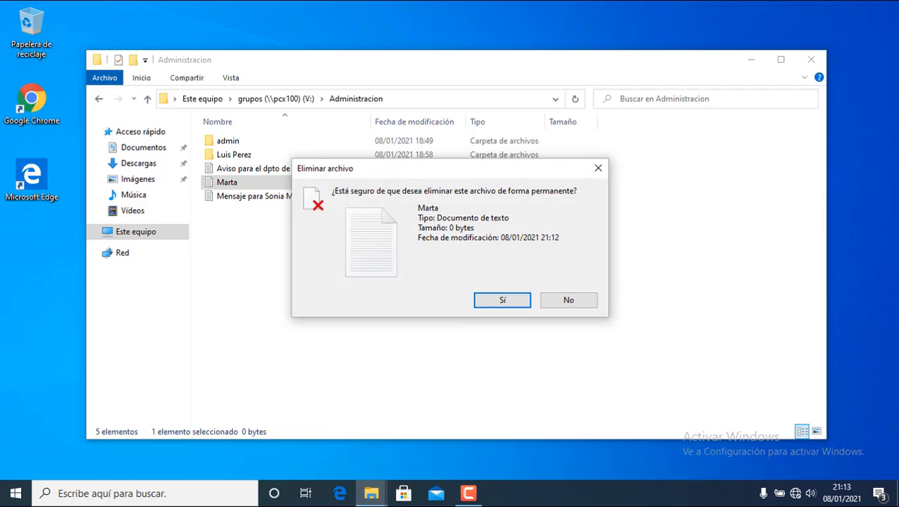
pyautogui.press('Return')
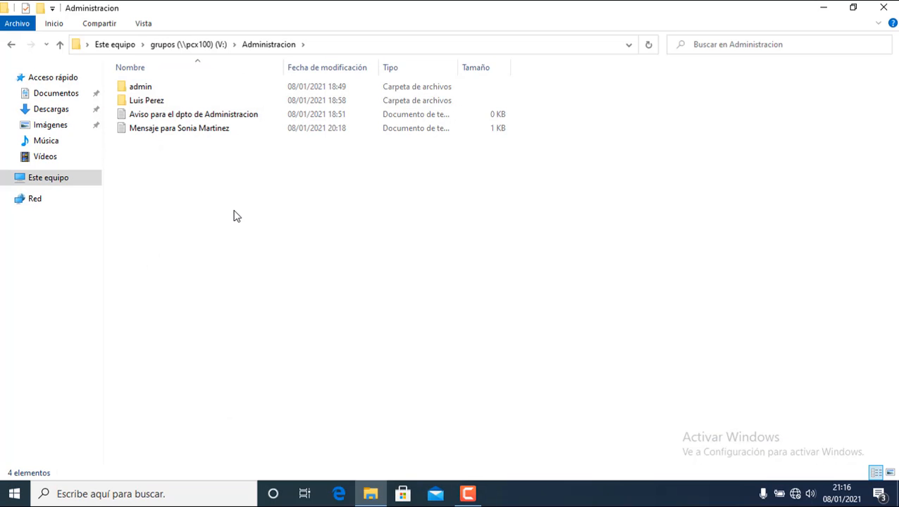
# Try Contabilidad, Direccion and Ventas on grupos (V:), dismiss each access error, and close Explorer.
pyautogui.click(201, 50)
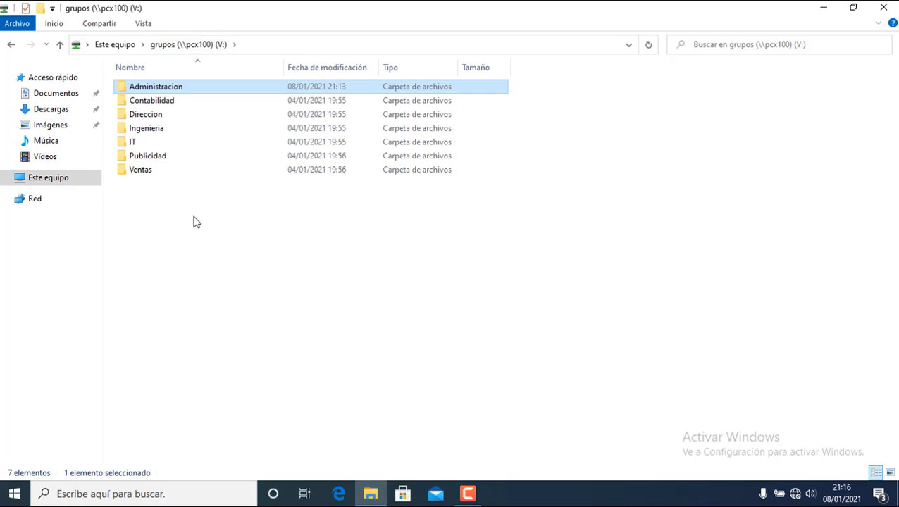
pyautogui.doubleClick(155, 103)
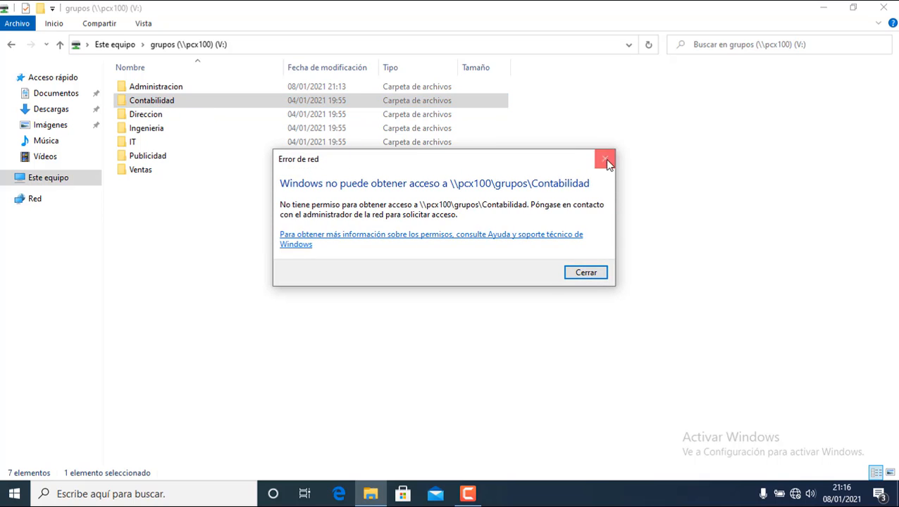
pyautogui.click(604, 159)
pyautogui.doubleClick(155, 114)
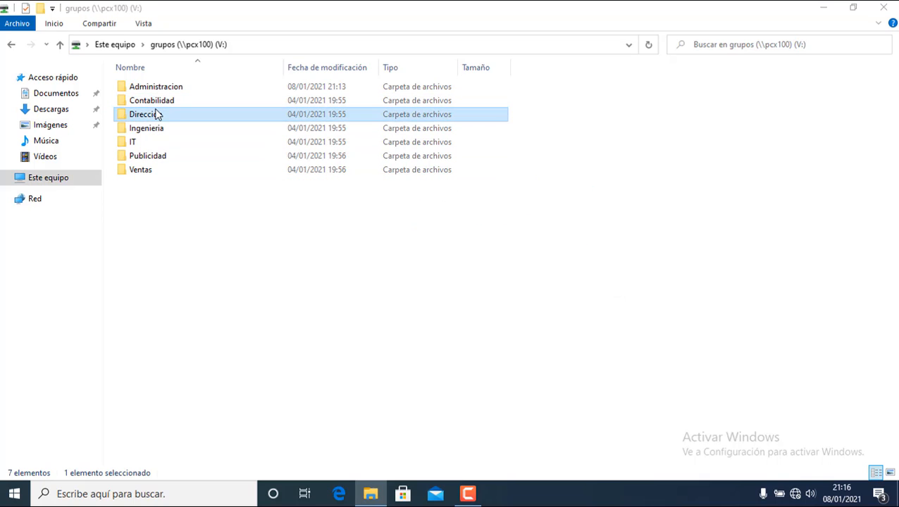
pyautogui.click(605, 158)
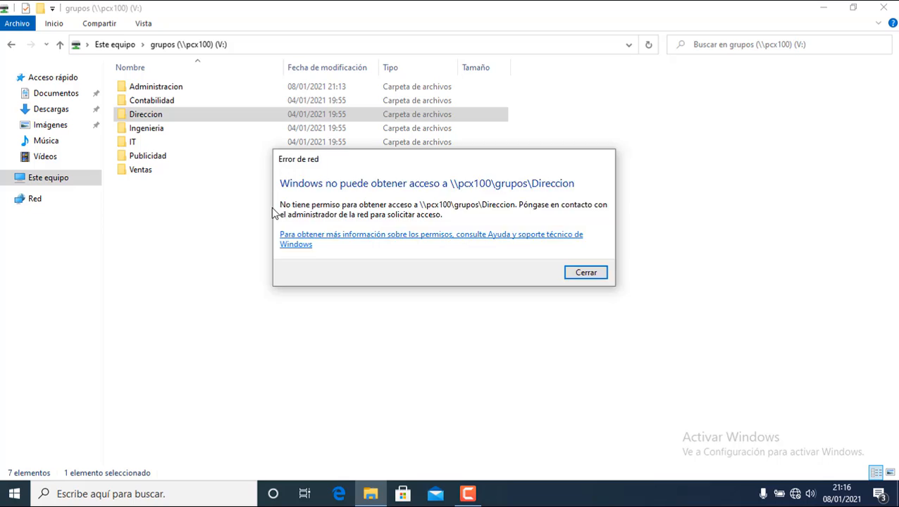
pyautogui.click(139, 177)
pyautogui.doubleClick(138, 176)
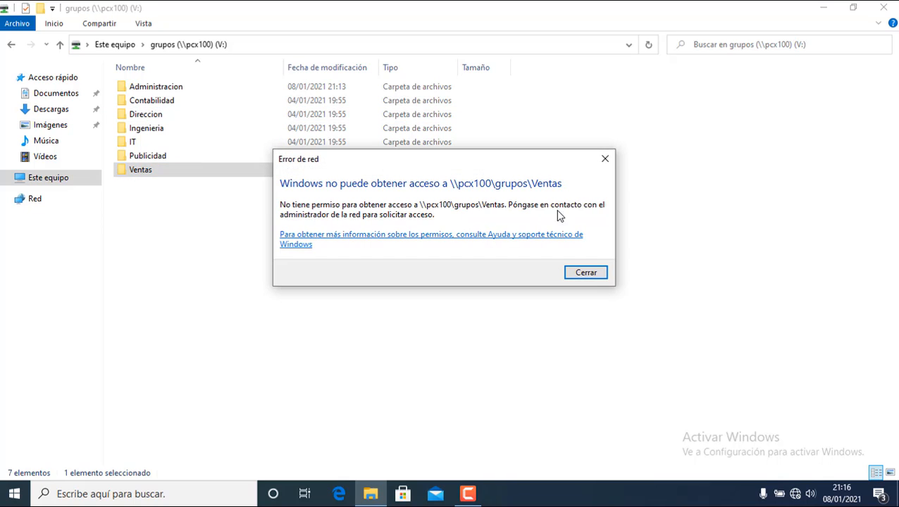
pyautogui.click(604, 159)
pyautogui.click(354, 310)
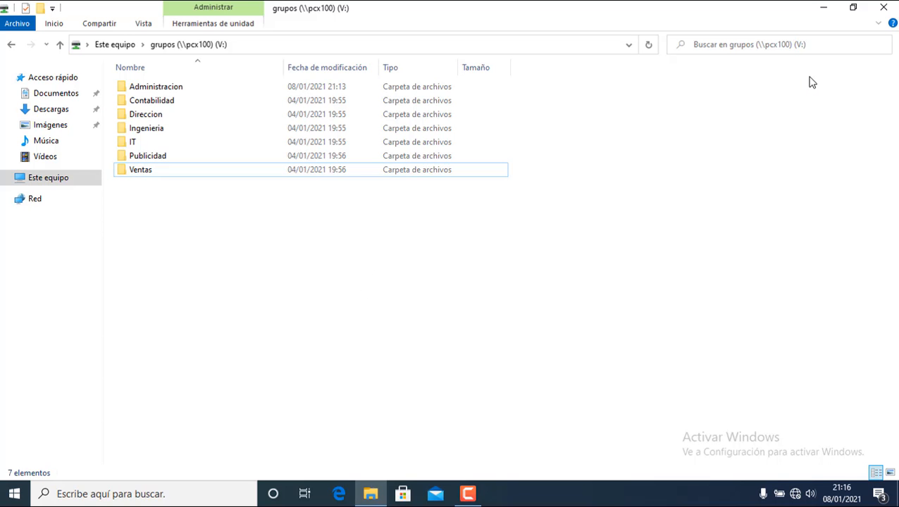
pyautogui.click(885, 8)
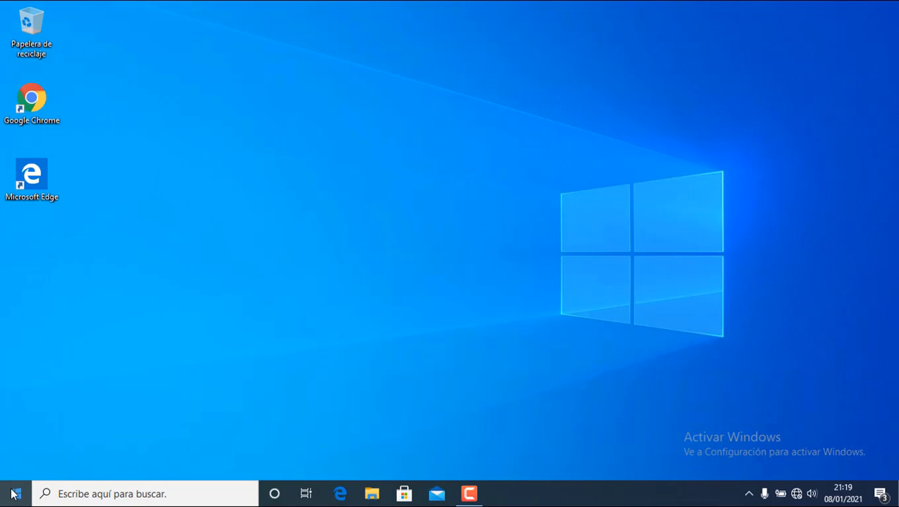
# Reopen File Explorer at Este equipo, then open grupos (V:) and its Administracion folder.
pyautogui.click(14, 494)
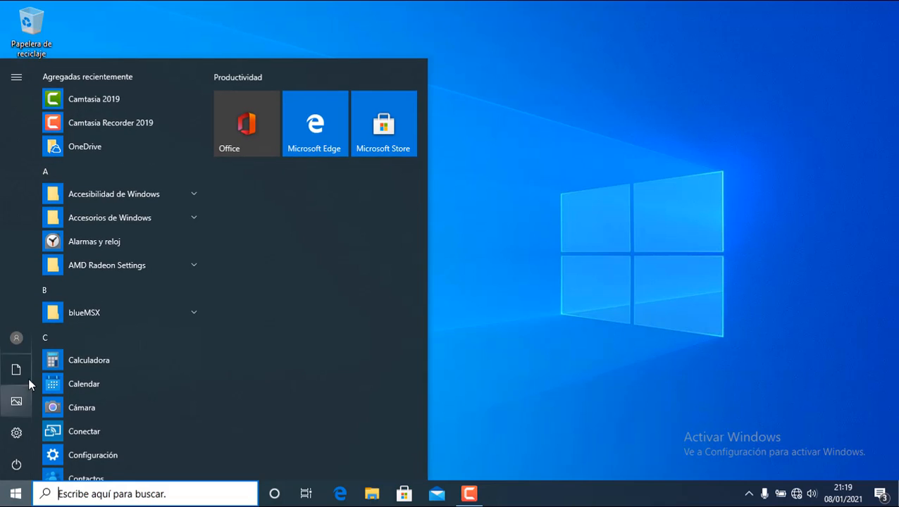
pyautogui.moveTo(23, 337)
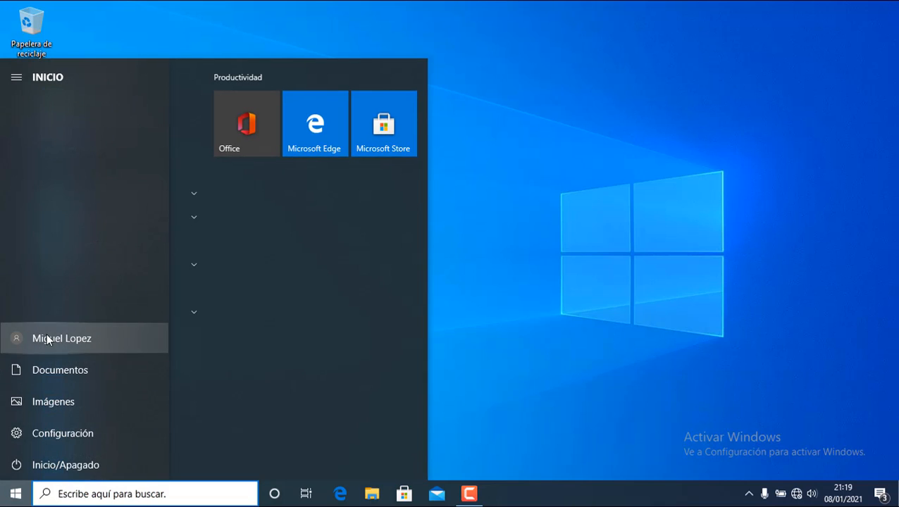
pyautogui.click(463, 310)
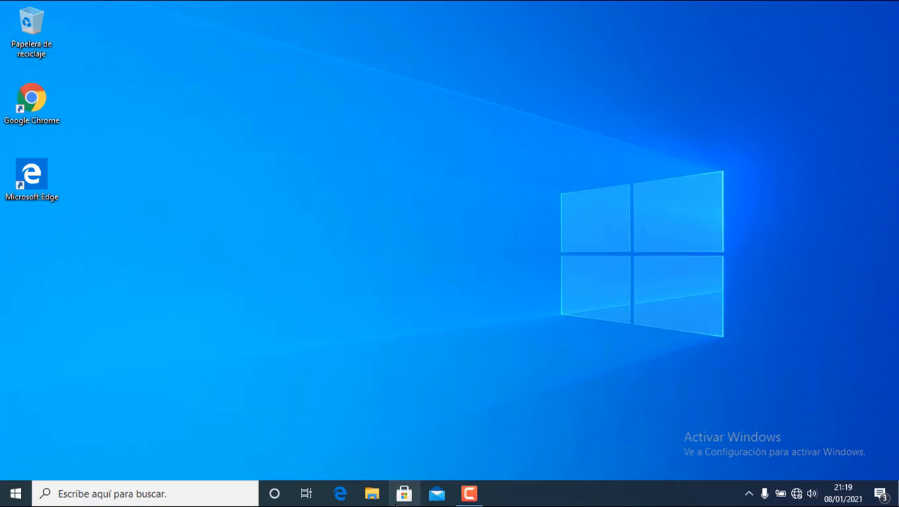
pyautogui.click(370, 495)
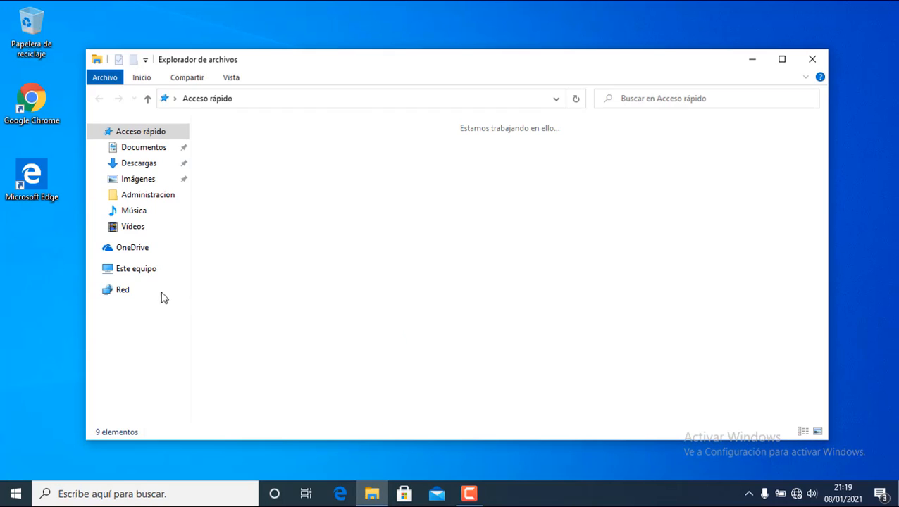
pyautogui.click(146, 269)
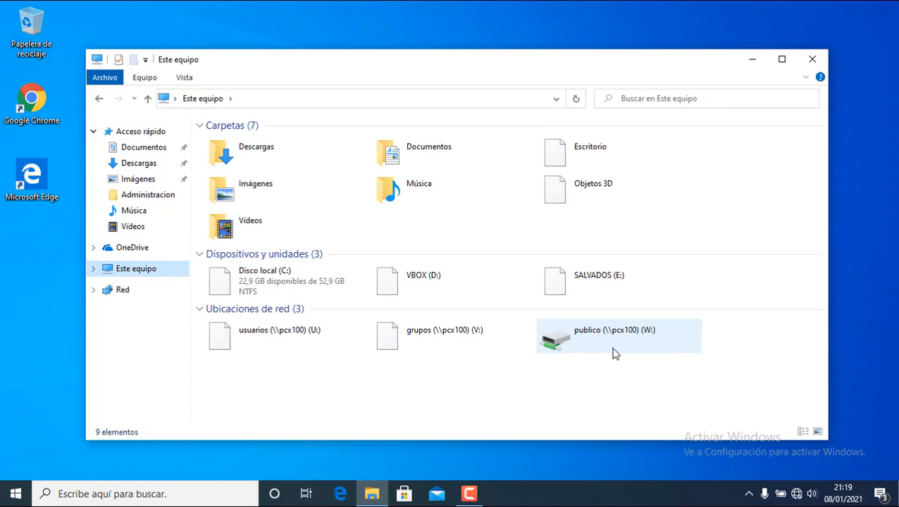
pyautogui.click(422, 333)
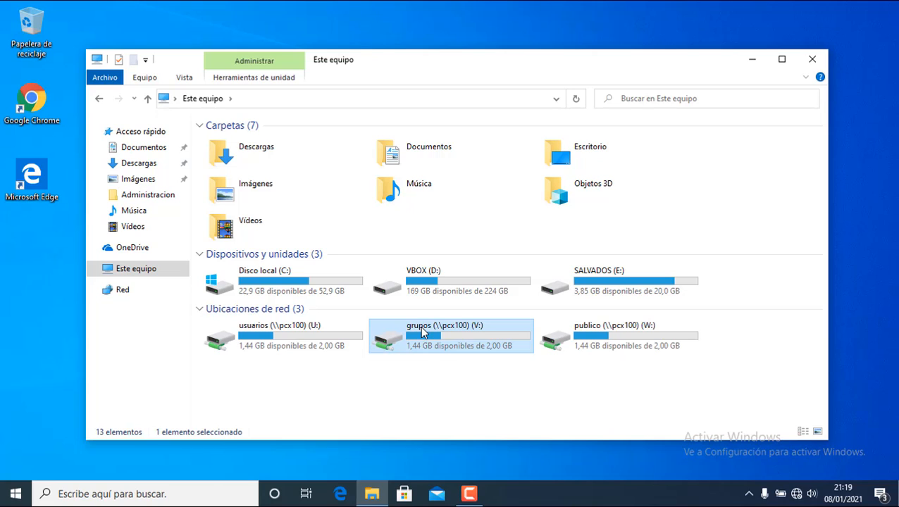
pyautogui.doubleClick(423, 332)
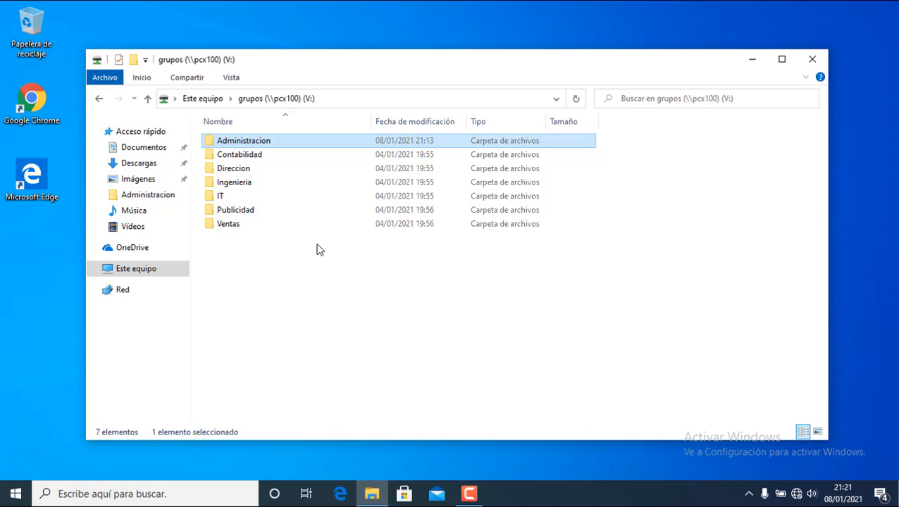
pyautogui.doubleClick(269, 144)
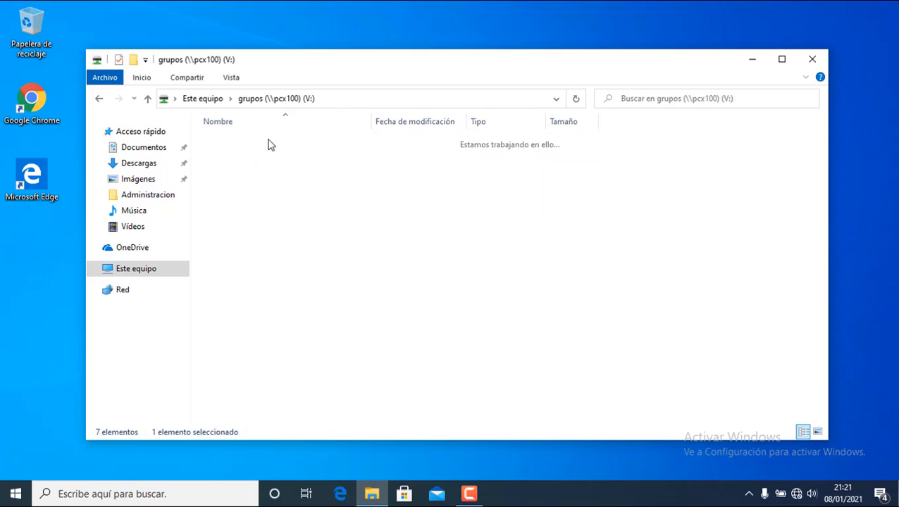
# Create a folder named 'Miguel' in Administracion.
pyautogui.rightClick(297, 244)
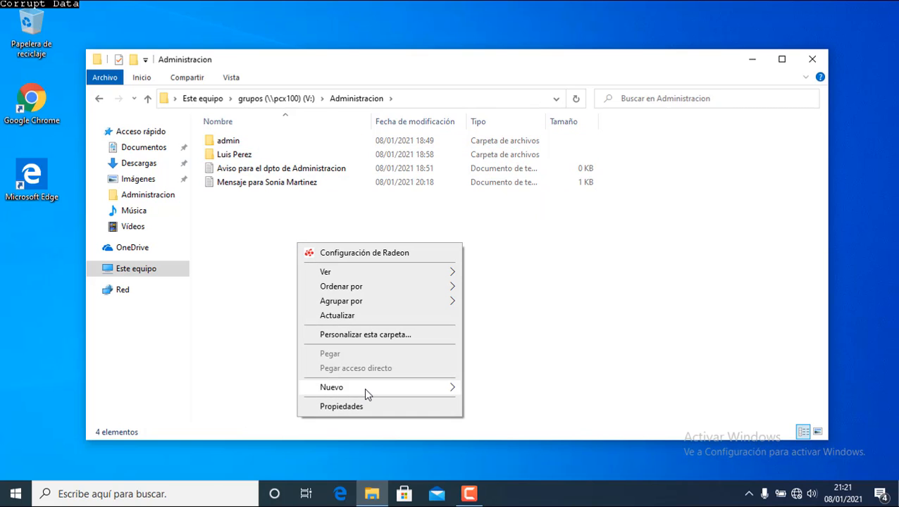
pyautogui.moveTo(365, 389)
pyautogui.click(487, 389)
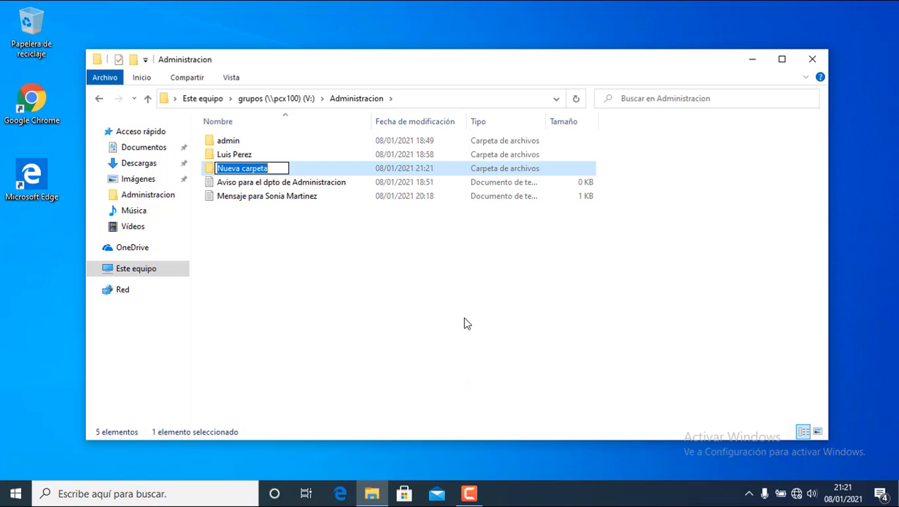
pyautogui.write('Mi')
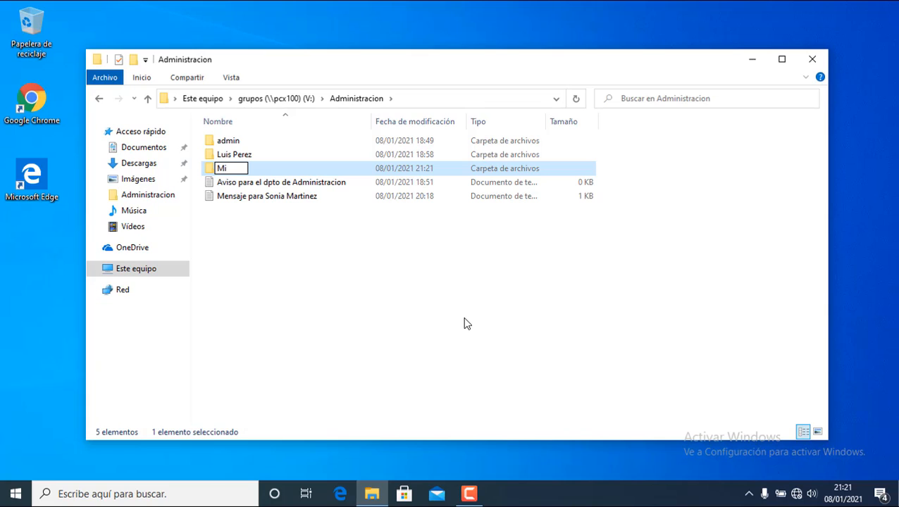
pyautogui.write('guel')
pyautogui.press('Return')
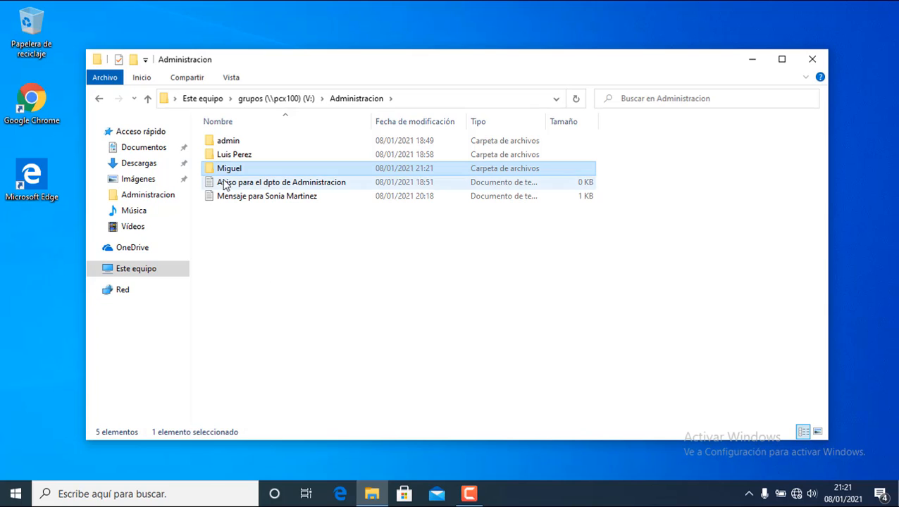
# Inside Miguel, add an empty text document named 'Miguel', then return to Administracion.
pyautogui.doubleClick(228, 170)
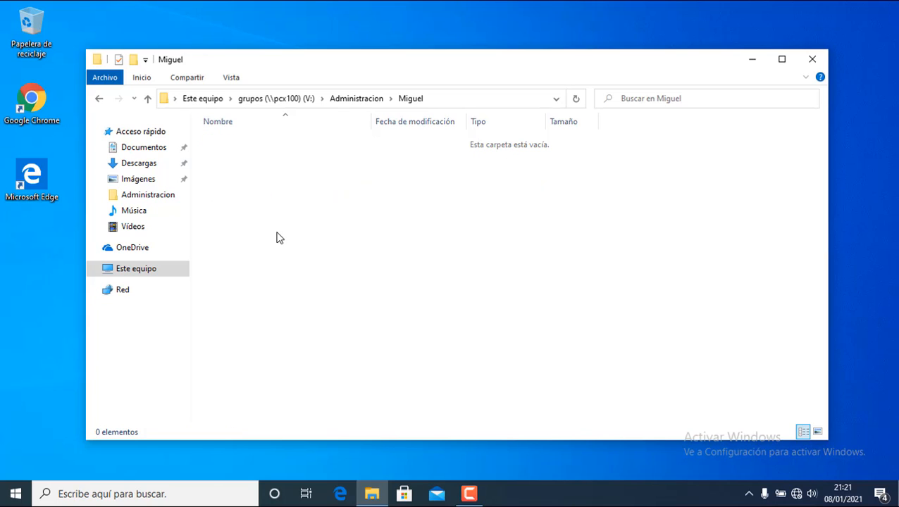
pyautogui.rightClick(277, 234)
pyautogui.moveTo(326, 396)
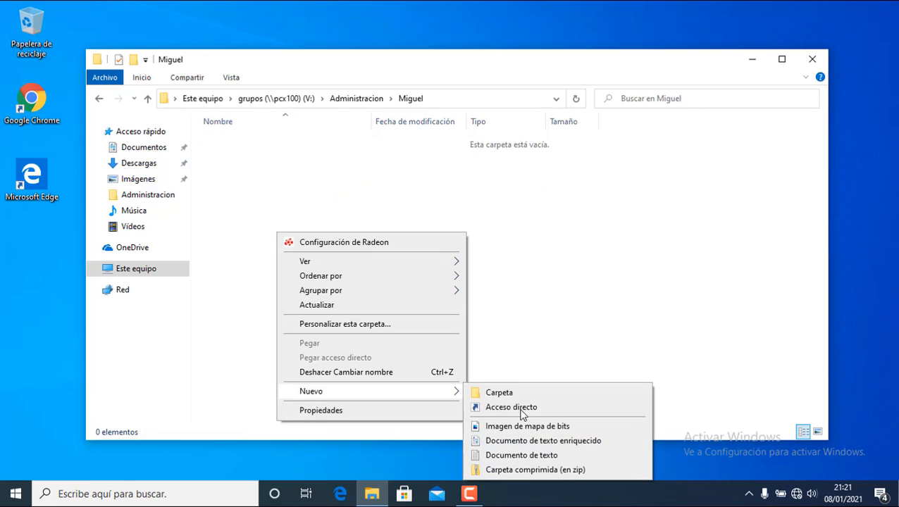
pyautogui.click(533, 458)
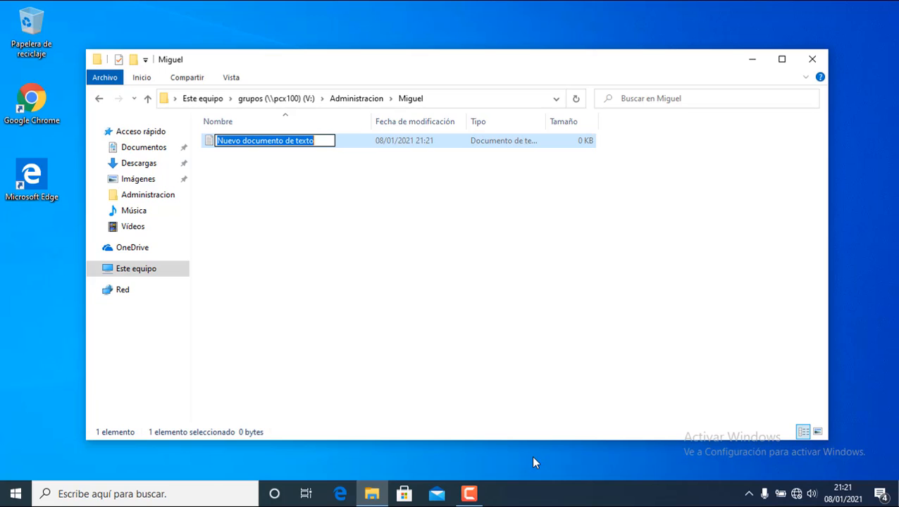
pyautogui.write('Miguel')
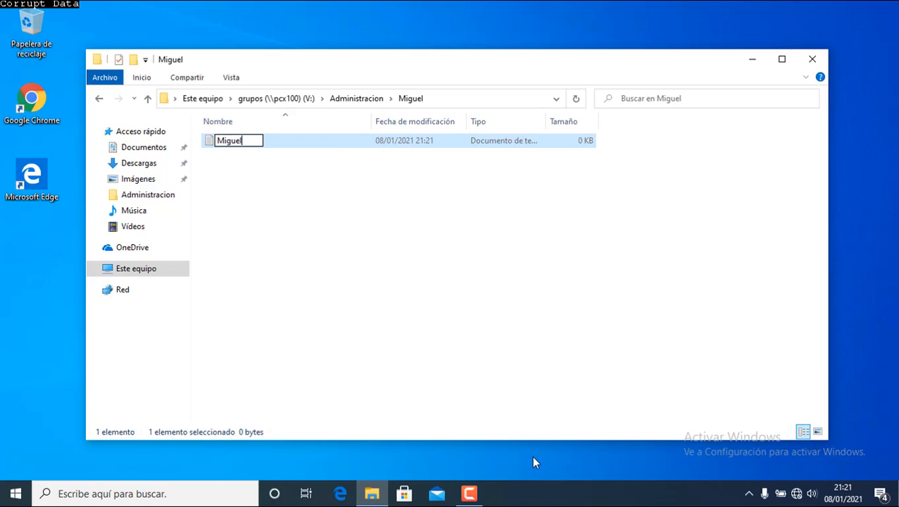
pyautogui.press('Return')
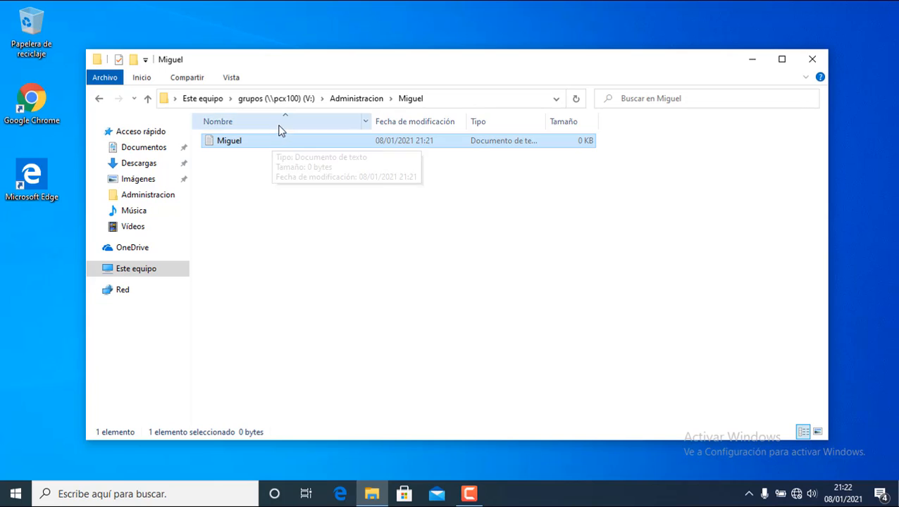
pyautogui.click(357, 106)
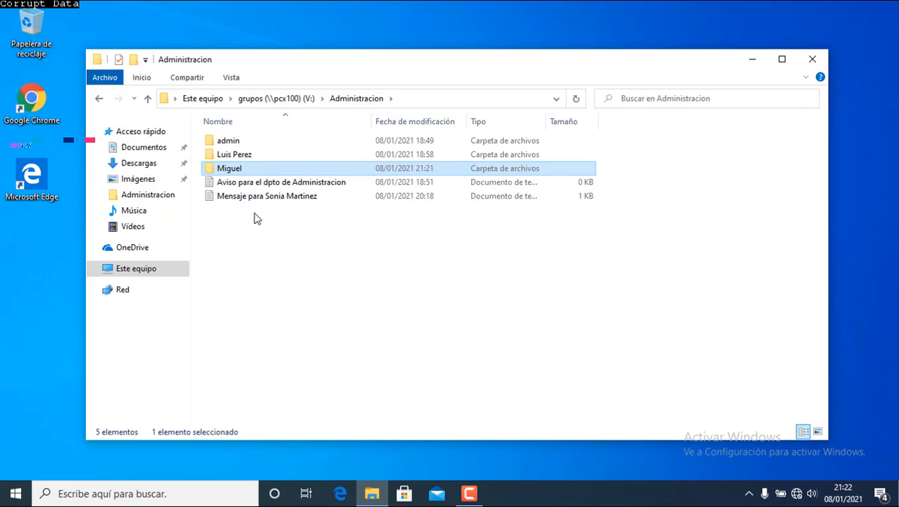
# Check another user's folder, get denied opening the Aviso notice, and close Notepad and Explorer.
pyautogui.doubleClick(248, 160)
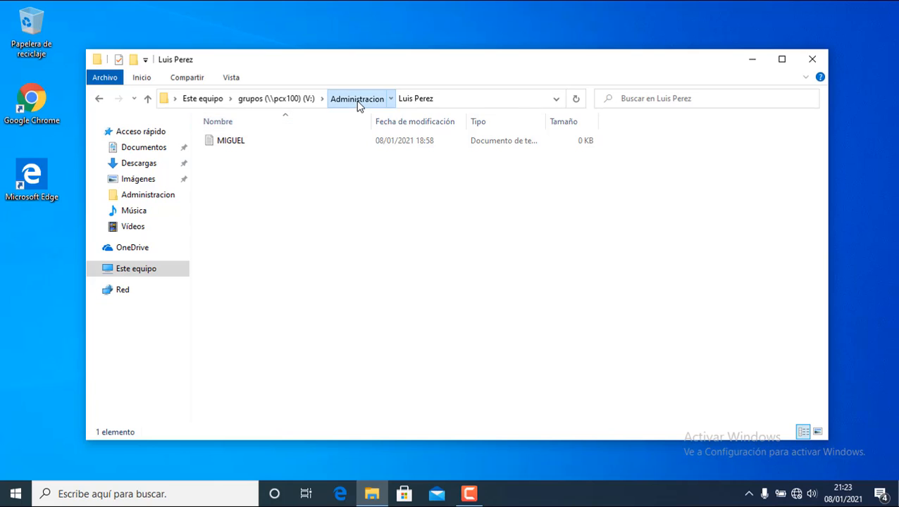
pyautogui.click(355, 100)
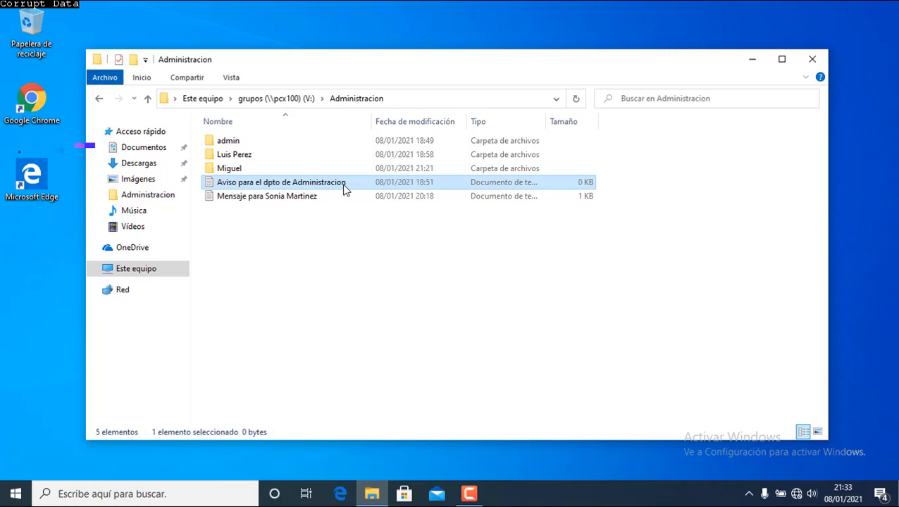
pyautogui.doubleClick(346, 184)
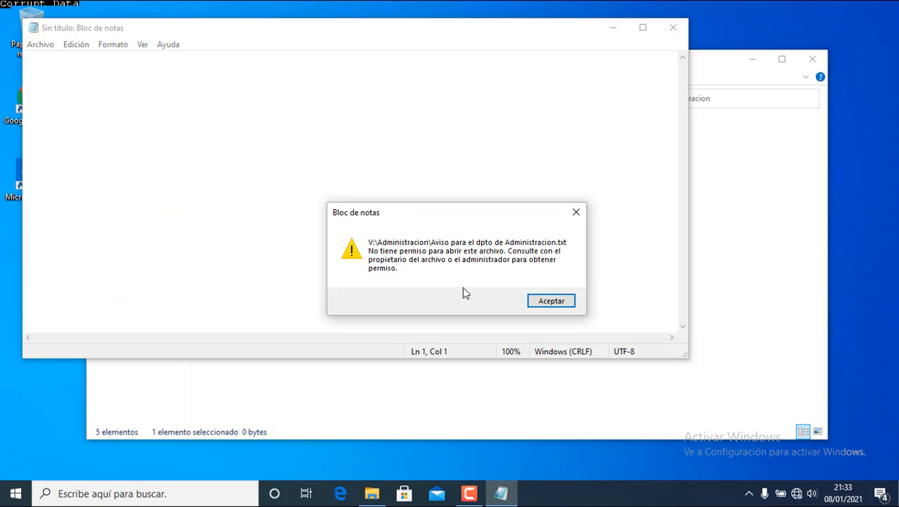
pyautogui.click(551, 301)
pyautogui.click(669, 30)
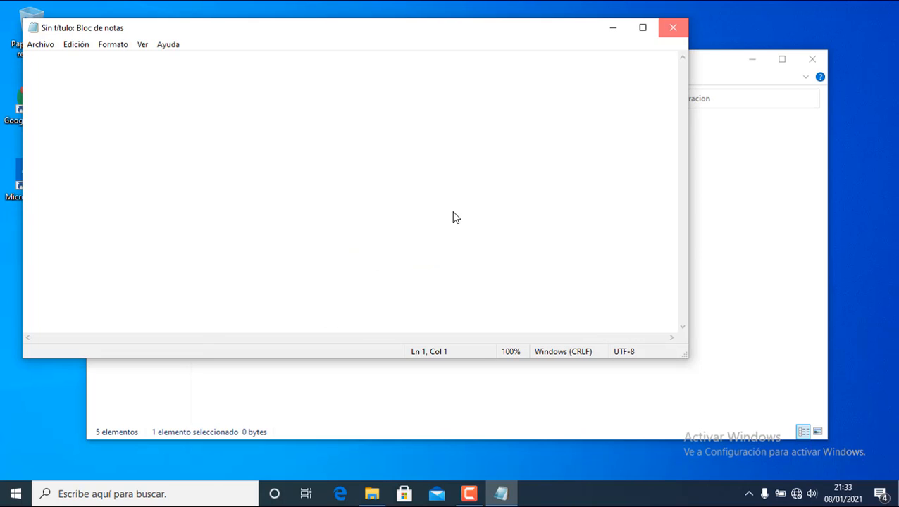
pyautogui.click(812, 59)
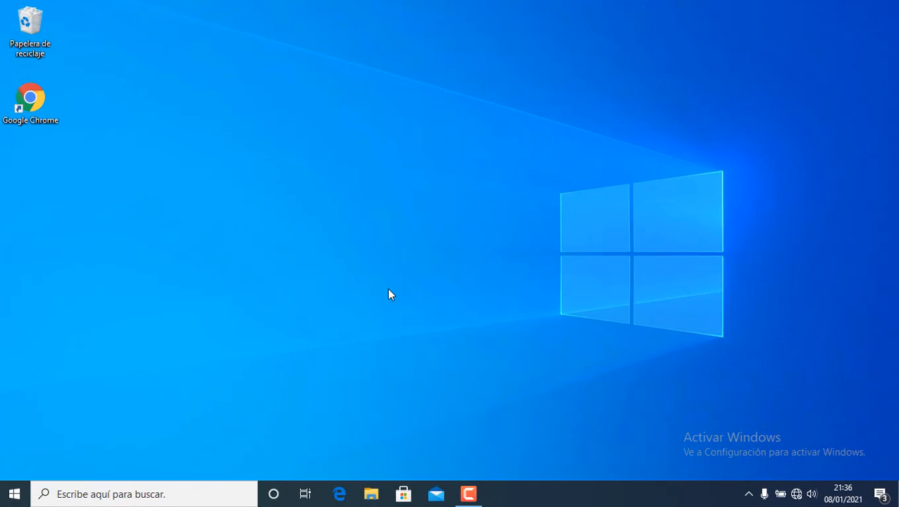
# Launch File Explorer, go to Este equipo and open the grupos (\\pcx100) (V:) drive.
pyautogui.click(15, 494)
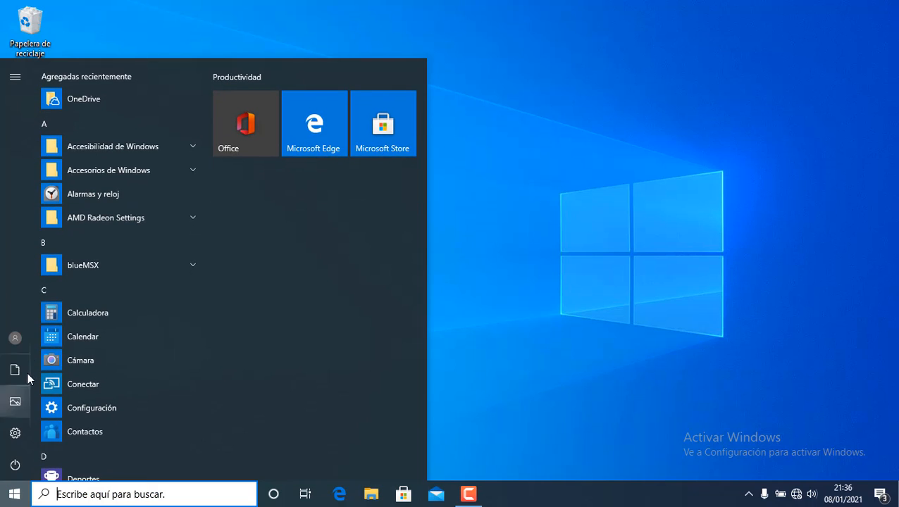
pyautogui.moveTo(25, 341)
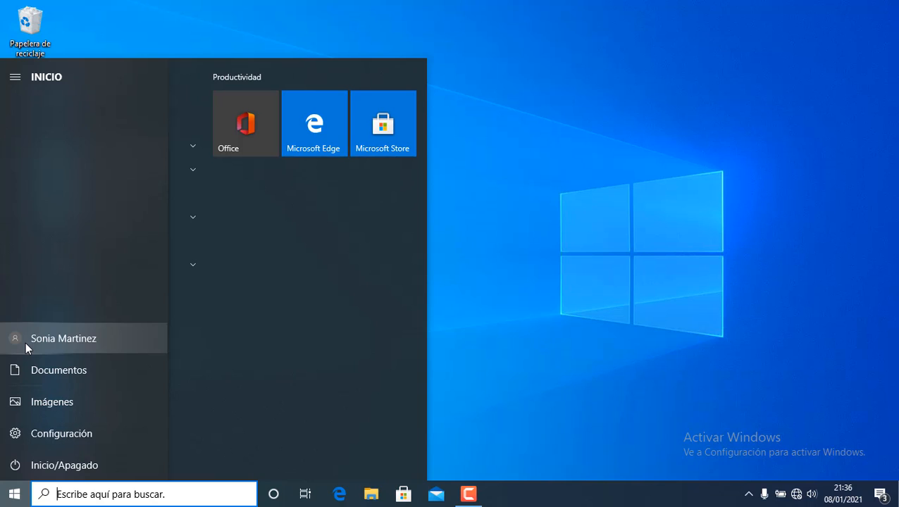
pyautogui.click(369, 495)
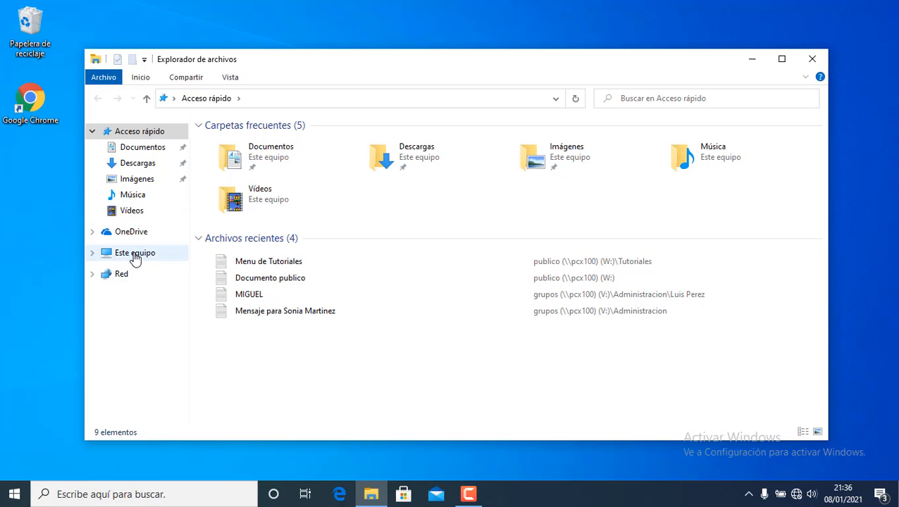
pyautogui.click(133, 254)
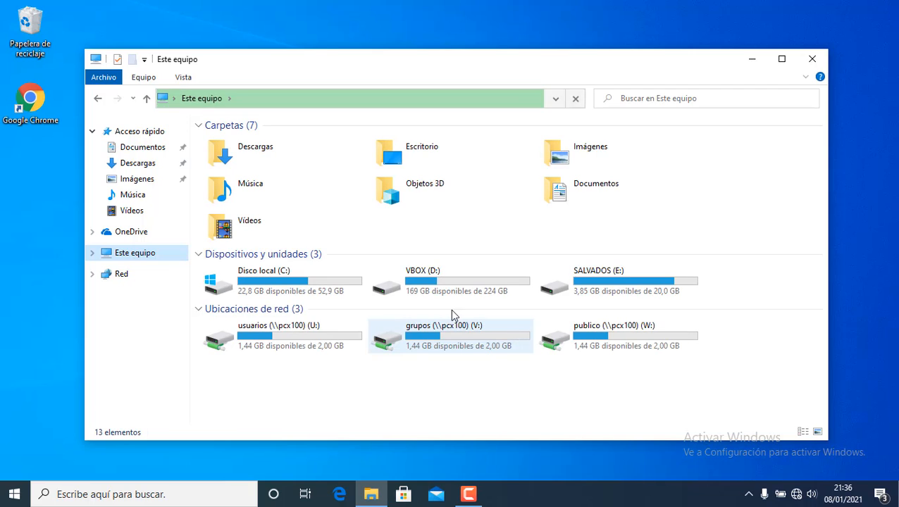
pyautogui.doubleClick(451, 335)
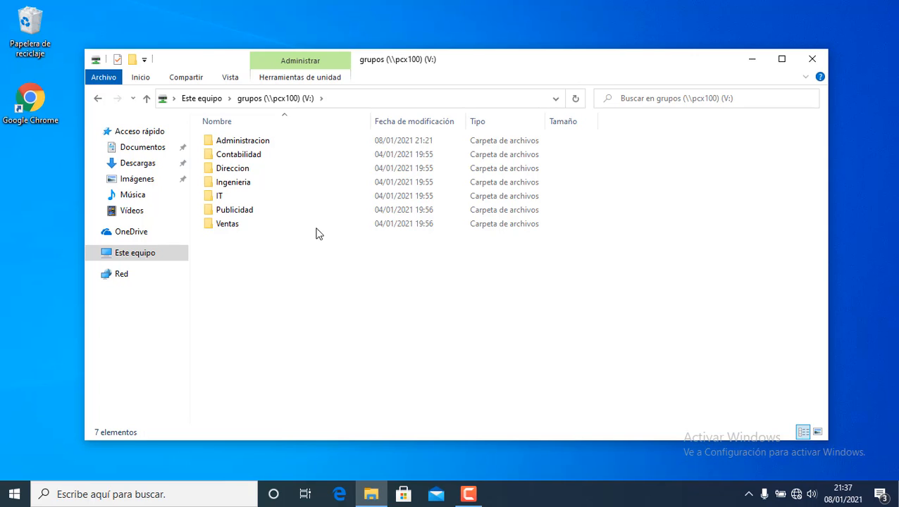
# Maximize the window and read the empty text file inside an Administracion user subfolder.
pyautogui.click(787, 65)
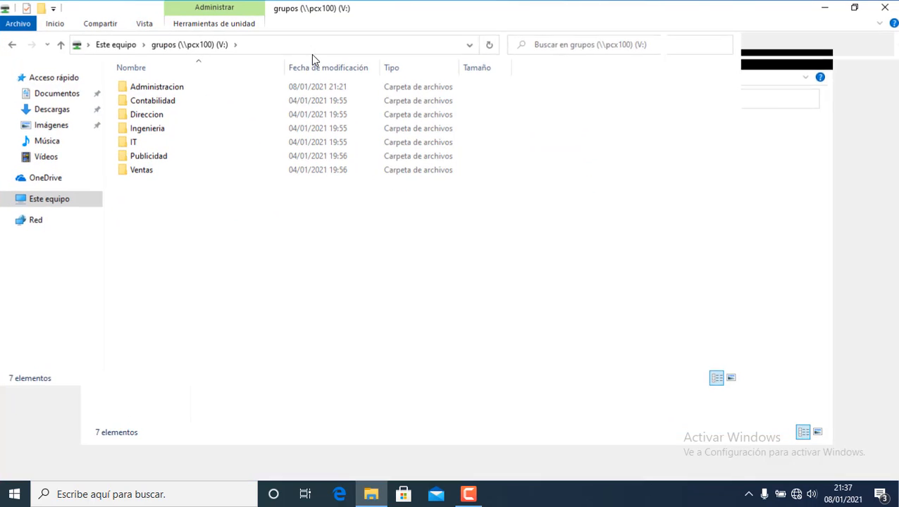
pyautogui.click(187, 88)
pyautogui.doubleClick(187, 88)
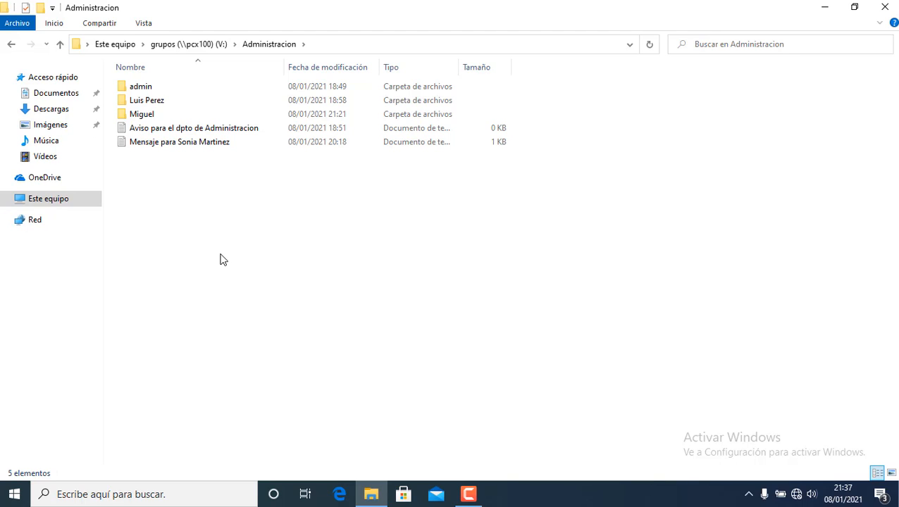
pyautogui.click(150, 116)
pyautogui.doubleClick(151, 117)
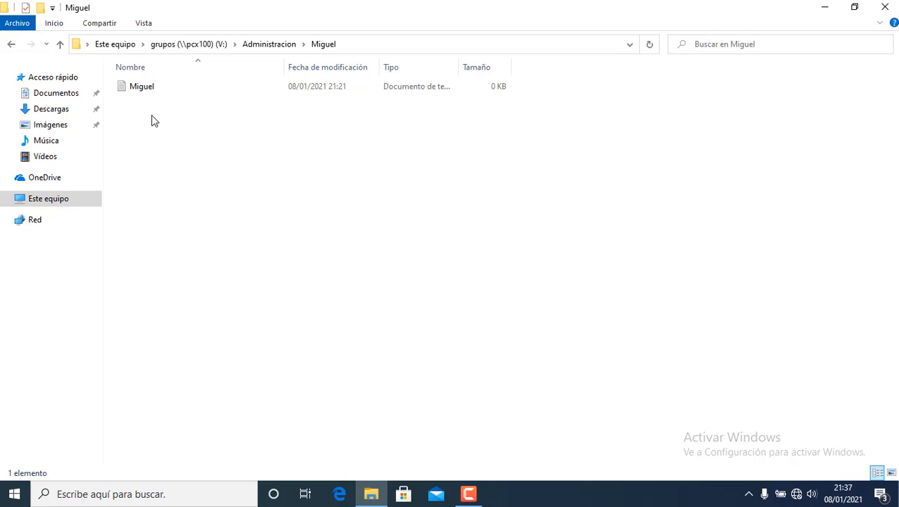
pyautogui.click(158, 94)
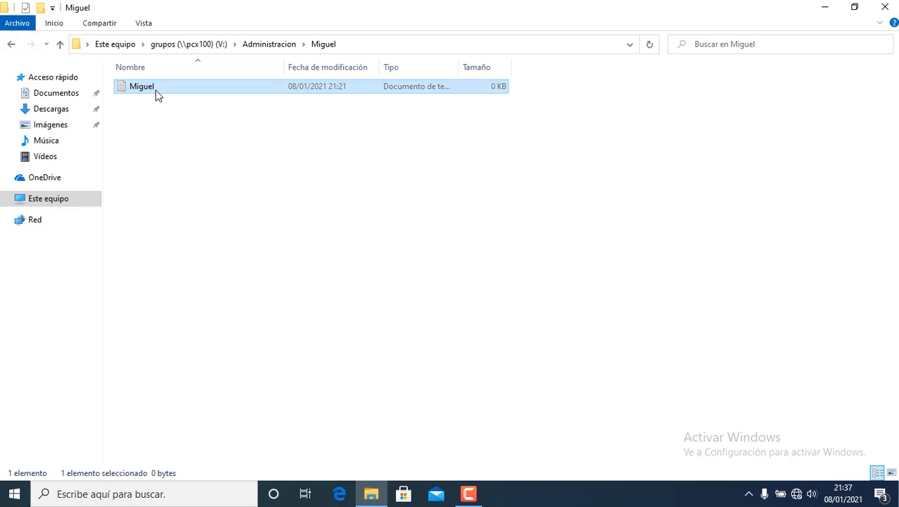
pyautogui.doubleClick(157, 94)
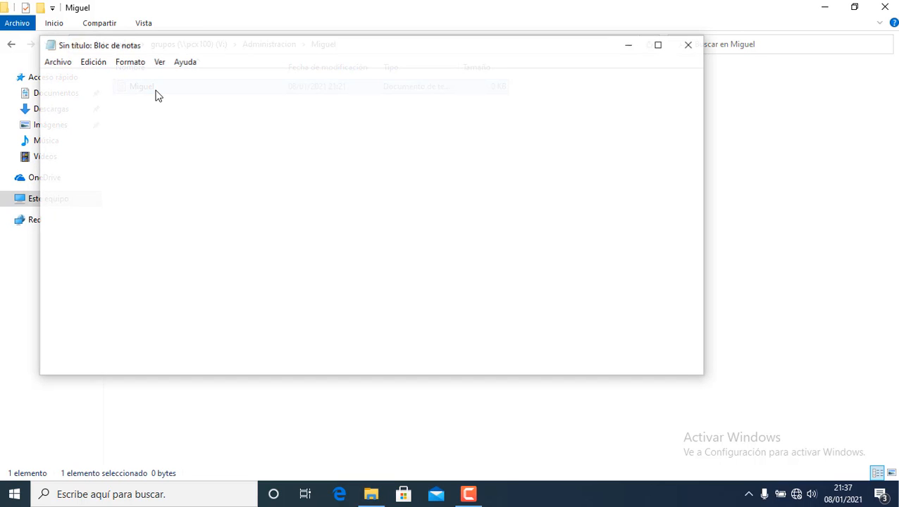
pyautogui.click(689, 45)
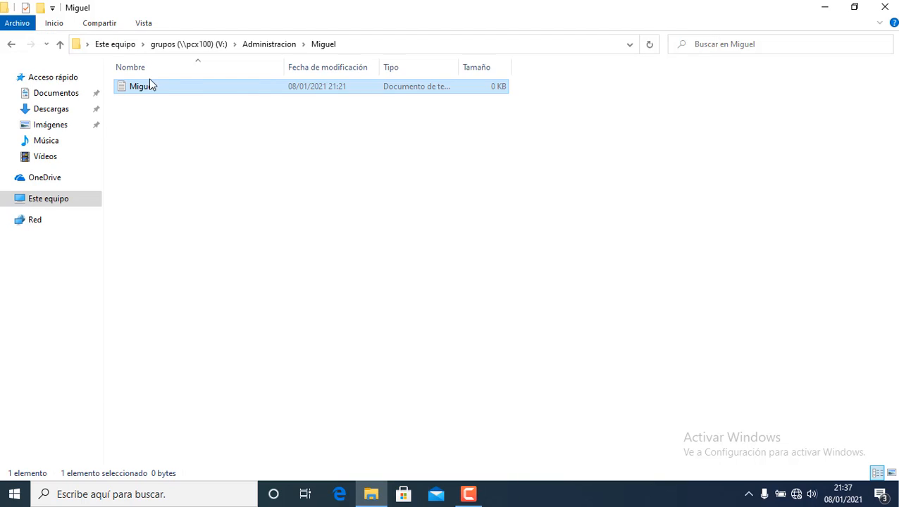
# Back in Administracion, read the message text file in Notepad, then close it.
pyautogui.click(264, 47)
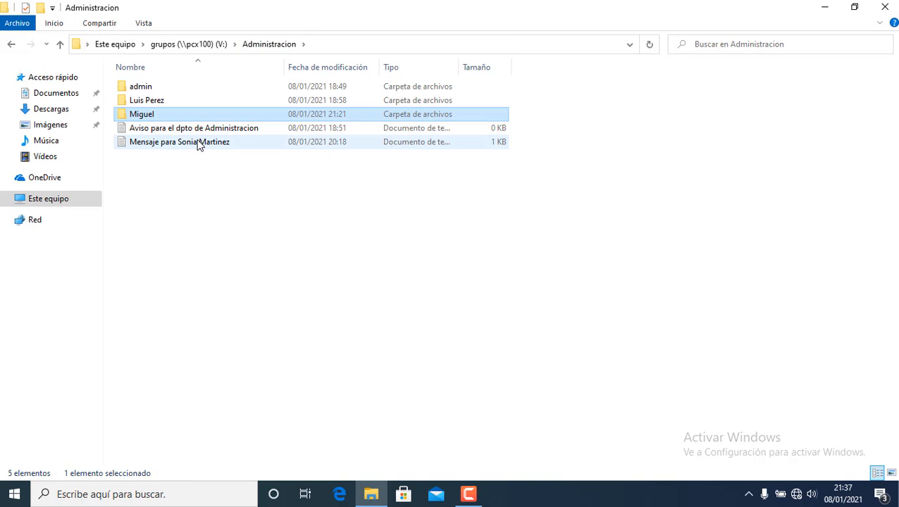
pyautogui.click(198, 145)
pyautogui.doubleClick(198, 144)
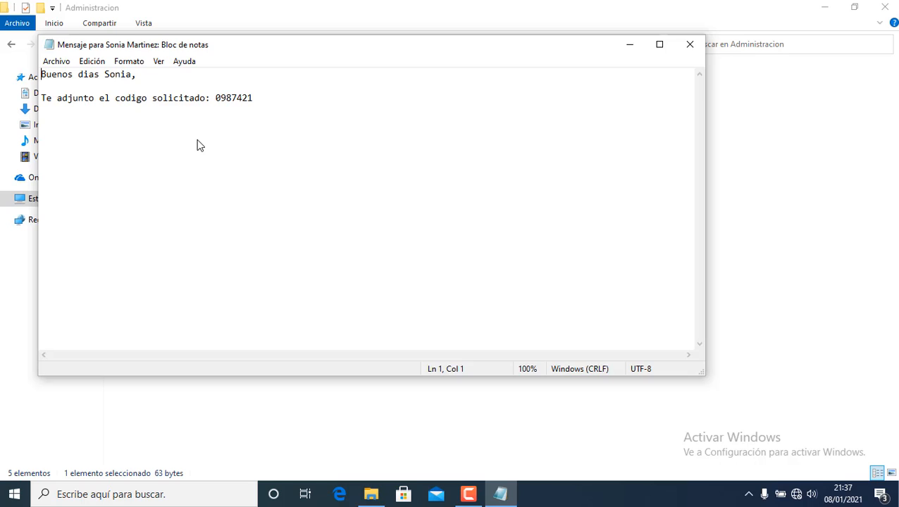
pyautogui.click(690, 45)
pyautogui.click(357, 246)
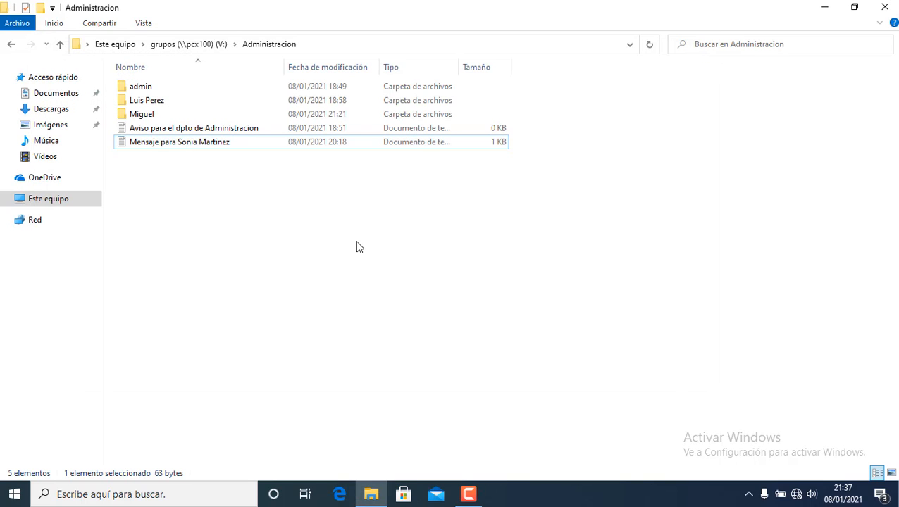
# Try creating a new folder (Nuevo > Carpeta) in Administracion and dismiss the access-denied warning.
pyautogui.rightClick(274, 206)
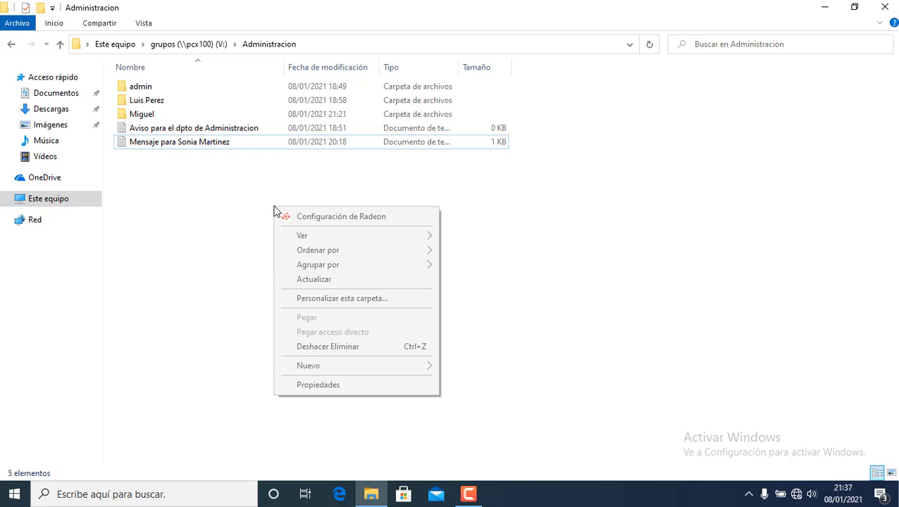
pyautogui.moveTo(338, 371)
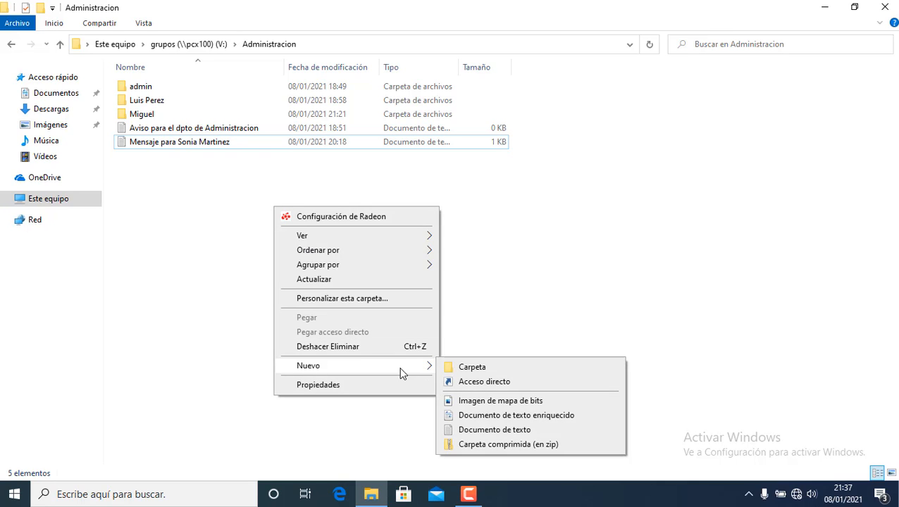
pyautogui.click(463, 369)
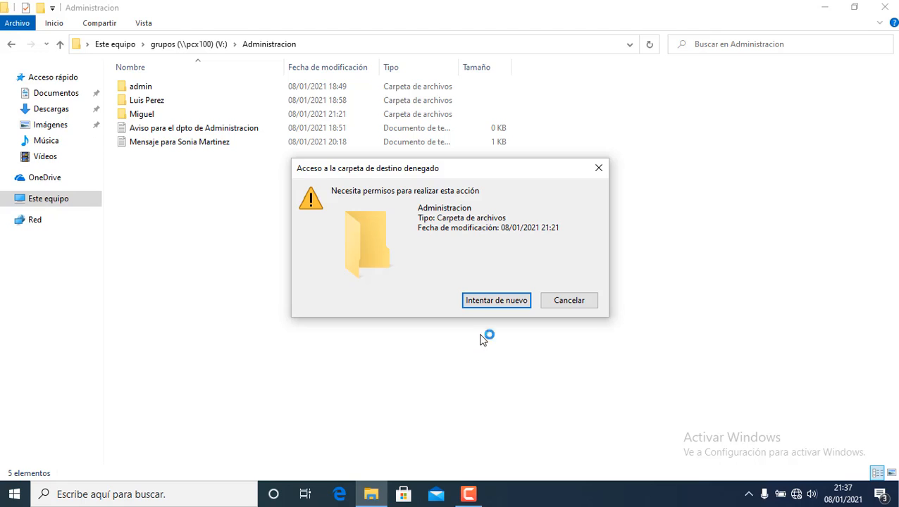
pyautogui.click(568, 301)
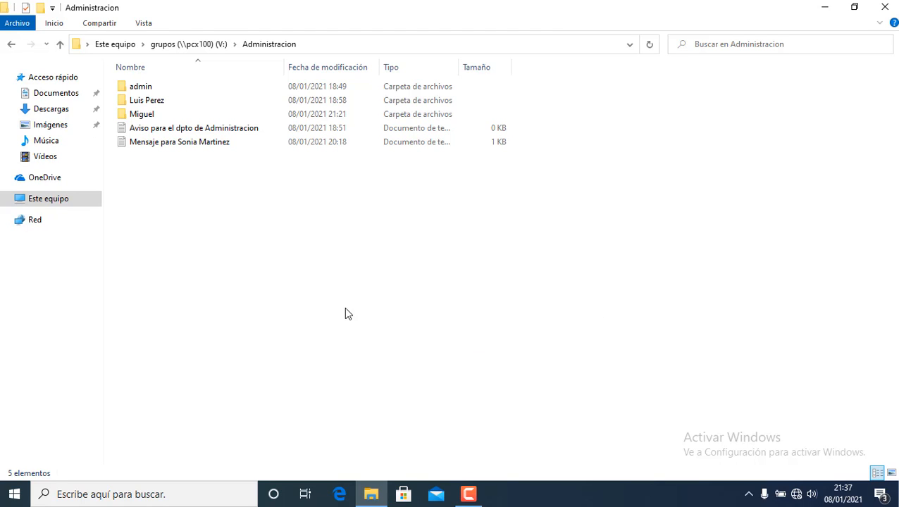
# Try creating a new text document (Nuevo > Documento de texto) there, which is also refused.
pyautogui.rightClick(277, 262)
pyautogui.moveTo(355, 421)
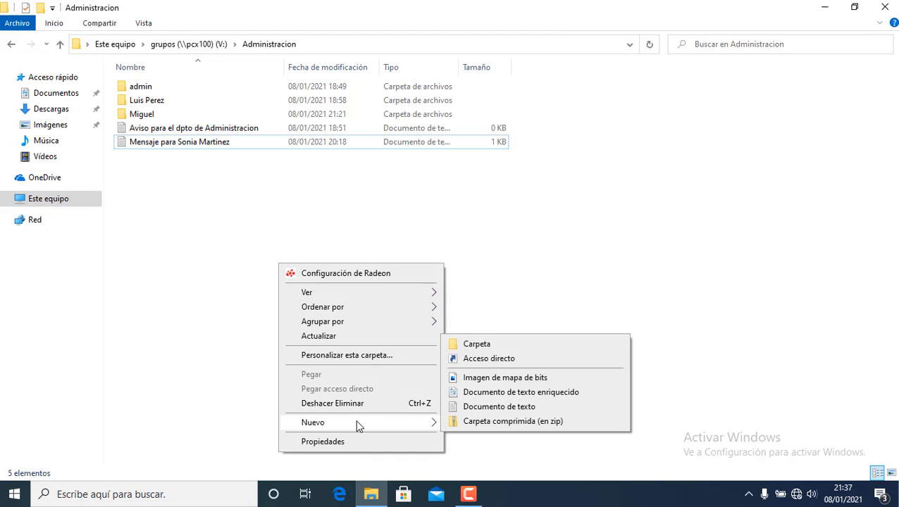
pyautogui.click(476, 407)
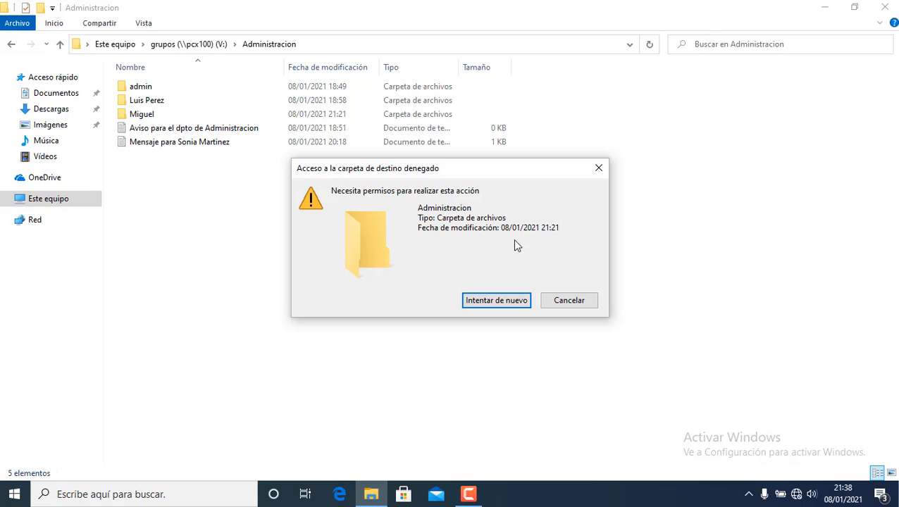
# Dismiss the denial, return to grupos (V:), and confirm Ventas is refused with an Error de red.
pyautogui.click(598, 168)
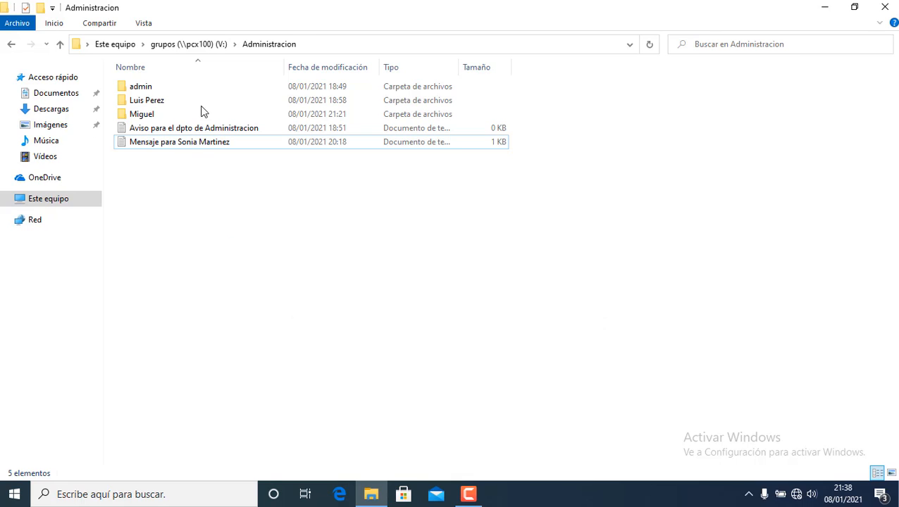
pyautogui.click(205, 46)
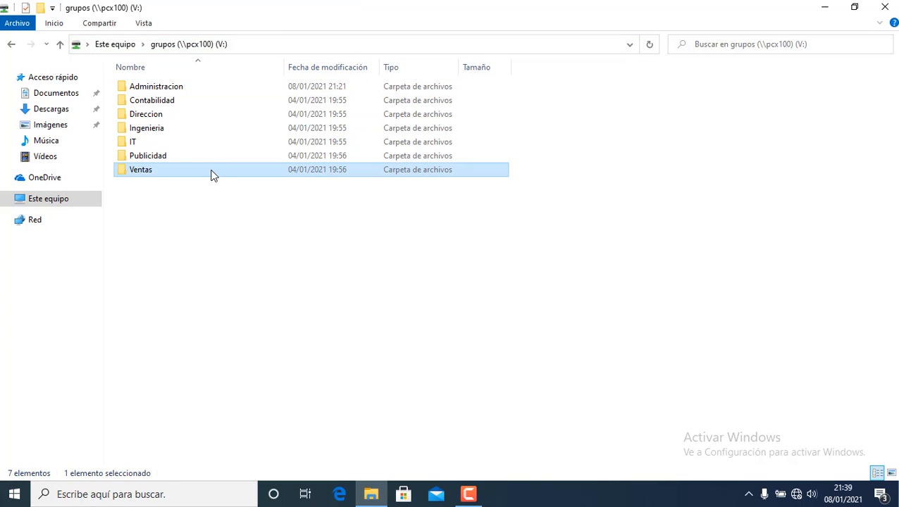
pyautogui.doubleClick(212, 174)
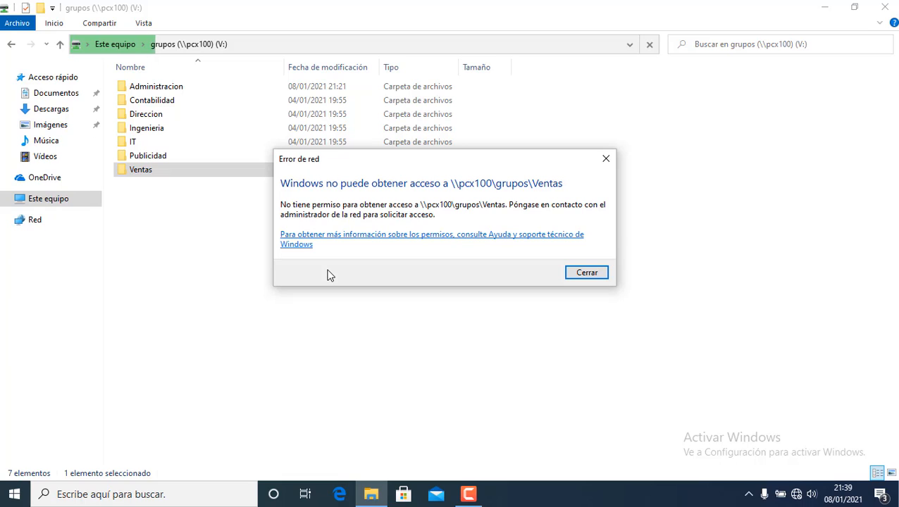
pyautogui.click(604, 274)
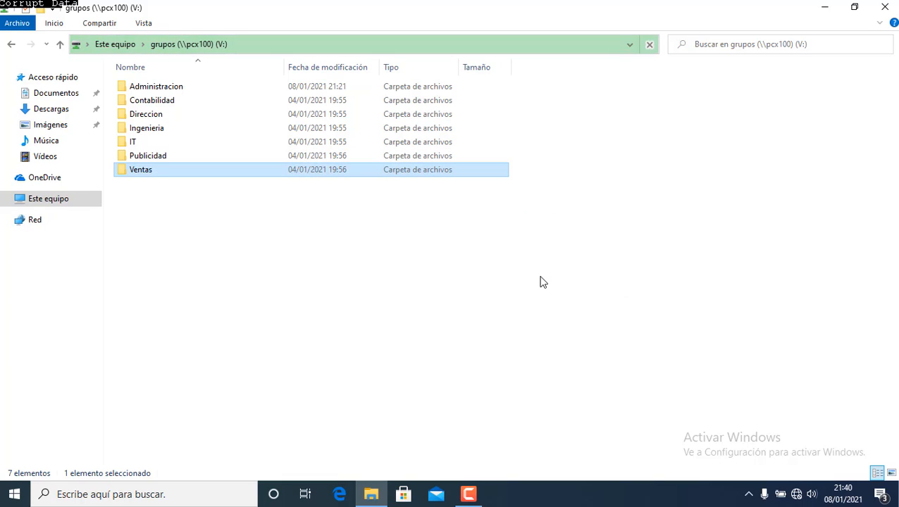
pyautogui.click(556, 308)
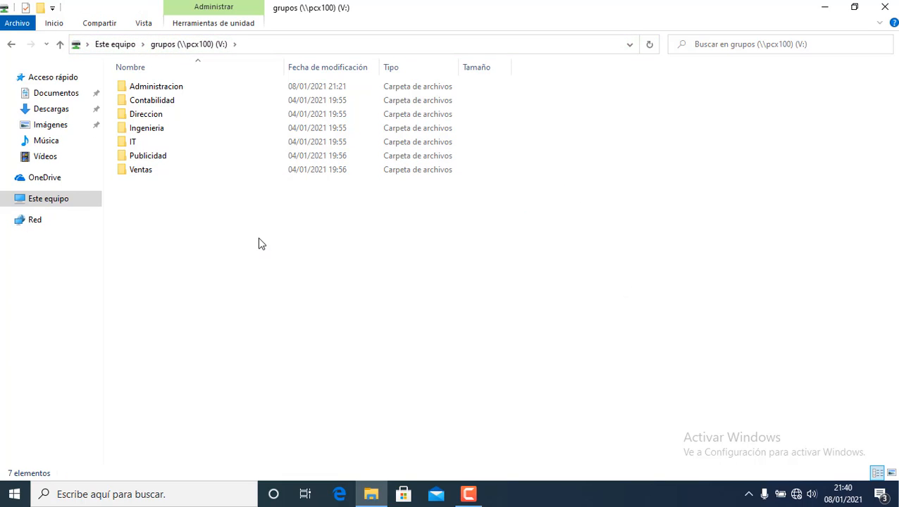
# From Este equipo, open usuarios (U:) and show the user folder's Seguridad > Opciones avanzadas.
pyautogui.click(128, 49)
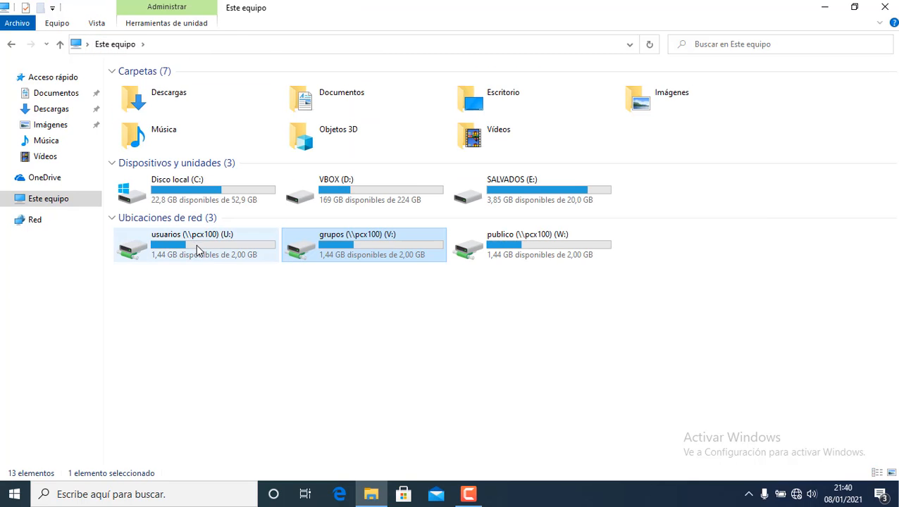
pyautogui.doubleClick(197, 247)
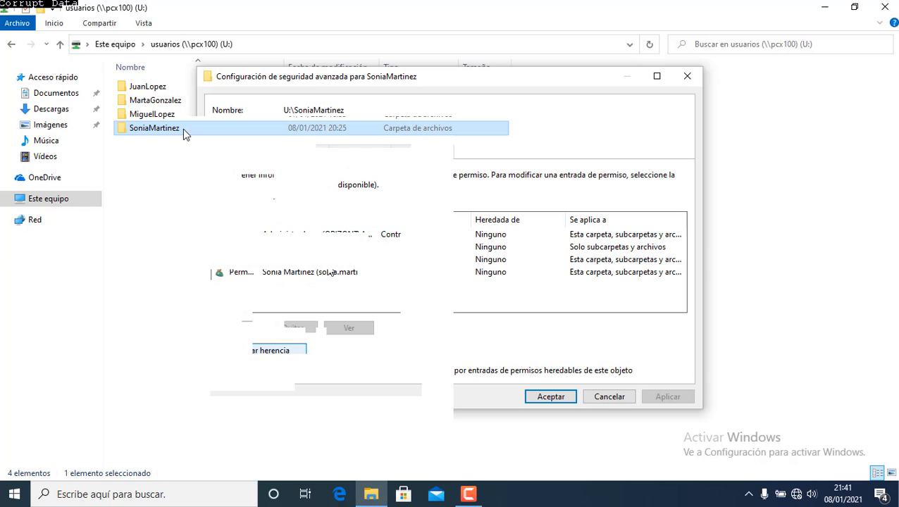
pyautogui.rightClick(182, 129)
pyautogui.click(231, 351)
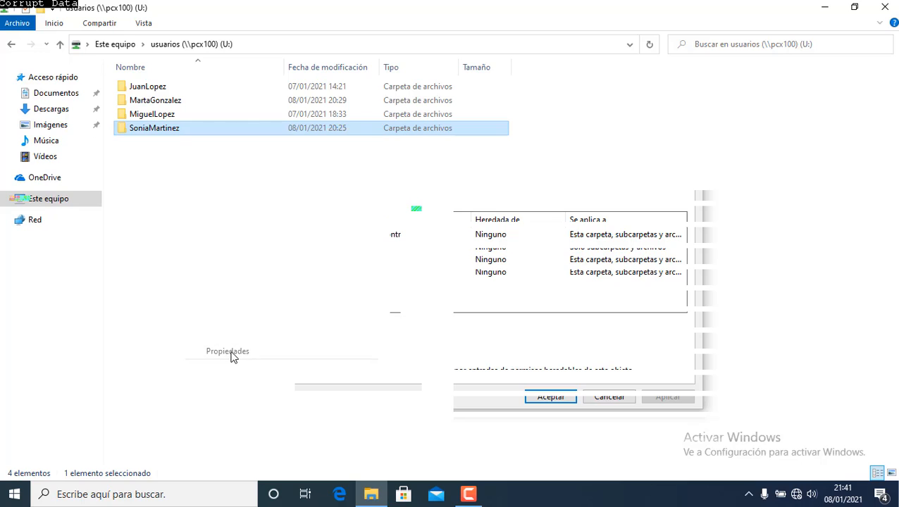
pyautogui.click(253, 161)
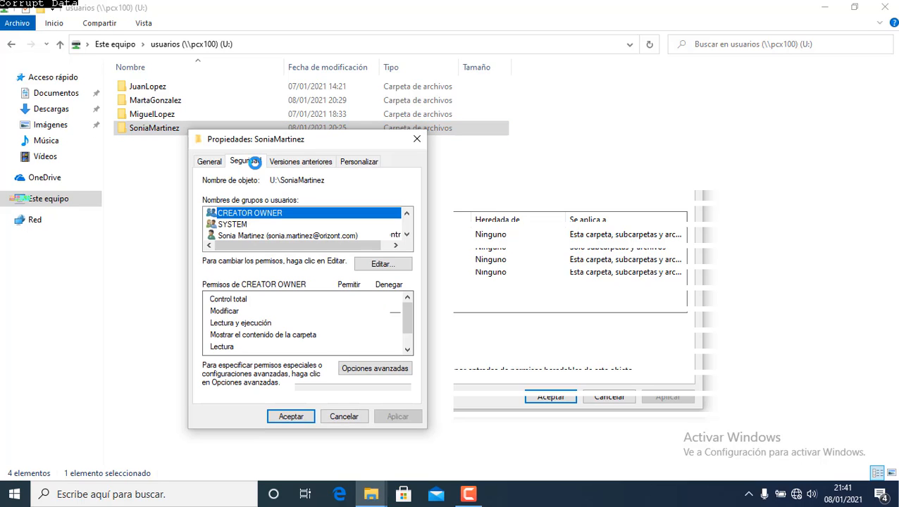
pyautogui.click(391, 372)
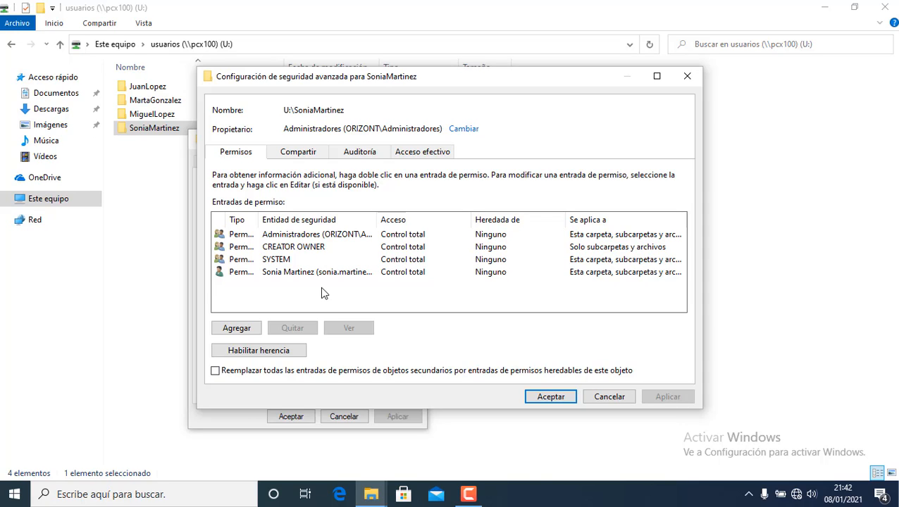
# Review the user's own permission entry, keeping its Control total permission.
pyautogui.click(342, 272)
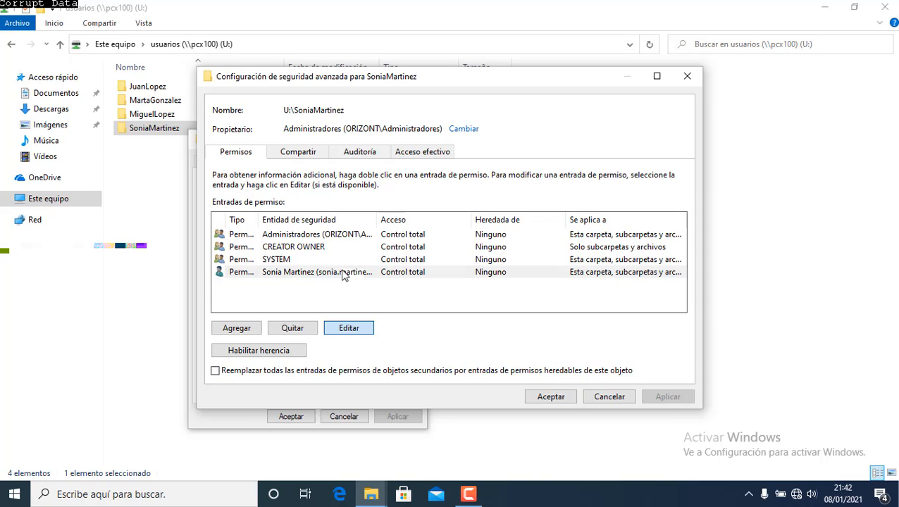
pyautogui.click(342, 273)
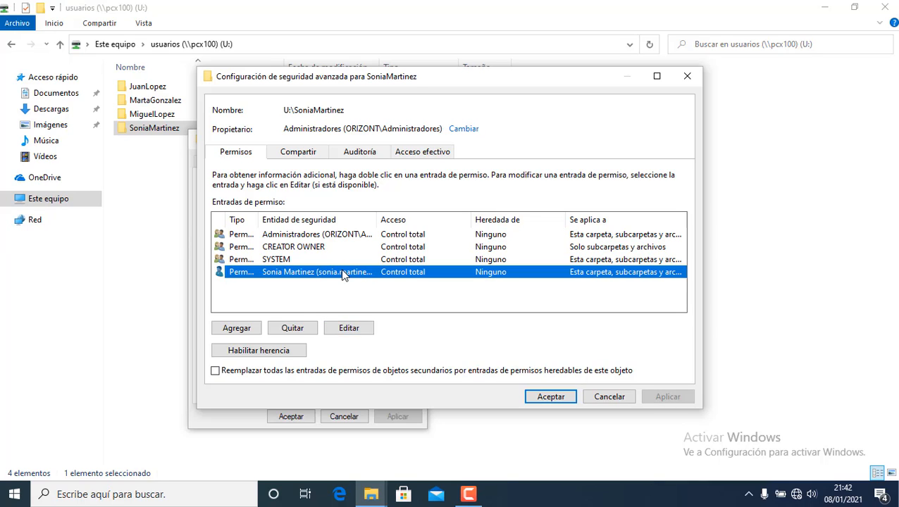
pyautogui.doubleClick(342, 273)
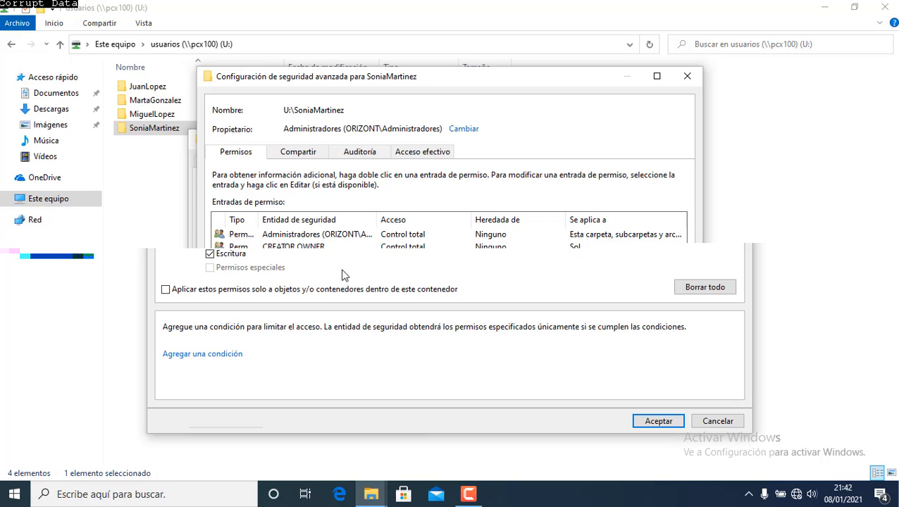
pyautogui.click(354, 333)
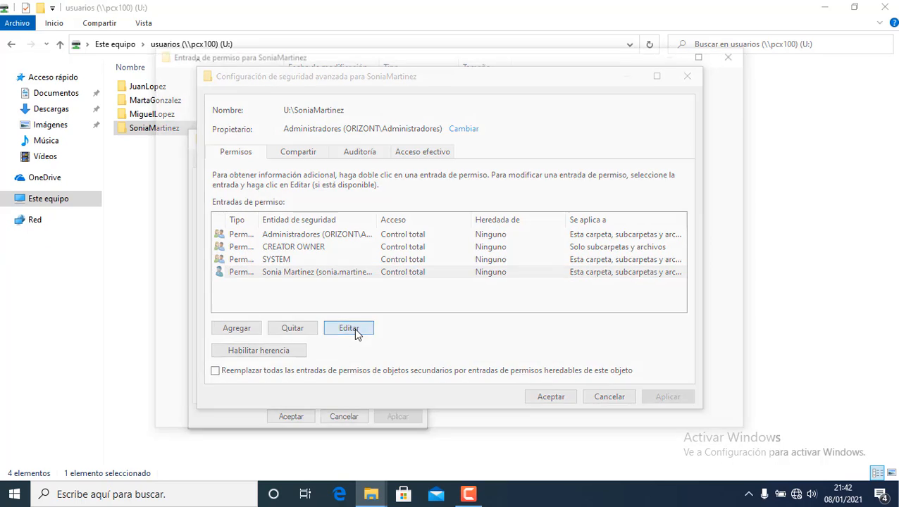
pyautogui.click(661, 172)
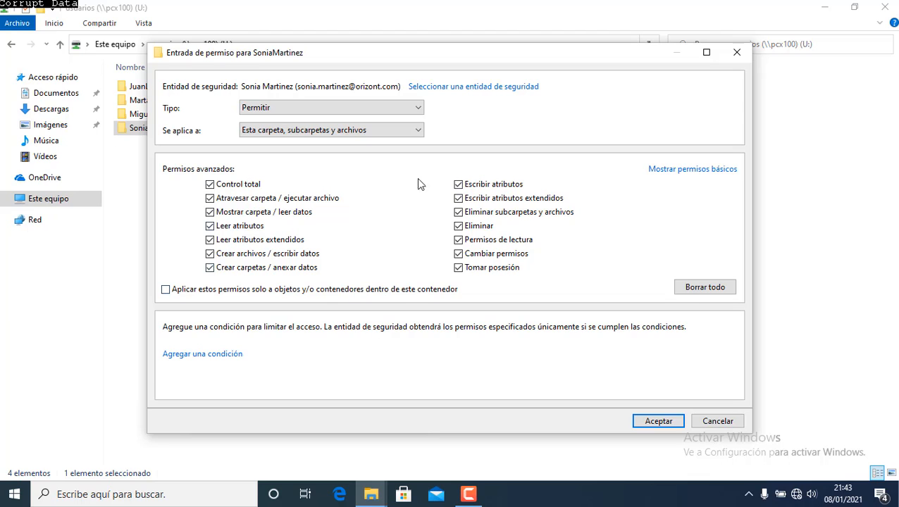
pyautogui.click(658, 421)
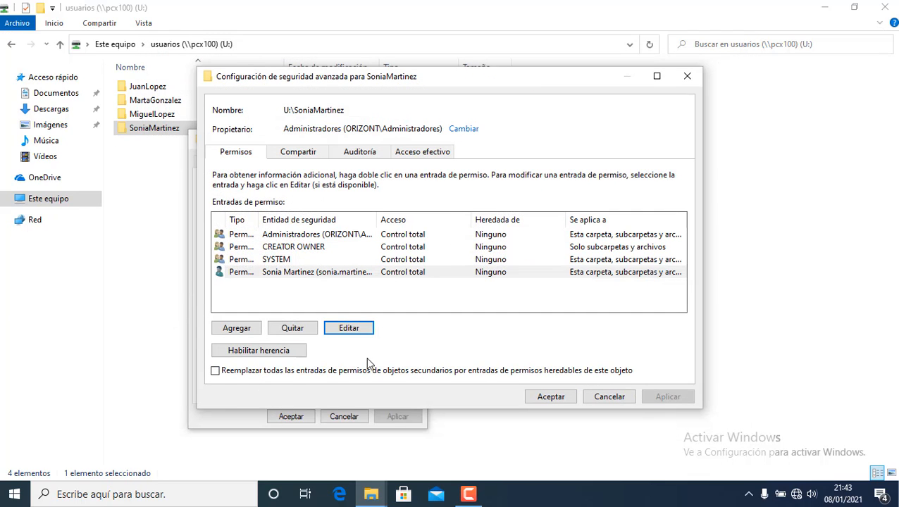
# Tick 'Reemplazar todas las entradas...' for child objects and apply the advanced security settings.
pyautogui.click(214, 371)
pyautogui.click(215, 371)
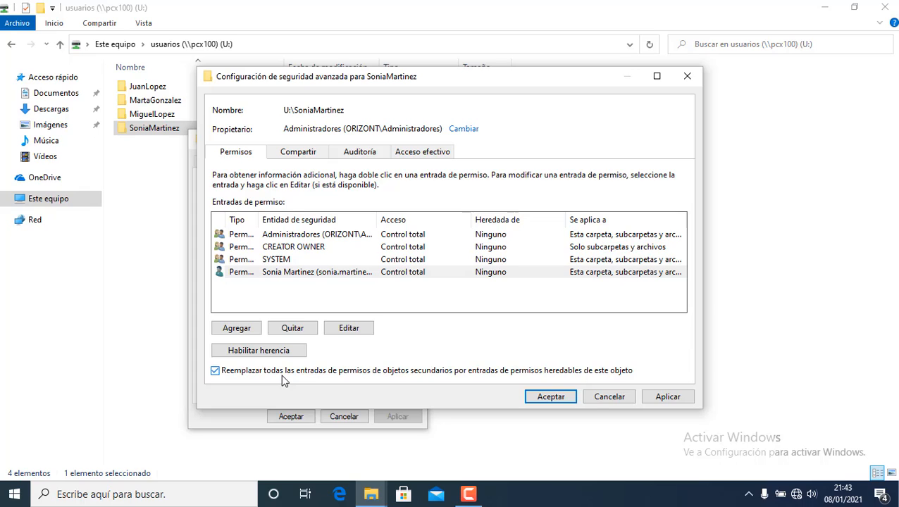
pyautogui.click(601, 397)
# Close the properties, open the user's own folder, and create a subfolder named after the user.
pyautogui.click(417, 139)
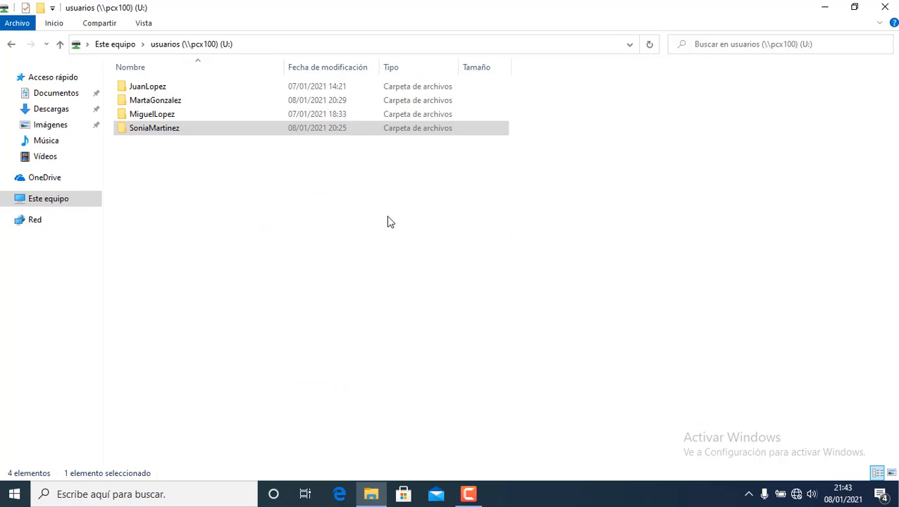
pyautogui.click(268, 236)
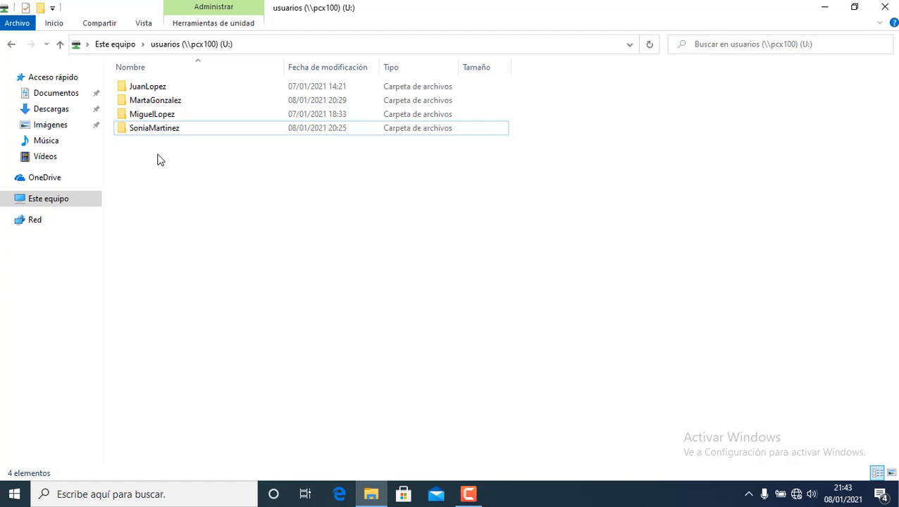
pyautogui.click(187, 130)
pyautogui.doubleClick(187, 130)
pyautogui.rightClick(189, 145)
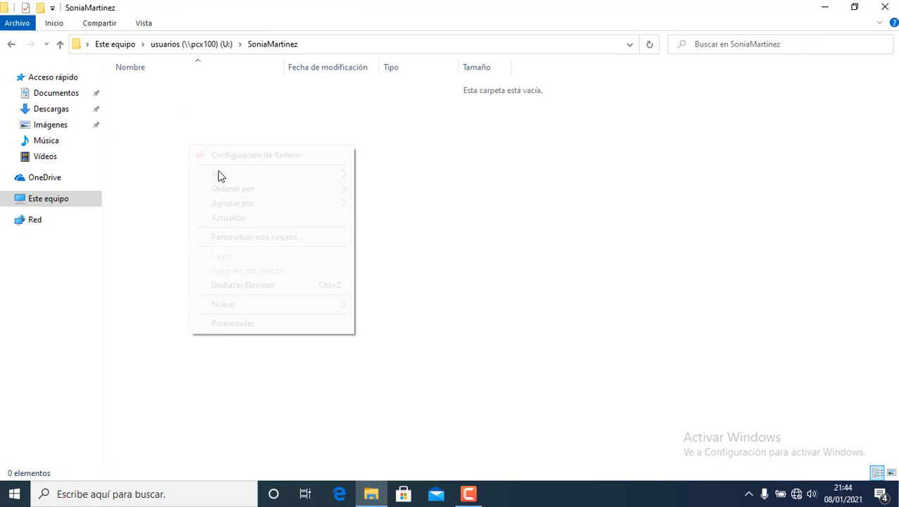
pyautogui.moveTo(255, 312)
pyautogui.click(404, 308)
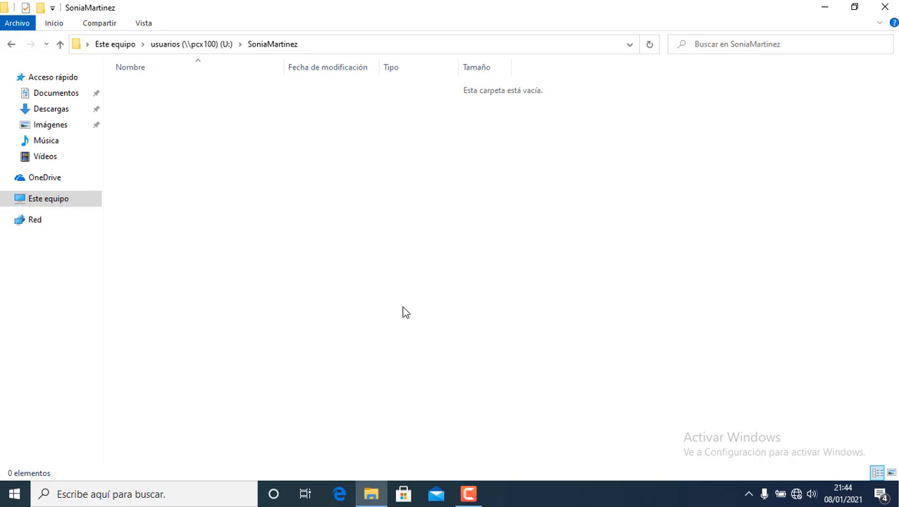
pyautogui.write('soni')
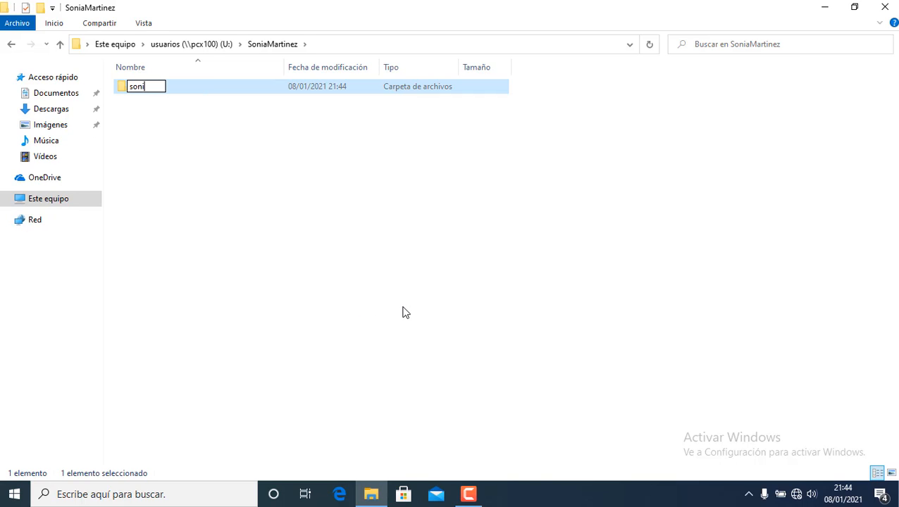
pyautogui.write('a')
pyautogui.press('Return')
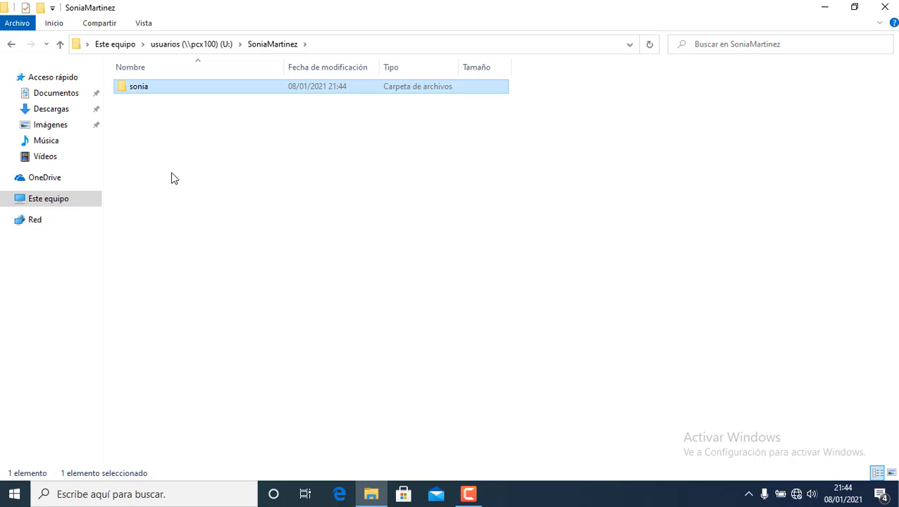
pyautogui.click(175, 179)
# Create a text document named 'Documento1', then permanently delete it.
pyautogui.rightClick(257, 213)
pyautogui.moveTo(331, 360)
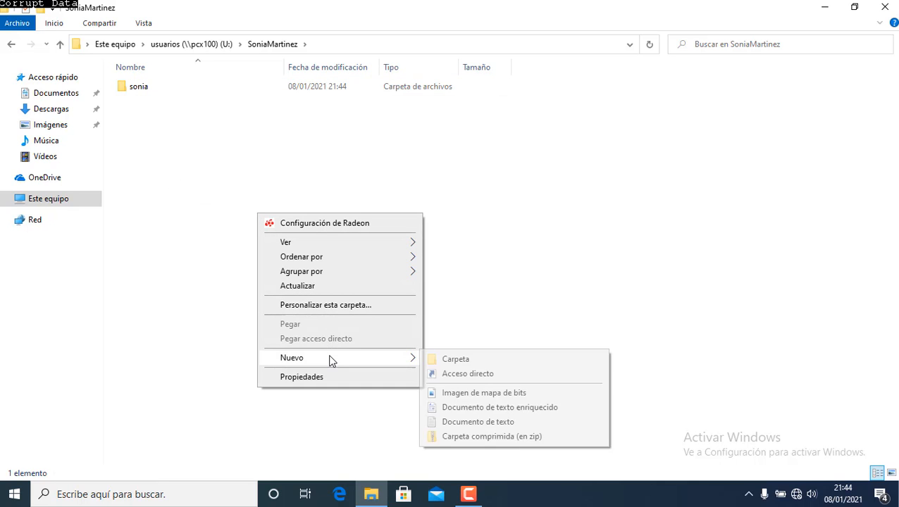
pyautogui.click(470, 421)
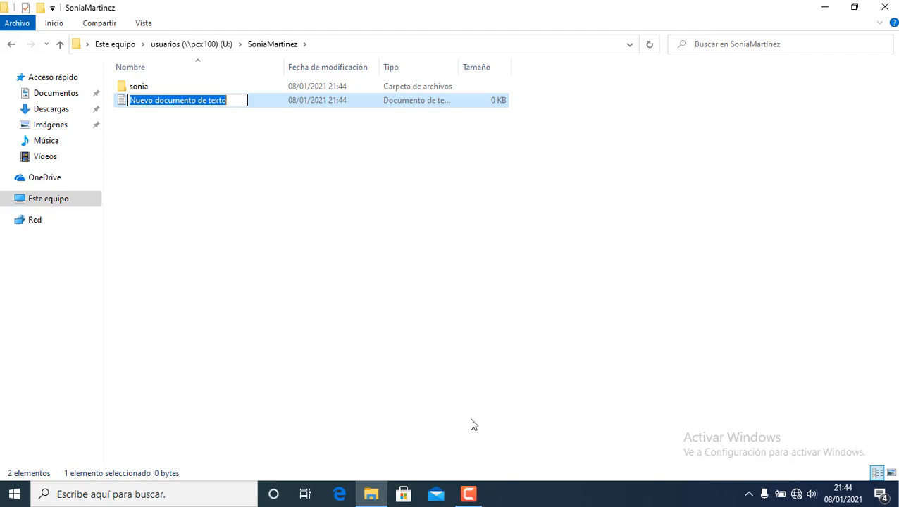
pyautogui.write('Documen')
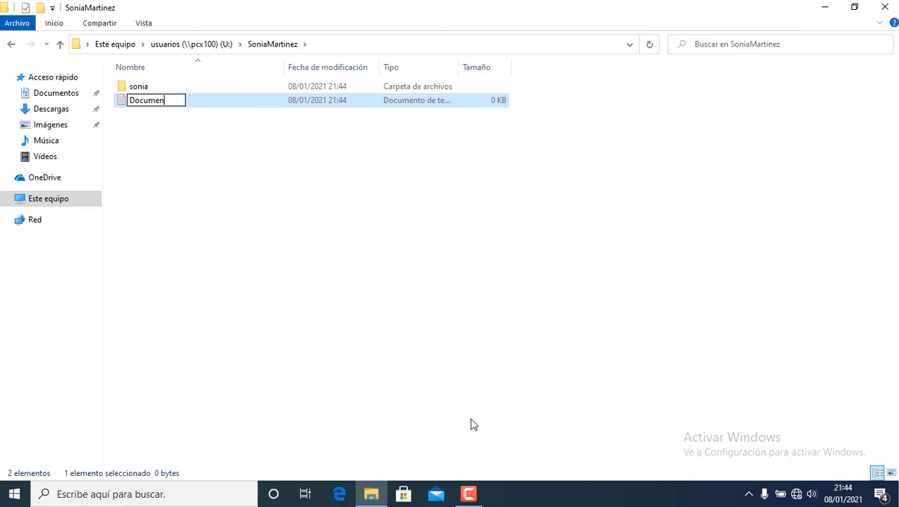
pyautogui.write('to1')
pyautogui.press('Return')
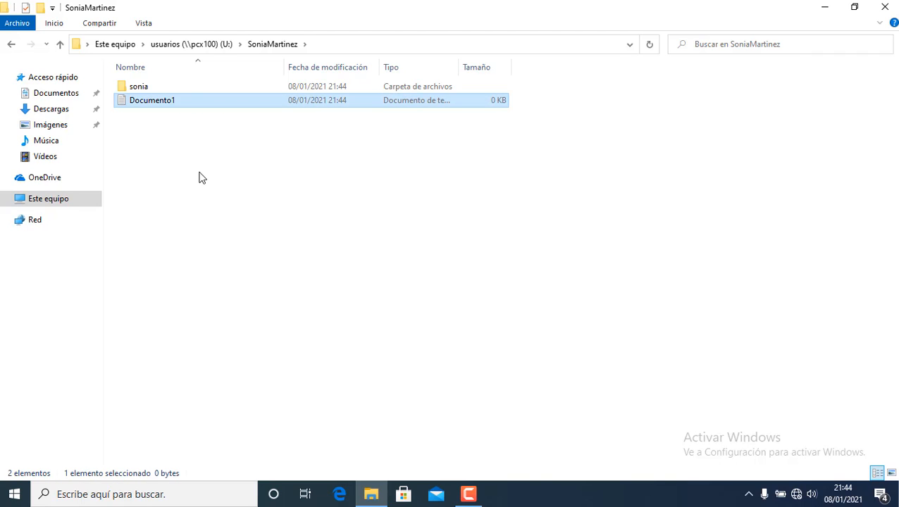
pyautogui.doubleClick(179, 103)
pyautogui.rightClick(179, 103)
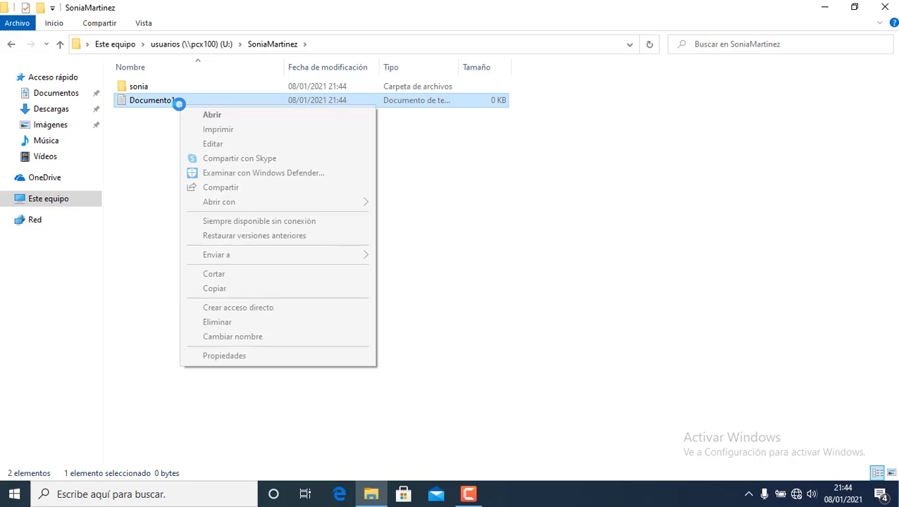
pyautogui.click(225, 323)
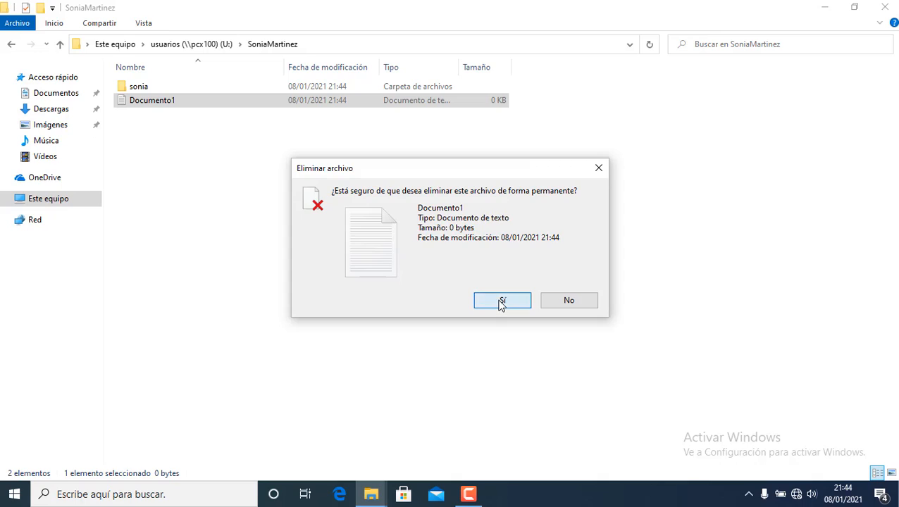
pyautogui.click(499, 302)
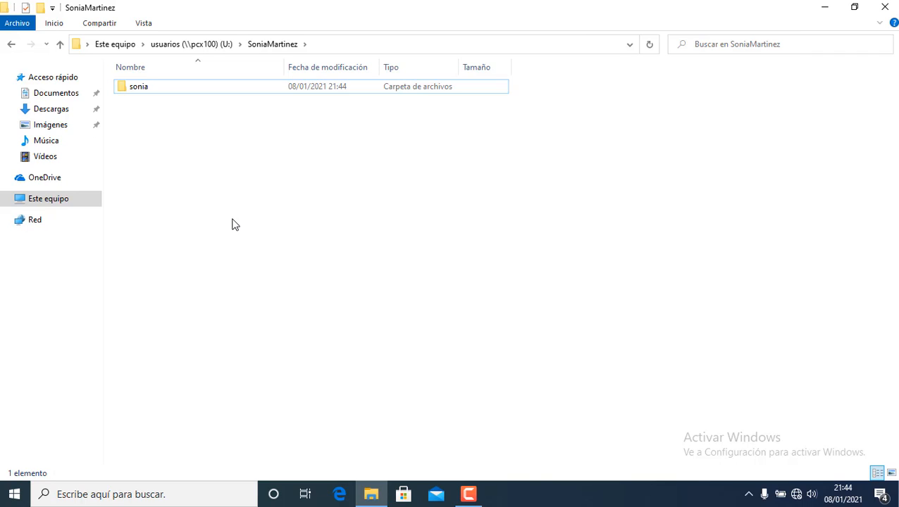
# Back on U:, confirm the other users' folders each refuse access with an Error de red.
pyautogui.click(207, 54)
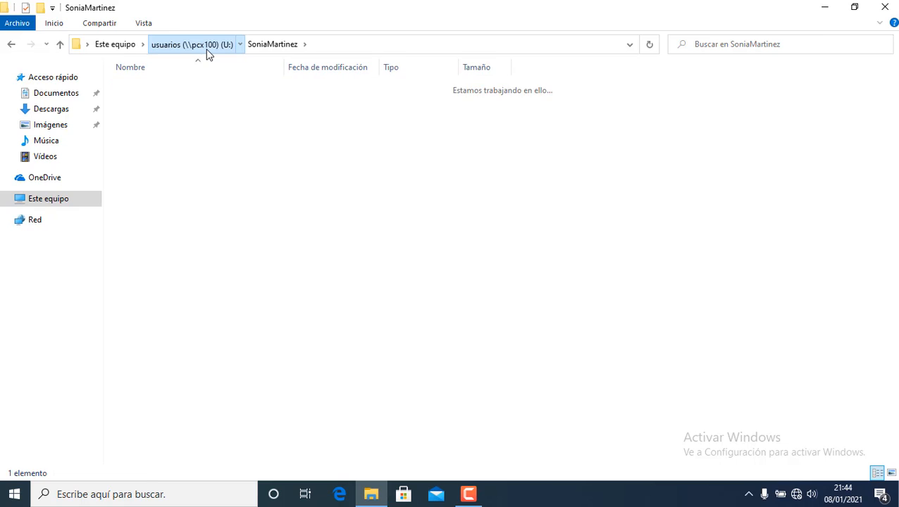
pyautogui.doubleClick(166, 114)
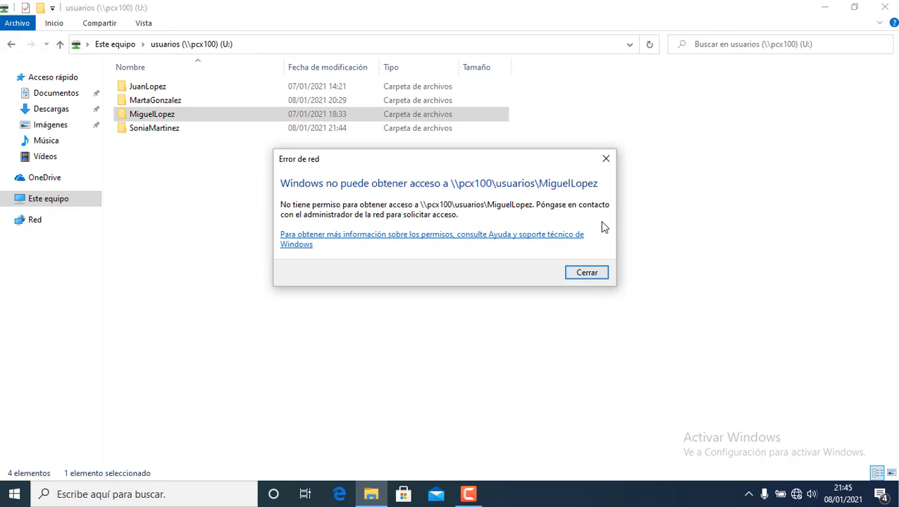
pyautogui.click(586, 272)
pyautogui.doubleClick(143, 104)
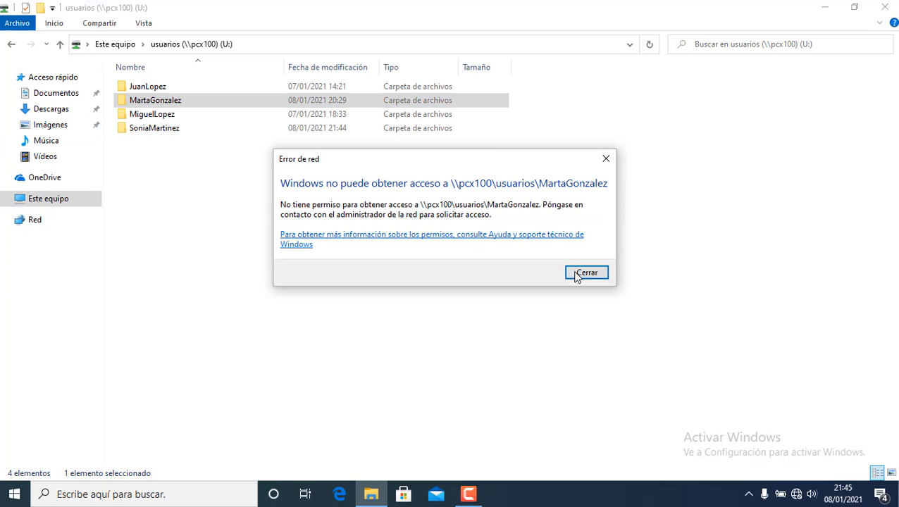
pyautogui.click(577, 274)
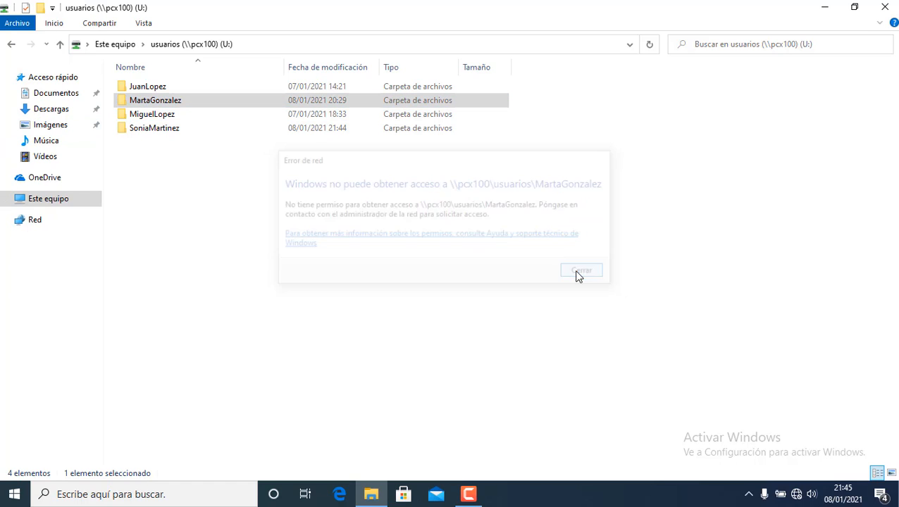
pyautogui.doubleClick(151, 89)
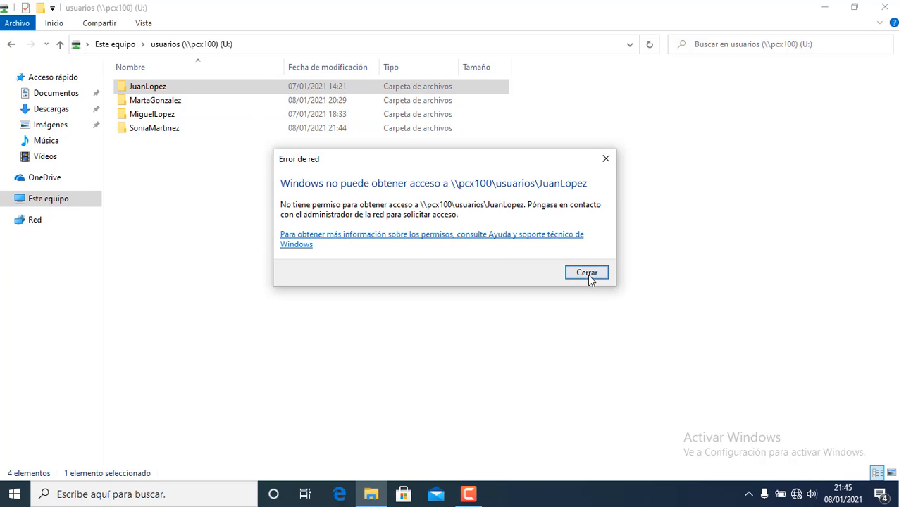
pyautogui.click(586, 274)
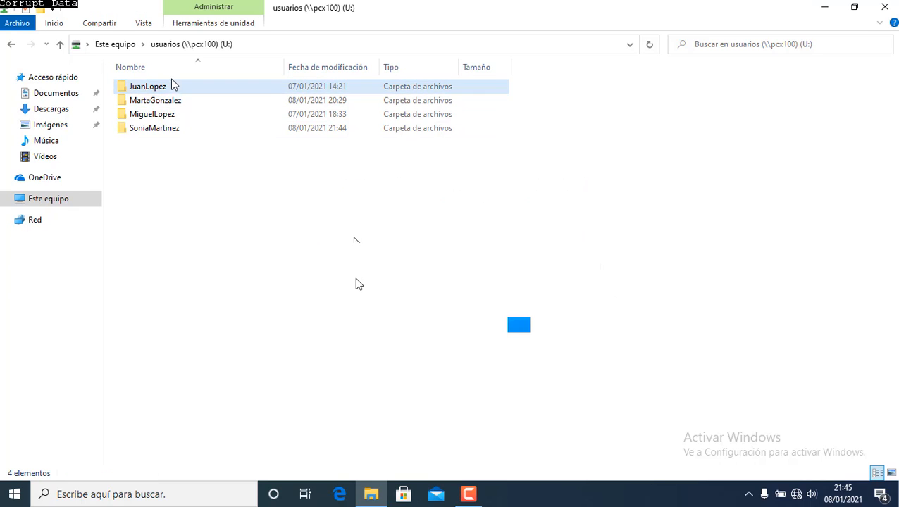
# Close File Explorer to return to the Windows desktop.
pyautogui.click(194, 133)
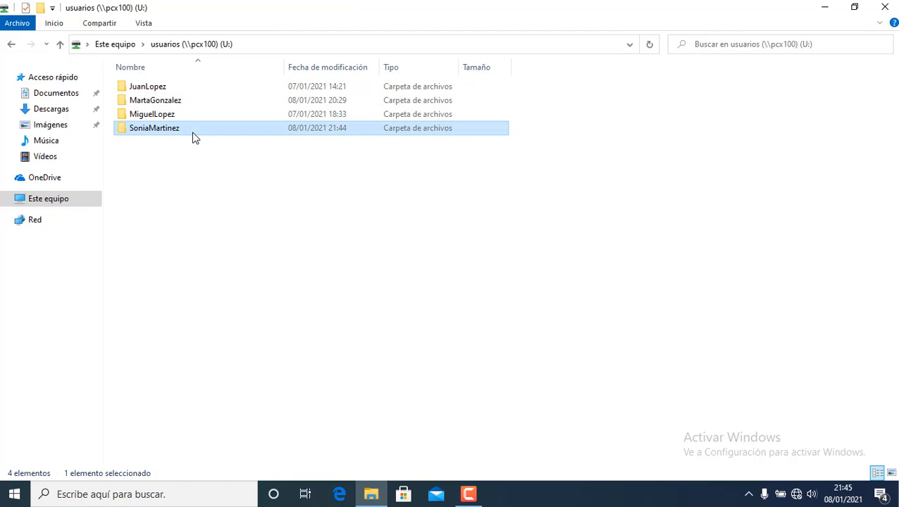
pyautogui.click(428, 201)
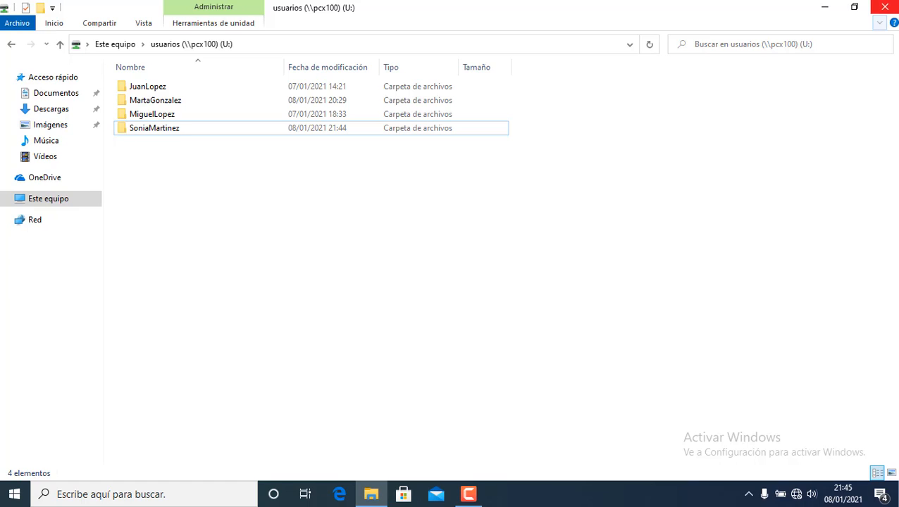
pyautogui.click(893, 15)
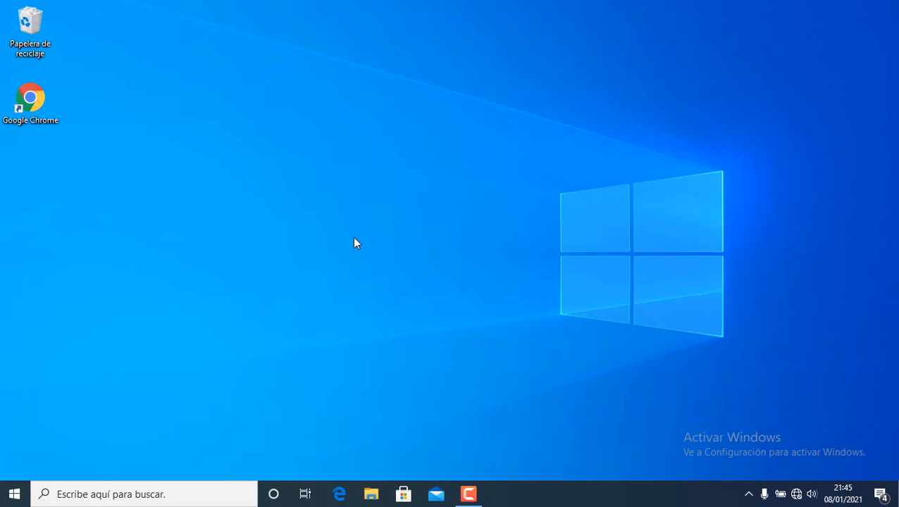